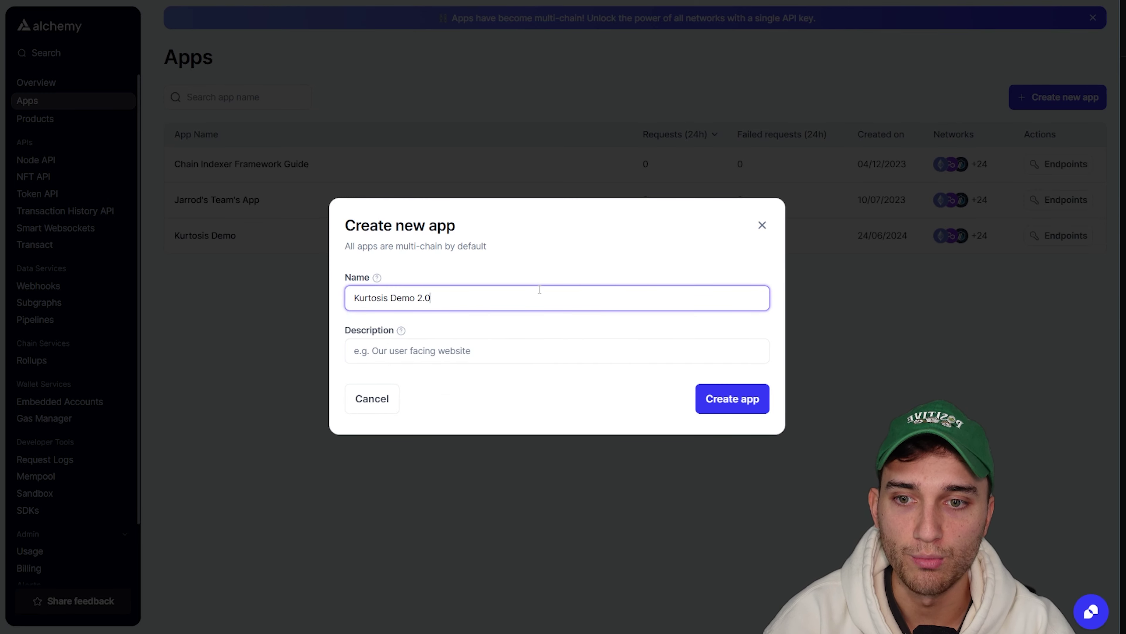
Create the app named Kurtosis Demo 2.0 and open its list of network endpoints
{"action": "left_click", "coordinate": [738, 399]}
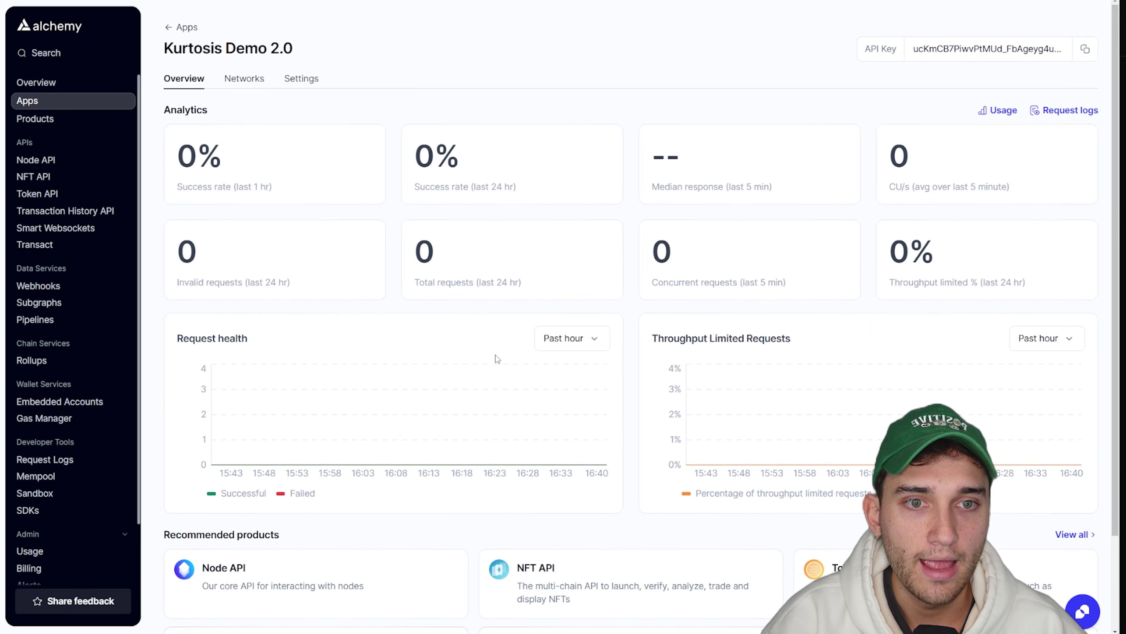
{"action": "left_click", "coordinate": [244, 79]}
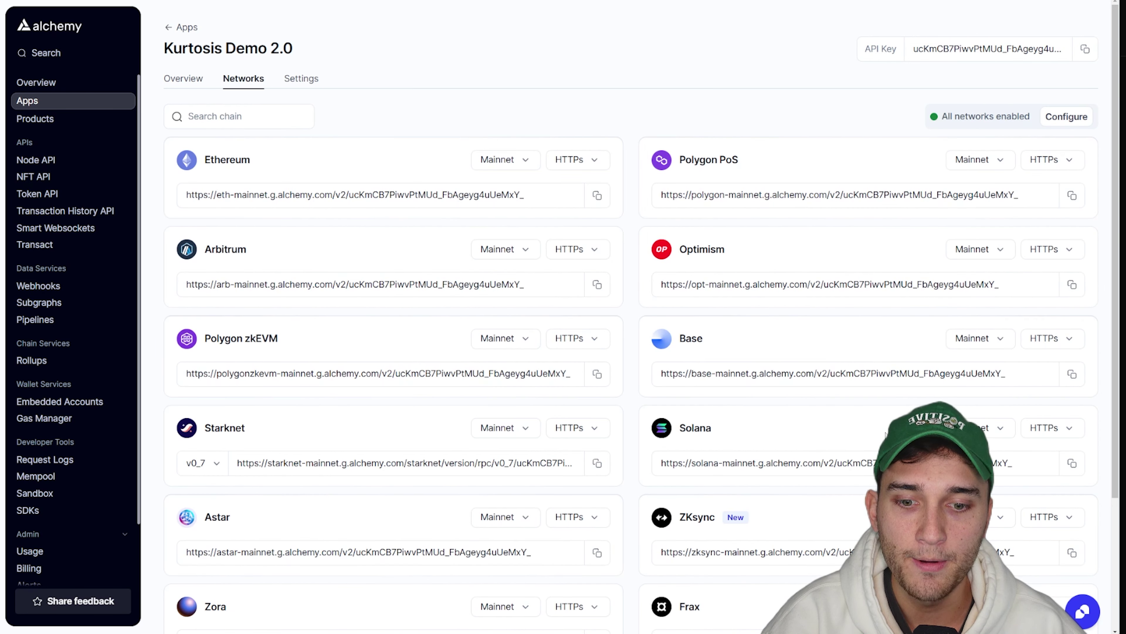
{"action": "key", "text": "ctrl+plus"}
{"action": "key", "text": "ctrl+plus"}
{"action": "key", "text": "ctrl+plus"}
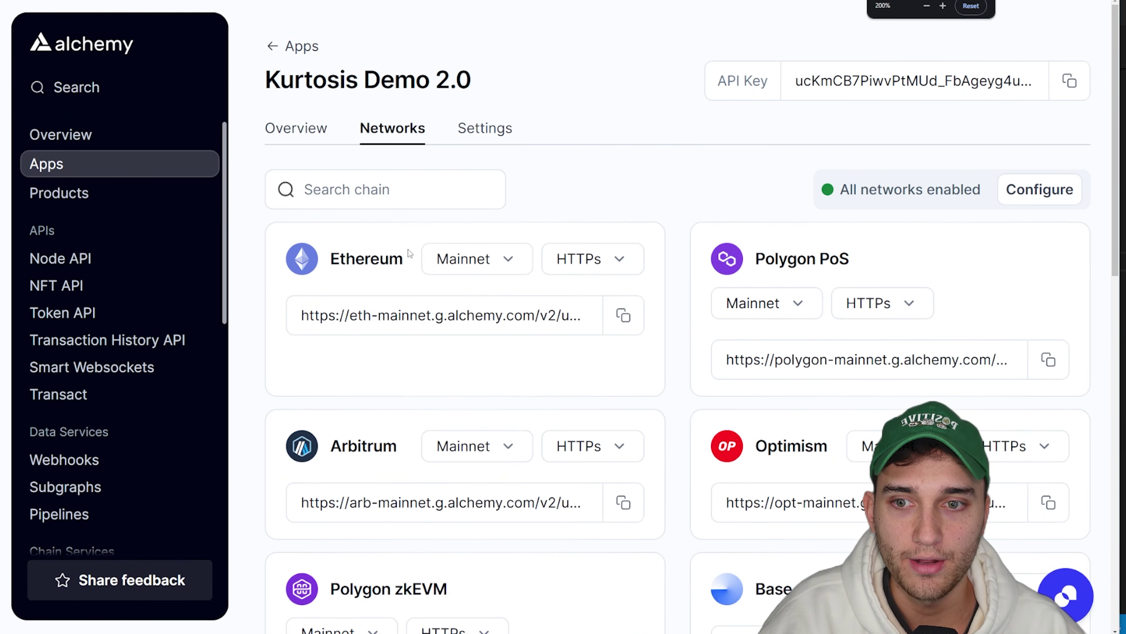
Switch the Ethereum endpoint to the Sepolia network and copy its HTTPS URL
{"action": "double_click", "coordinate": [354, 266]}
{"action": "left_click", "coordinate": [502, 259]}
{"action": "left_click", "coordinate": [471, 336]}
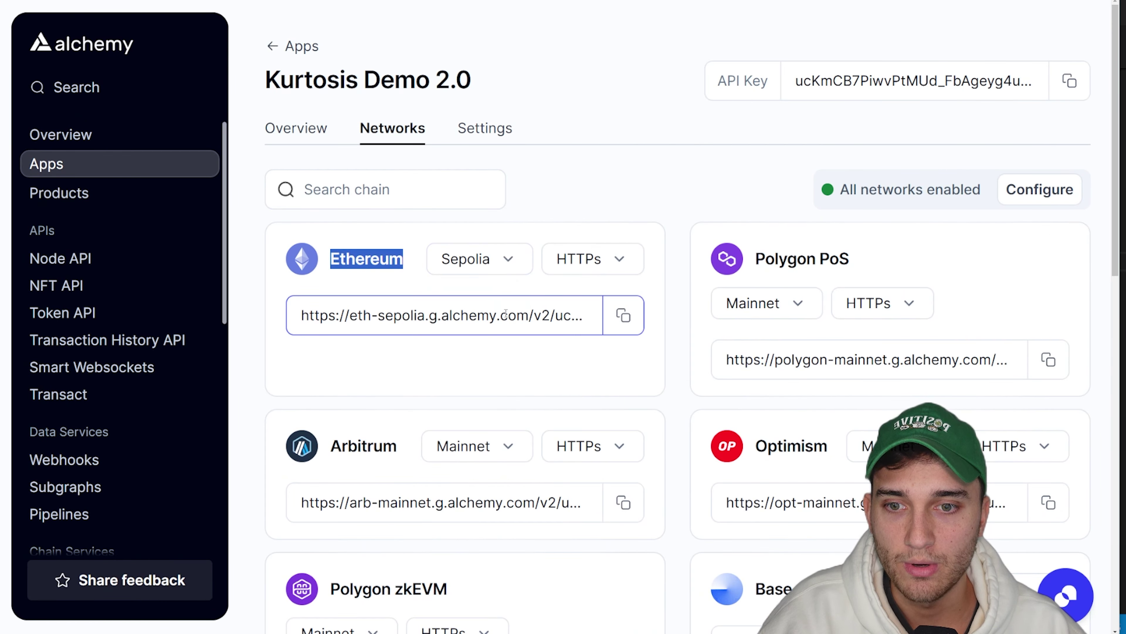
{"action": "left_click", "coordinate": [607, 265]}
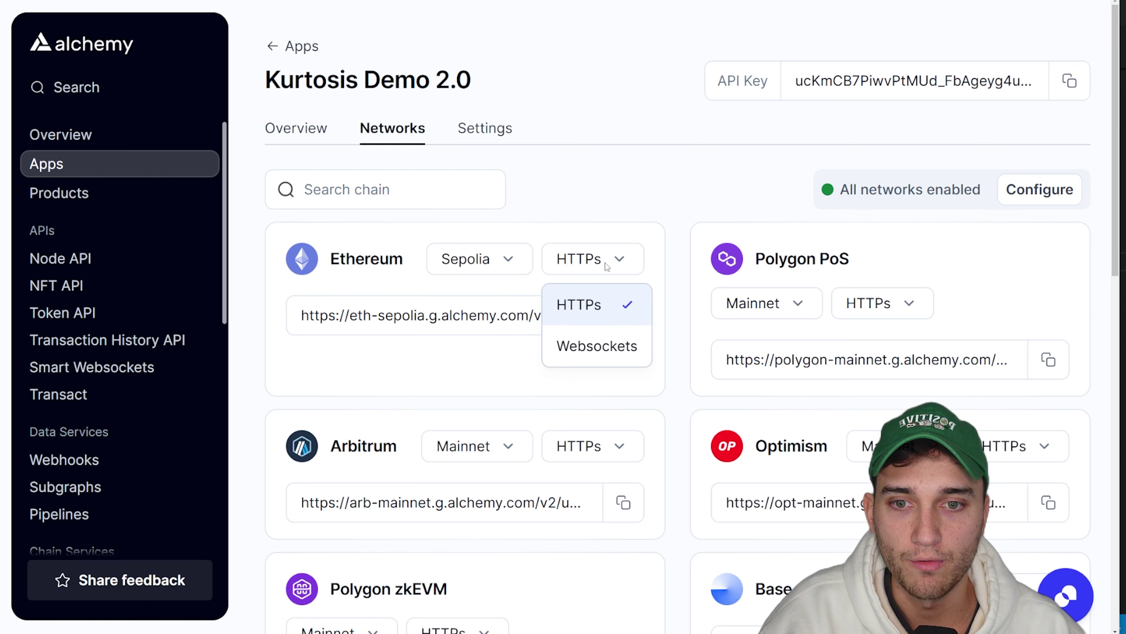
{"action": "left_click", "coordinate": [608, 265]}
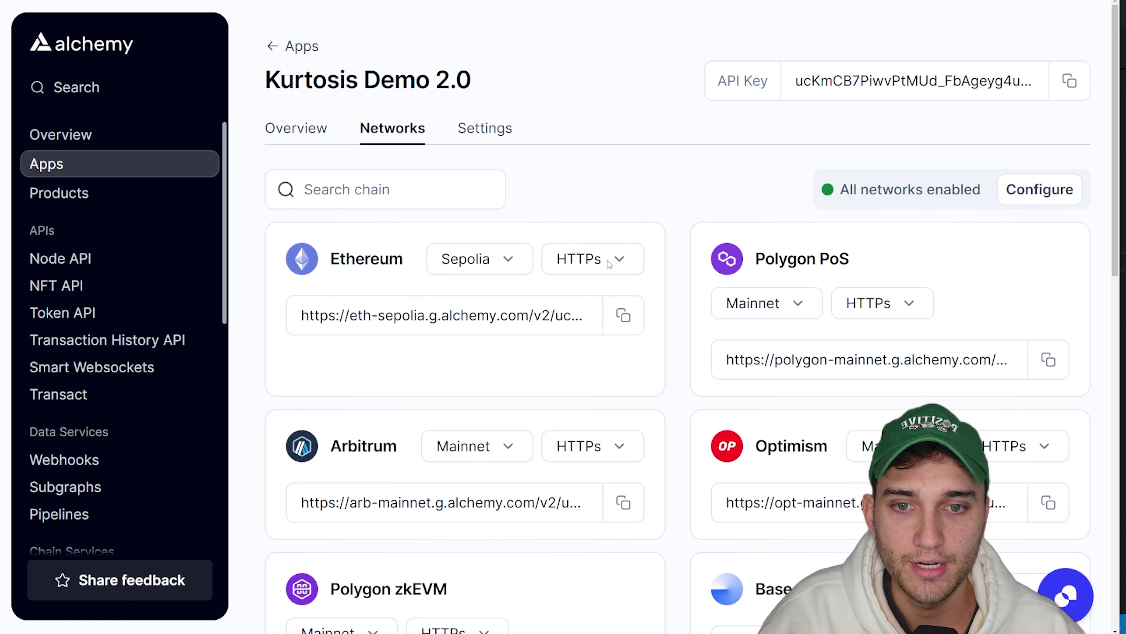
{"action": "left_click", "coordinate": [623, 315]}
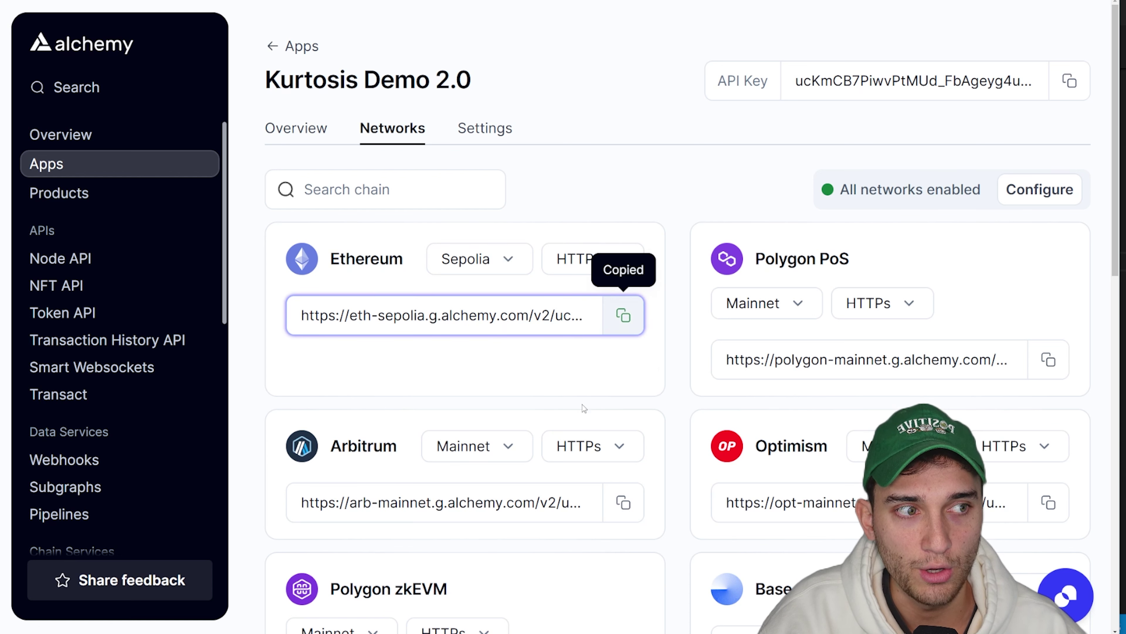
Switch to Visual Studio Code and replace the l1_rpc_url value in params.yml with the copied Sepolia HTTPS URL containing the API key
{"action": "key", "text": "alt+Tab"}
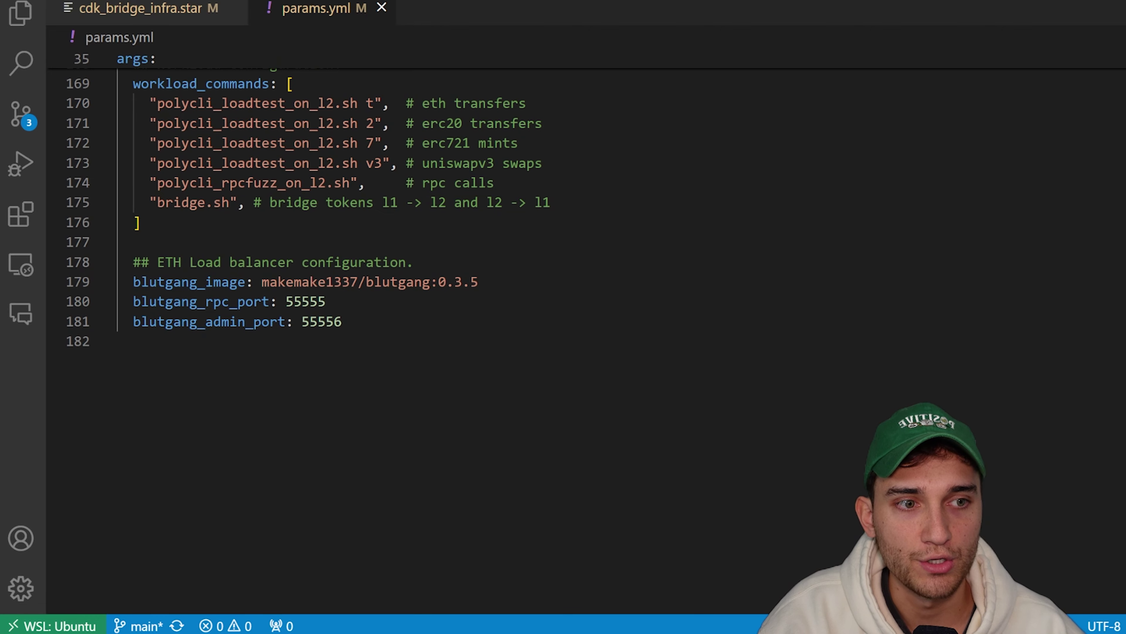
{"action": "key", "text": "Up"}
{"action": "key", "text": "Down"}
{"action": "key", "text": "Down"}
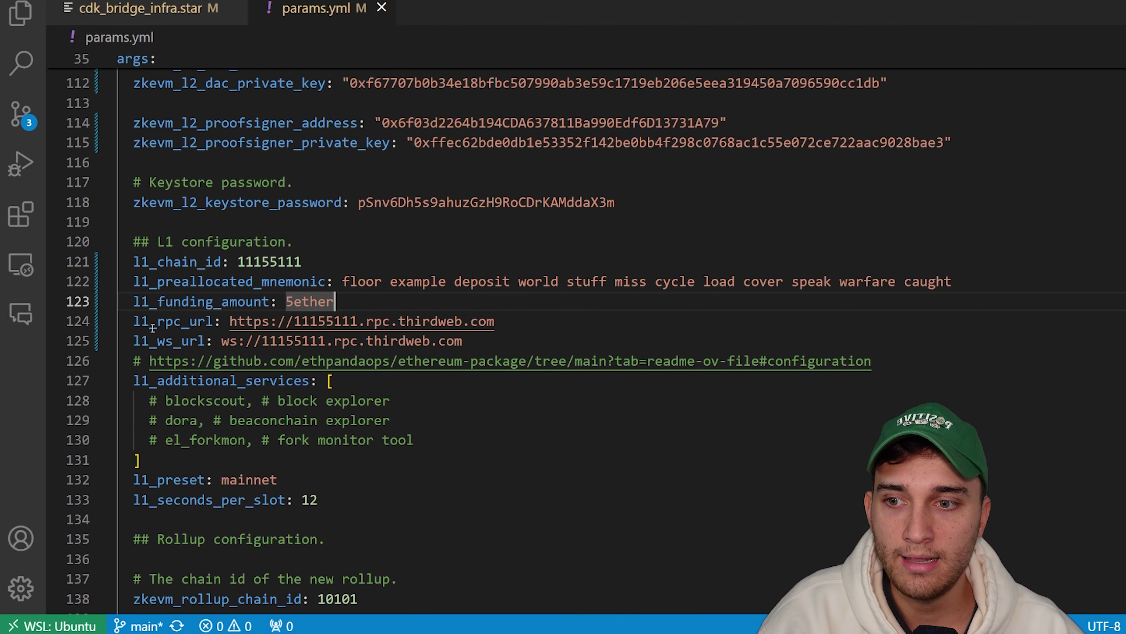
{"action": "left_click", "coordinate": [152, 327]}
{"action": "left_click", "coordinate": [390, 341]}
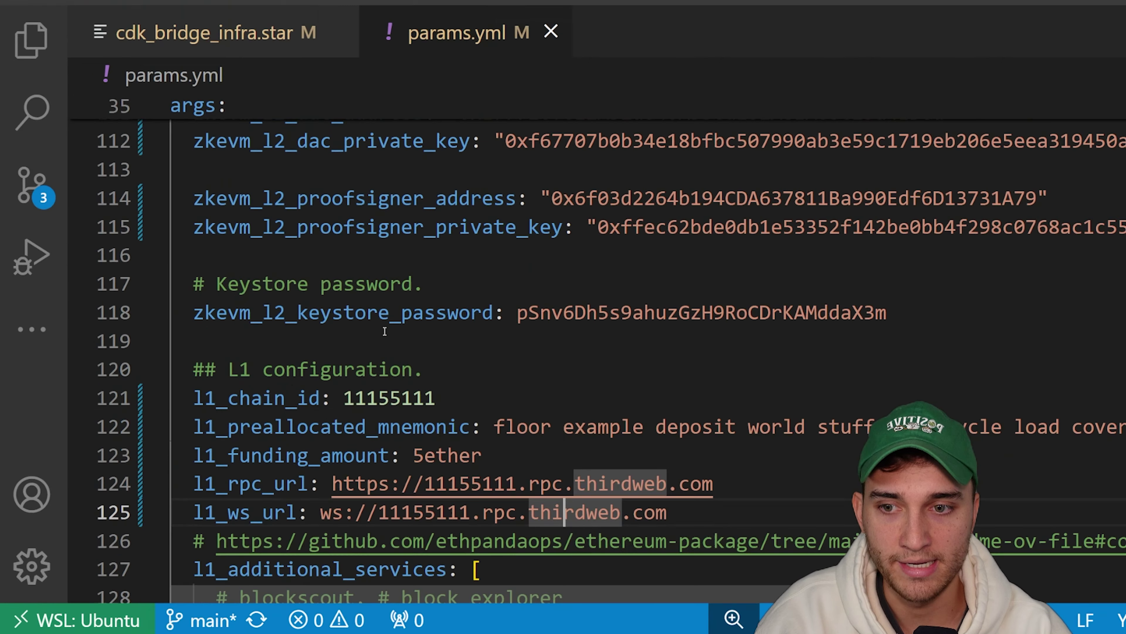
{"action": "scroll", "coordinate": [399, 337], "scroll_direction": "down", "scroll_amount": 2}
{"action": "left_click_drag", "start_coordinate": [760, 400], "coordinate": [332, 407]}
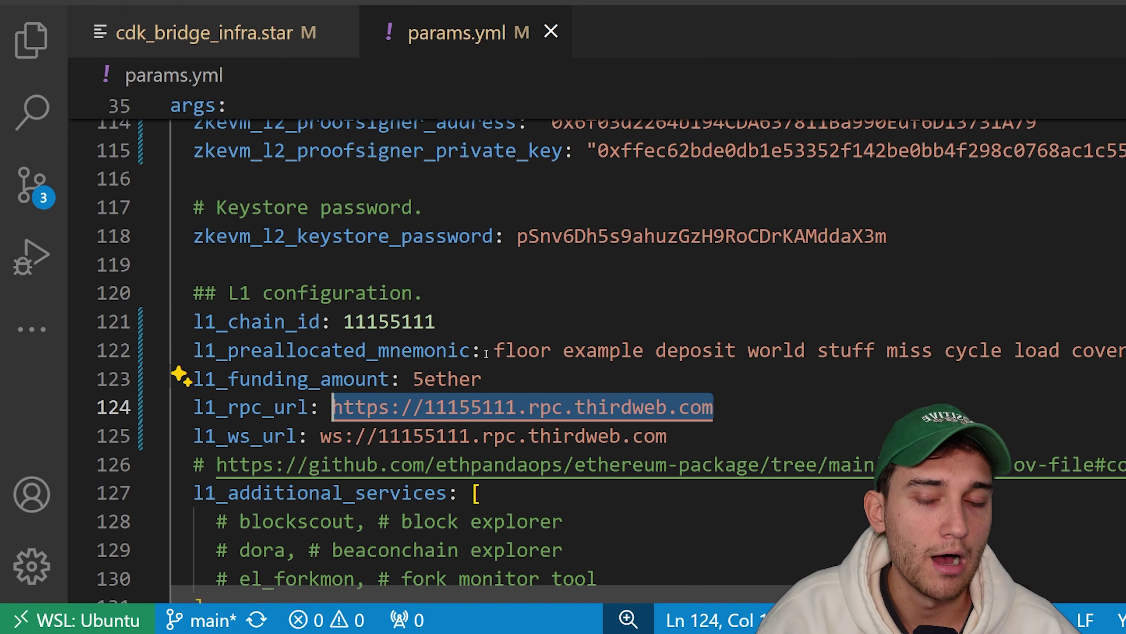
{"action": "key", "text": "ctrl+v"}
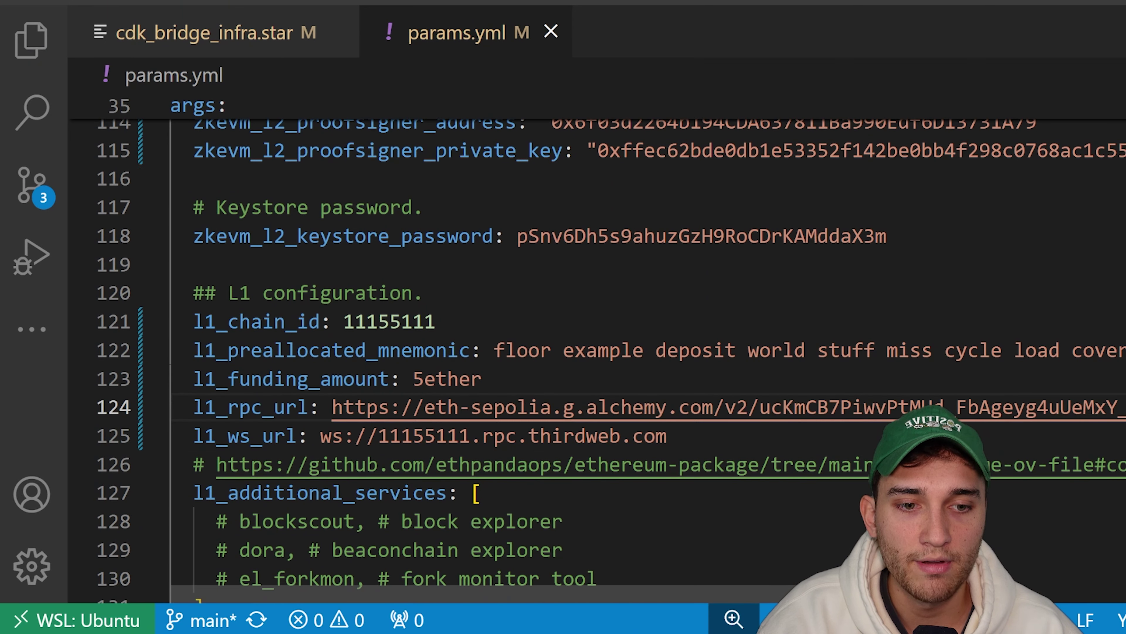
{"action": "scroll", "coordinate": [621, 354], "scroll_direction": "right", "scroll_amount": 2}
{"action": "left_click_drag", "start_coordinate": [1092, 407], "coordinate": [295, 408]}
{"action": "left_click", "coordinate": [632, 435]}
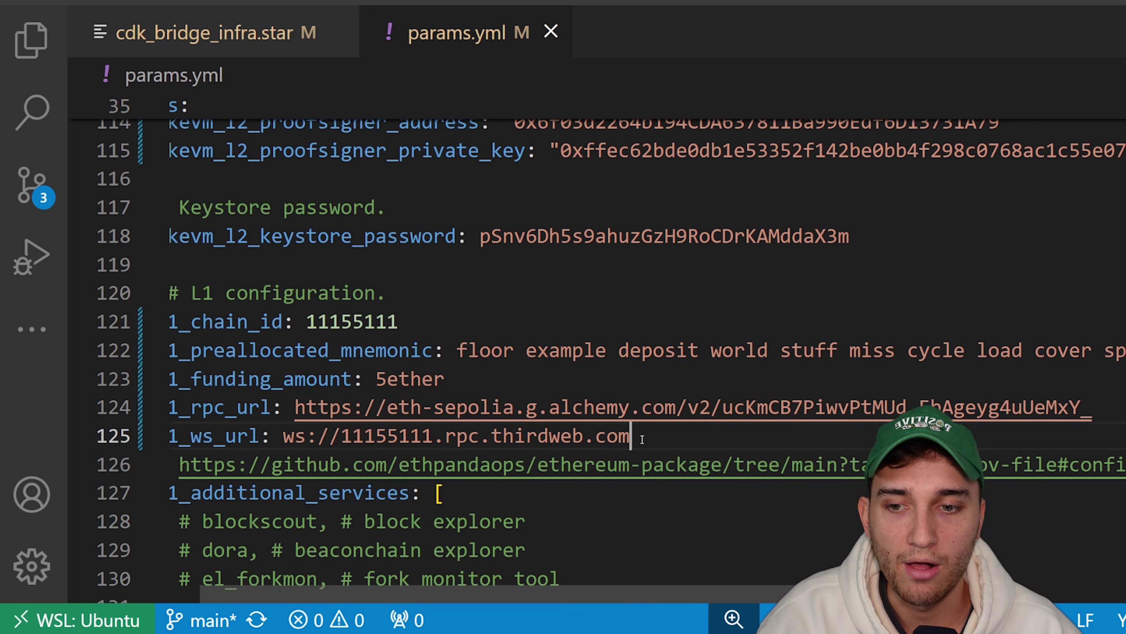
Return to Alchemy, change the Ethereum Sepolia endpoint's protocol to Websockets, and copy its URL
{"action": "key", "text": "alt+Tab"}
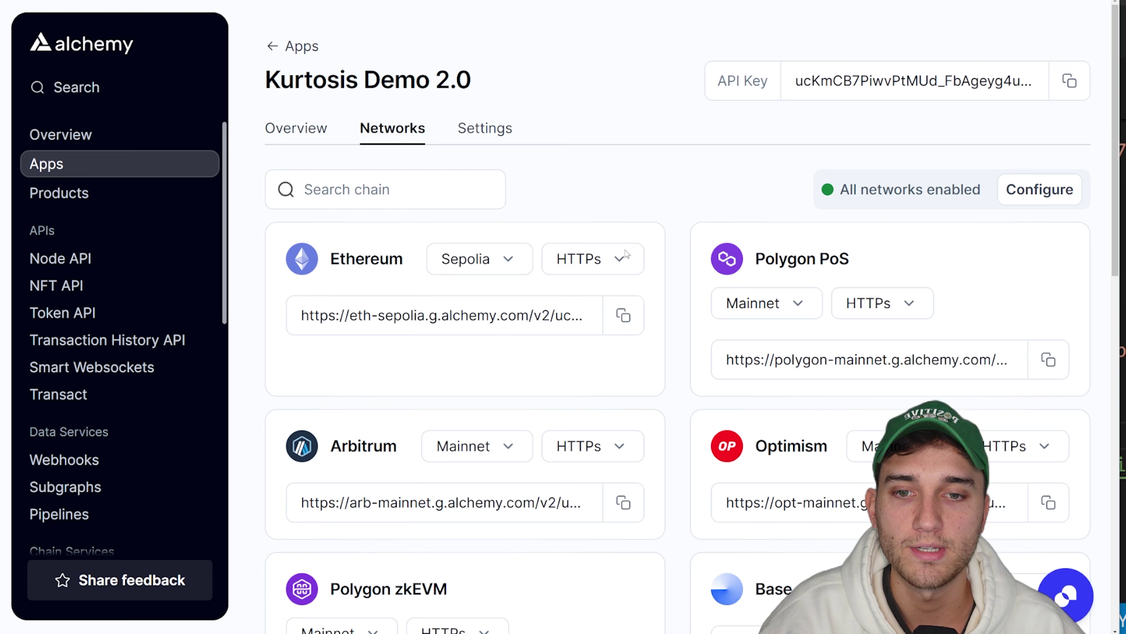
{"action": "left_click", "coordinate": [627, 254]}
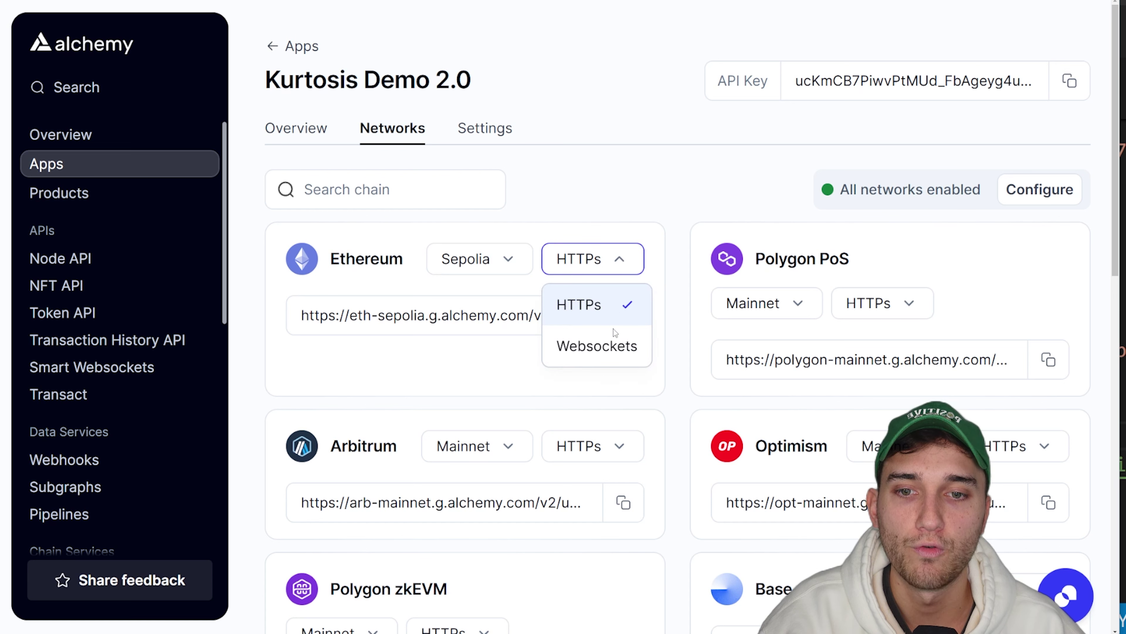
{"action": "left_click", "coordinate": [613, 344]}
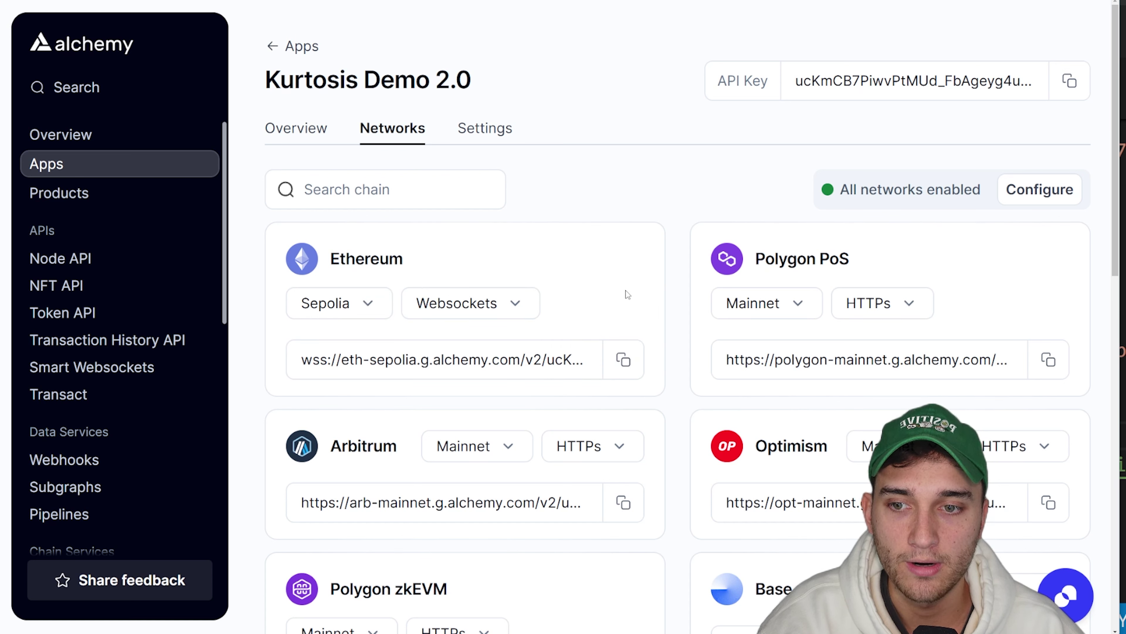
{"action": "left_click", "coordinate": [633, 370]}
Switch to Visual Studio Code and replace the l1_ws_url value in params.yml with the copied Sepolia WebSocket URL containing the API key
{"action": "key", "text": "alt+Tab"}
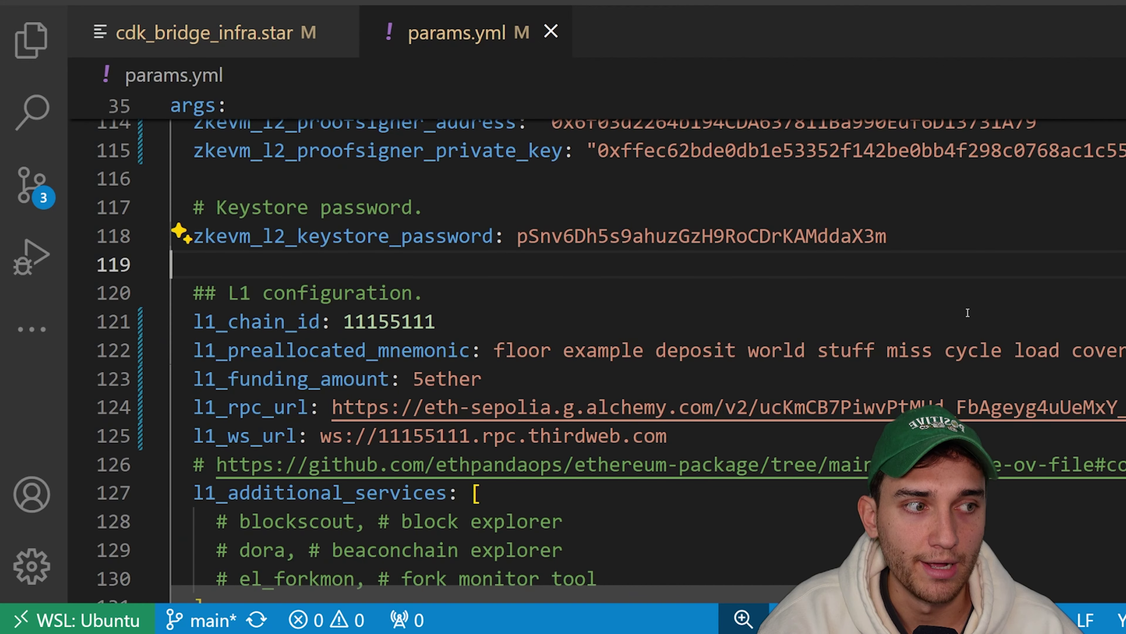
{"action": "left_click_drag", "start_coordinate": [321, 435], "coordinate": [667, 435]}
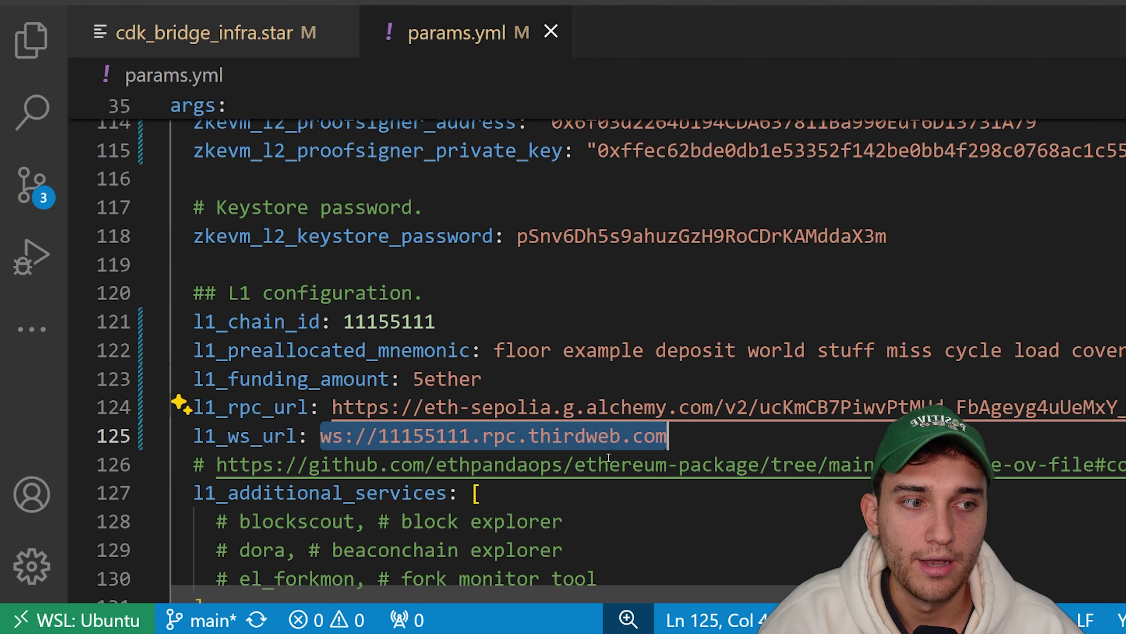
{"action": "key", "text": "ctrl+v"}
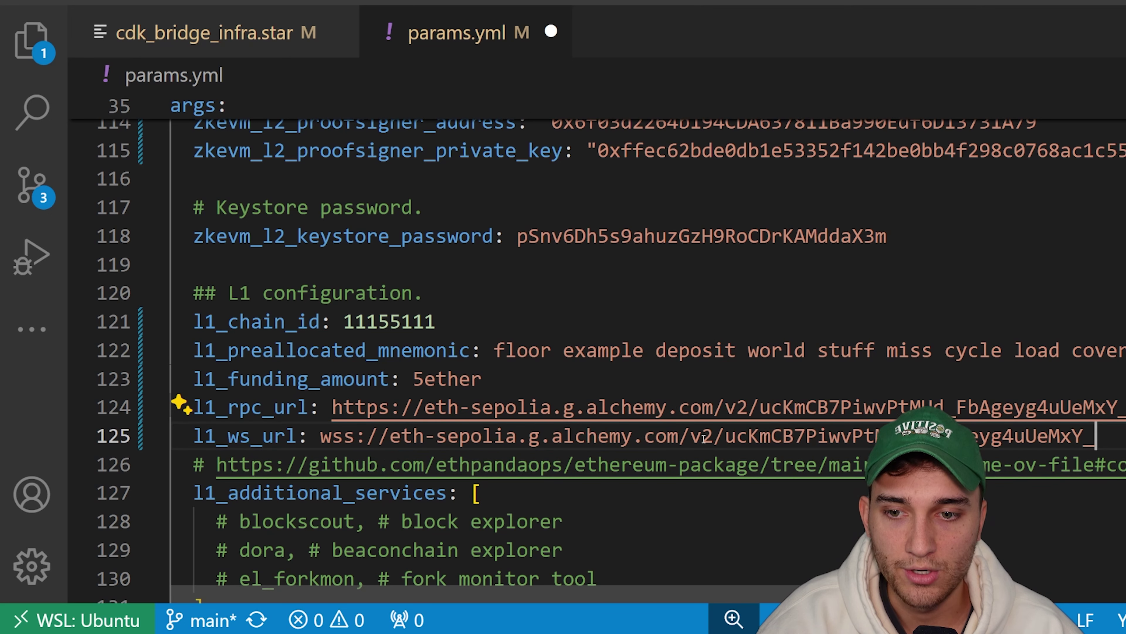
{"action": "left_click", "coordinate": [534, 436]}
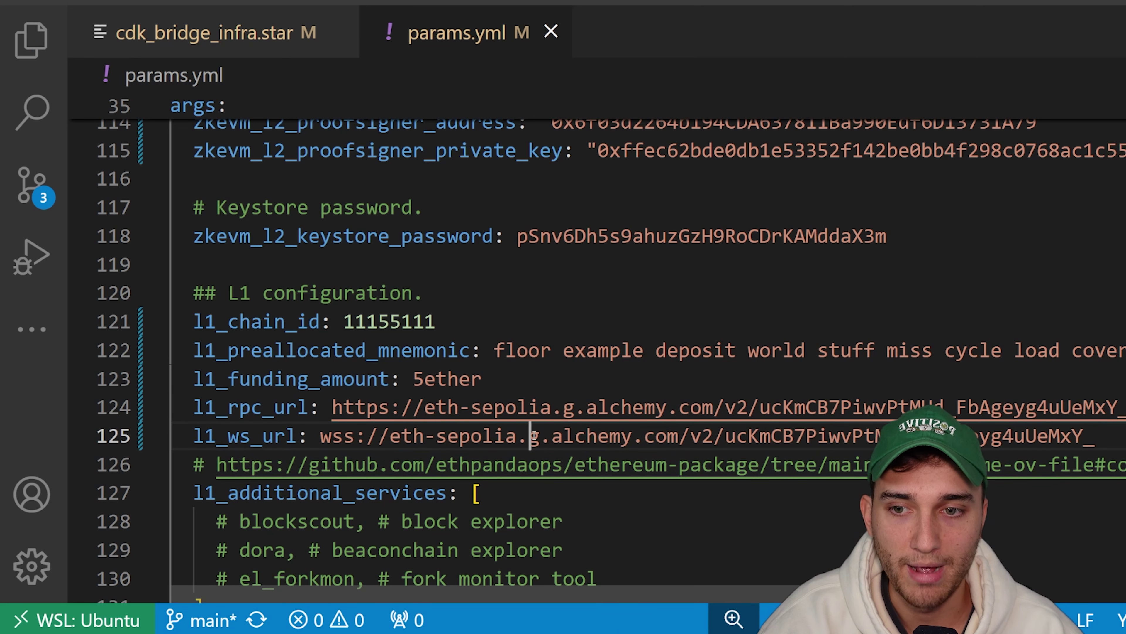
Review the chain ID, preallocated mnemonic and funding amount in the L1 configuration of params.yml
{"action": "left_click", "coordinate": [508, 320]}
{"action": "key", "text": "shift+Home"}
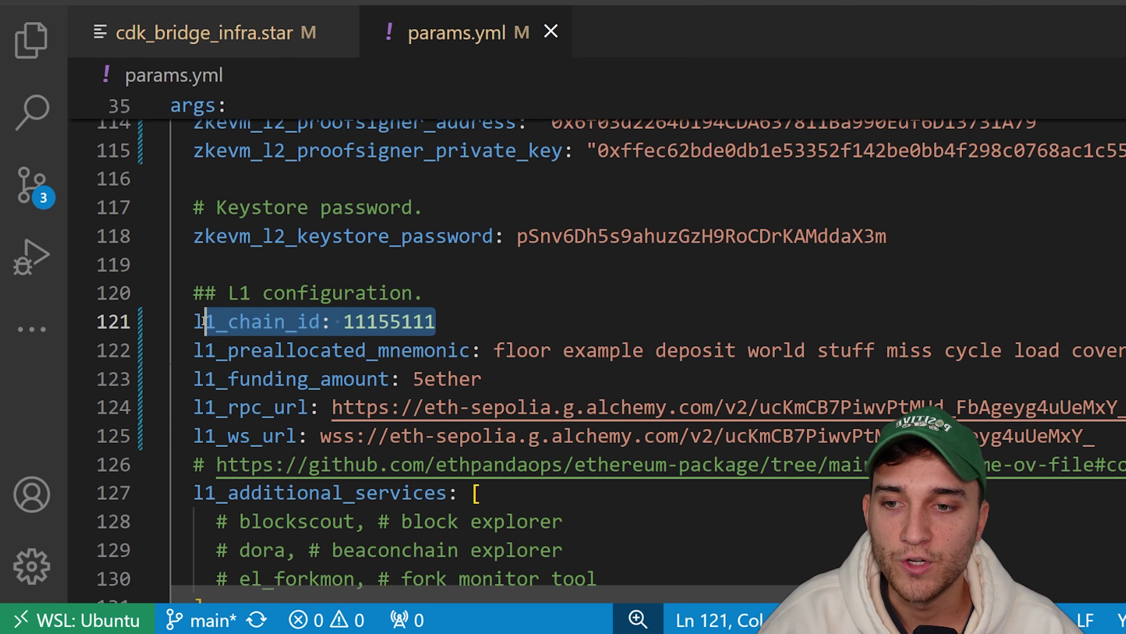
{"action": "key", "text": "End"}
{"action": "triple_click", "coordinate": [417, 348]}
{"action": "left_click", "coordinate": [553, 350]}
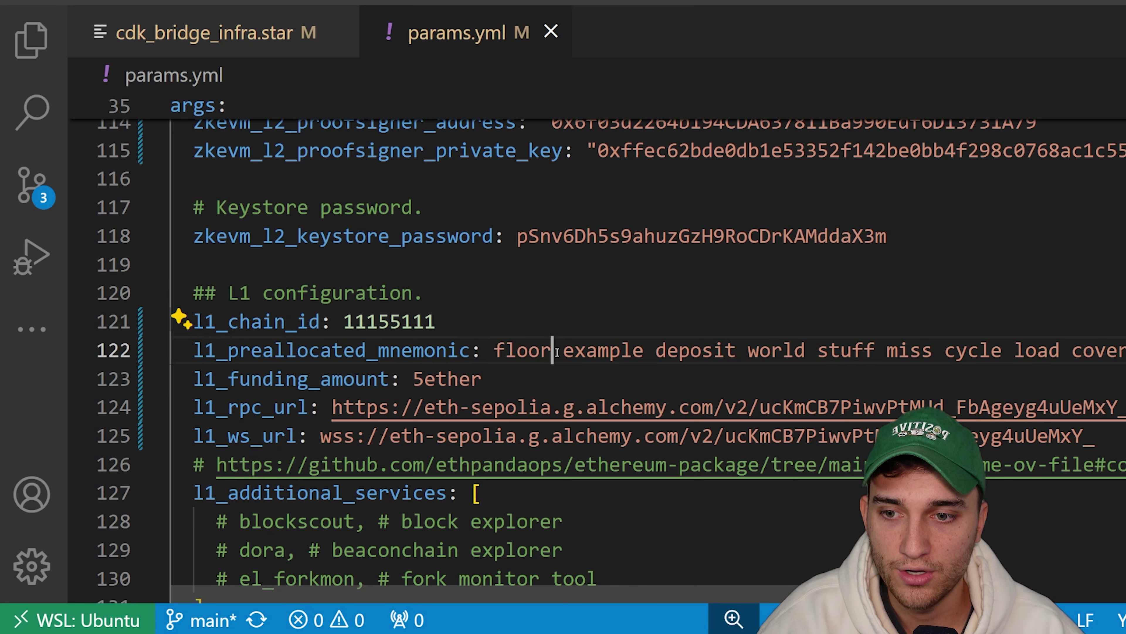
{"action": "left_click", "coordinate": [530, 375]}
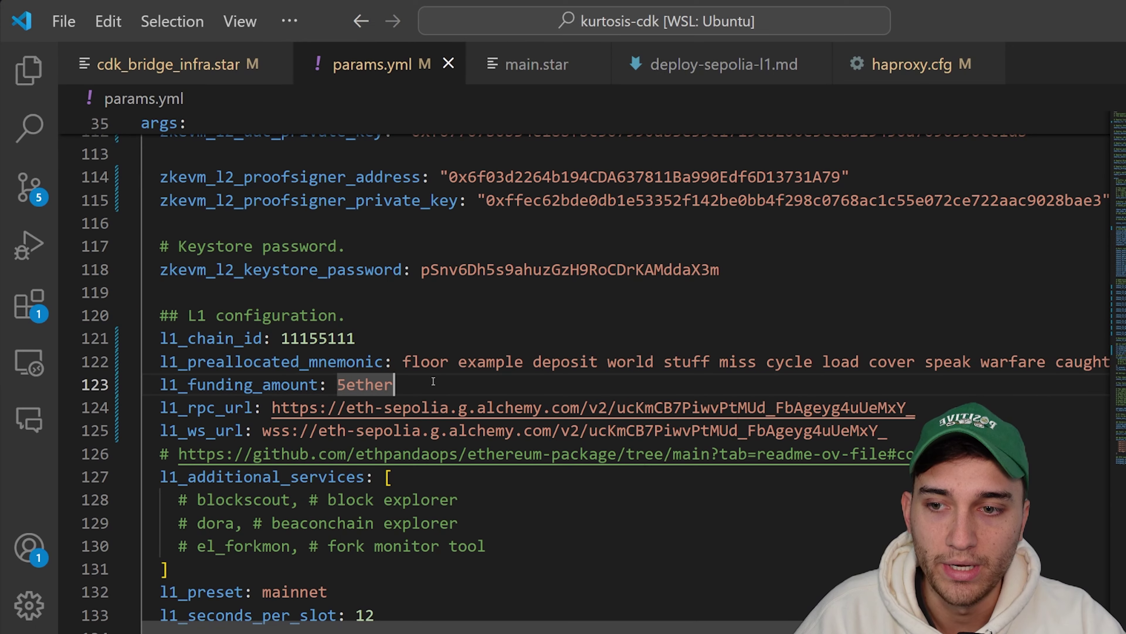
{"action": "key", "text": "shift+Home"}
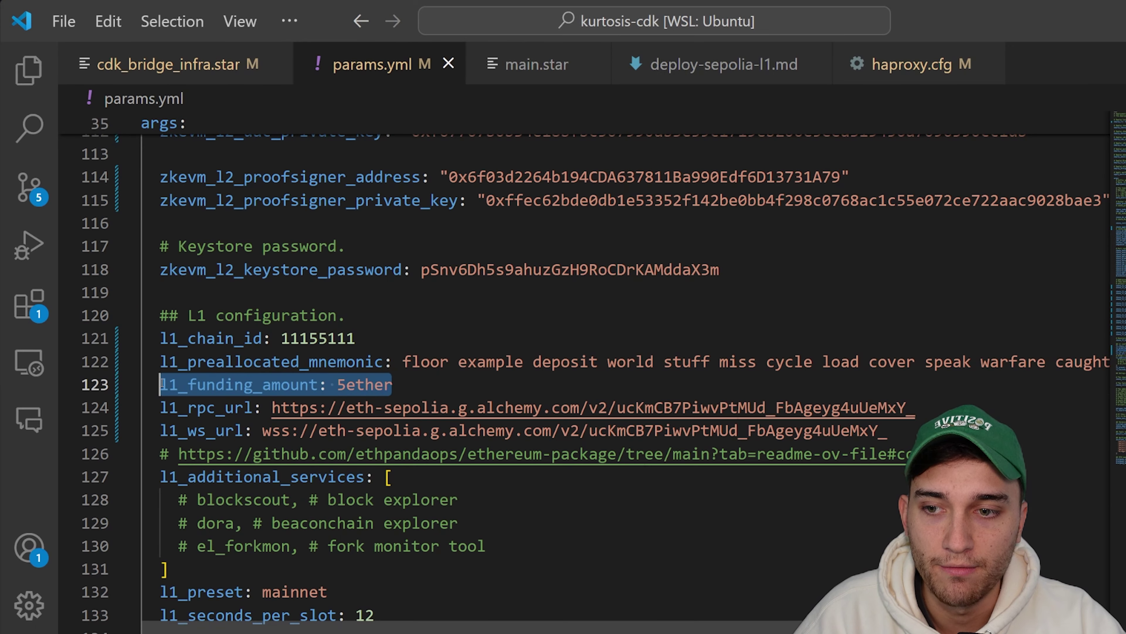
{"action": "key", "text": "End"}
{"action": "key", "text": "ctrl+shift+Left"}
{"action": "key", "text": "ctrl+shift+Left"}
{"action": "key", "text": "ctrl+shift+Left"}
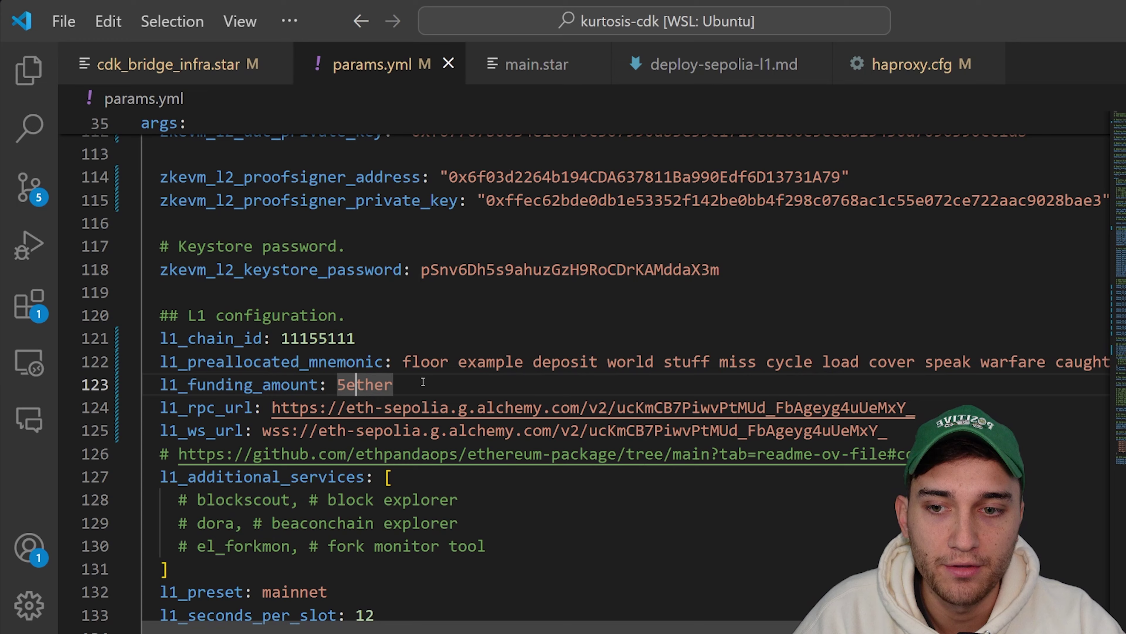
{"action": "key", "text": "End"}
{"action": "key", "text": "ctrl+shift+Left"}
{"action": "key", "text": "ctrl+shift+Left"}
{"action": "key", "text": "ctrl+shift+Left"}
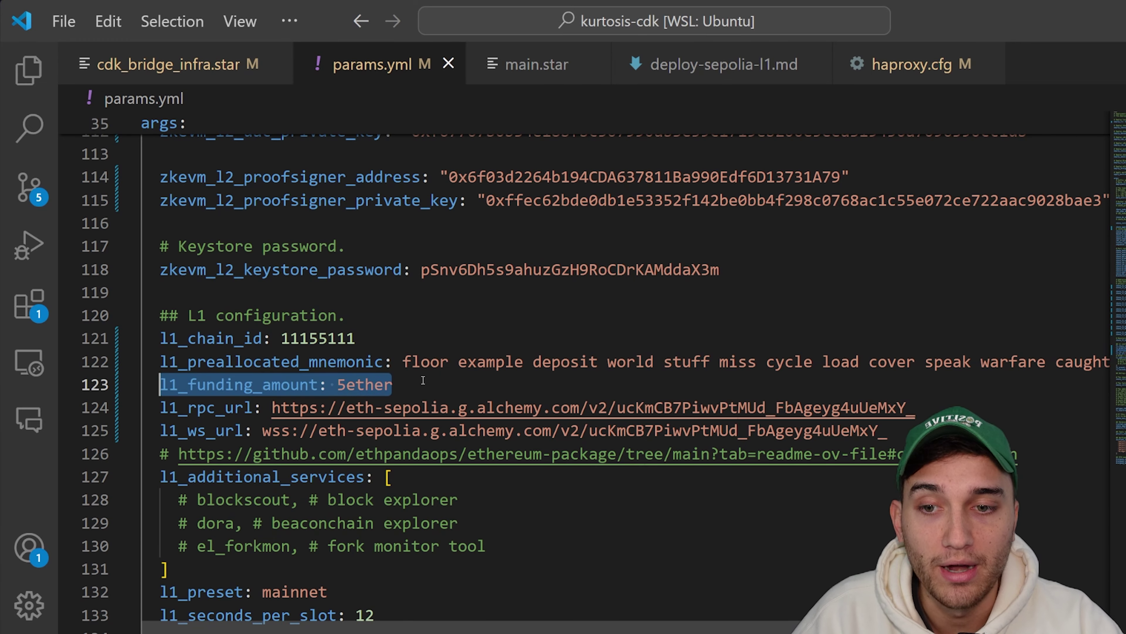
Examine the L2 component addresses and private keys alongside the L1 funding amount, RPC URL and WebSocket URL entries
{"action": "scroll", "coordinate": [433, 334], "scroll_direction": "up", "scroll_amount": 4}
{"action": "scroll", "coordinate": [433, 334], "scroll_direction": "up", "scroll_amount": 2}
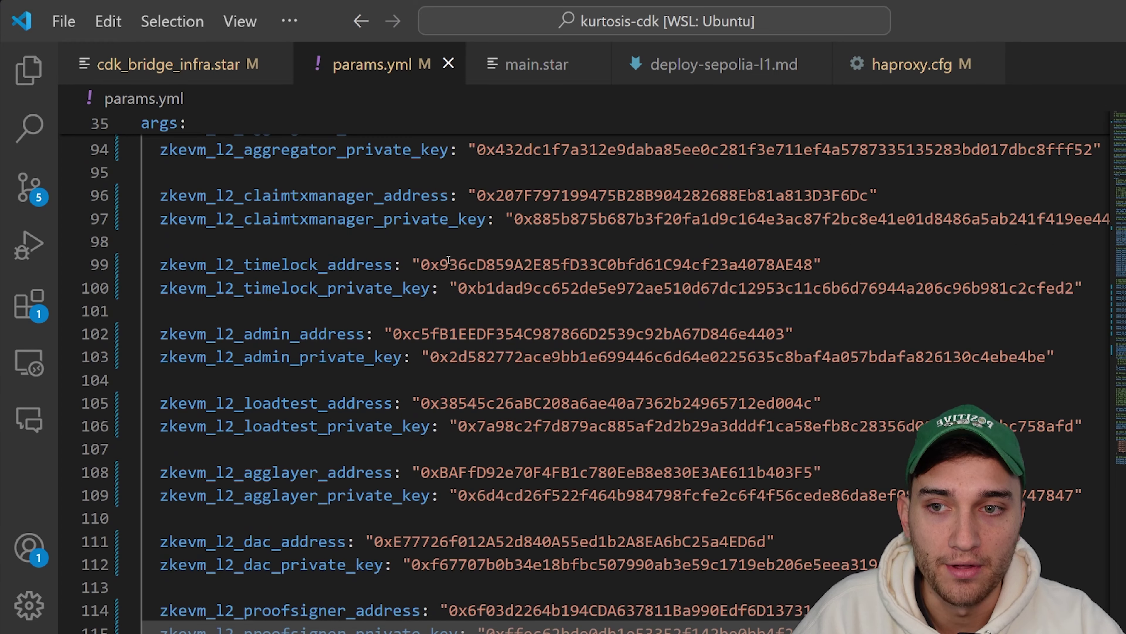
{"action": "scroll", "coordinate": [449, 260], "scroll_direction": "up", "scroll_amount": 1}
{"action": "scroll", "coordinate": [421, 324], "scroll_direction": "down", "scroll_amount": 7}
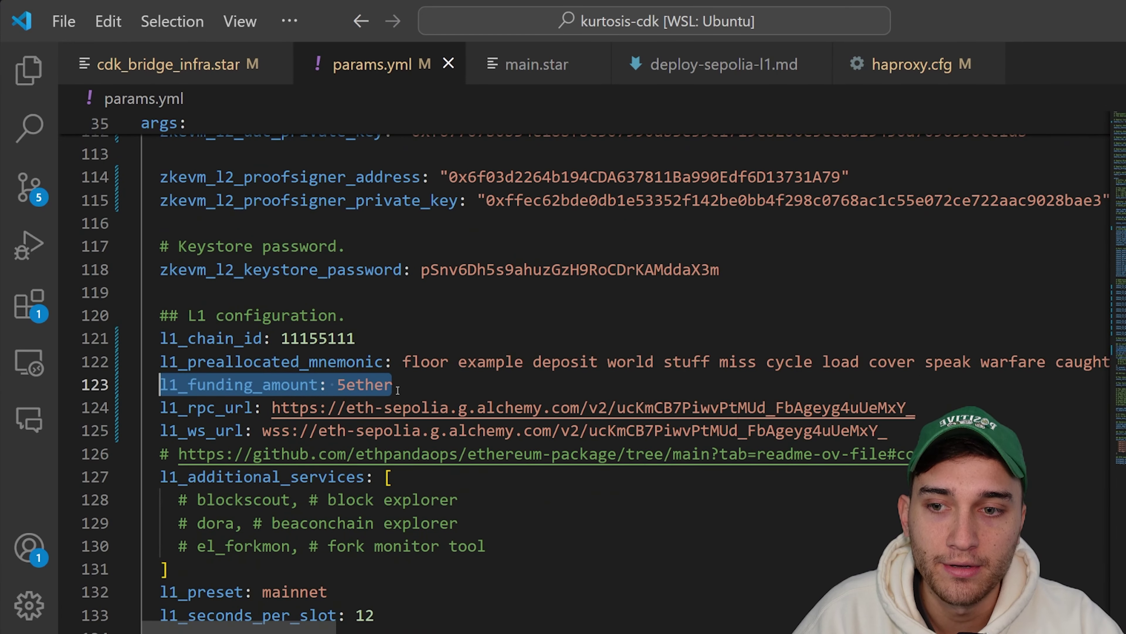
{"action": "left_click_drag", "start_coordinate": [397, 390], "coordinate": [337, 385]}
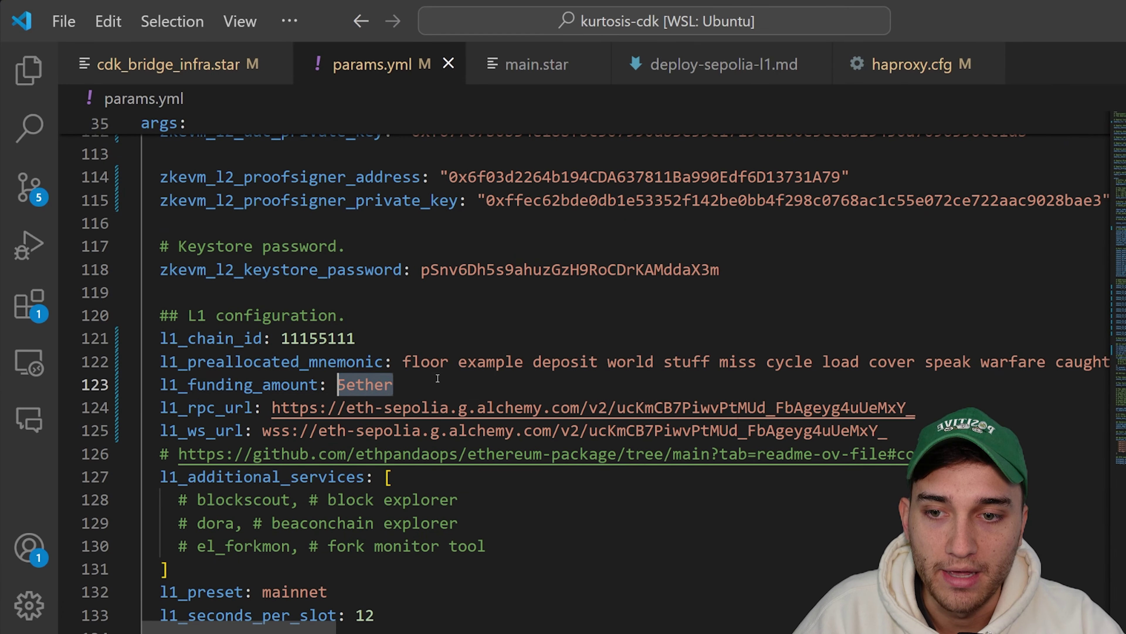
{"action": "left_click_drag", "start_coordinate": [438, 378], "coordinate": [160, 384]}
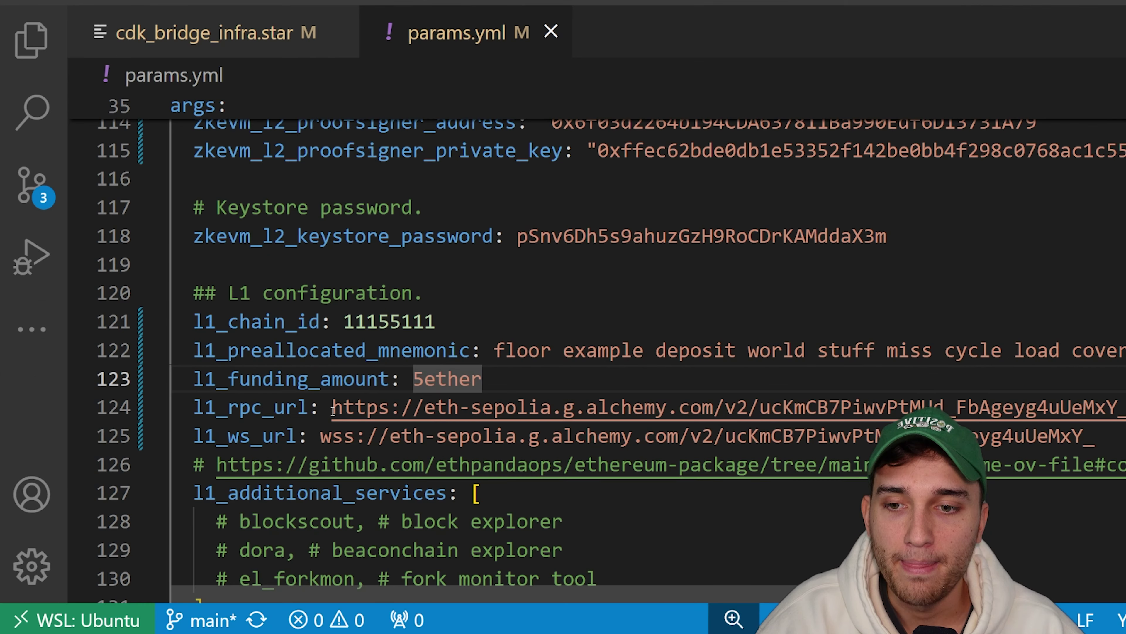
{"action": "left_click_drag", "start_coordinate": [333, 411], "coordinate": [1124, 408]}
{"action": "left_click_drag", "start_coordinate": [322, 437], "coordinate": [1095, 437]}
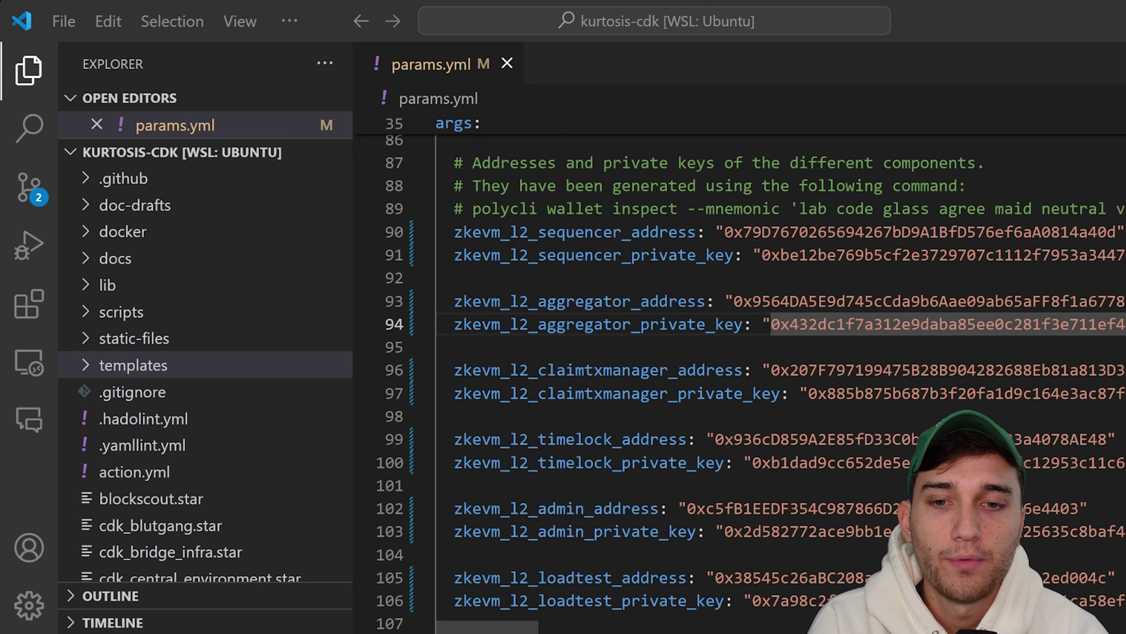
Search the project files for "node", open node-config.toml from templates/trusted-node, and browse the project's folder tree
{"action": "left_click", "coordinate": [779, 269]}
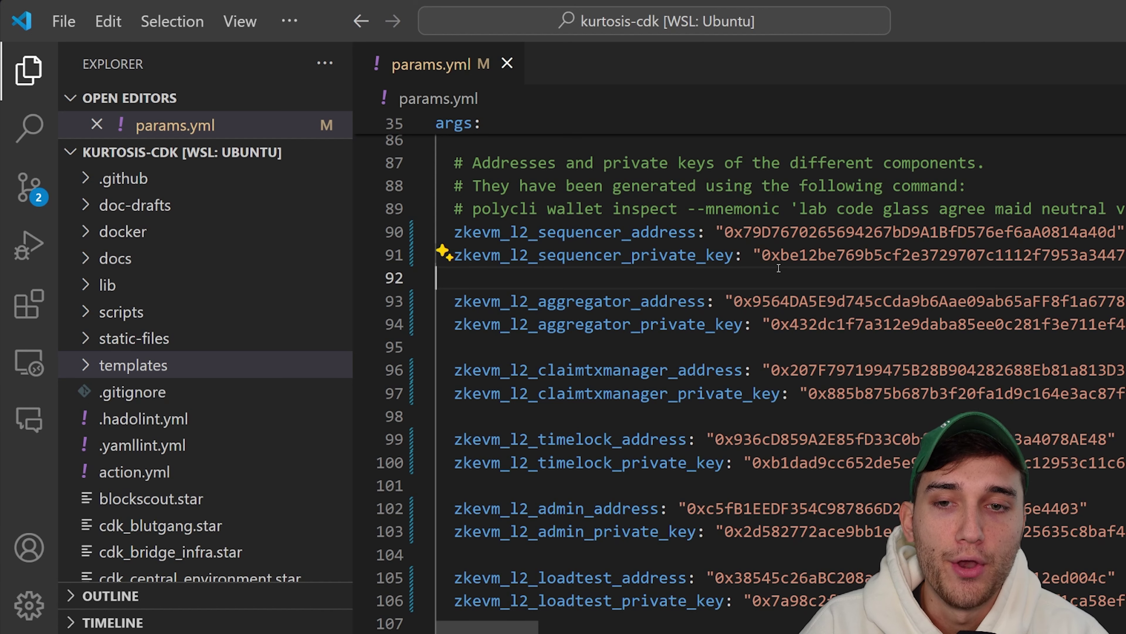
{"action": "key", "text": "ctrl+p"}
{"action": "type", "text": "node"}
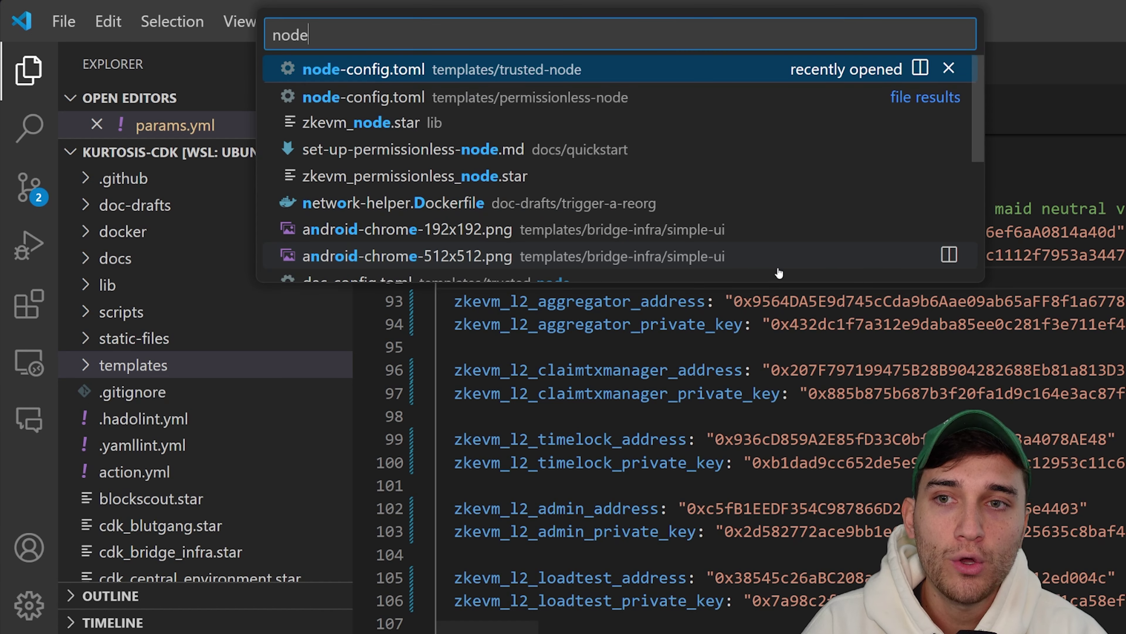
{"action": "key", "text": "Return"}
{"action": "scroll", "coordinate": [779, 268], "scroll_direction": "up", "scroll_amount": 1}
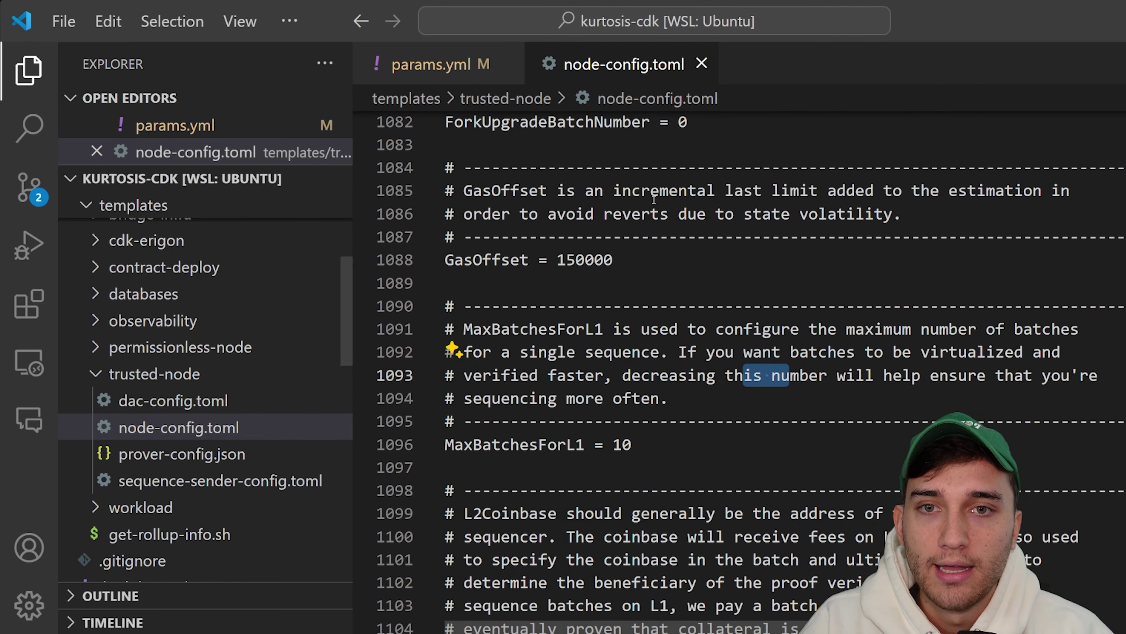
{"action": "scroll", "coordinate": [190, 395], "scroll_direction": "up", "scroll_amount": 2}
{"action": "scroll", "coordinate": [190, 394], "scroll_direction": "up", "scroll_amount": 3}
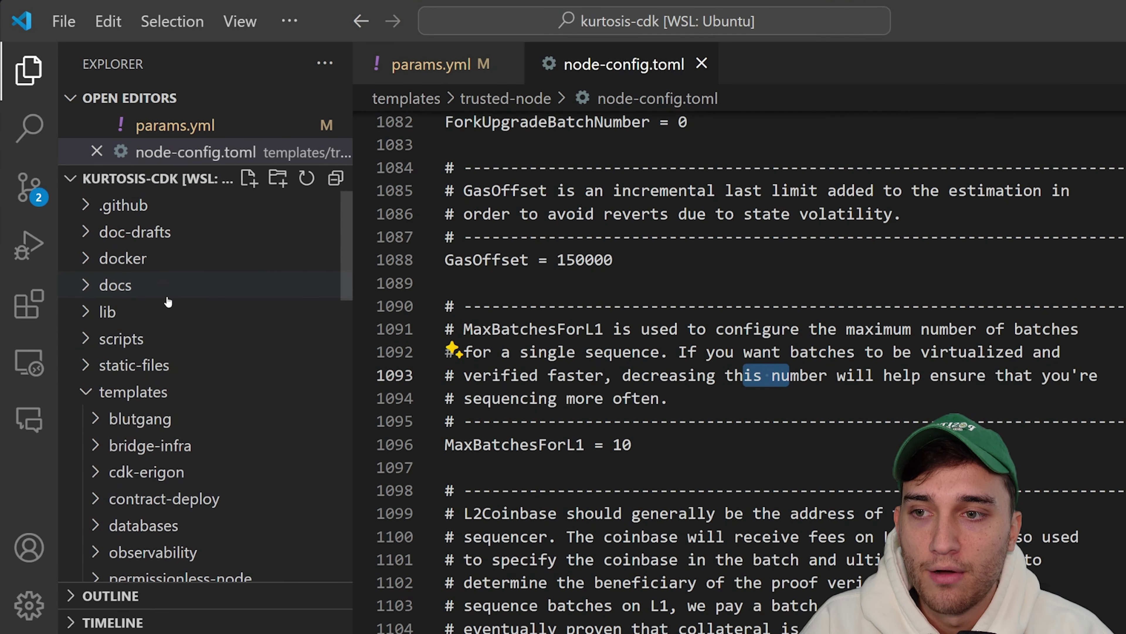
Skim through node-config.toml in the trusted-node templates, including the gas offset, pool database and resource limit settings
{"action": "scroll", "coordinate": [131, 396], "scroll_direction": "down", "scroll_amount": 3}
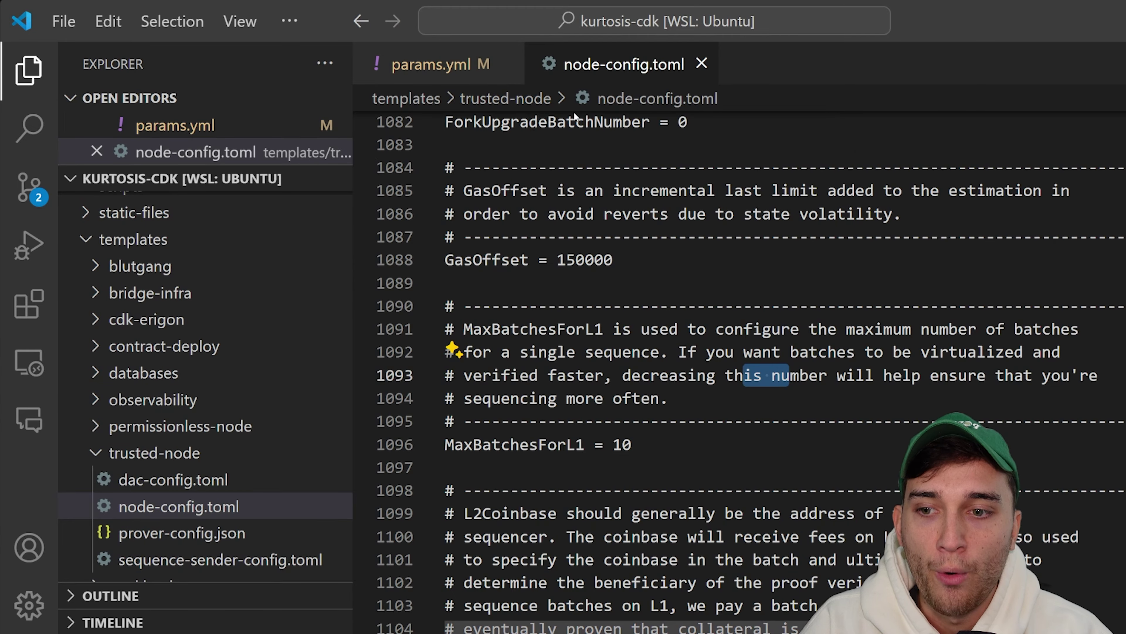
{"action": "left_click", "coordinate": [647, 259]}
{"action": "scroll", "coordinate": [647, 260], "scroll_direction": "up", "scroll_amount": 20}
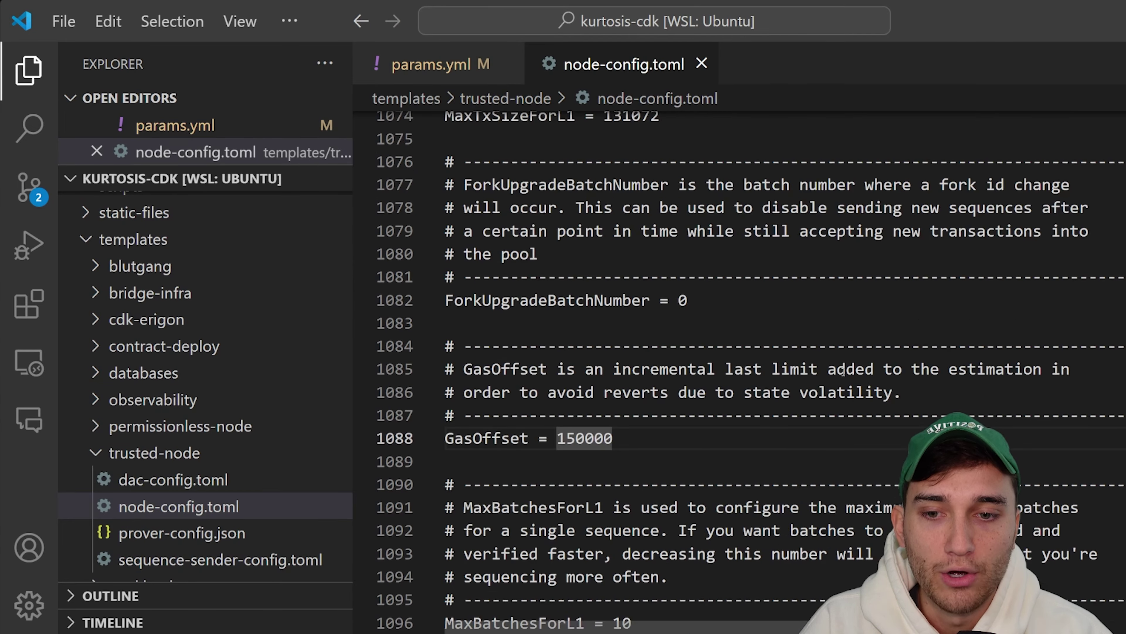
{"action": "scroll", "coordinate": [647, 260], "scroll_direction": "up", "scroll_amount": 20}
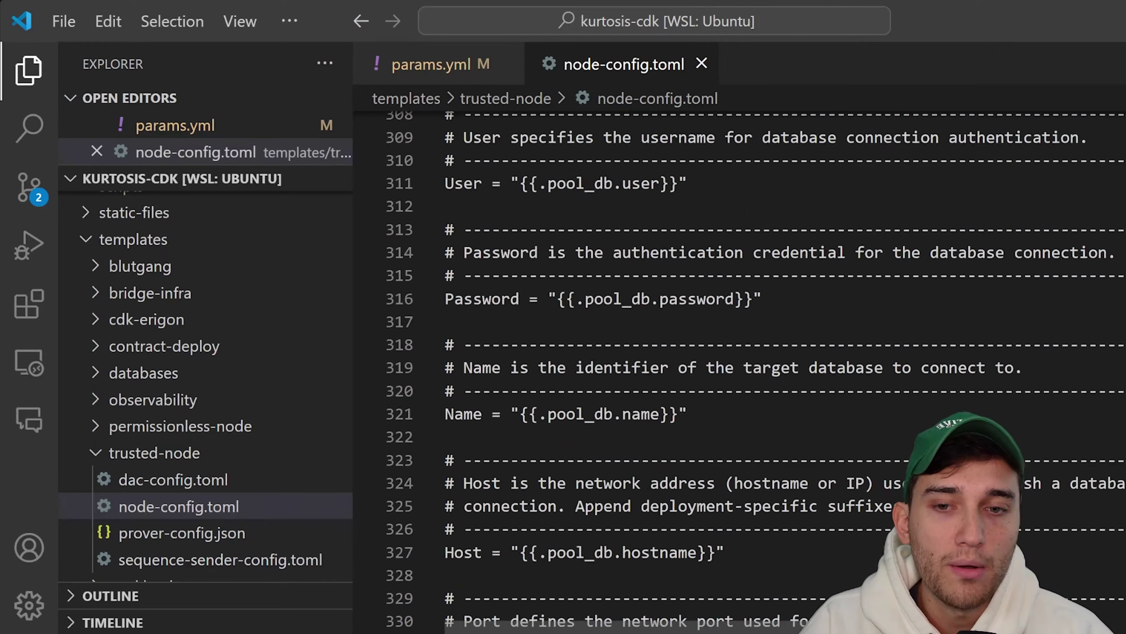
{"action": "scroll", "coordinate": [648, 260], "scroll_direction": "down", "scroll_amount": 20}
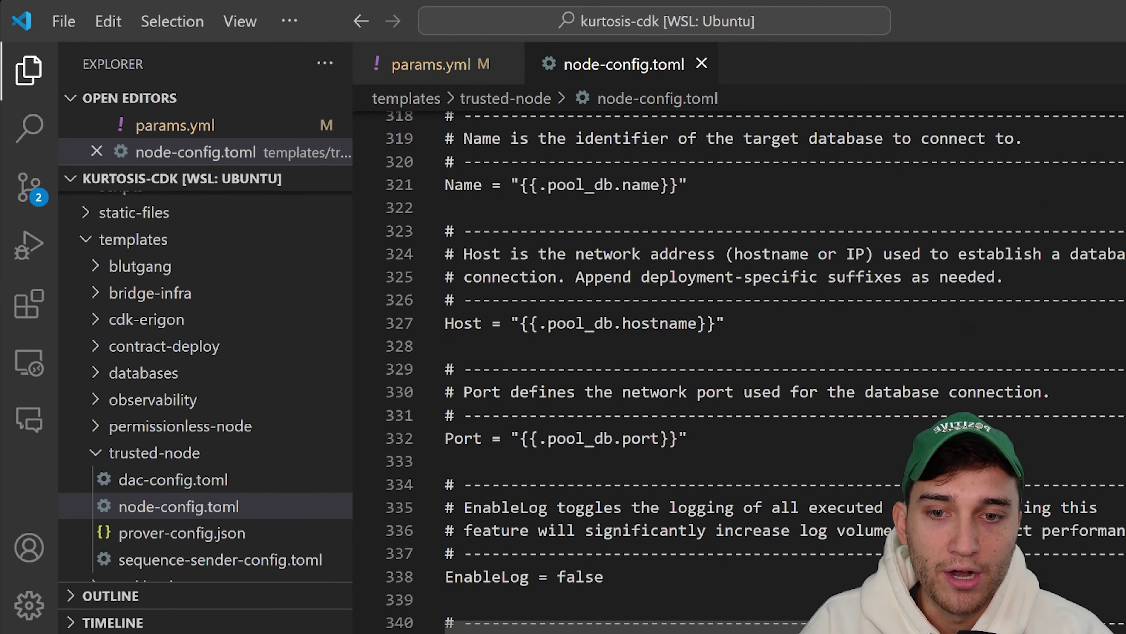
{"action": "scroll", "coordinate": [647, 260], "scroll_direction": "down", "scroll_amount": 20}
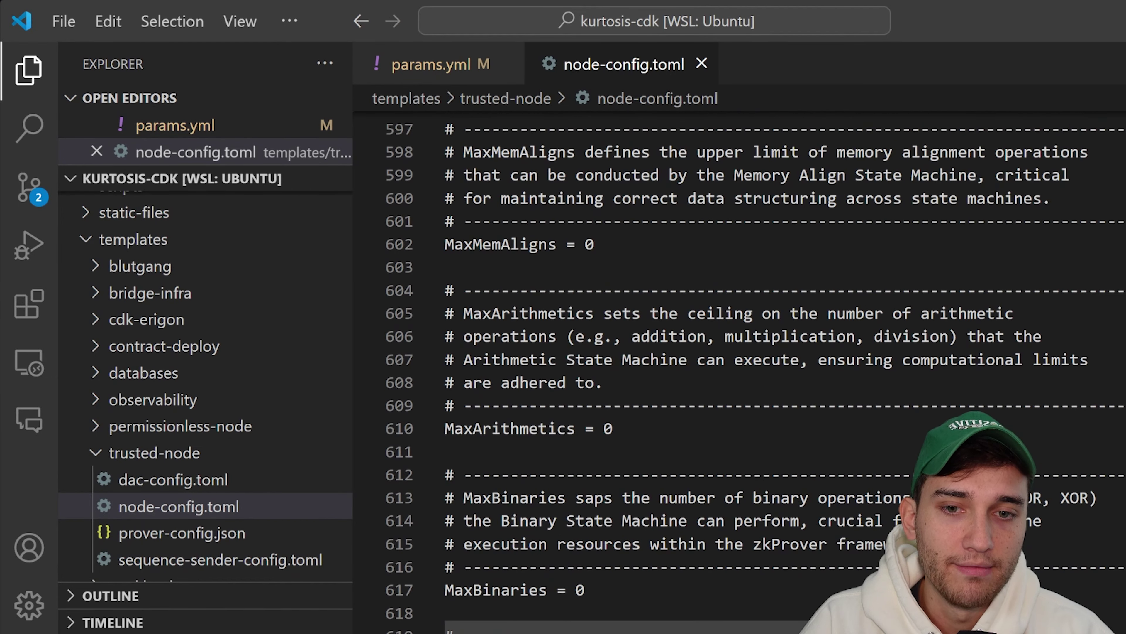
Examine the Synchronizer section of node-config.toml, from the sync interval and block protection settings through MaxPendingNoProcessedBlocks
{"action": "left_click", "coordinate": [781, 388]}
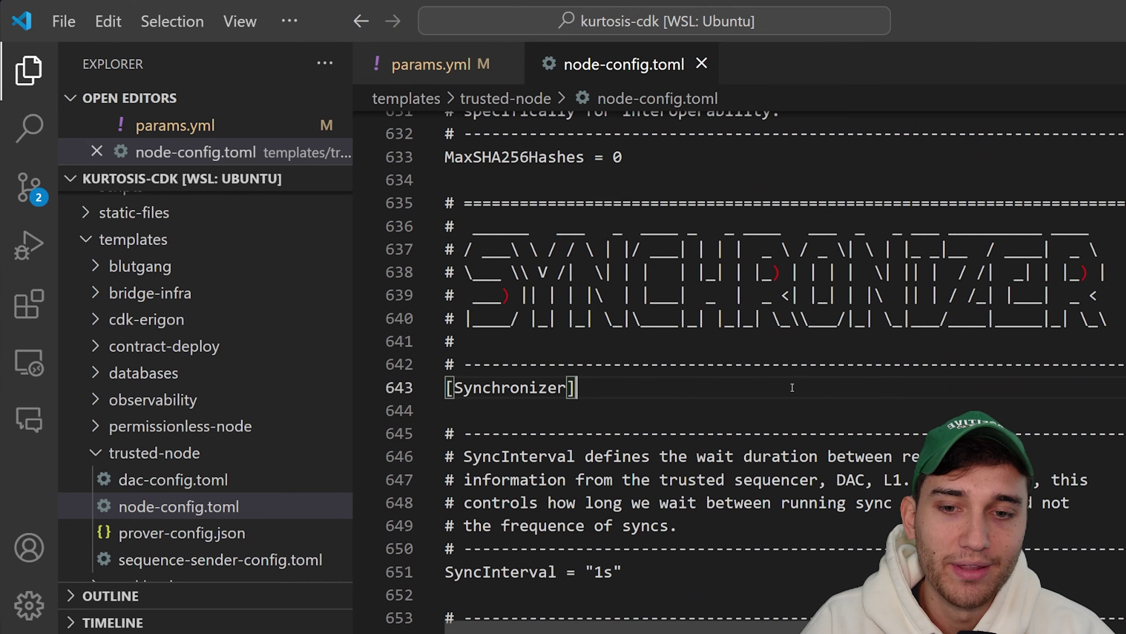
{"action": "scroll", "coordinate": [783, 444], "scroll_direction": "down", "scroll_amount": 2}
{"action": "left_click", "coordinate": [754, 467]}
{"action": "scroll", "coordinate": [743, 441], "scroll_direction": "down", "scroll_amount": 2}
{"action": "scroll", "coordinate": [743, 441], "scroll_direction": "down", "scroll_amount": 7}
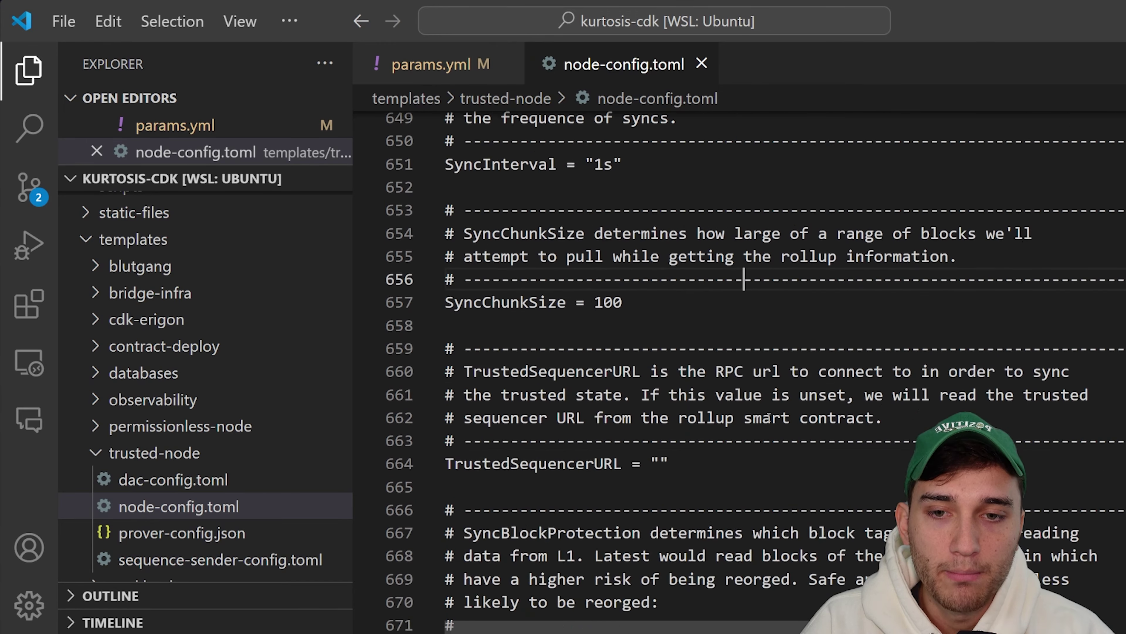
{"action": "scroll", "coordinate": [550, 438], "scroll_direction": "down", "scroll_amount": 2}
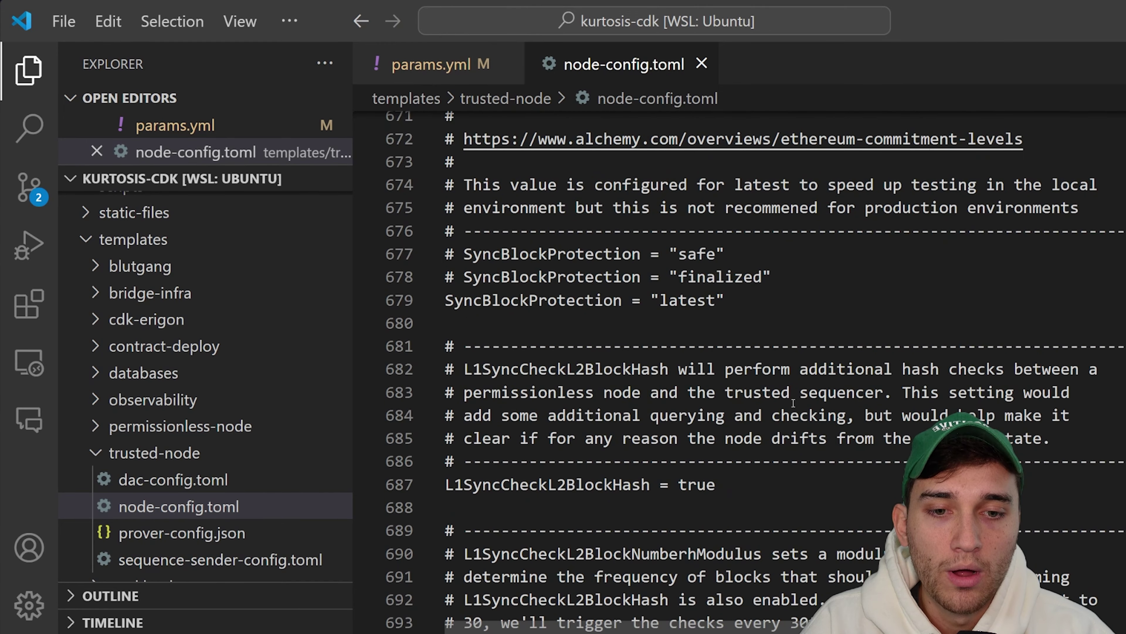
{"action": "scroll", "coordinate": [837, 446], "scroll_direction": "down", "scroll_amount": 5}
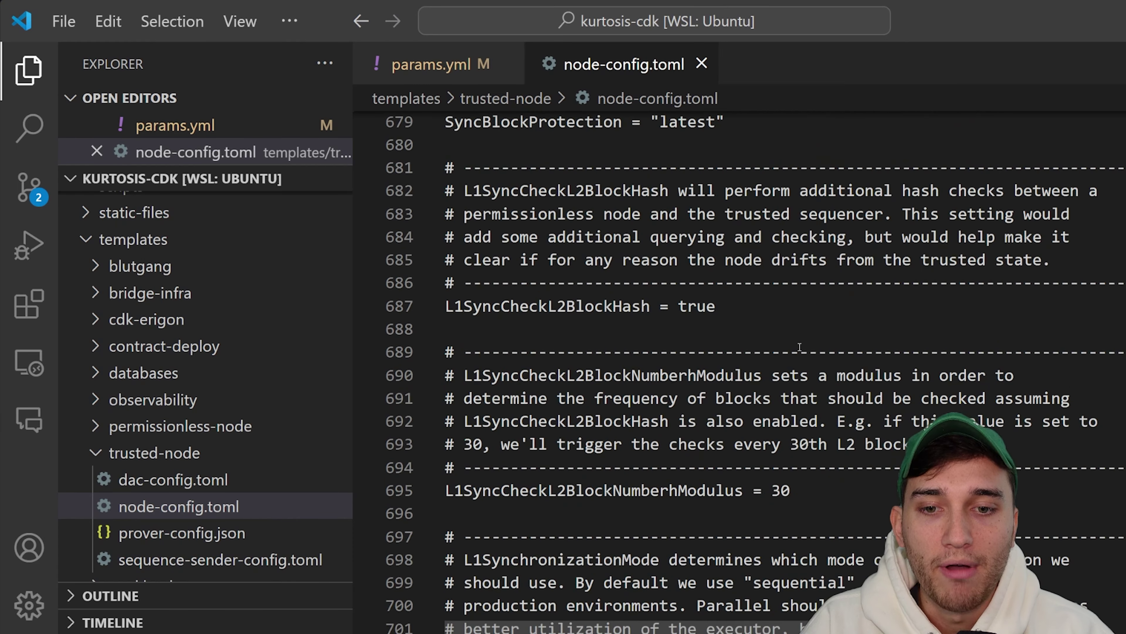
{"action": "scroll", "coordinate": [750, 304], "scroll_direction": "down", "scroll_amount": 5}
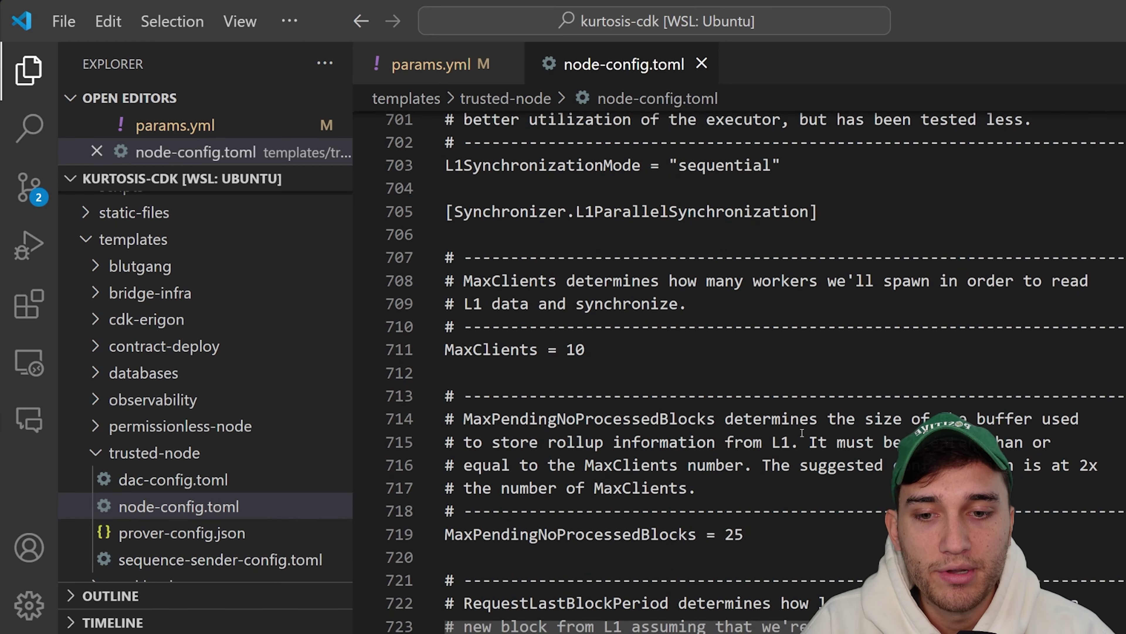
{"action": "left_click_drag", "start_coordinate": [744, 534], "coordinate": [452, 535]}
{"action": "left_click", "coordinate": [781, 528]}
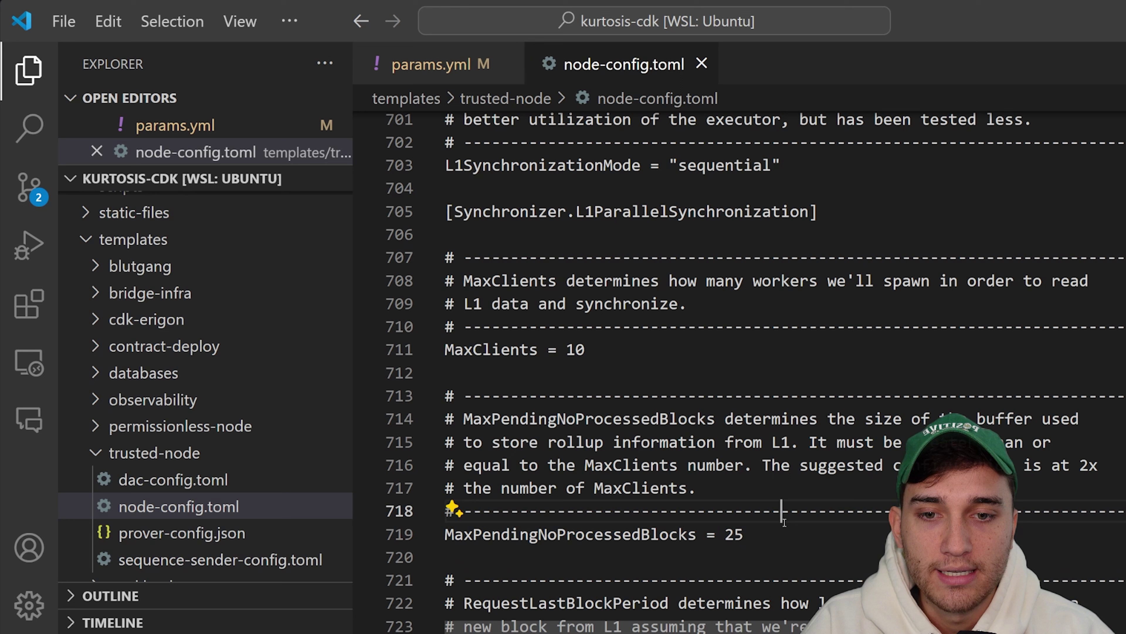
{"action": "left_click", "coordinate": [753, 338]}
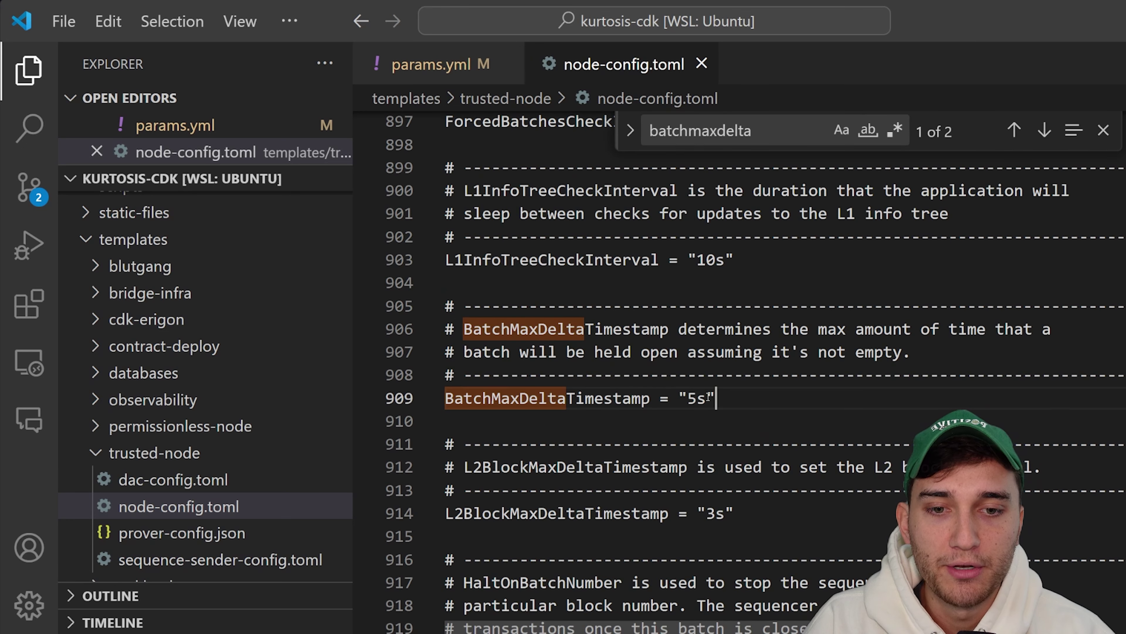
Set BatchMaxDeltaTimestamp to "2m" in node-config.toml and save the file
{"action": "double_click", "coordinate": [593, 392]}
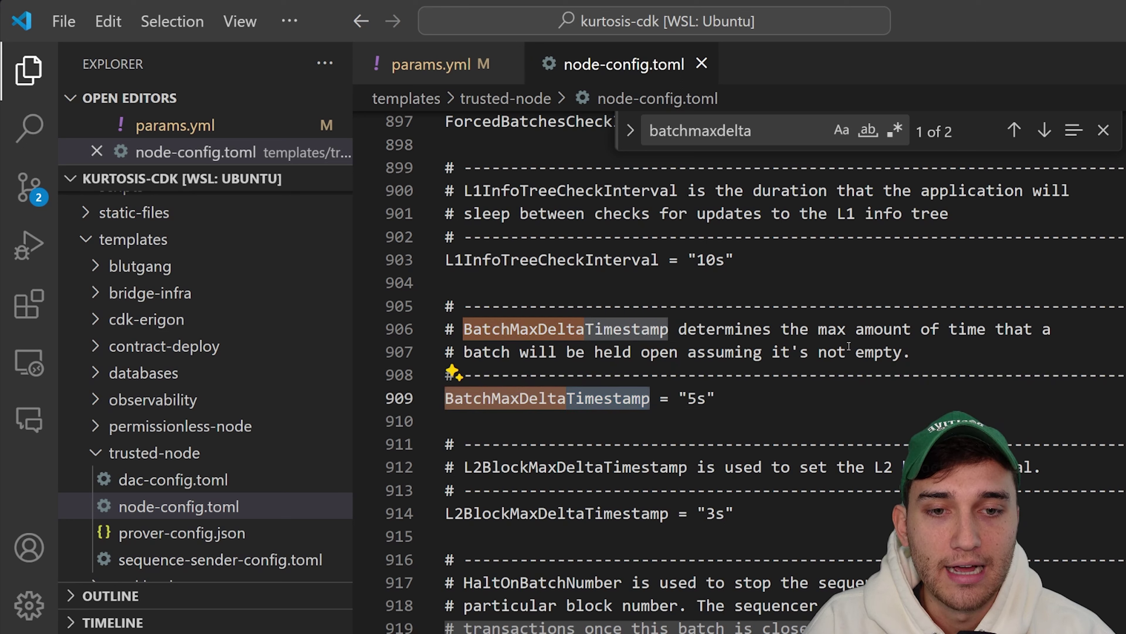
{"action": "left_click", "coordinate": [966, 353]}
{"action": "left_click_drag", "start_coordinate": [679, 329], "coordinate": [970, 350]}
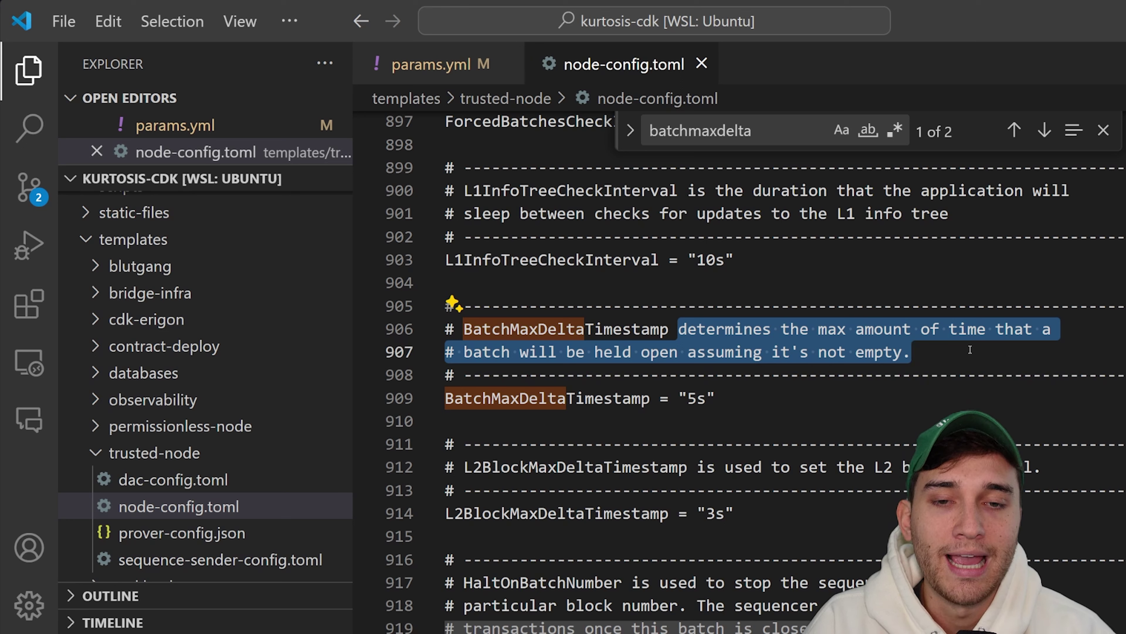
{"action": "left_click", "coordinate": [969, 350]}
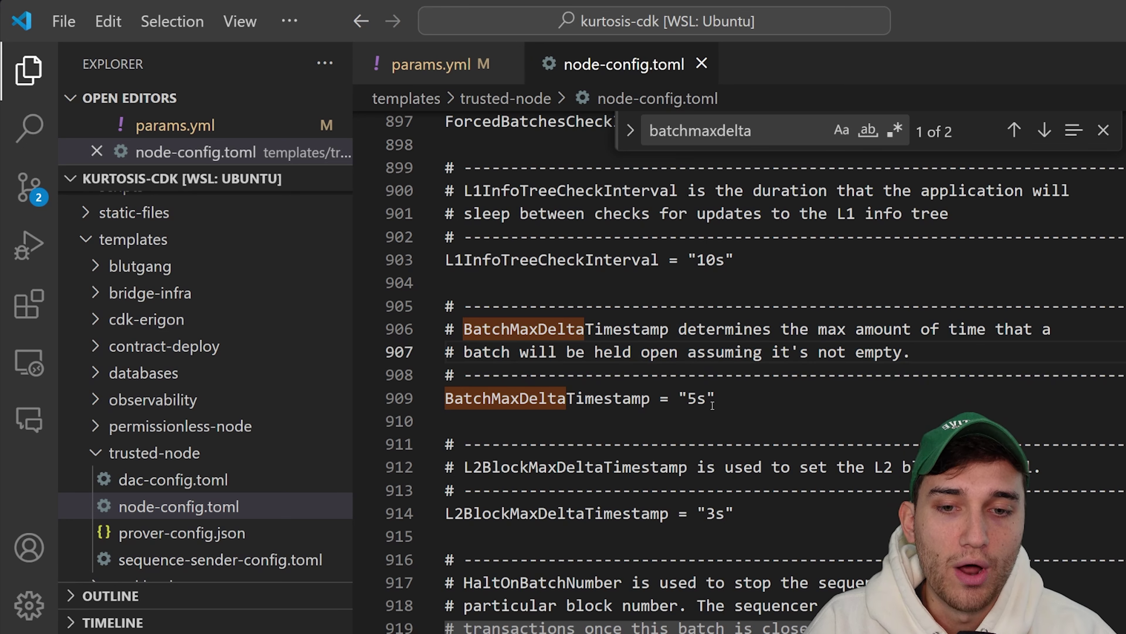
{"action": "left_click", "coordinate": [739, 409]}
{"action": "key", "text": "Left"}
{"action": "key", "text": "shift+Left"}
{"action": "key", "text": "shift+Left"}
{"action": "type", "text": "2m"}
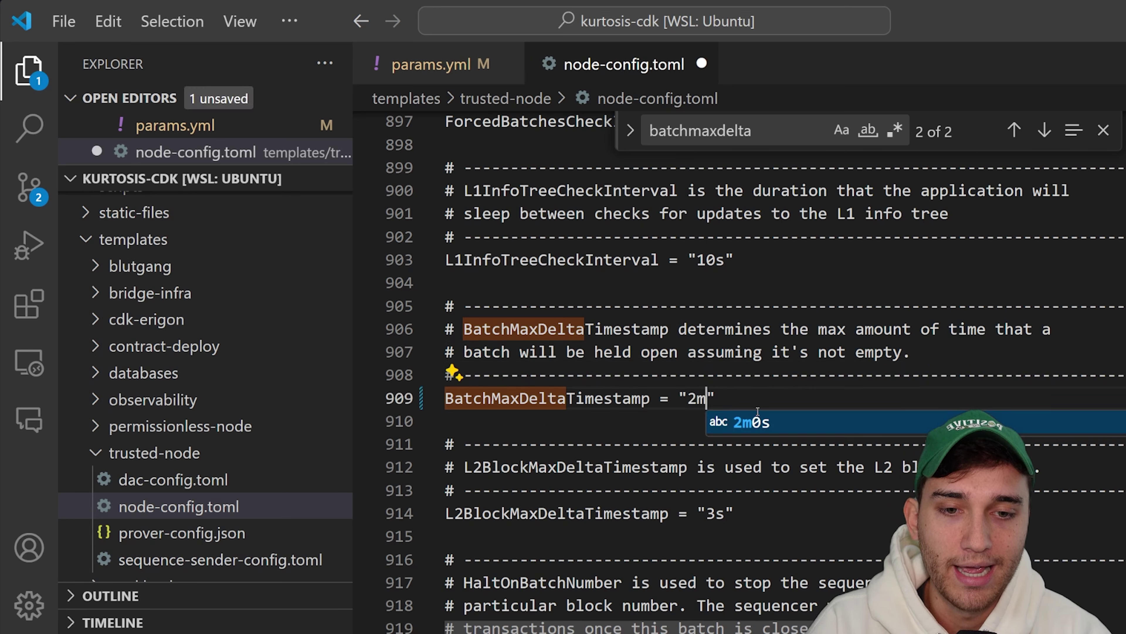
{"action": "key", "text": "Escape"}
{"action": "key", "text": "ctrl+s"}
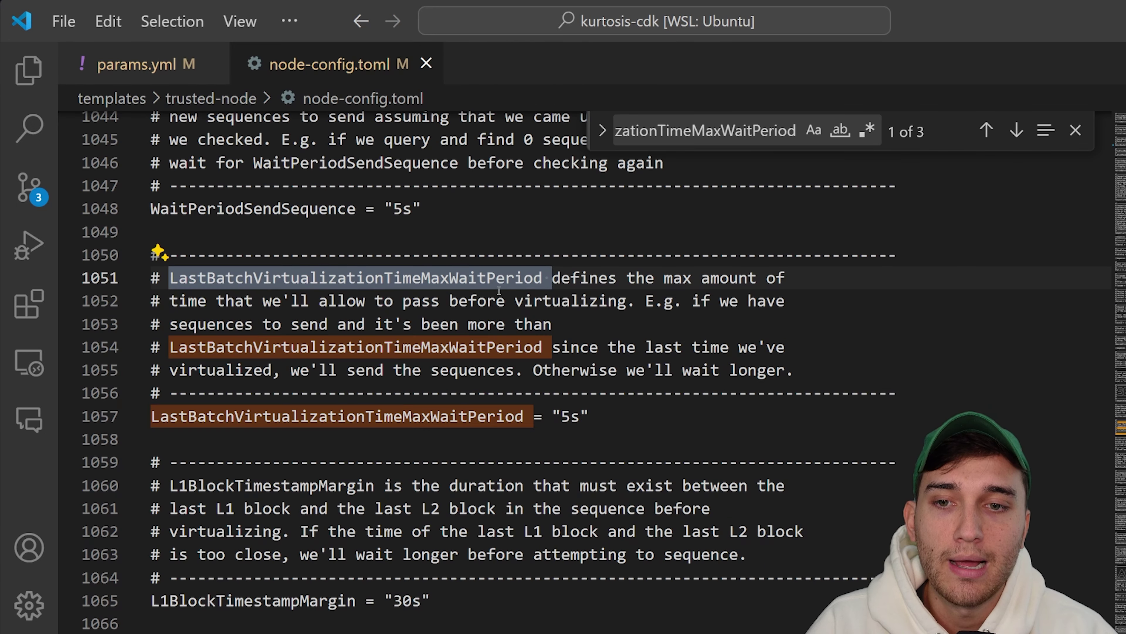
Set LastBatchVirtualizationTimeMaxWaitPeriod to "15m" in node-config.toml and save the file
{"action": "left_click", "coordinate": [562, 287]}
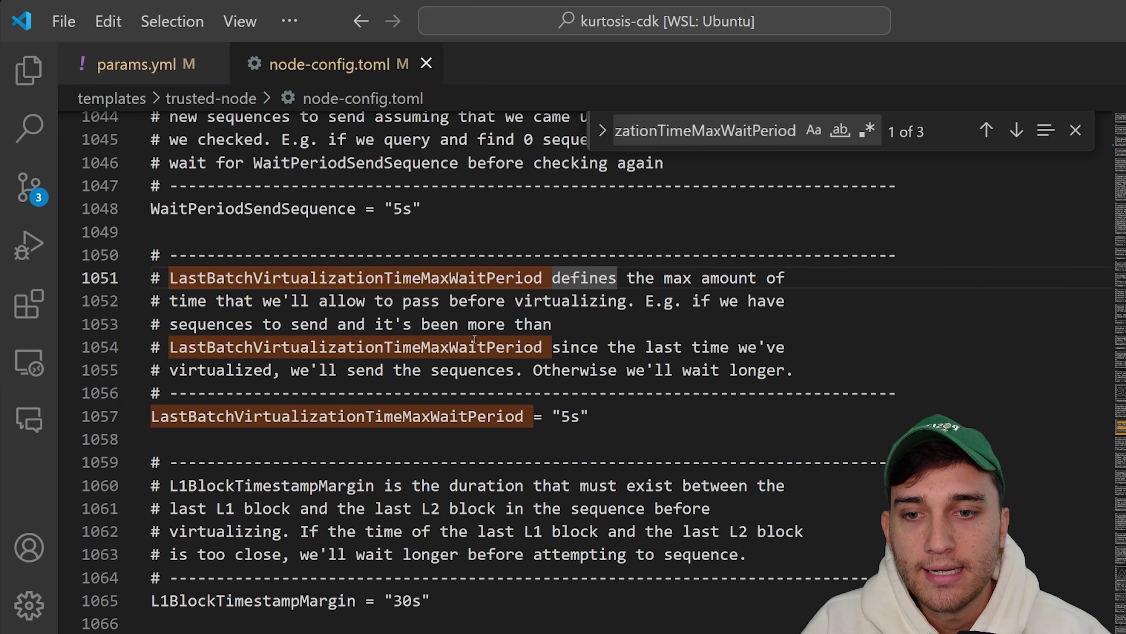
{"action": "double_click", "coordinate": [461, 348]}
{"action": "left_click_drag", "start_coordinate": [553, 417], "coordinate": [588, 417]}
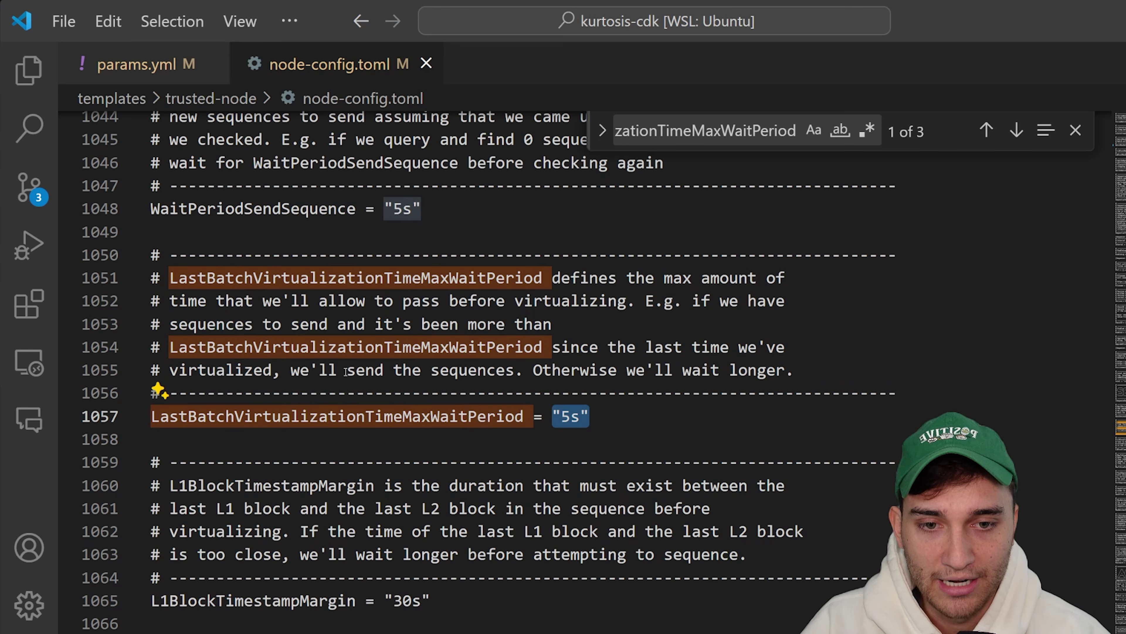
{"action": "left_click_drag", "start_coordinate": [590, 417], "coordinate": [142, 413]}
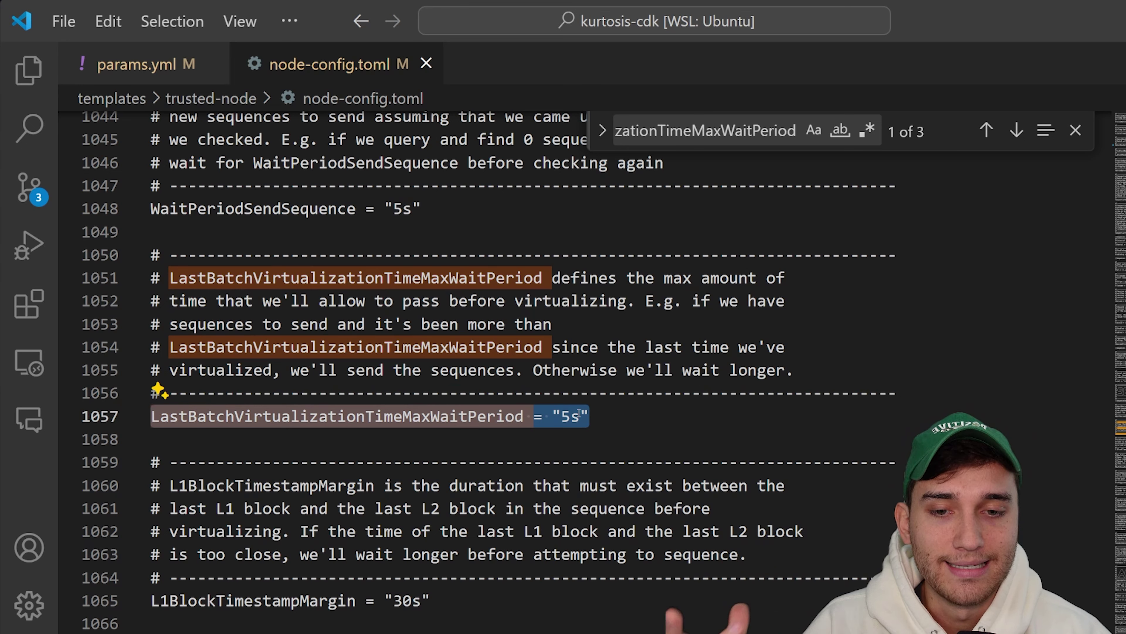
{"action": "left_click_drag", "start_coordinate": [592, 417], "coordinate": [555, 420]}
{"action": "left_click", "coordinate": [560, 417]}
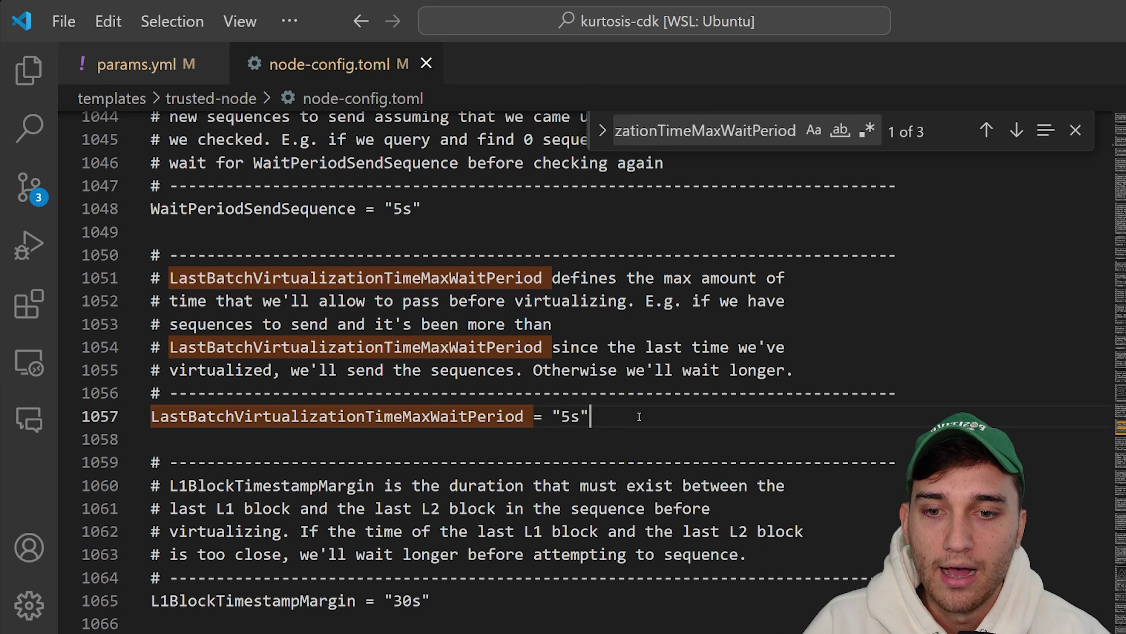
{"action": "double_click", "coordinate": [579, 419]}
{"action": "type", "text": "15m"}
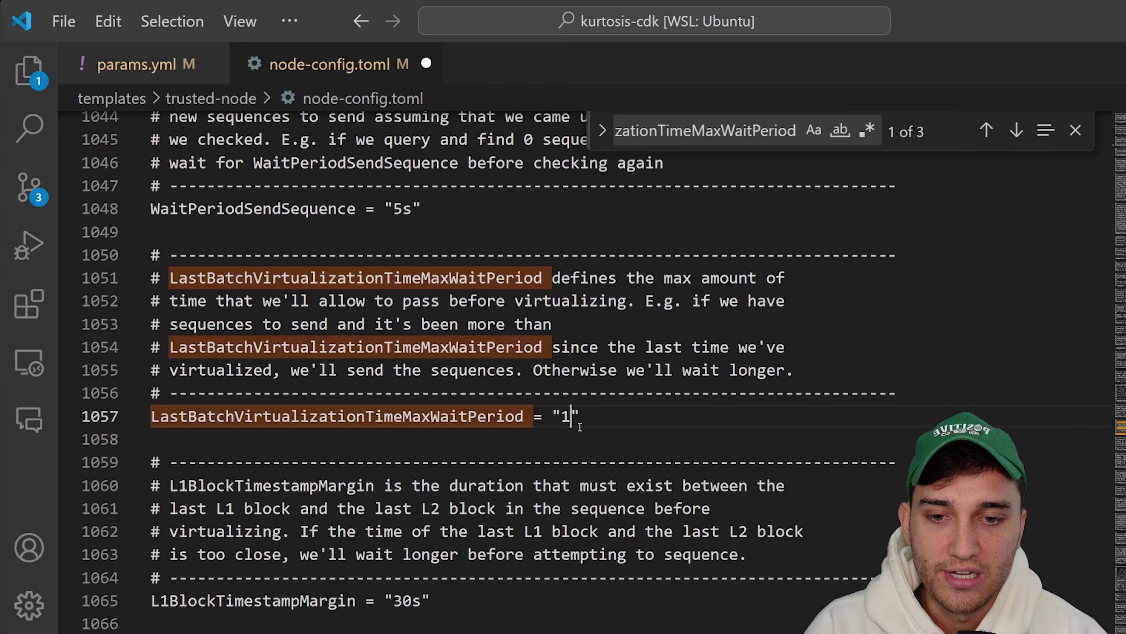
{"action": "left_click_drag", "start_coordinate": [640, 424], "coordinate": [150, 255]}
{"action": "left_click", "coordinate": [628, 406]}
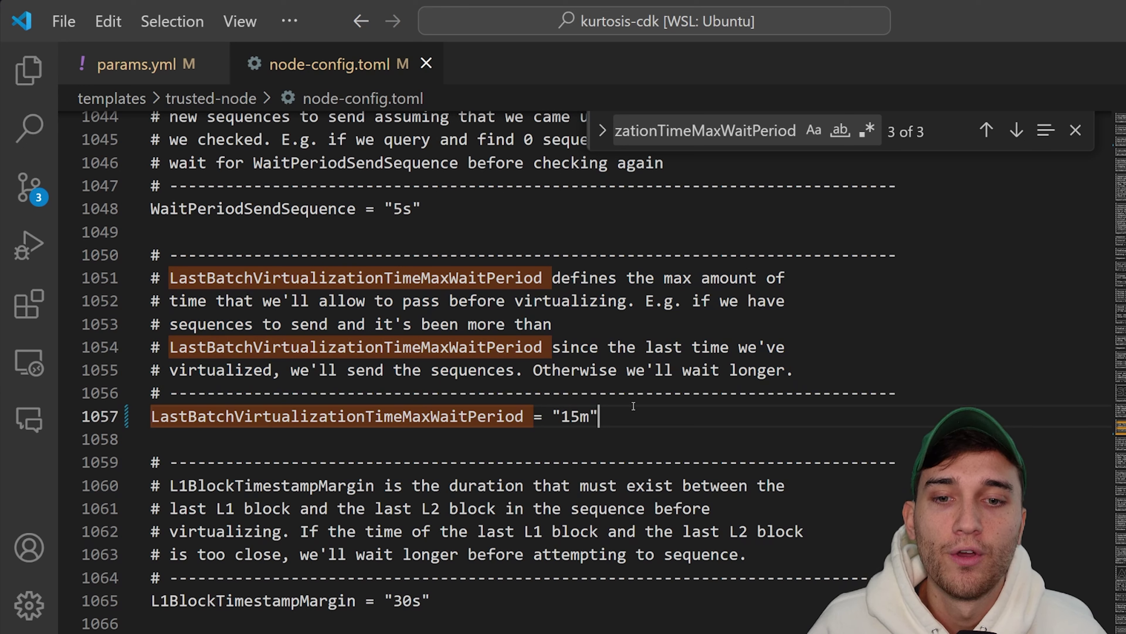
{"action": "double_click", "coordinate": [575, 416]}
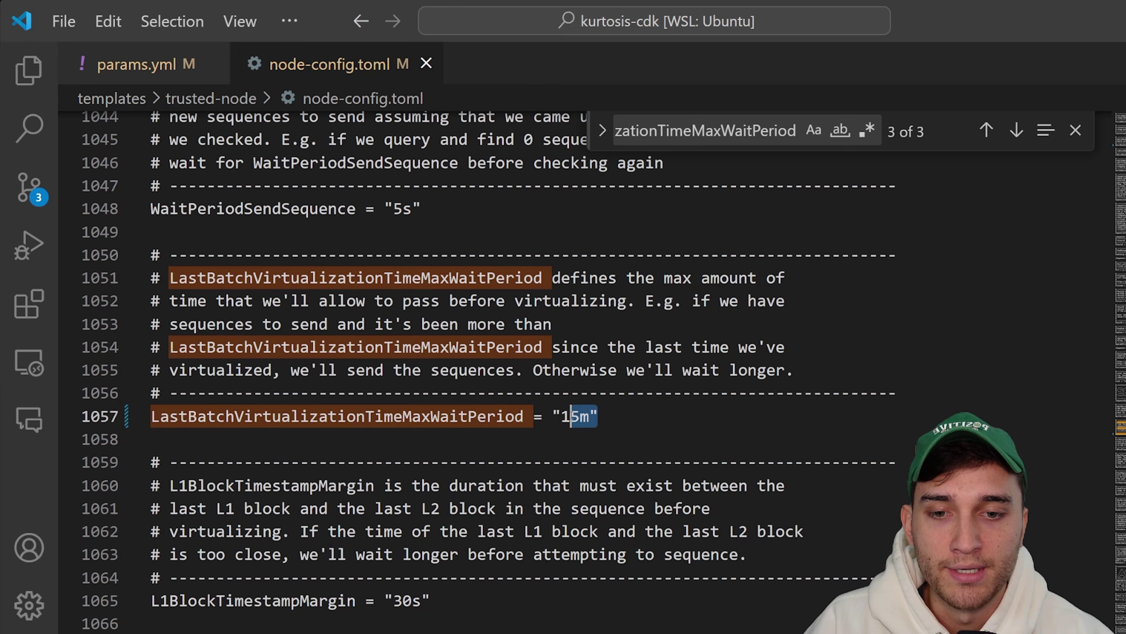
{"action": "left_click", "coordinate": [616, 420]}
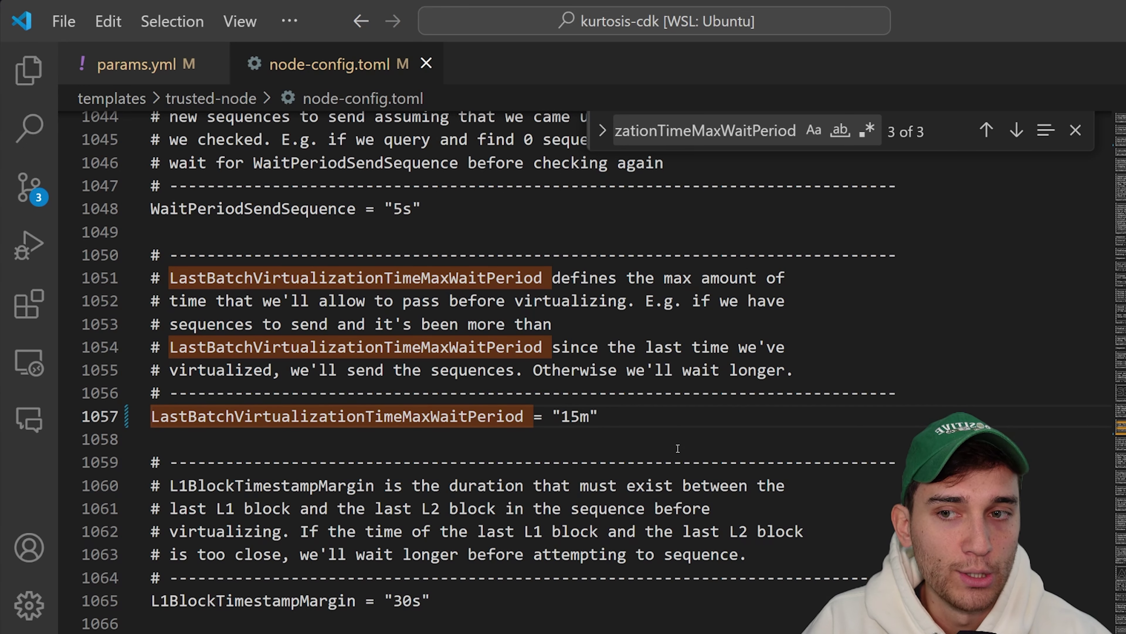
Search node-config.toml for "MaxBatchesForL1" and look over its description and the neighbouring settings
{"action": "key", "text": "ctrl+f"}
{"action": "type", "text": "MaxBatchesForL1"}
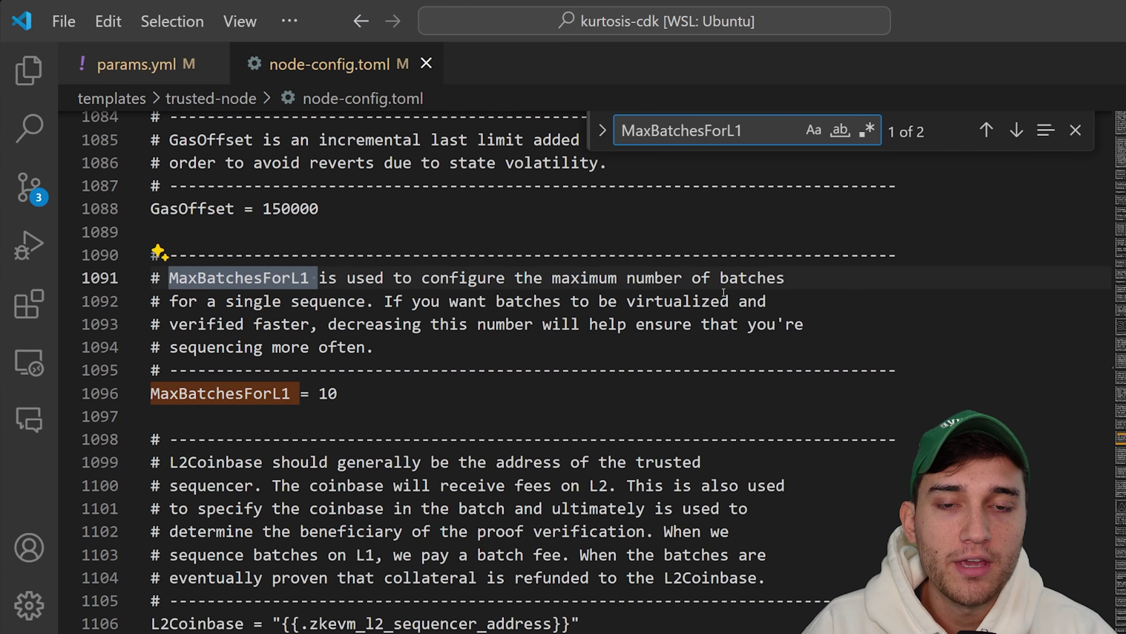
{"action": "scroll", "coordinate": [502, 311], "scroll_direction": "down", "scroll_amount": 2}
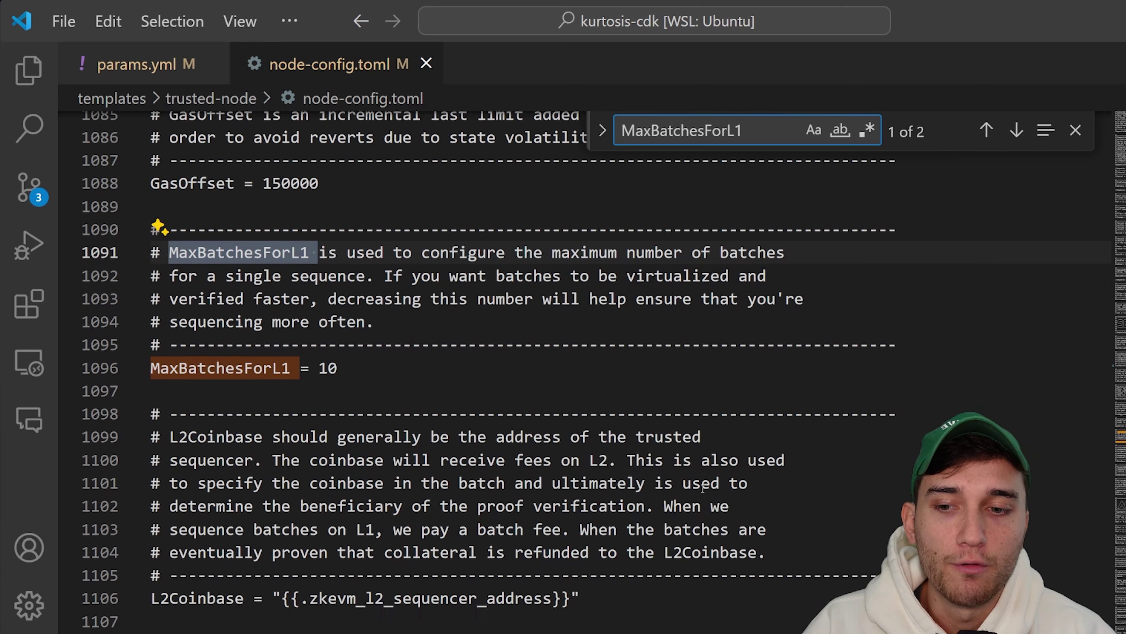
{"action": "scroll", "coordinate": [558, 160], "scroll_direction": "up", "scroll_amount": 5}
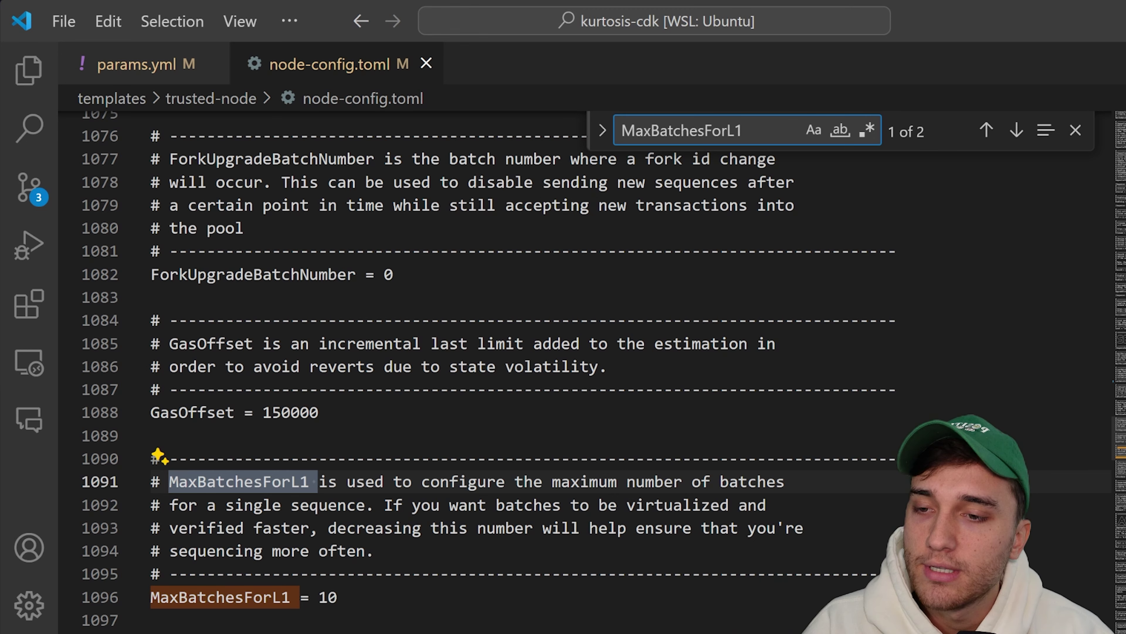
{"action": "scroll", "coordinate": [382, 449], "scroll_direction": "down", "scroll_amount": 2}
{"action": "scroll", "coordinate": [382, 450], "scroll_direction": "down", "scroll_amount": 2}
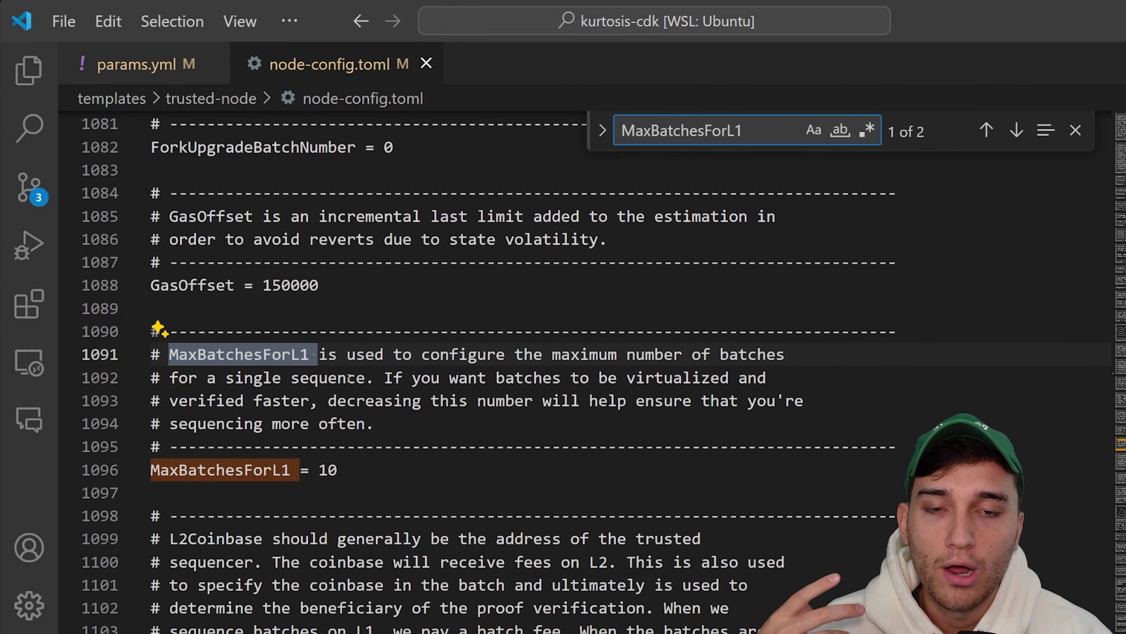
Set MaxBatchesForL1 to 15 in node-config.toml, save the file and close the search
{"action": "double_click", "coordinate": [262, 350]}
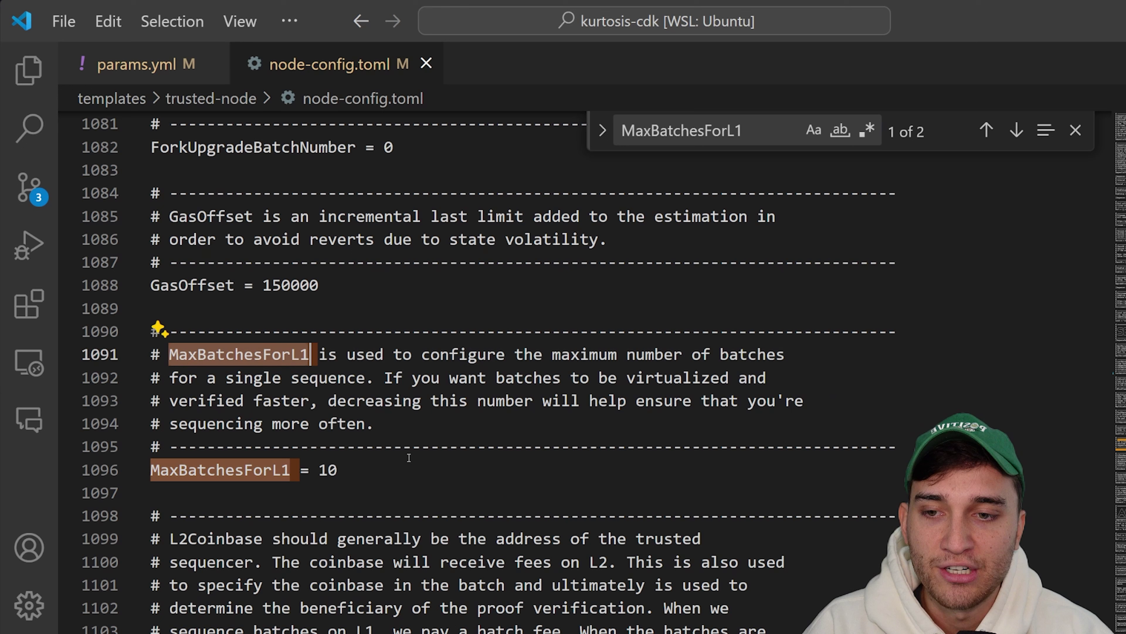
{"action": "left_click_drag", "start_coordinate": [552, 354], "coordinate": [784, 354]}
{"action": "left_click", "coordinate": [384, 377]}
{"action": "left_click_drag", "start_coordinate": [384, 377], "coordinate": [488, 377]}
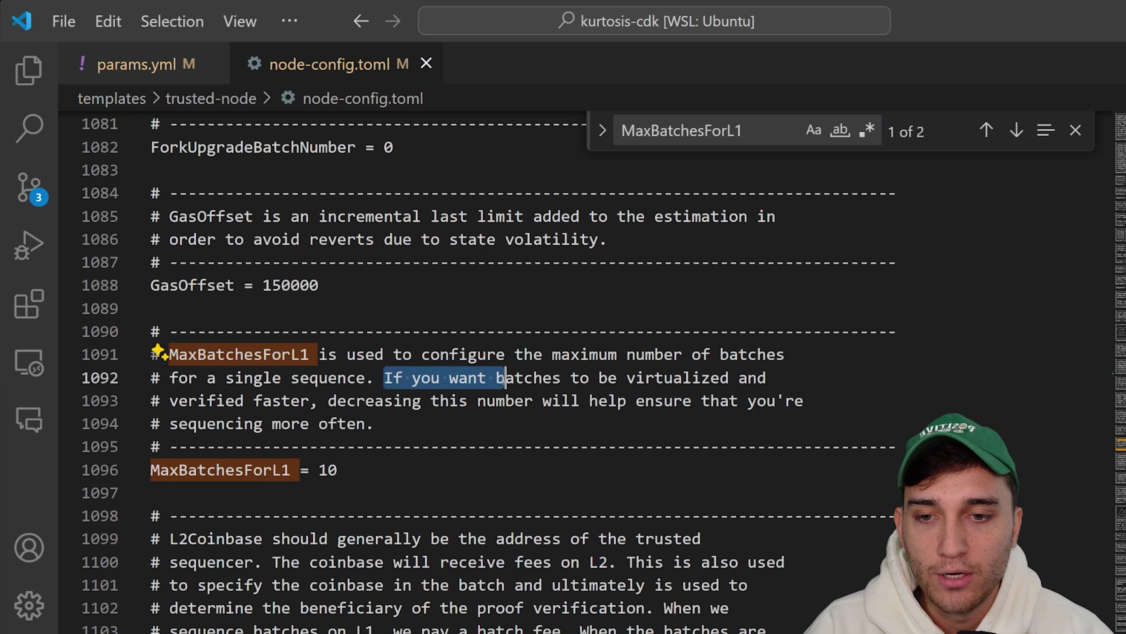
{"action": "left_click", "coordinate": [608, 400]}
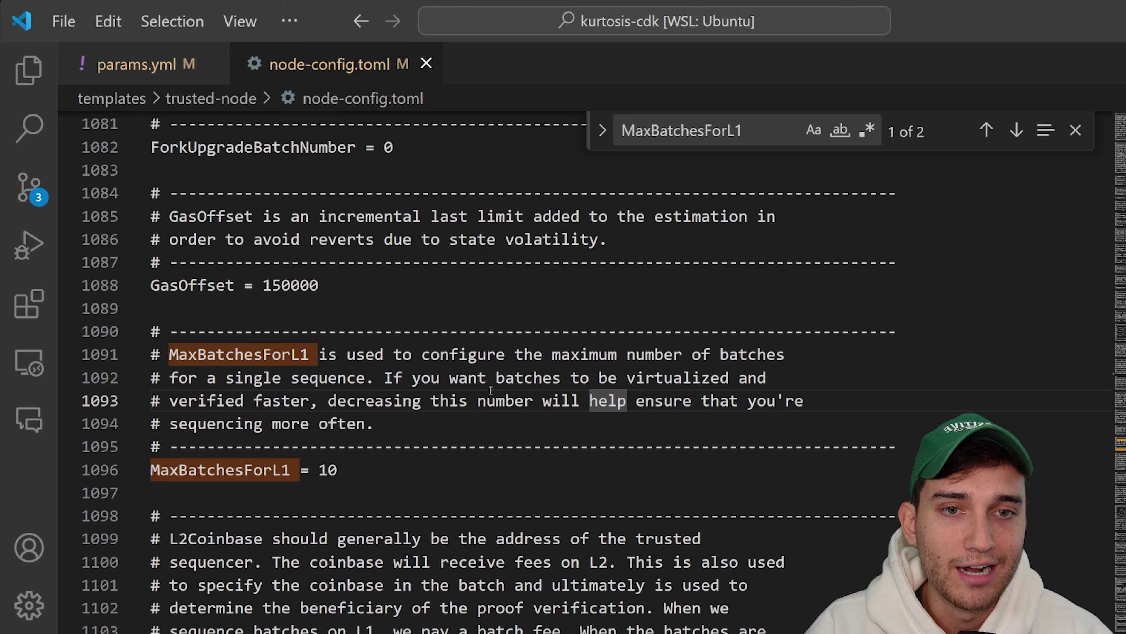
{"action": "left_click_drag", "start_coordinate": [377, 470], "coordinate": [322, 471]}
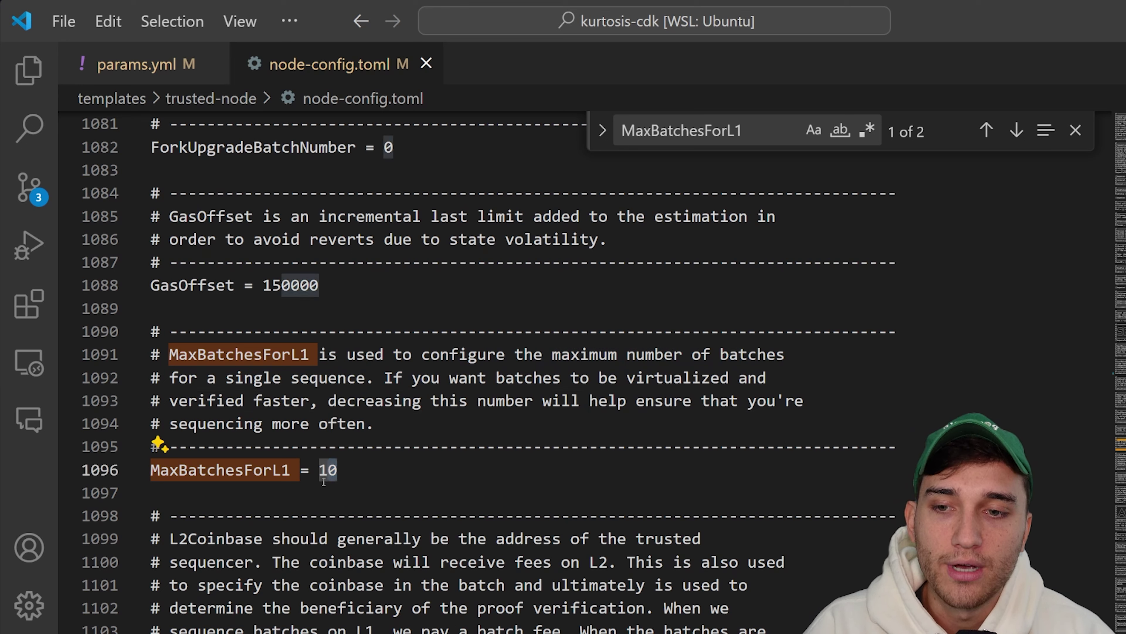
{"action": "type", "text": "15"}
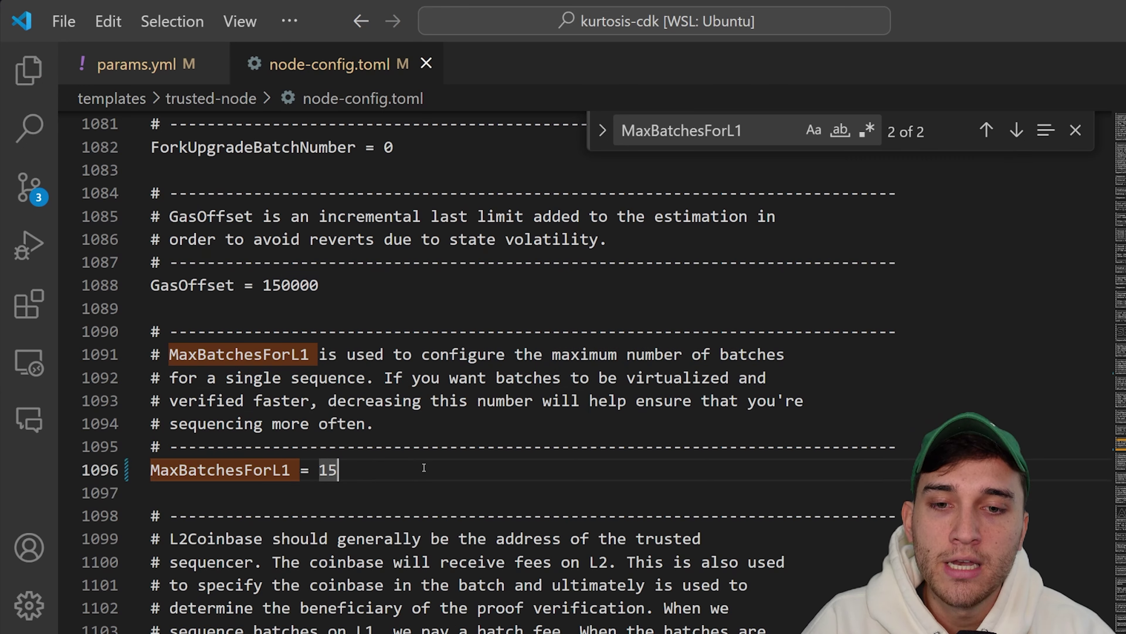
{"action": "key", "text": "Escape"}
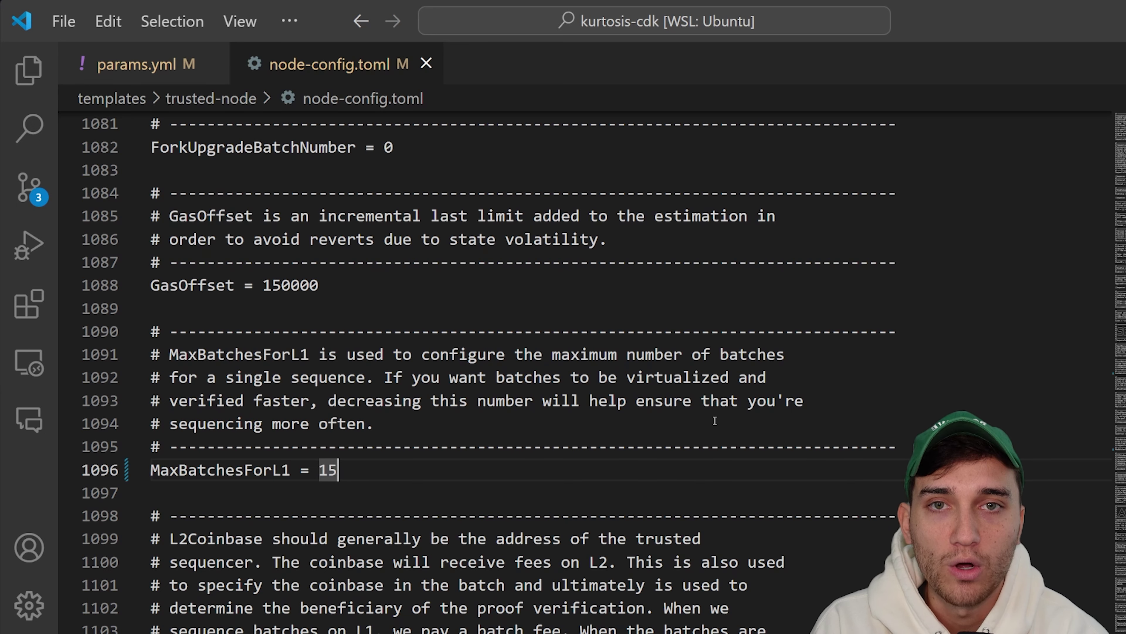
Close node-config.toml and review the l1_preallocated_mnemonic entry and the component addresses and private keys in params.yml
{"action": "key", "text": "ctrl+w"}
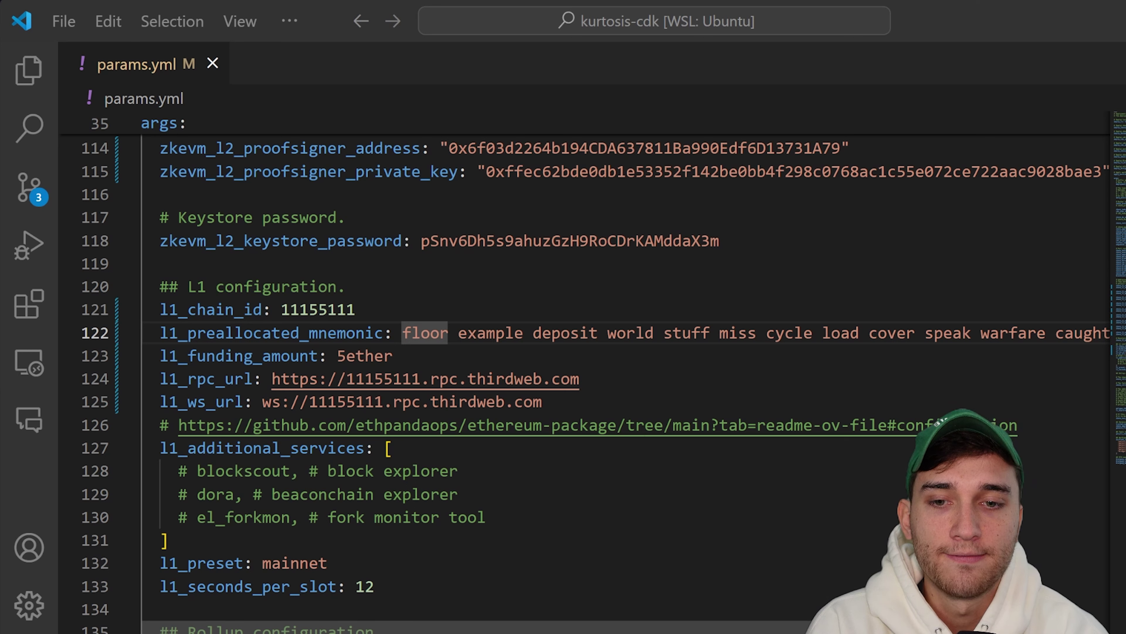
{"action": "left_click", "coordinate": [159, 333]}
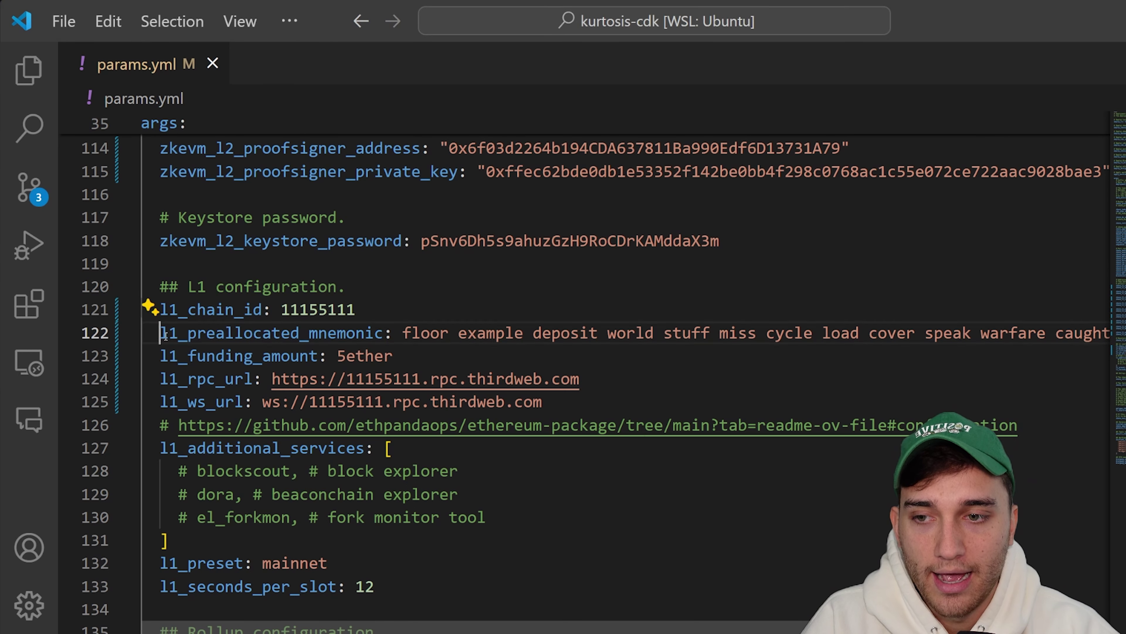
{"action": "left_click_drag", "start_coordinate": [160, 332], "coordinate": [1002, 337]}
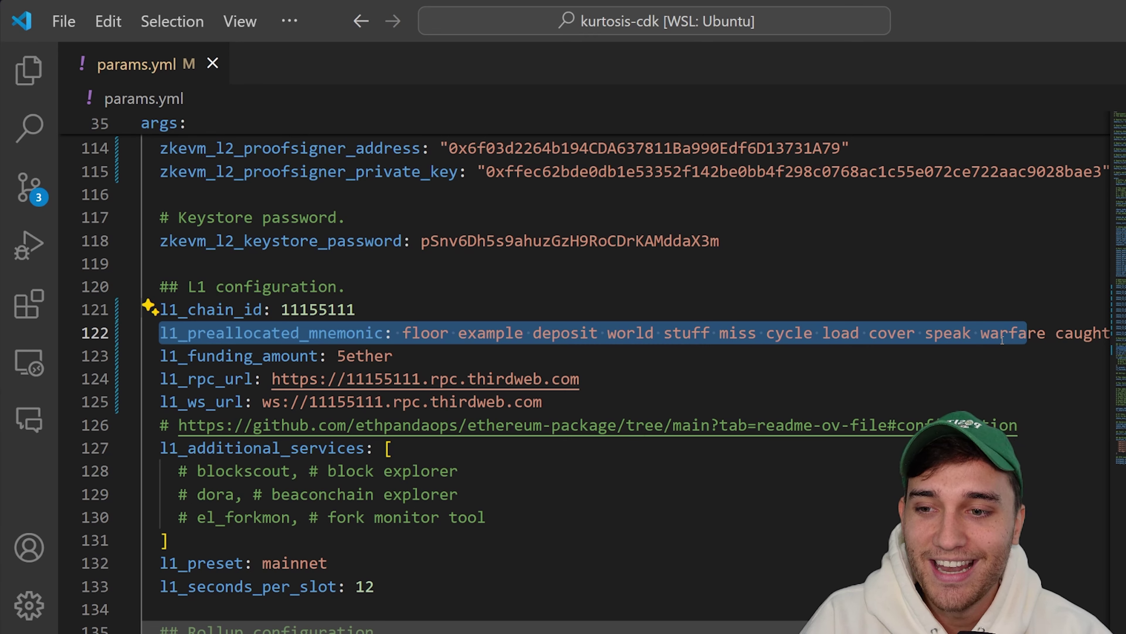
{"action": "left_click", "coordinate": [1002, 313]}
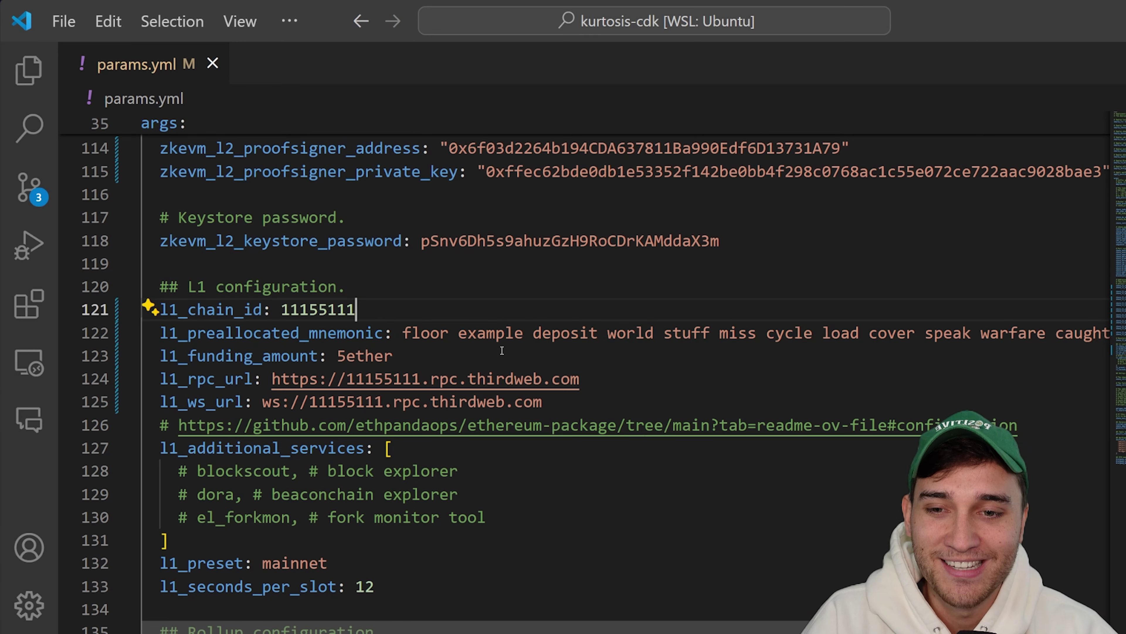
{"action": "left_click_drag", "start_coordinate": [401, 332], "coordinate": [1109, 333]}
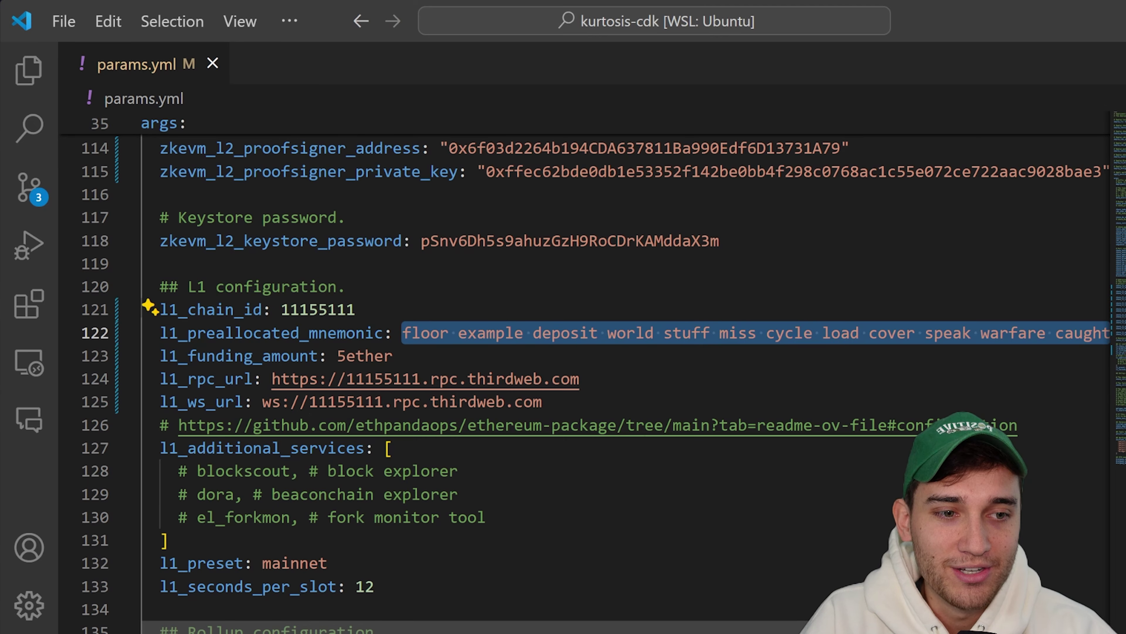
{"action": "left_click", "coordinate": [528, 316]}
{"action": "left_click", "coordinate": [530, 331]}
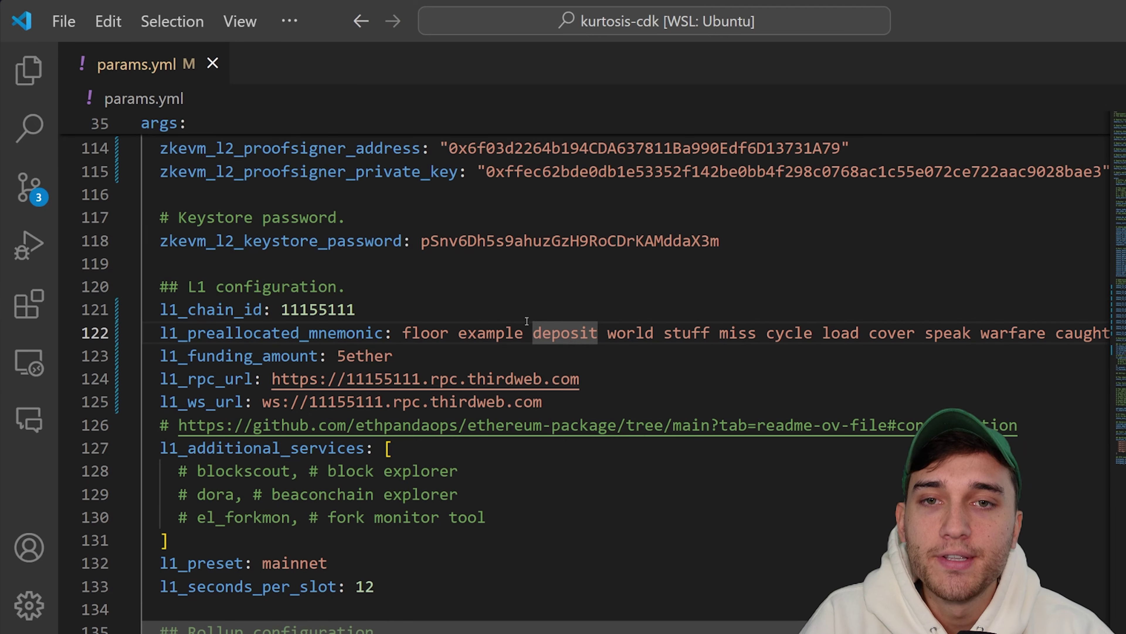
{"action": "scroll", "coordinate": [533, 463], "scroll_direction": "up", "scroll_amount": 10}
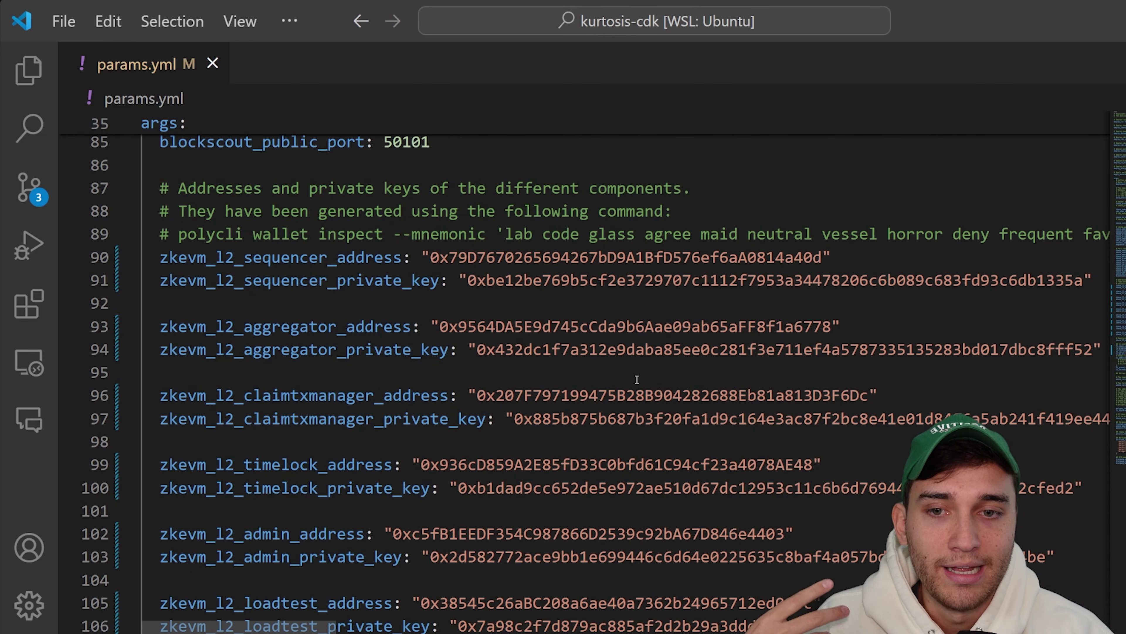
{"action": "scroll", "coordinate": [667, 403], "scroll_direction": "down", "scroll_amount": 8}
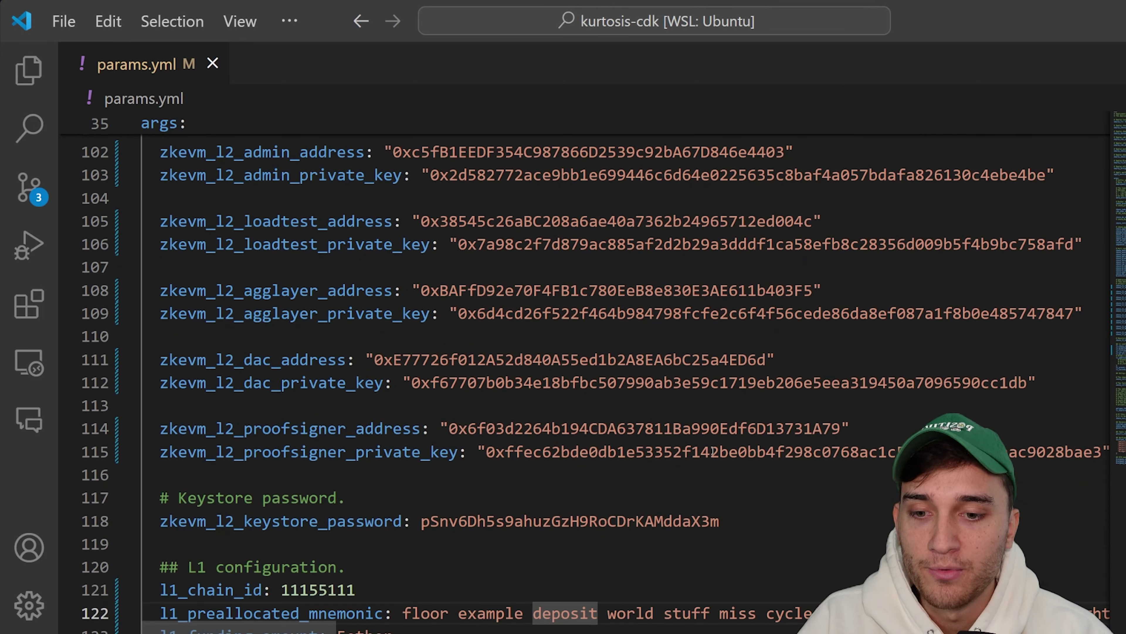
{"action": "left_click_drag", "start_coordinate": [402, 435], "coordinate": [1109, 437]}
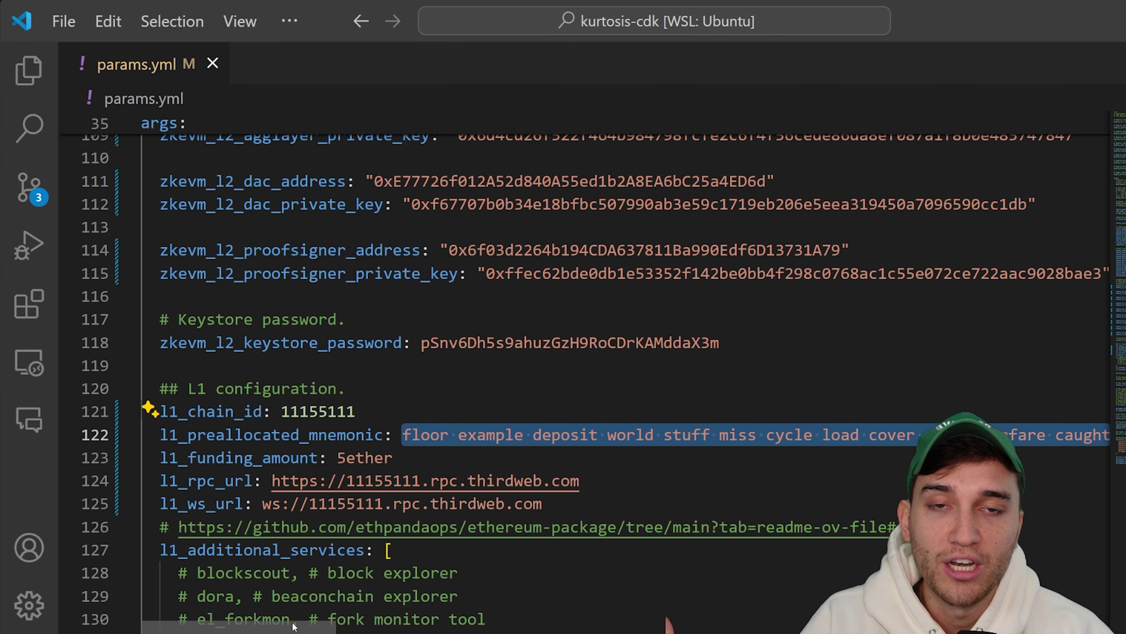
{"action": "left_click_drag", "start_coordinate": [293, 626], "coordinate": [254, 625]}
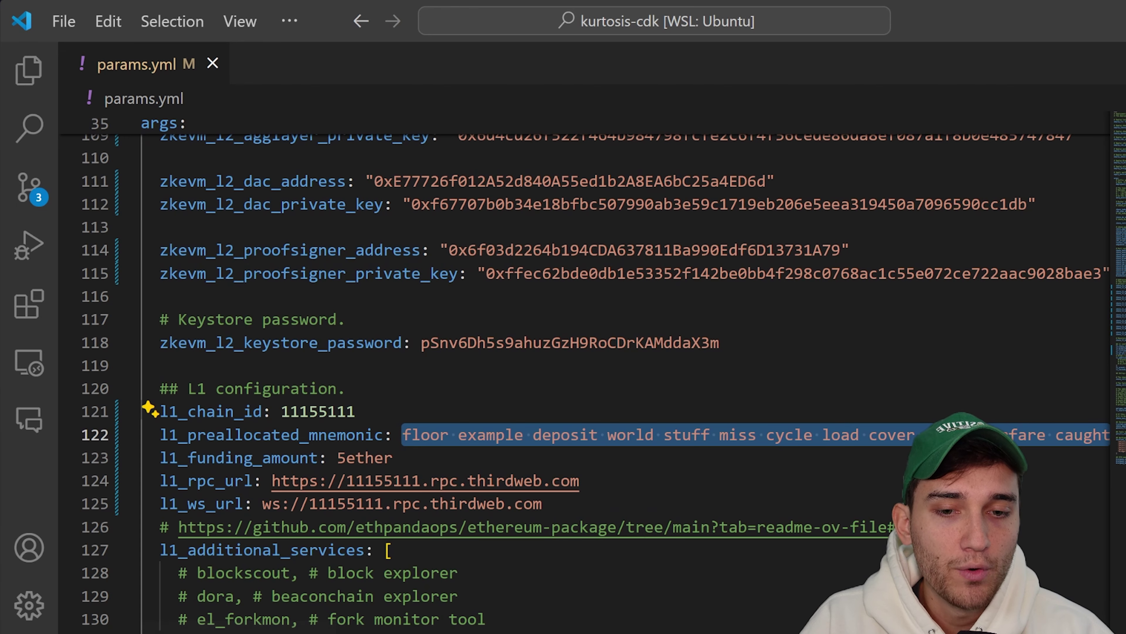
{"action": "double_click", "coordinate": [565, 435]}
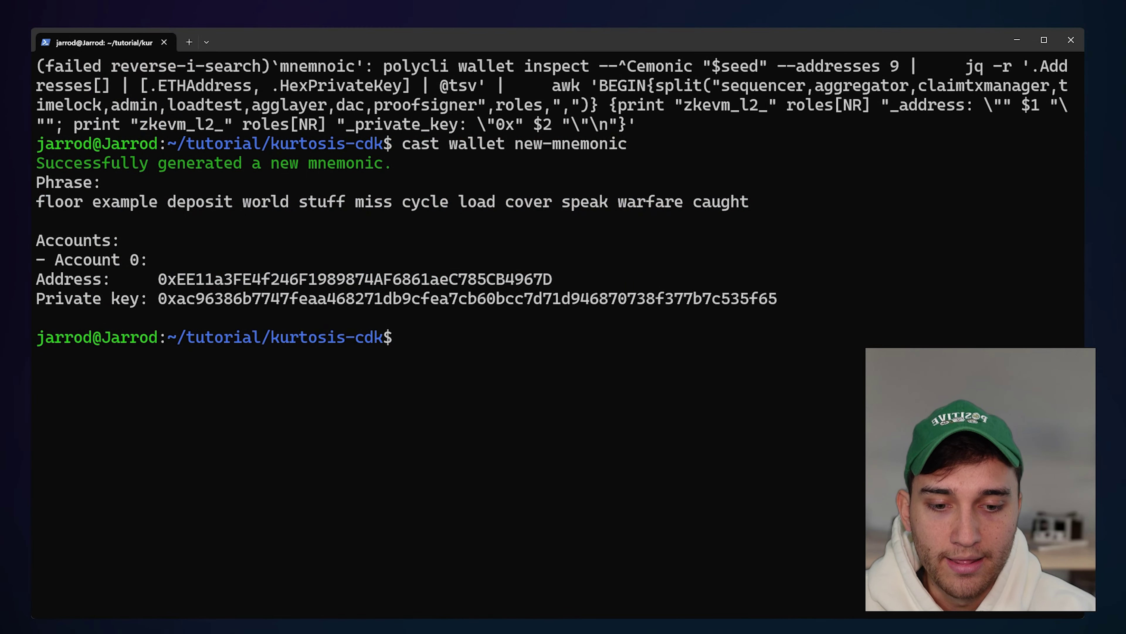
Switch to the terminal and examine the cast wallet new-mnemonic command, its generated phrase and the Account 0 address
{"action": "left_click_drag", "start_coordinate": [403, 144], "coordinate": [636, 146]}
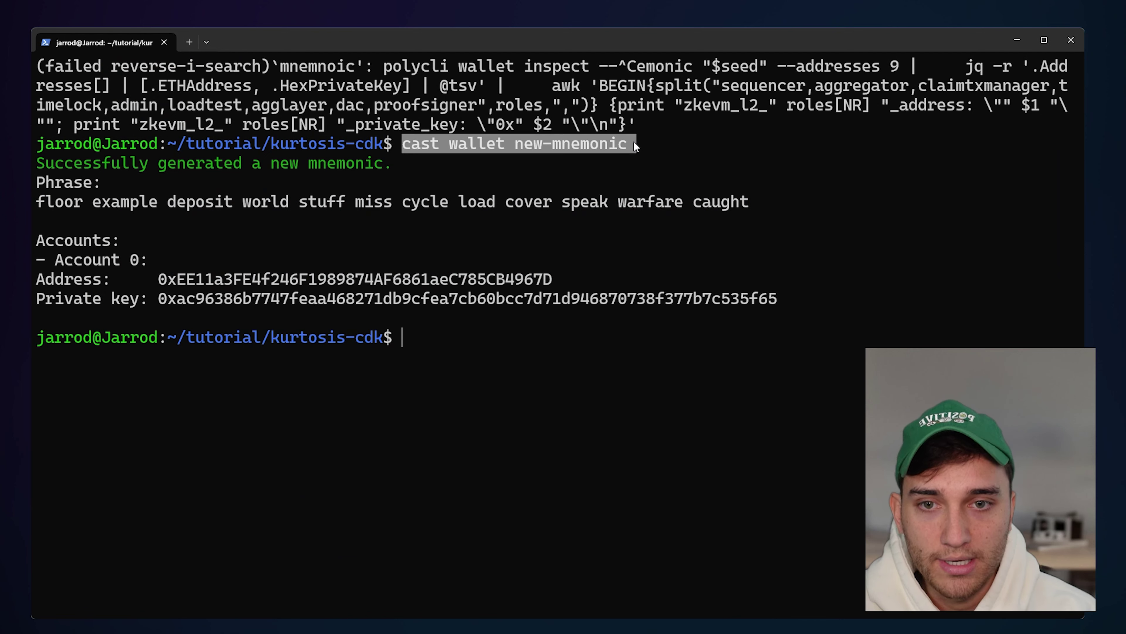
{"action": "left_click_drag", "start_coordinate": [37, 201], "coordinate": [749, 208]}
{"action": "key", "text": "ctrl+c"}
{"action": "left_click_drag", "start_coordinate": [160, 279], "coordinate": [558, 283]}
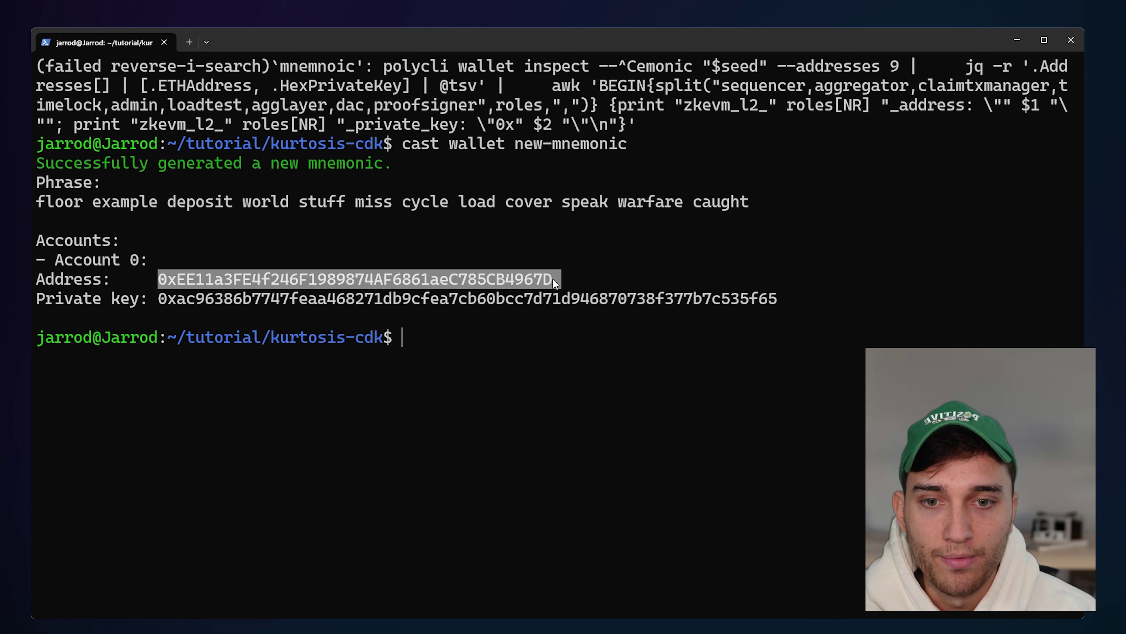
{"action": "key", "text": "ctrl+c"}
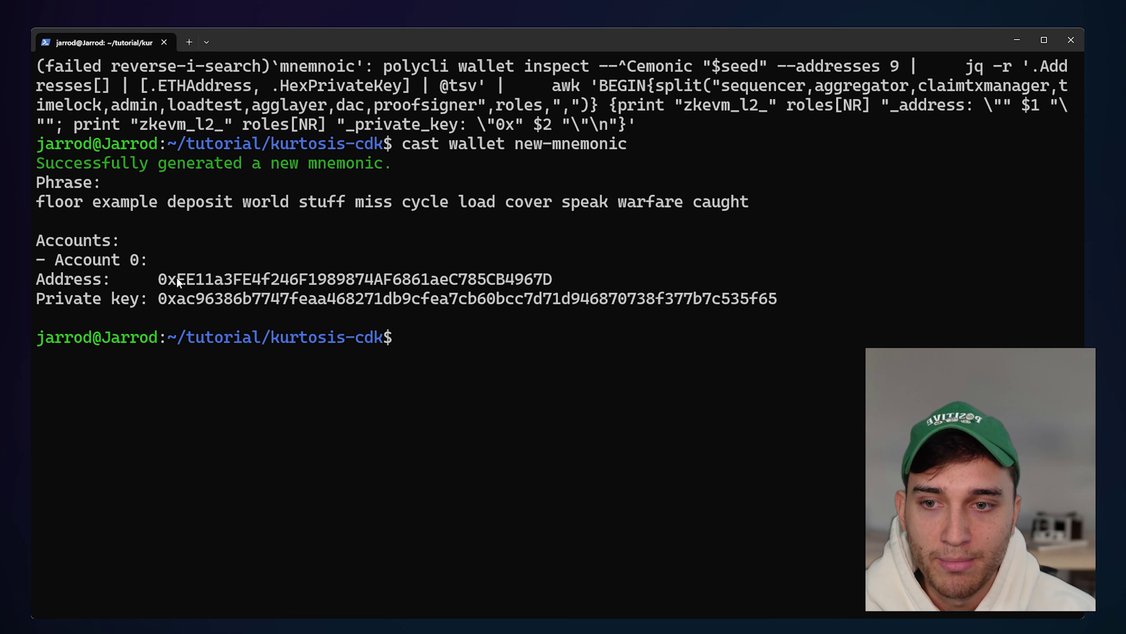
{"action": "double_click", "coordinate": [288, 281]}
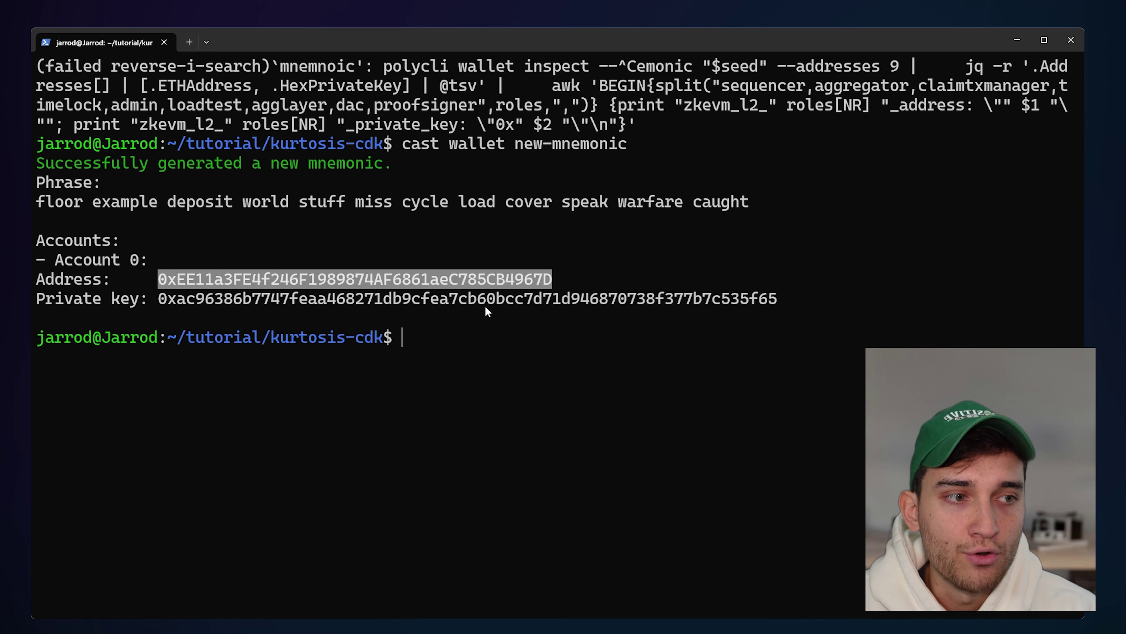
{"action": "key", "text": "ctrl+c"}
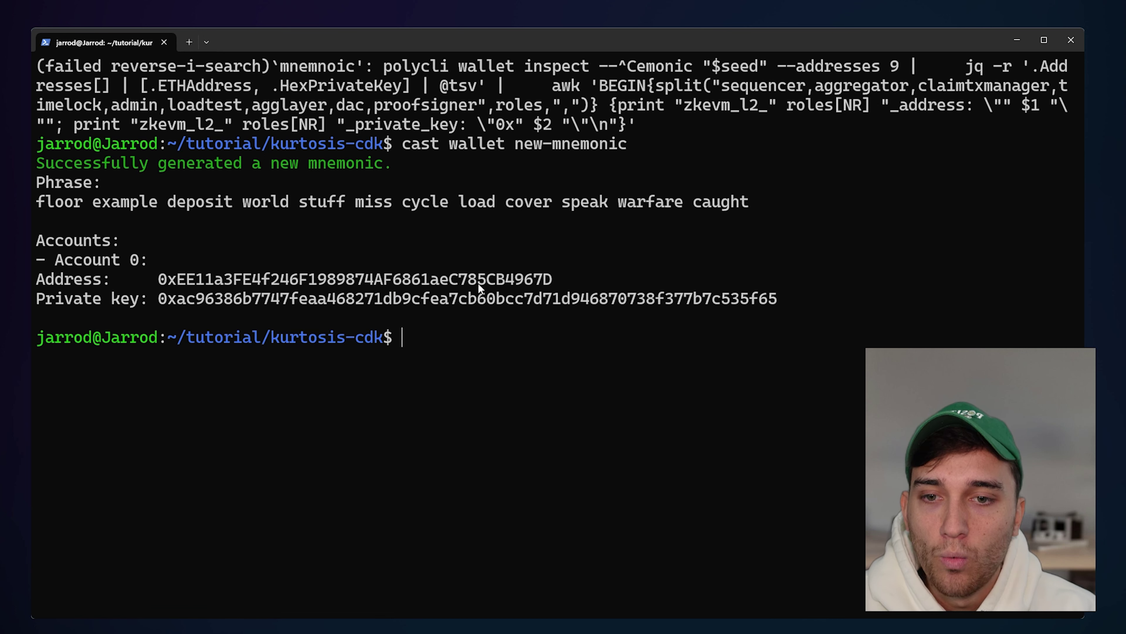
{"action": "double_click", "coordinate": [222, 287]}
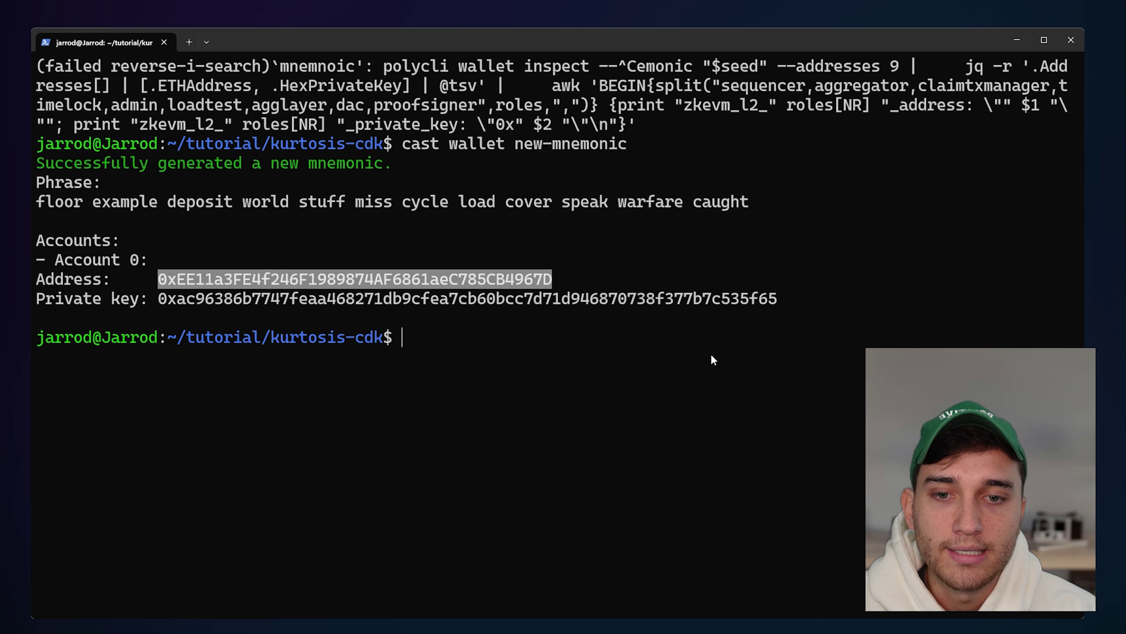
{"action": "key", "text": "ctrl+c"}
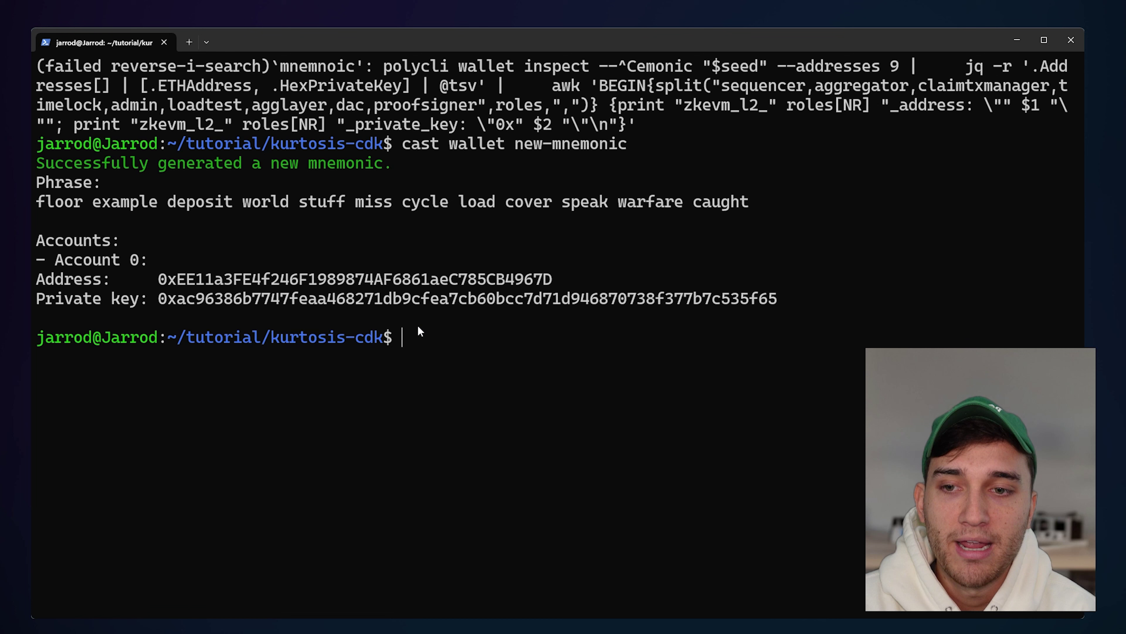
{"action": "double_click", "coordinate": [377, 279]}
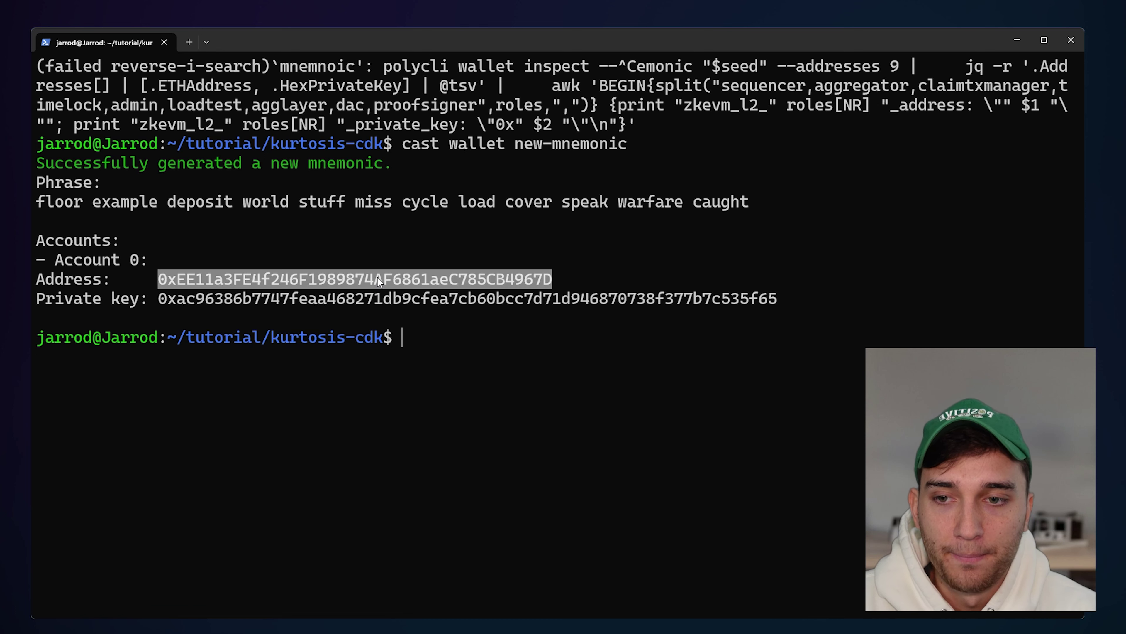
{"action": "key", "text": "ctrl+c"}
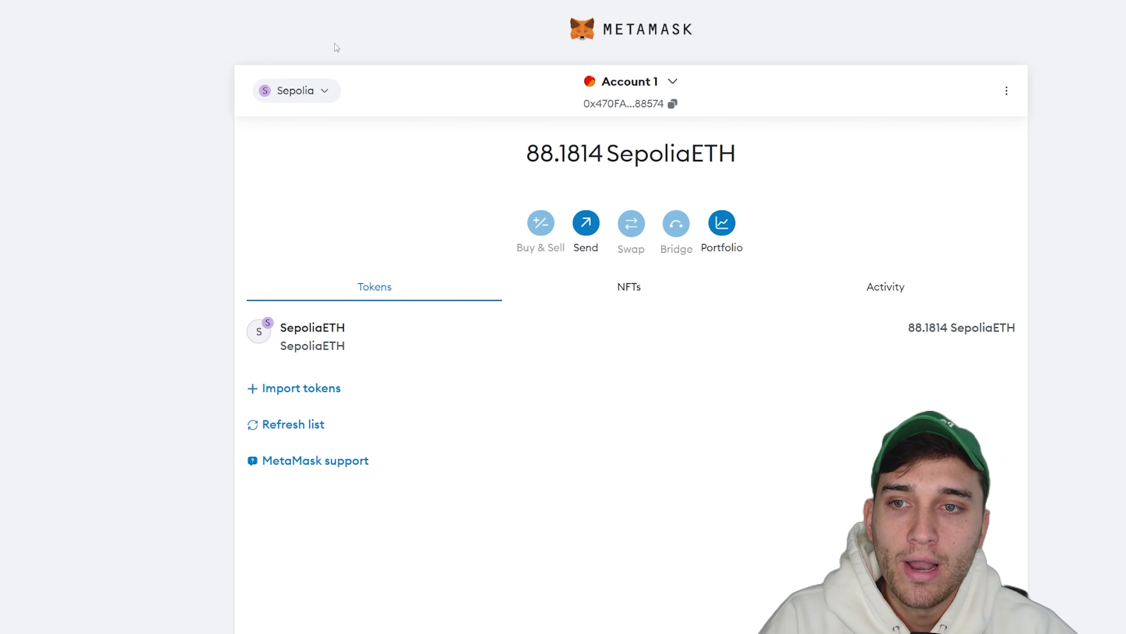
Switch to MetaMask and check the selected network in the network list and the account's SepoliaETH balance
{"action": "left_click", "coordinate": [324, 91]}
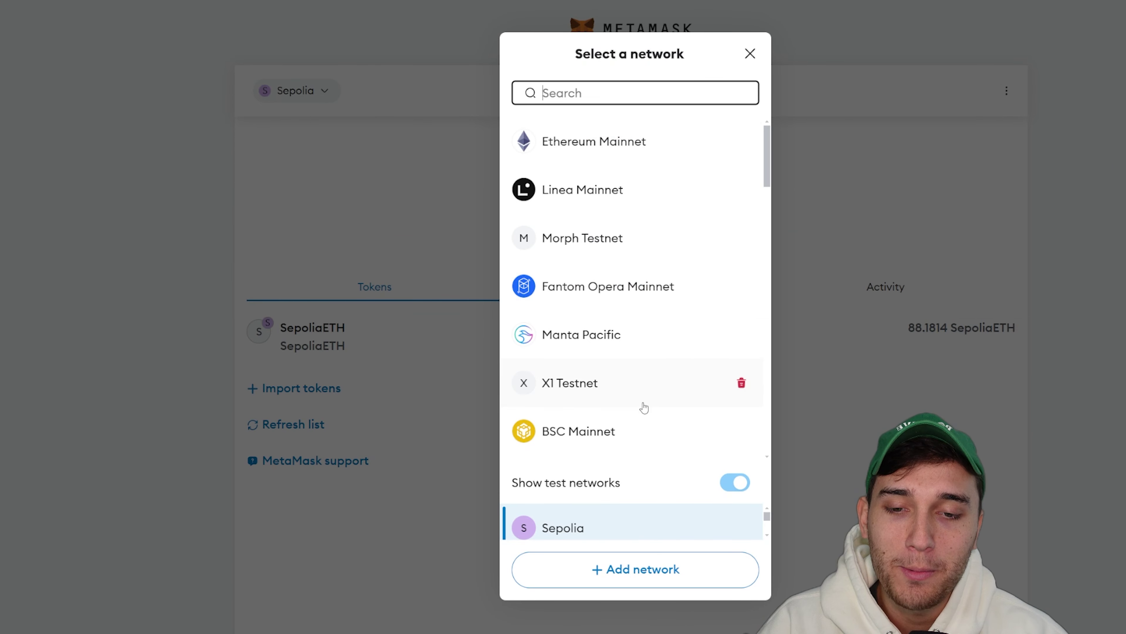
{"action": "scroll", "coordinate": [643, 350], "scroll_direction": "down", "scroll_amount": 5}
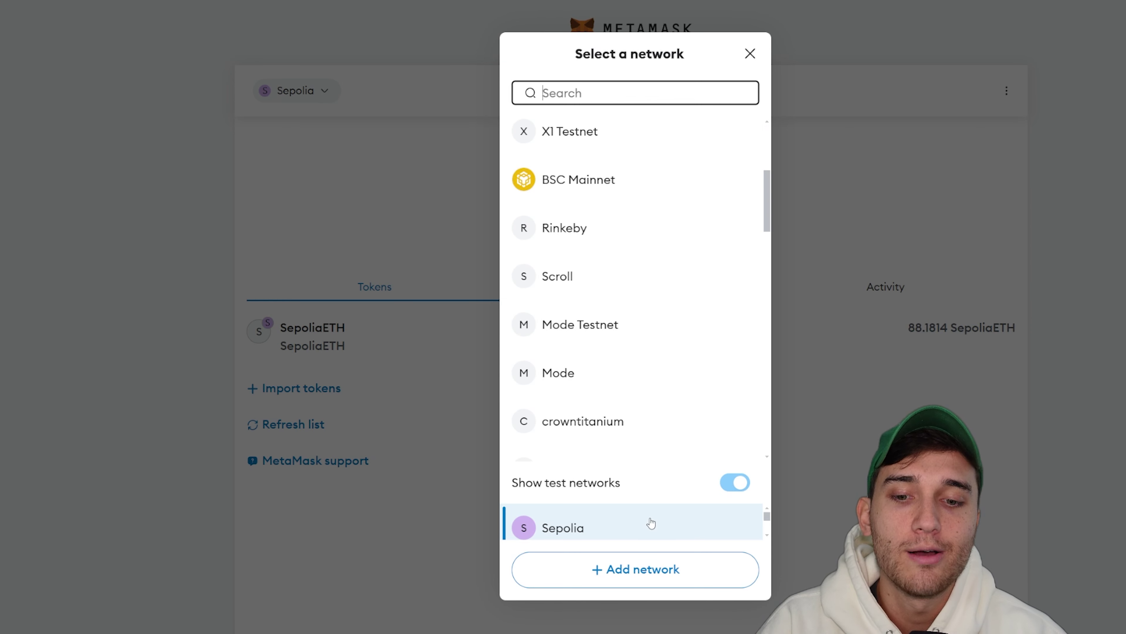
{"action": "left_click", "coordinate": [749, 53]}
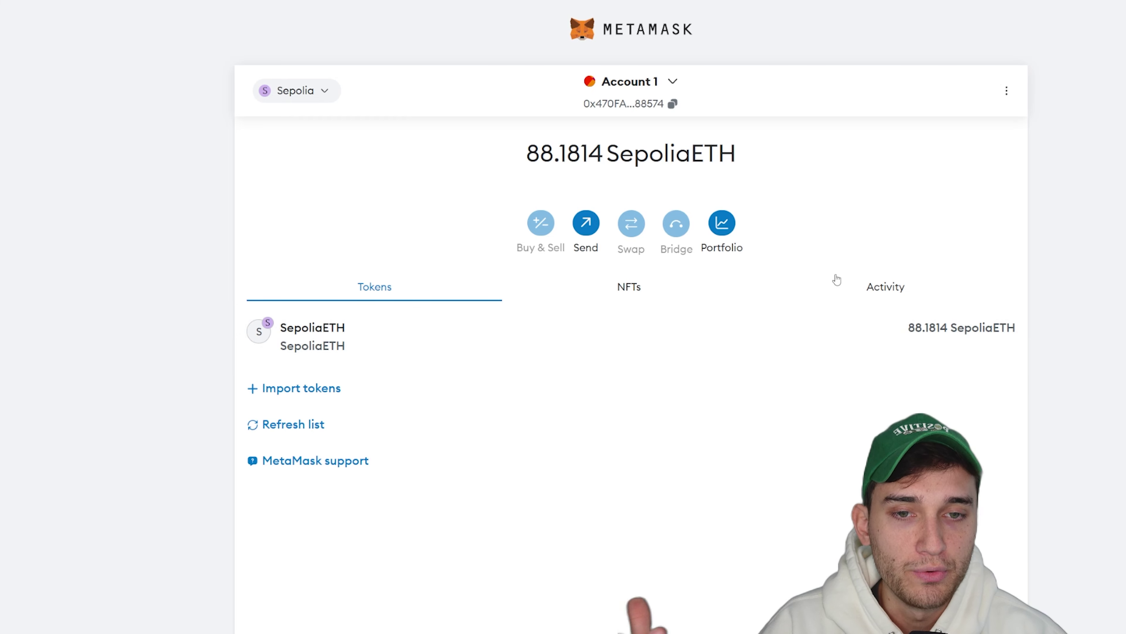
{"action": "left_click_drag", "start_coordinate": [829, 326], "coordinate": [1051, 335]}
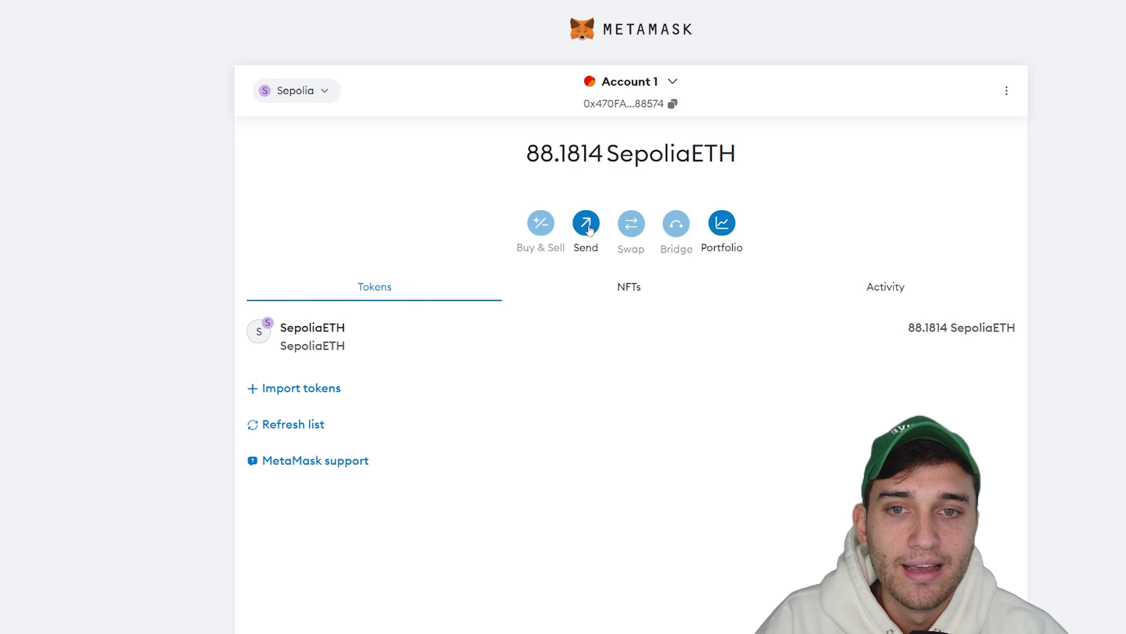
Copy the Account 0 address from the terminal and enter it as the recipient of a SepoliaETH transfer in MetaMask
{"action": "left_click", "coordinate": [666, 630]}
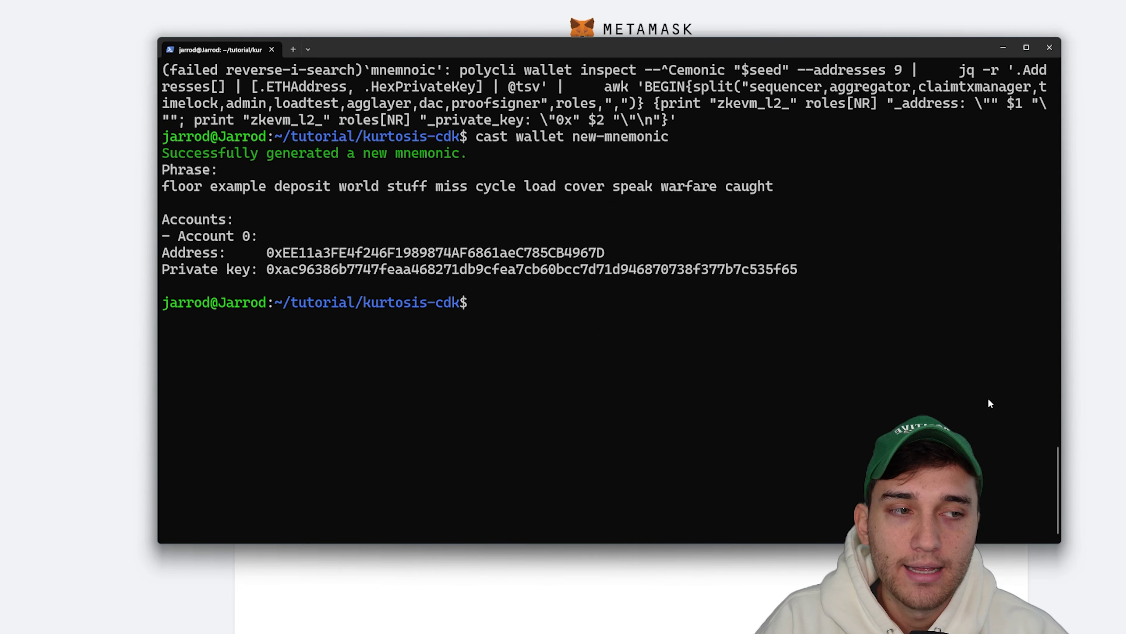
{"action": "left_click_drag", "start_coordinate": [265, 254], "coordinate": [605, 252]}
{"action": "key", "text": "ctrl+c"}
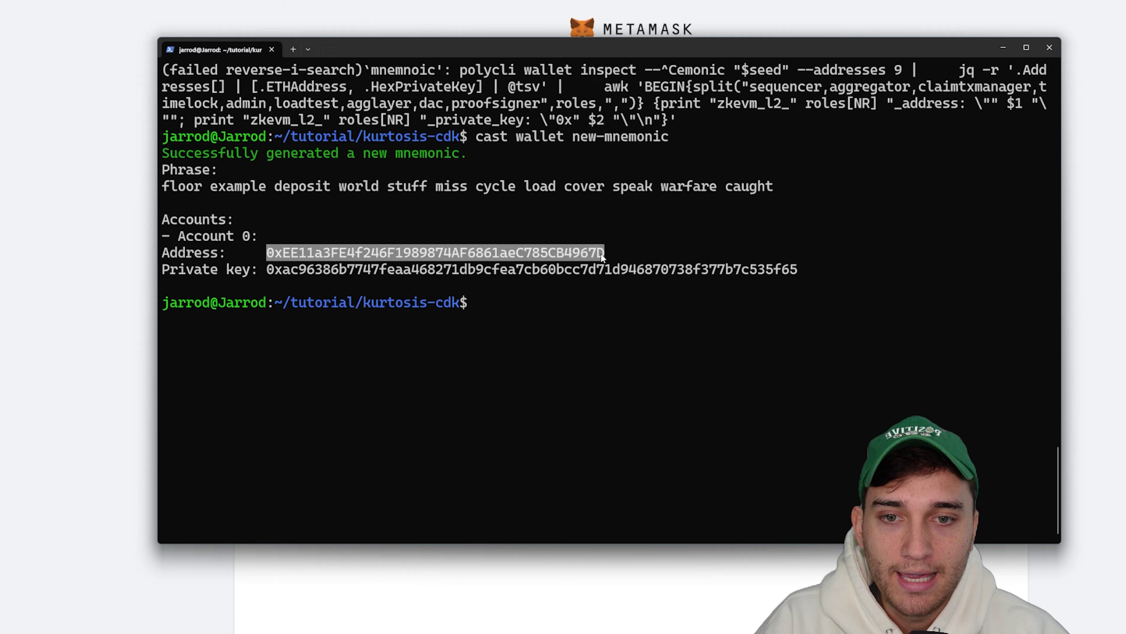
{"action": "key", "text": "alt+Tab"}
{"action": "key", "text": "ctrl+v"}
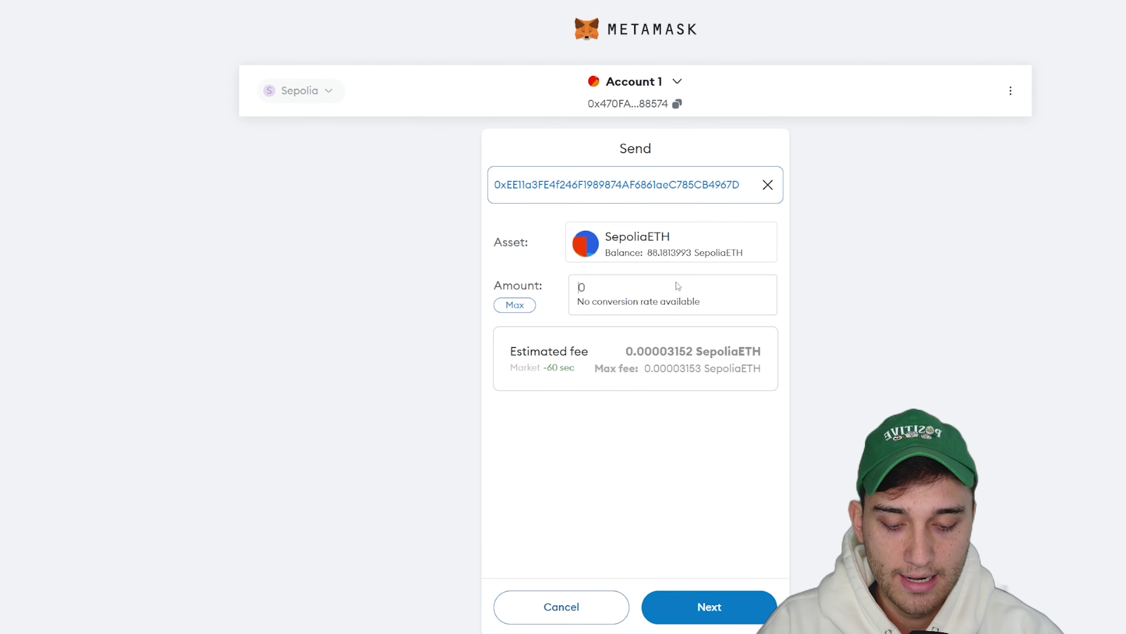
Set the transfer amount to 0.0001 SepoliaETH and confirm the transaction
{"action": "type", "text": "0.0001"}
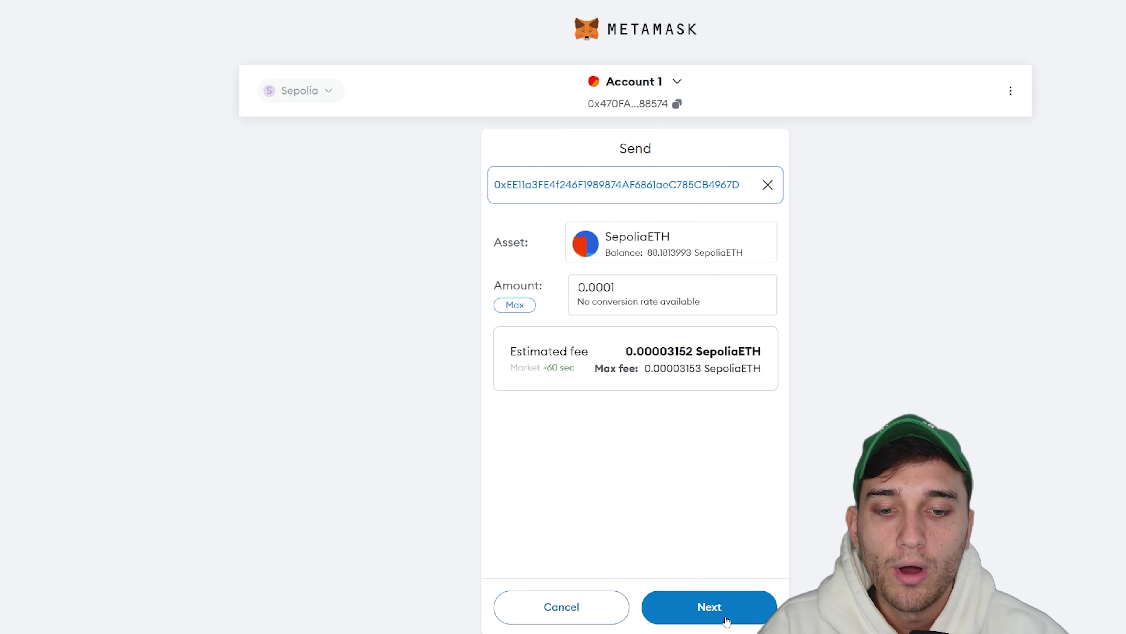
{"action": "left_click", "coordinate": [730, 605]}
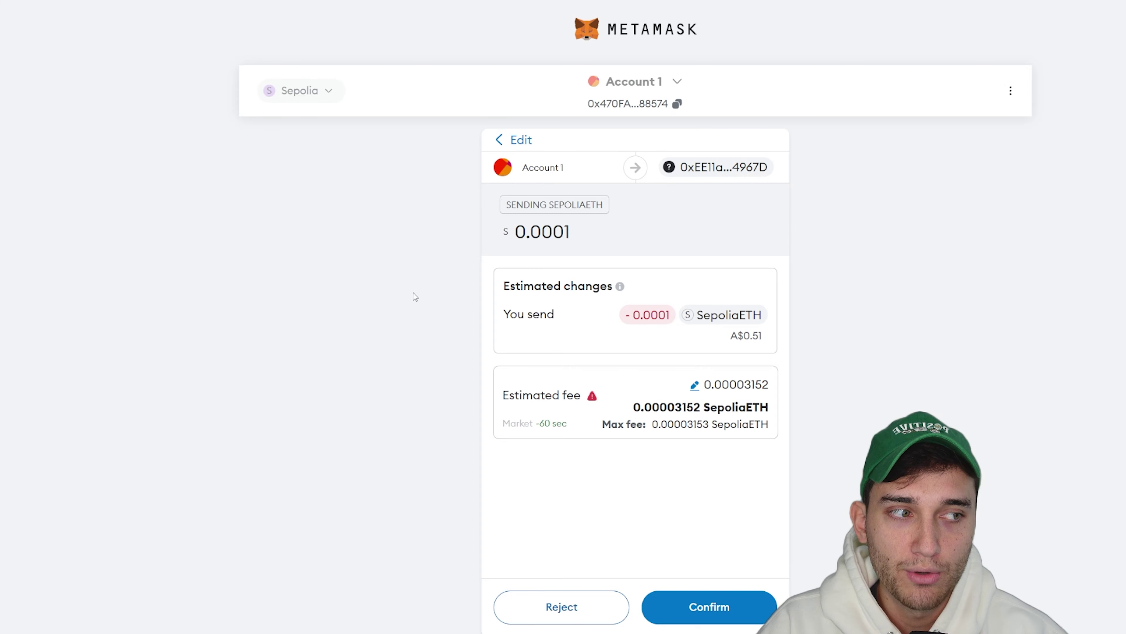
{"action": "left_click", "coordinate": [703, 614]}
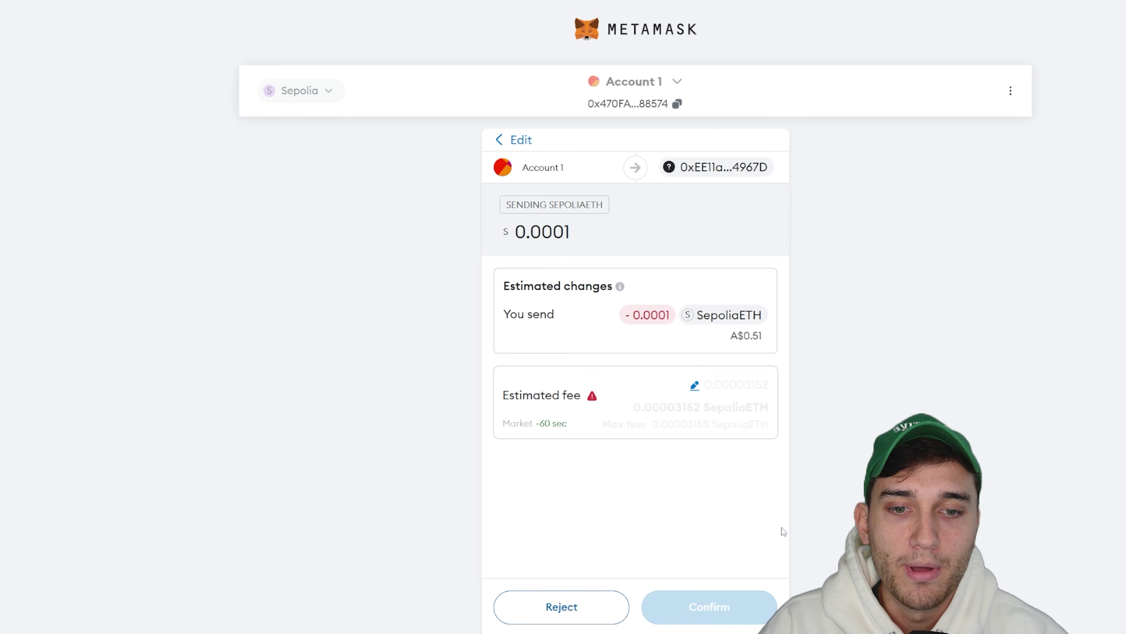
{"action": "left_click", "coordinate": [699, 616]}
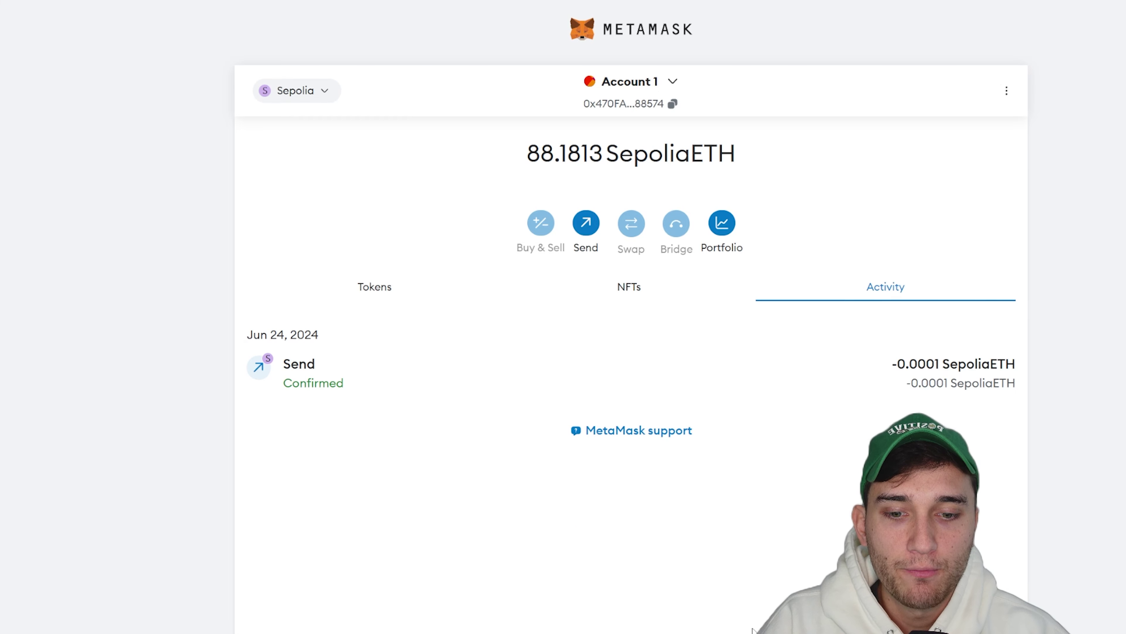
Switch to the terminal and copy the private key of Account 0 from the new mnemonic output
{"action": "key", "text": "alt+Tab"}
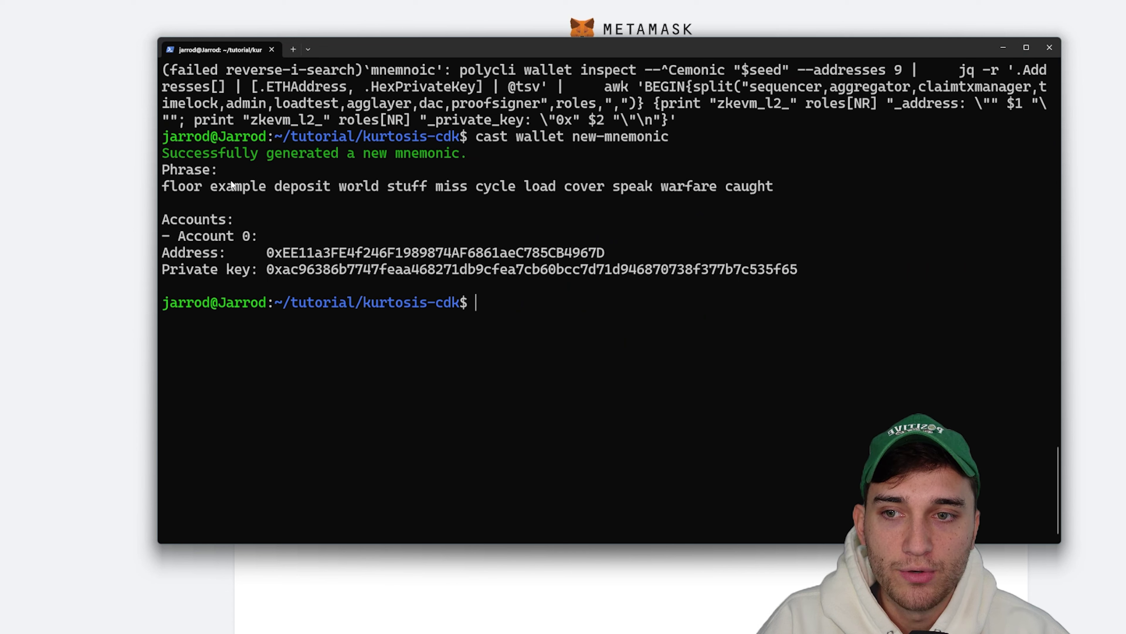
{"action": "left_click_drag", "start_coordinate": [266, 269], "coordinate": [780, 275]}
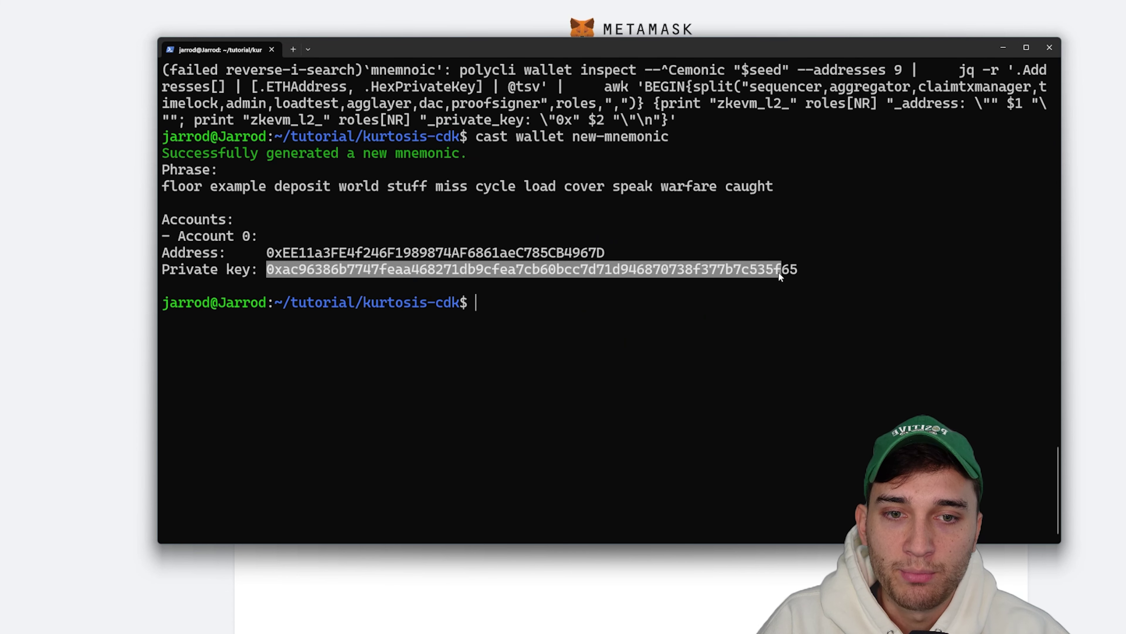
{"action": "key", "text": "ctrl+c"}
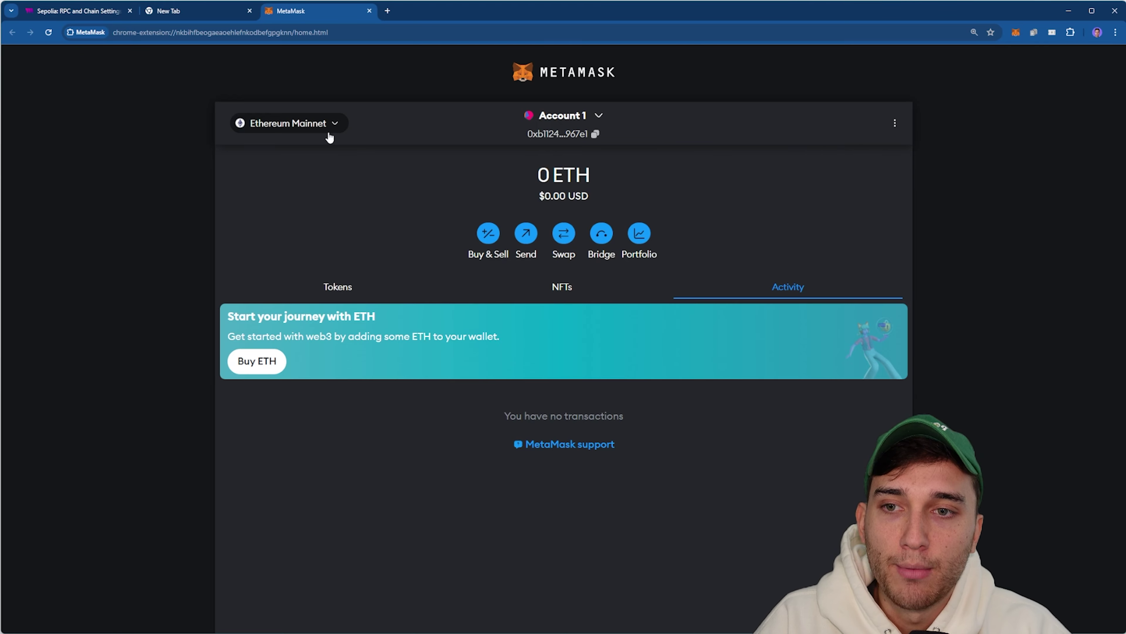
In the other browser's MetaMask wallet, look over the account list and switch the network from Ethereum Mainnet to Sepolia
{"action": "left_click", "coordinate": [570, 117]}
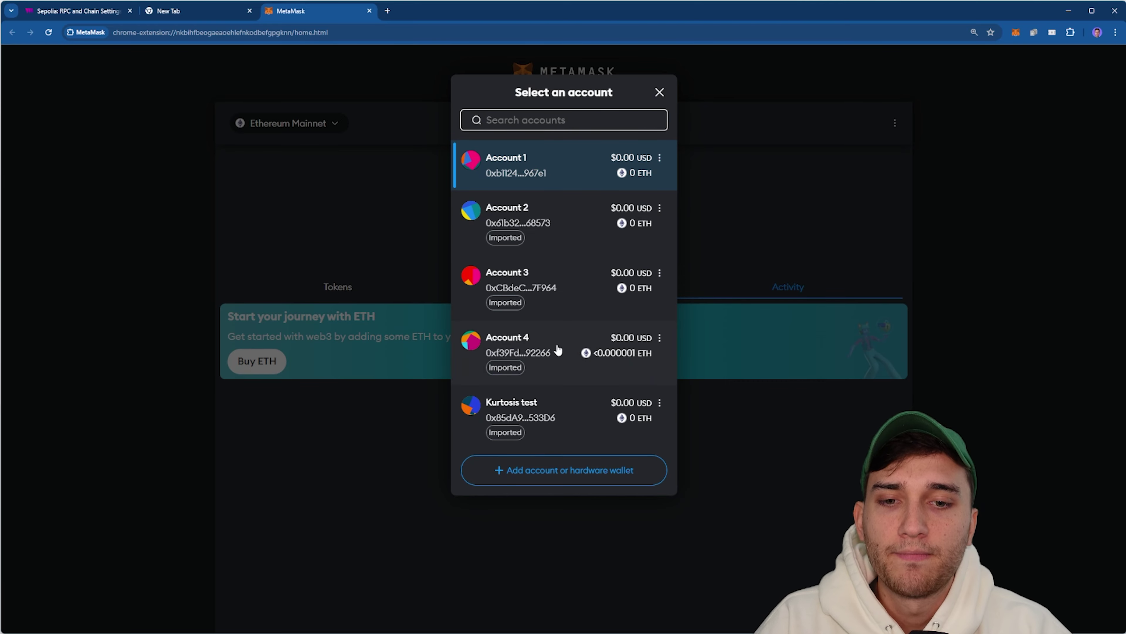
{"action": "left_click", "coordinate": [875, 266]}
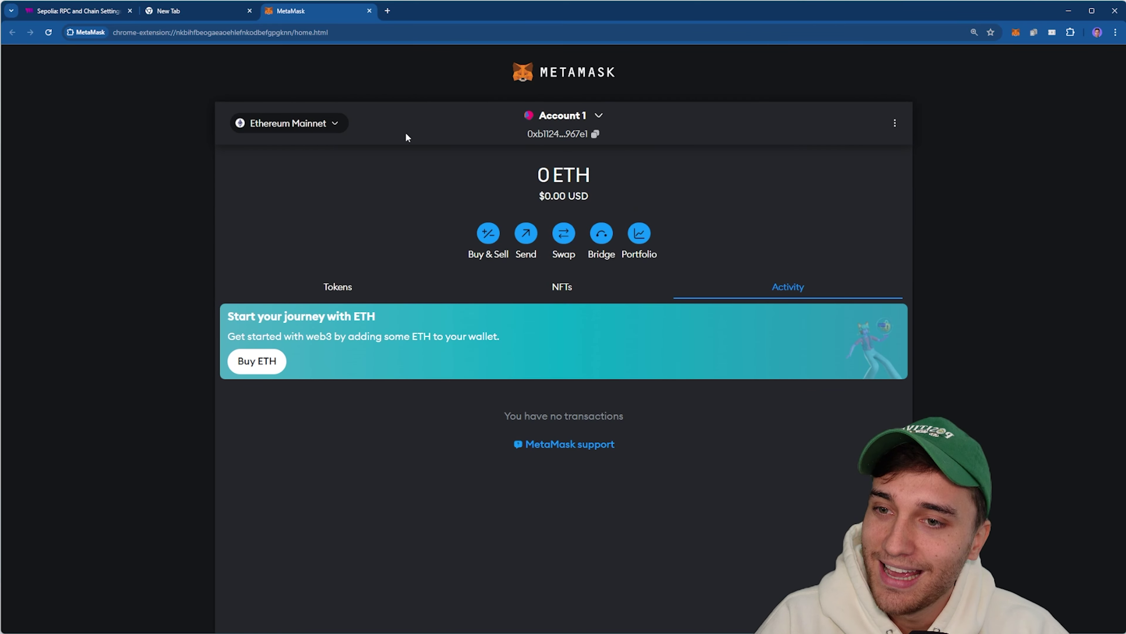
{"action": "left_click", "coordinate": [312, 133]}
{"action": "left_click", "coordinate": [584, 163]}
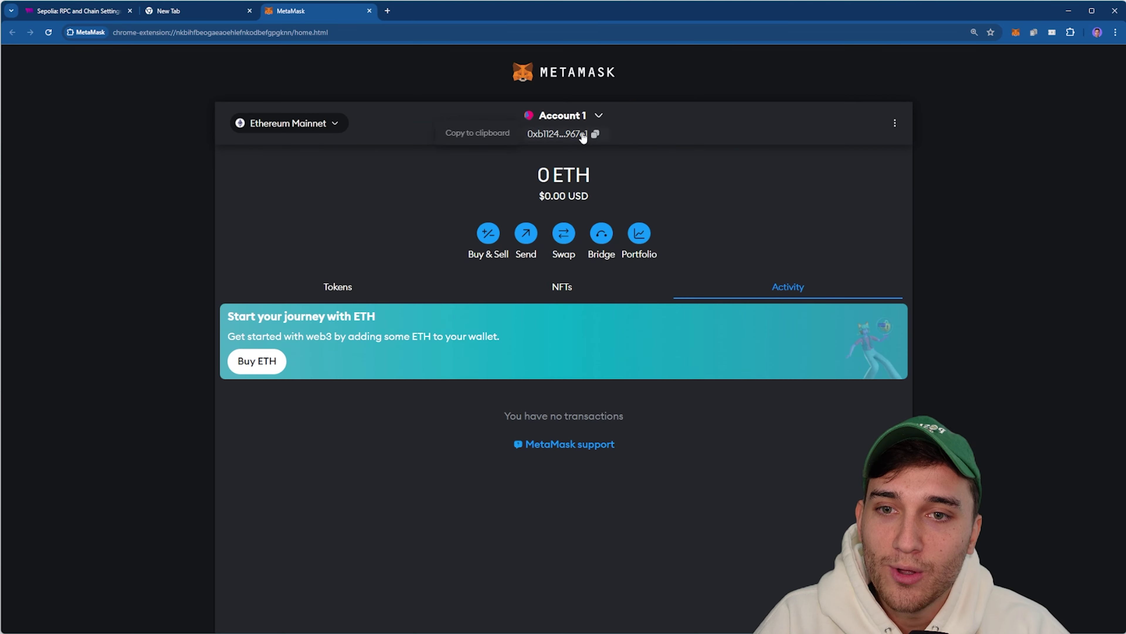
{"action": "left_click", "coordinate": [596, 116]}
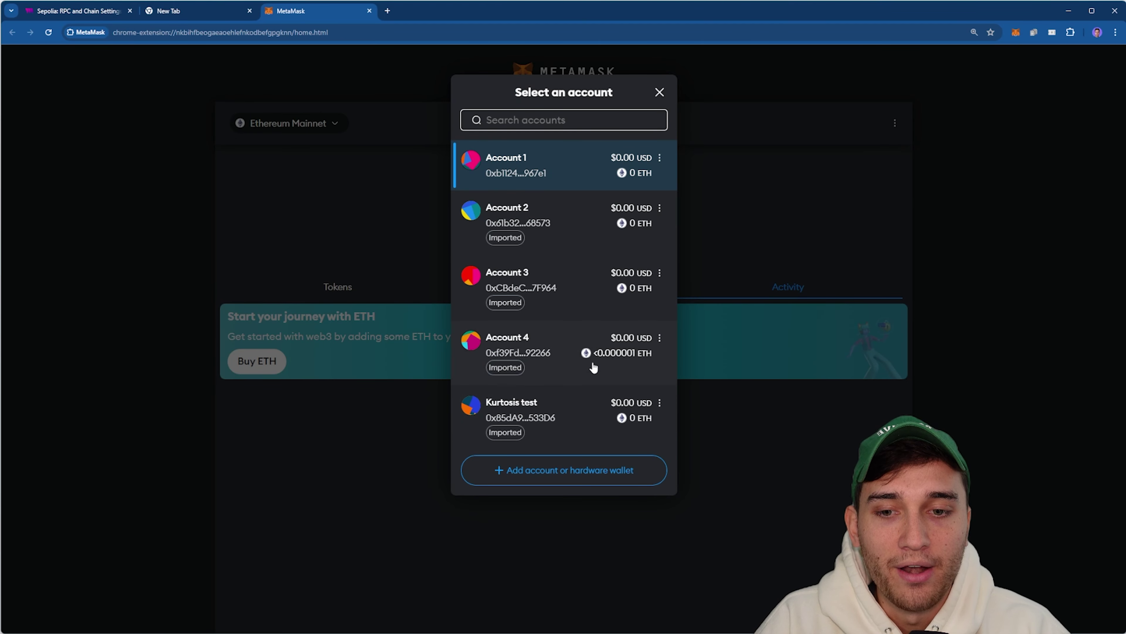
{"action": "left_click", "coordinate": [807, 164]}
{"action": "left_click", "coordinate": [312, 133]}
{"action": "left_click", "coordinate": [542, 517]}
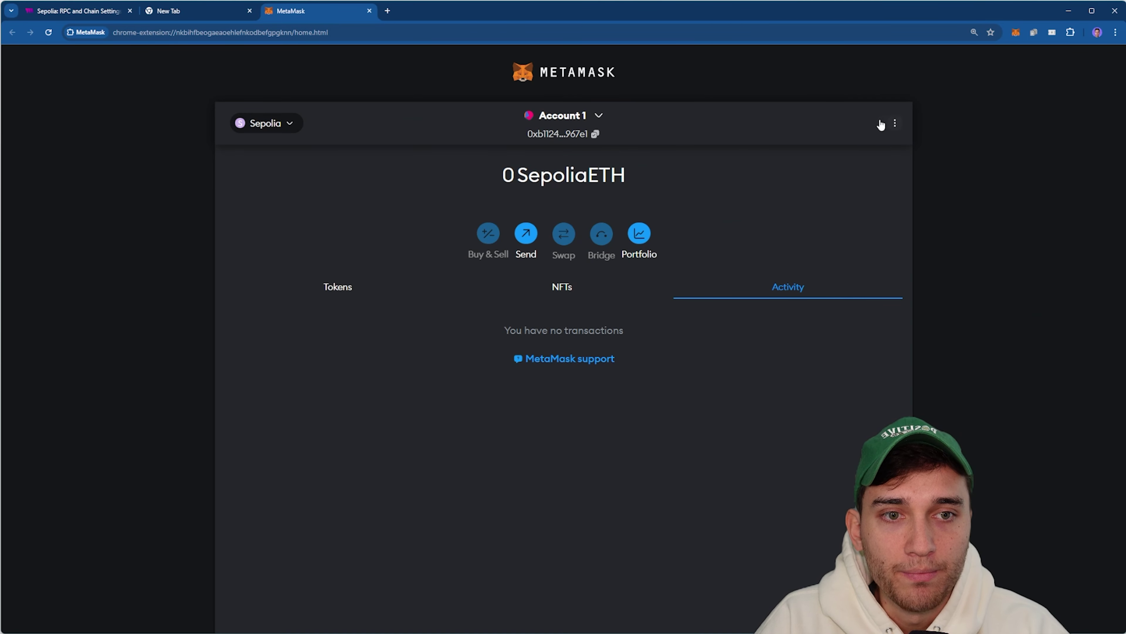
Import the mnemonic's Account 0 into this MetaMask wallet using its private key copied from the terminal
{"action": "left_click", "coordinate": [895, 123]}
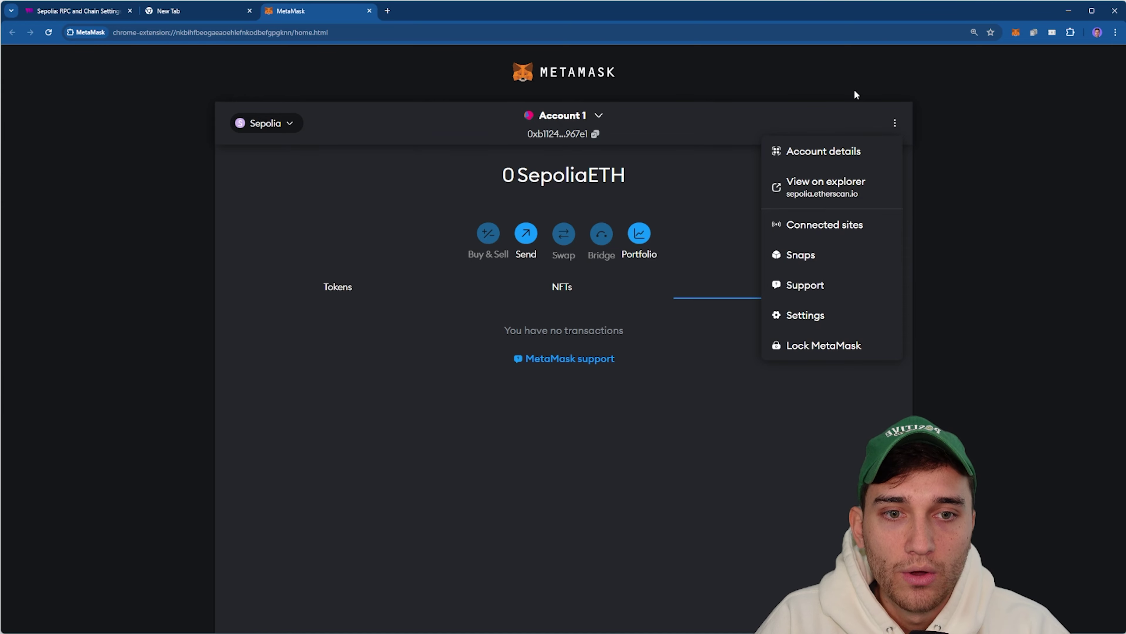
{"action": "left_click", "coordinate": [563, 115]}
{"action": "left_click", "coordinate": [563, 472]}
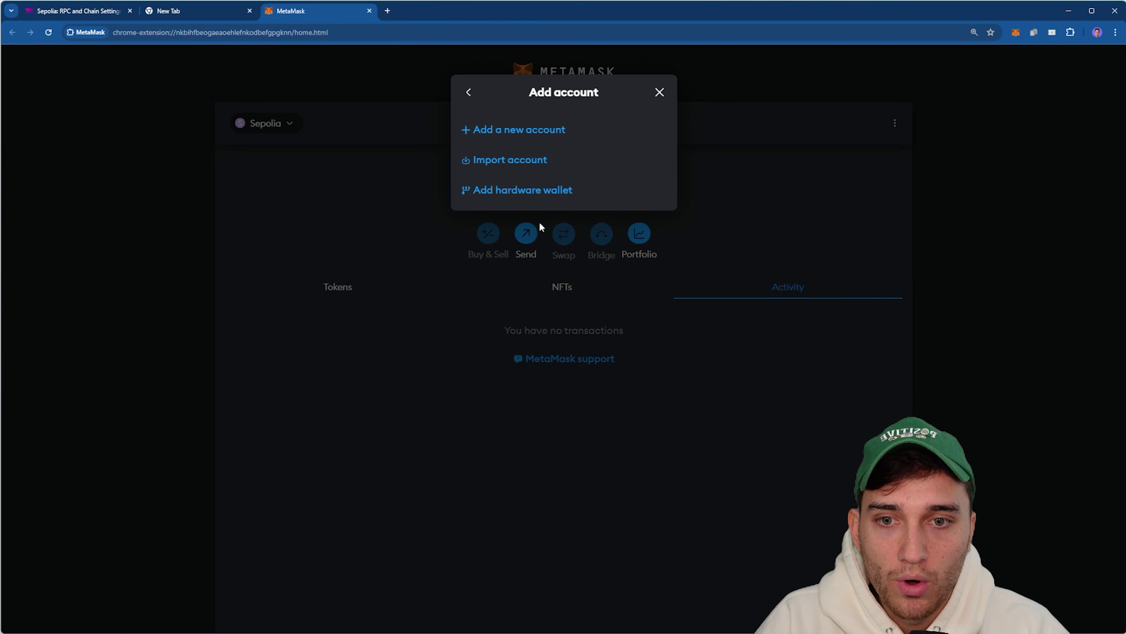
{"action": "left_click", "coordinate": [511, 163]}
{"action": "left_click", "coordinate": [669, 623]}
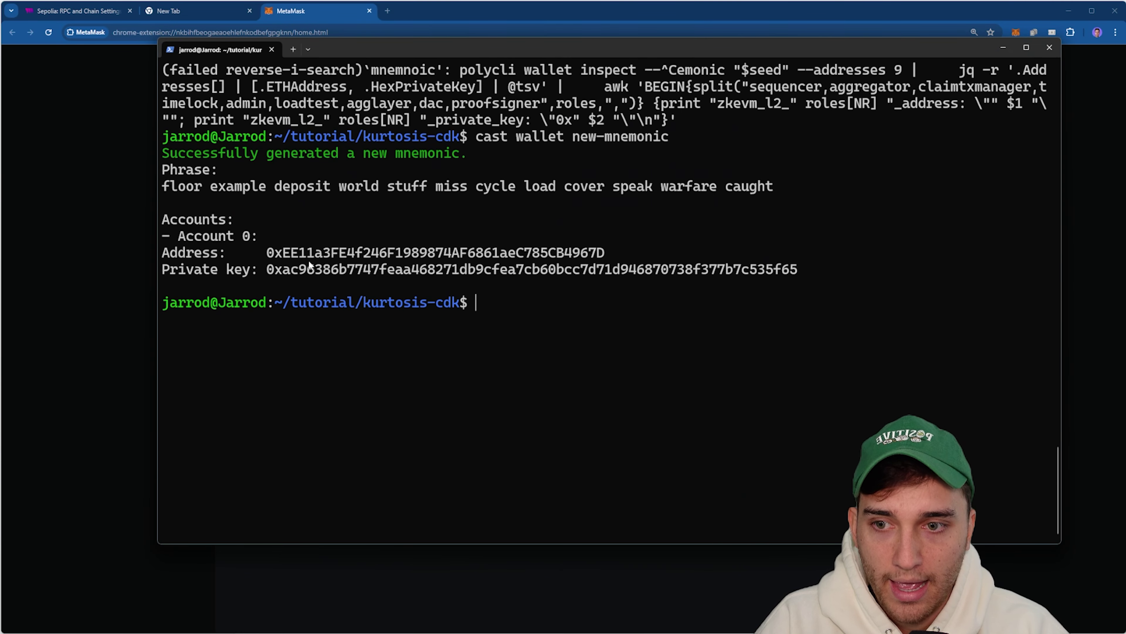
{"action": "left_click_drag", "start_coordinate": [272, 270], "coordinate": [798, 270]}
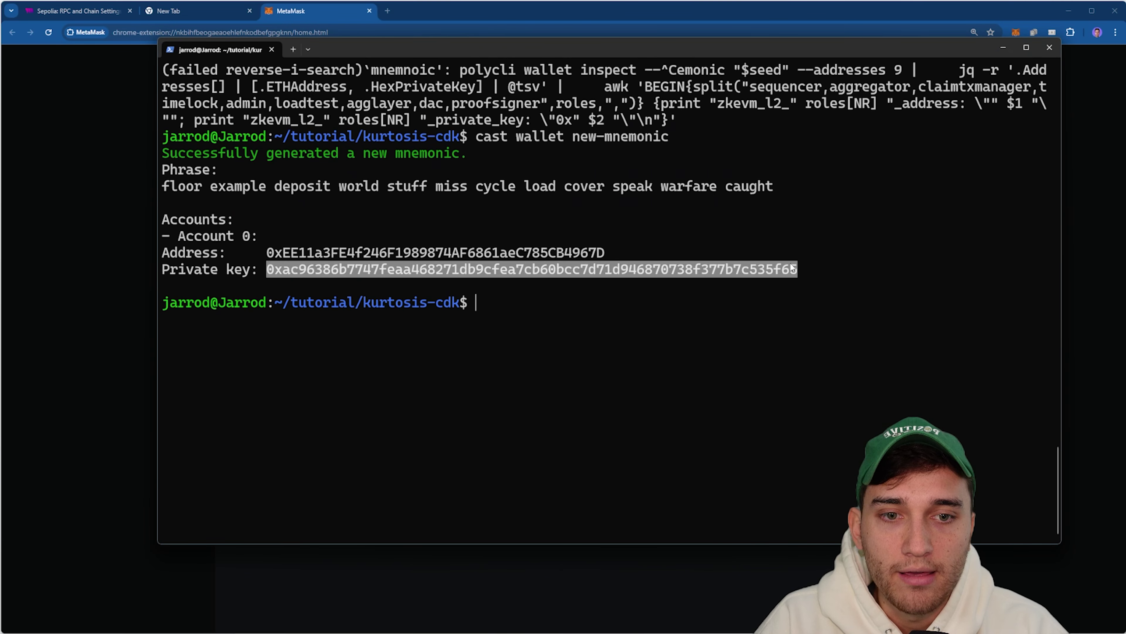
{"action": "key", "text": "ctrl+c"}
{"action": "key", "text": "alt+Tab"}
{"action": "key", "text": "ctrl+v"}
{"action": "left_click", "coordinate": [619, 268]}
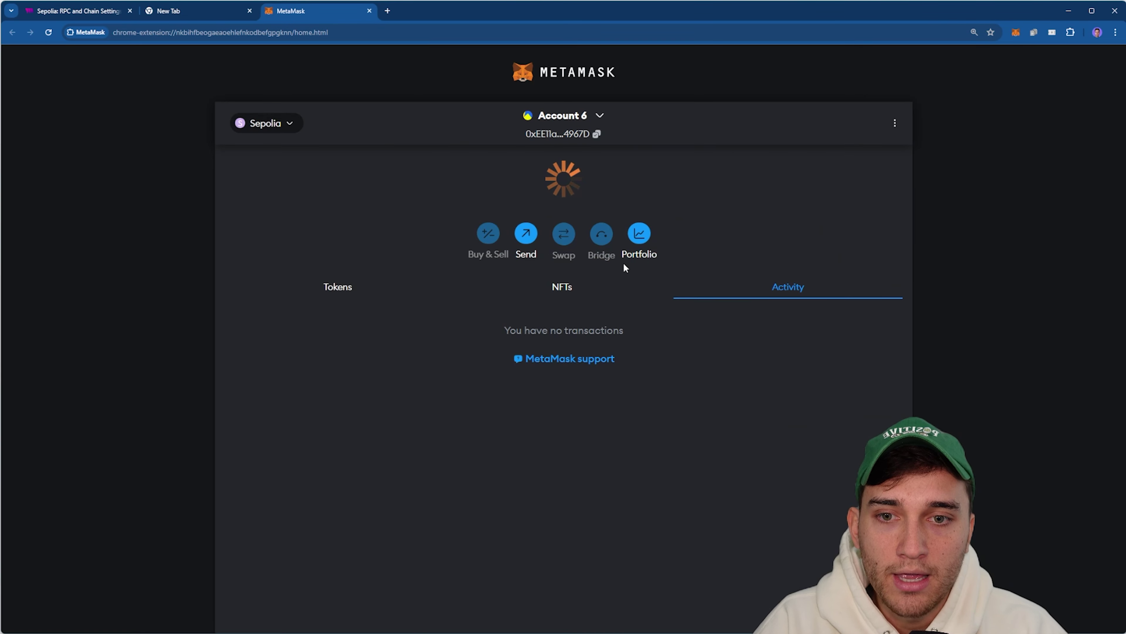
Check the imported account's SepoliaETH balance and the details and amount of its Receive transaction
{"action": "left_click_drag", "start_coordinate": [456, 182], "coordinate": [665, 177]}
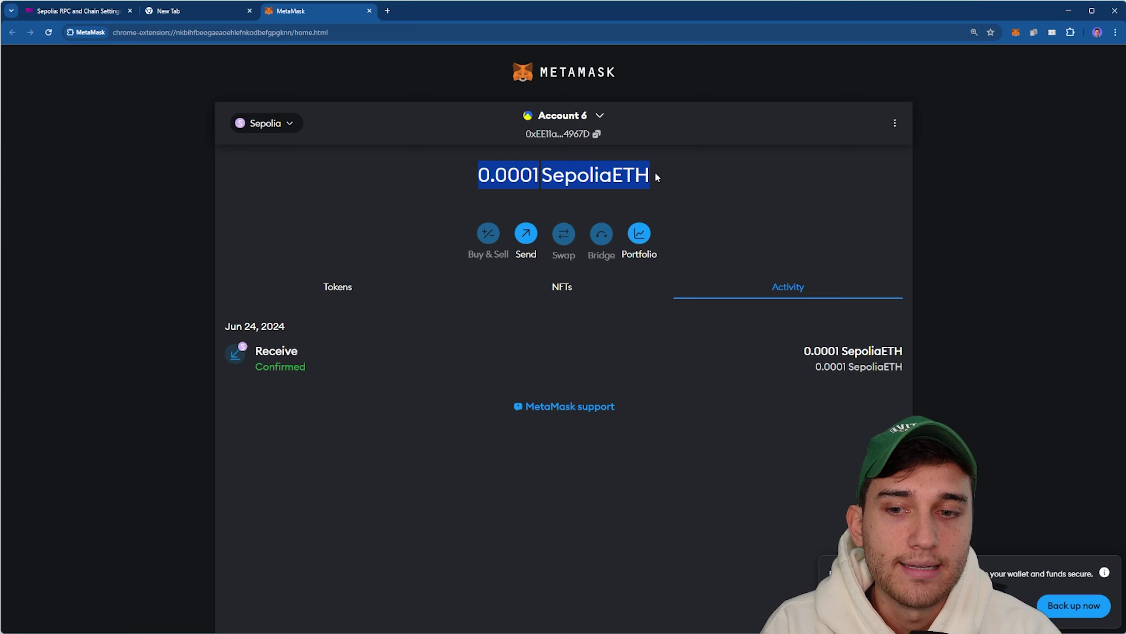
{"action": "left_click", "coordinate": [751, 344]}
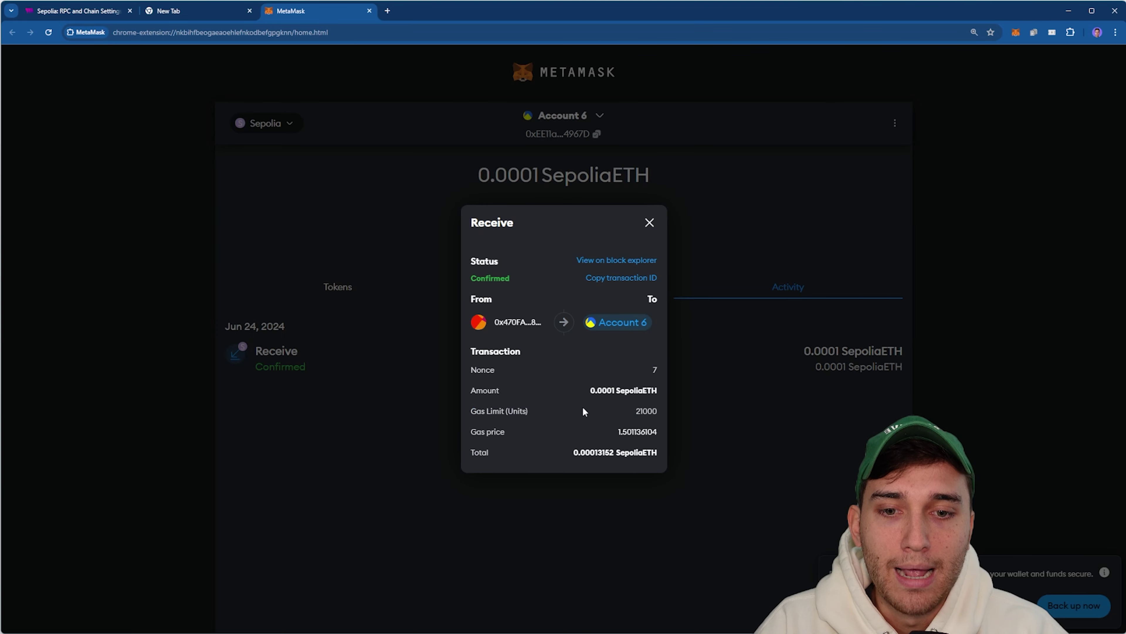
{"action": "left_click", "coordinate": [735, 422]}
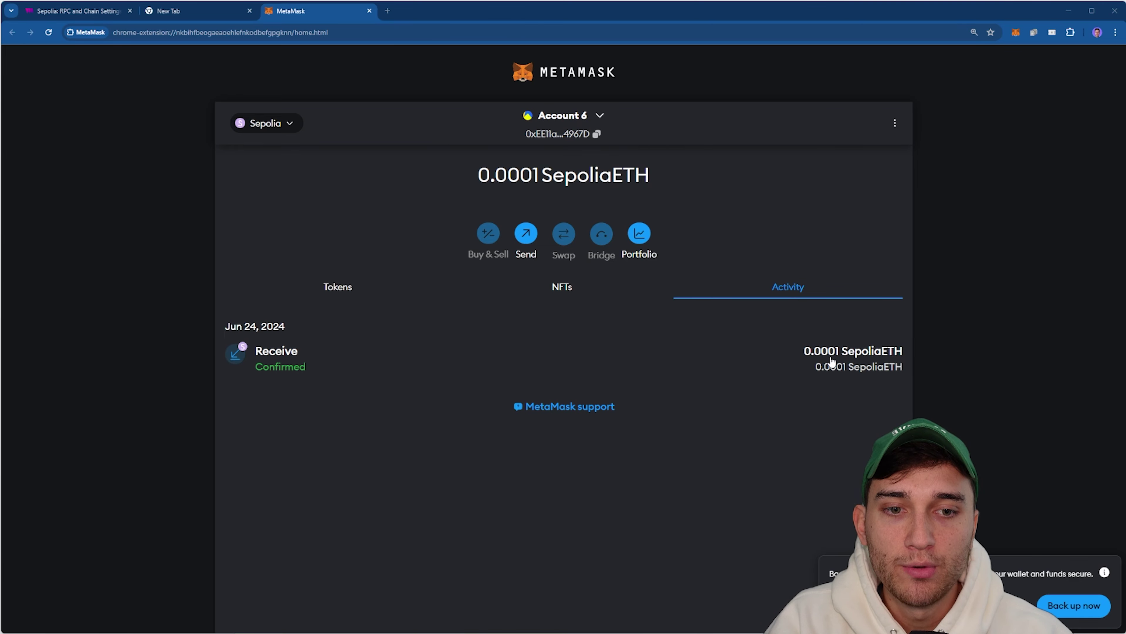
{"action": "left_click_drag", "start_coordinate": [800, 351], "coordinate": [895, 360]}
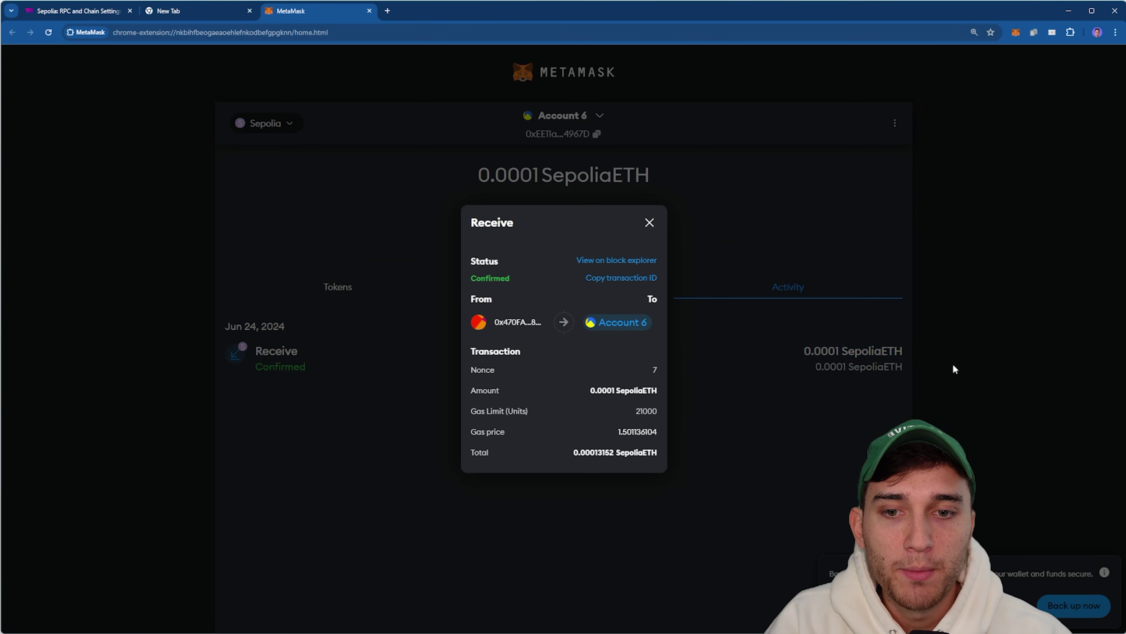
{"action": "left_click", "coordinate": [955, 369]}
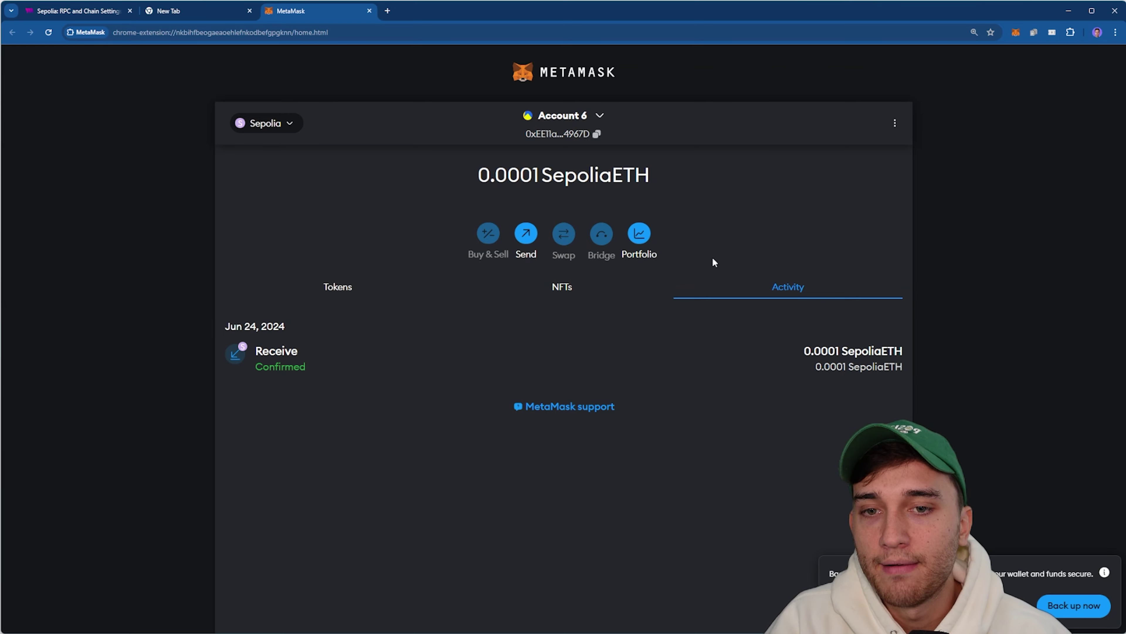
{"action": "left_click_drag", "start_coordinate": [779, 353], "coordinate": [957, 355]}
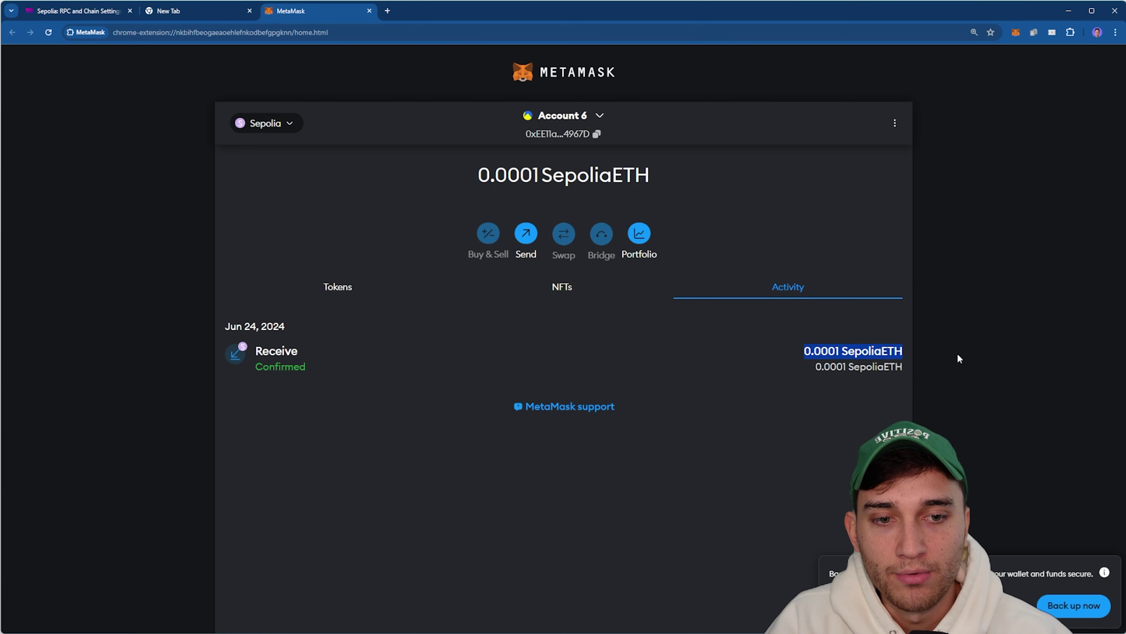
{"action": "left_click", "coordinate": [952, 362]}
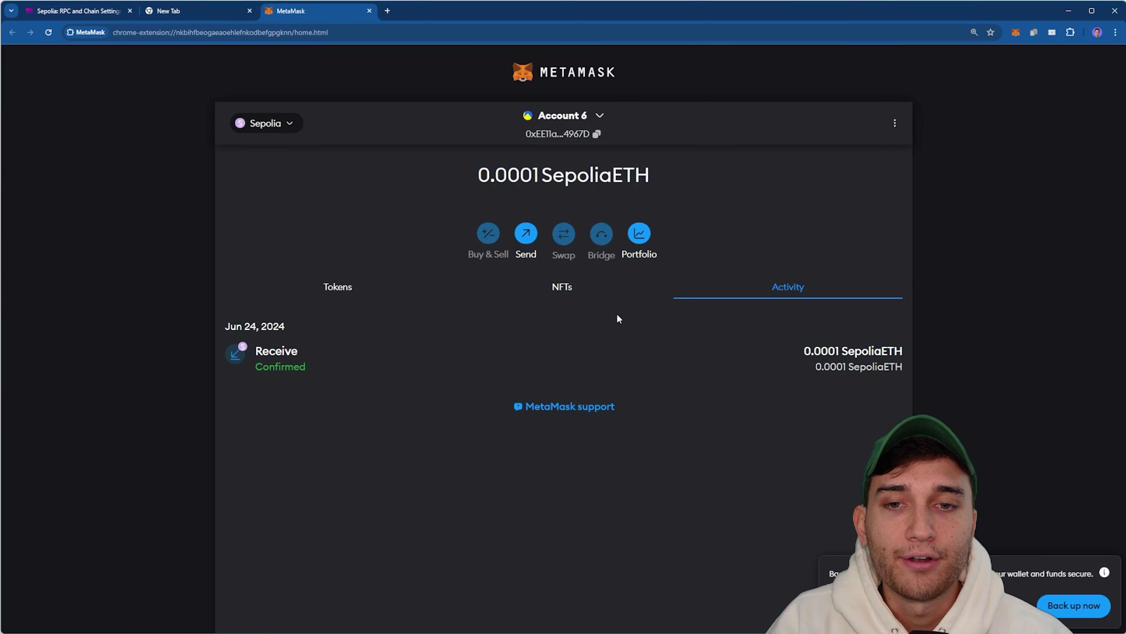
{"action": "left_click_drag", "start_coordinate": [812, 373], "coordinate": [963, 370]}
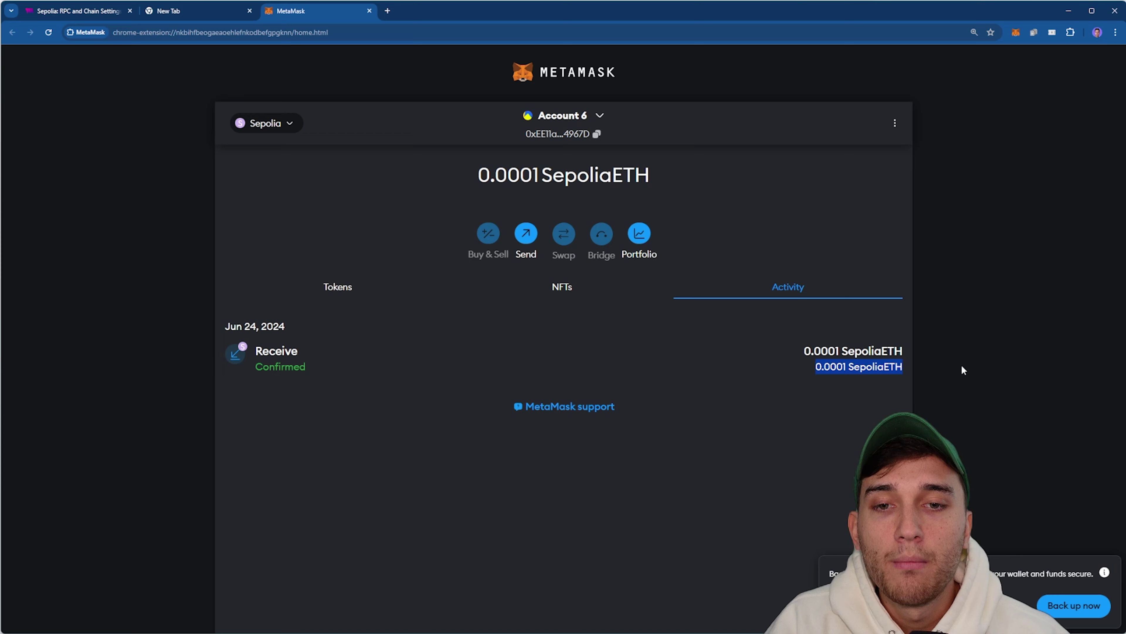
{"action": "left_click", "coordinate": [560, 488]}
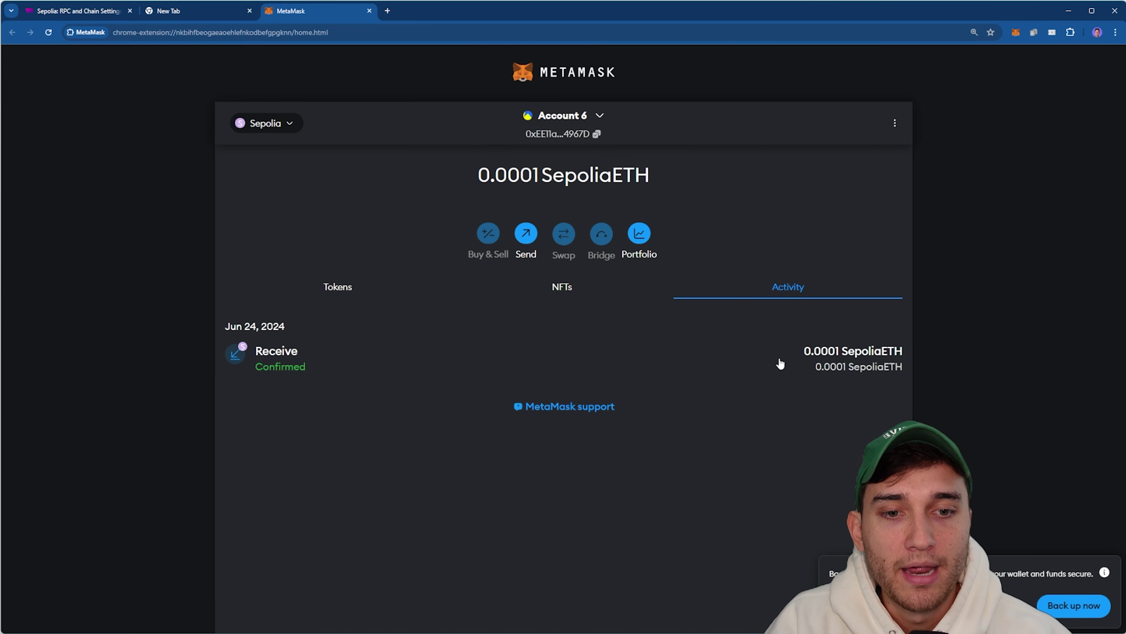
{"action": "left_click_drag", "start_coordinate": [781, 363], "coordinate": [948, 372]}
{"action": "left_click", "coordinate": [993, 372]}
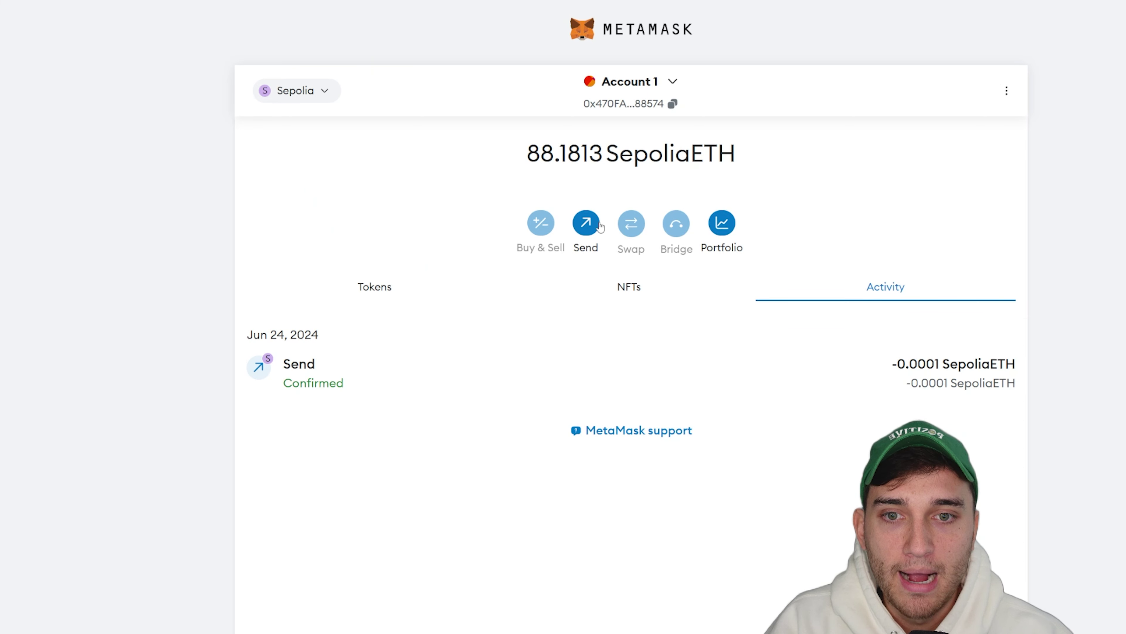
Return to the funding wallet and prepare a transfer of 25.1 SepoliaETH to the mnemonic's Account 0 address
{"action": "left_click", "coordinate": [587, 223]}
{"action": "key", "text": "ctrl+v"}
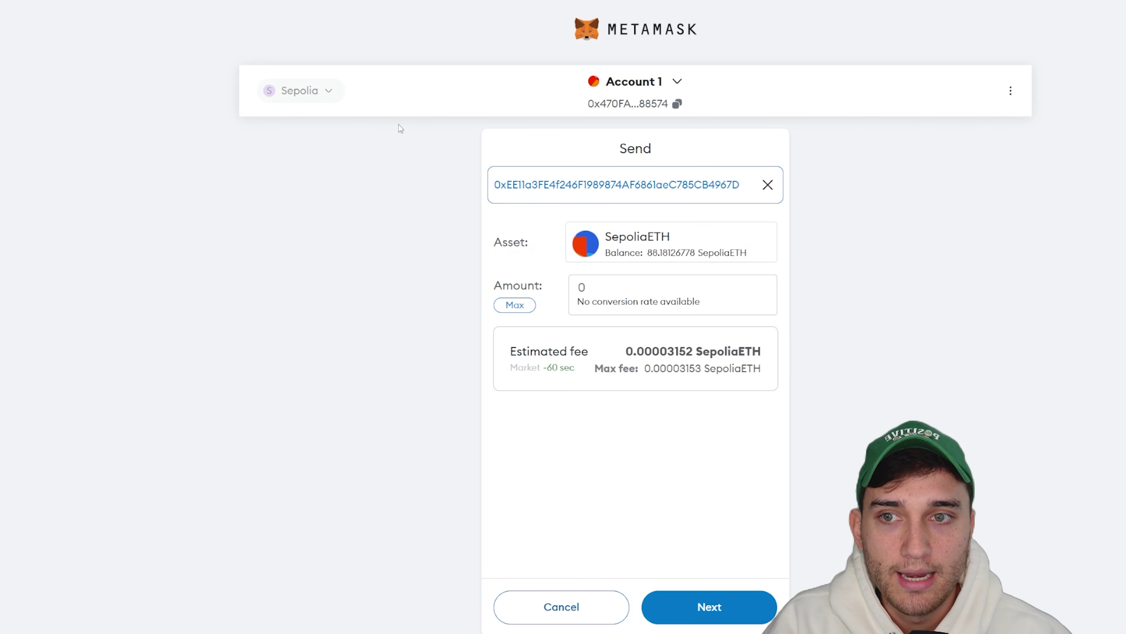
{"action": "left_click", "coordinate": [643, 296]}
{"action": "type", "text": "25"}
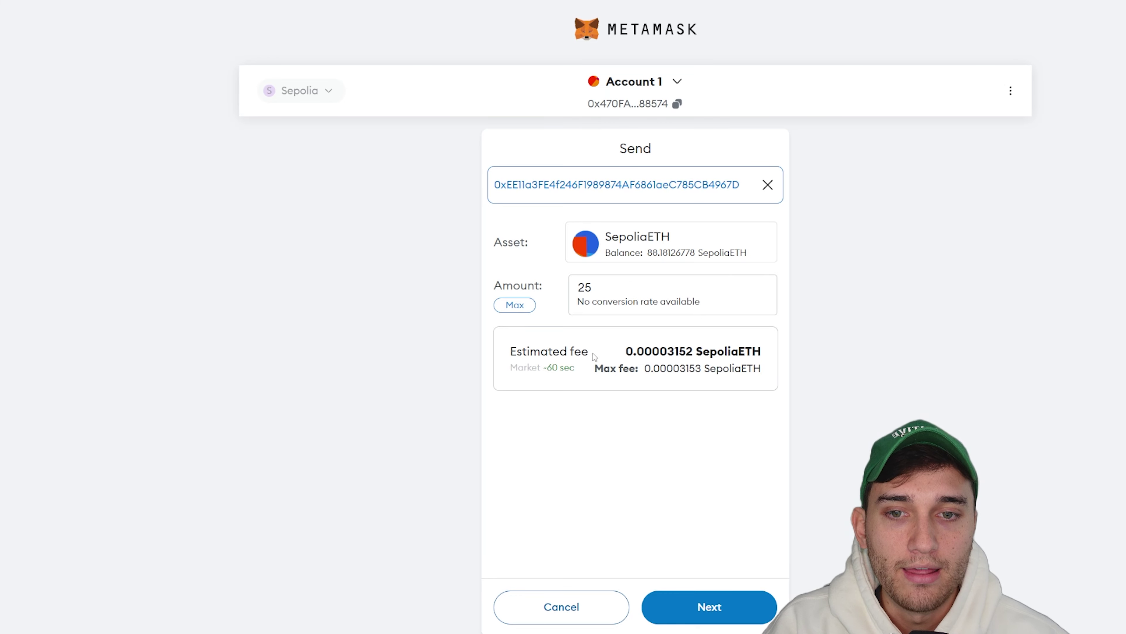
{"action": "type", "text": ".1"}
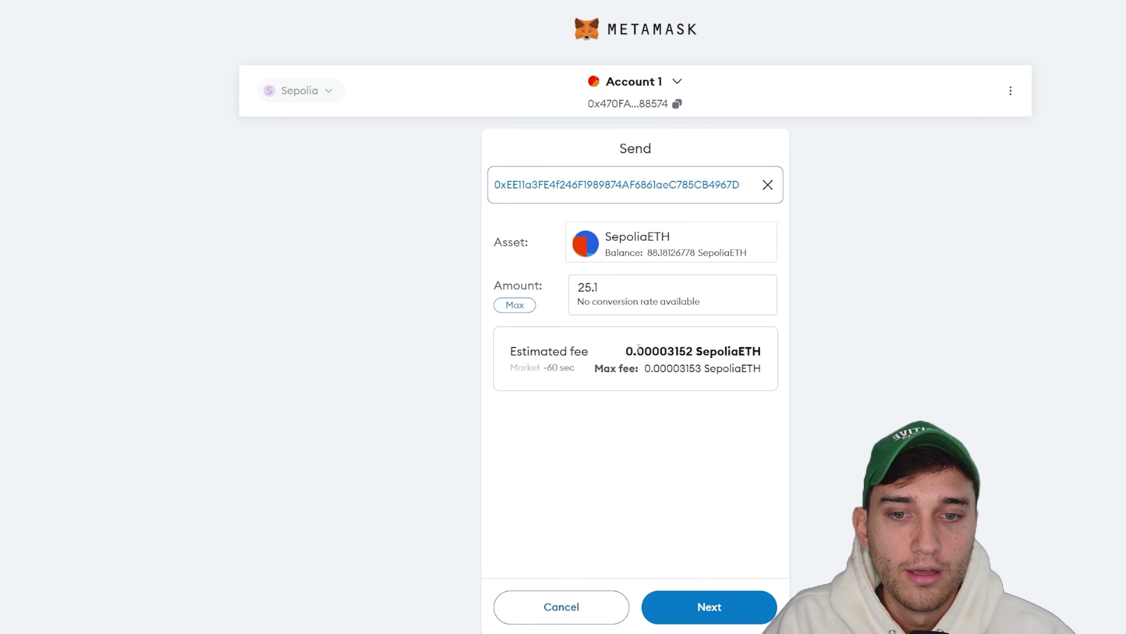
Review the estimated fee of the SepoliaETH transfer and confirm the transaction
{"action": "left_click_drag", "start_coordinate": [639, 348], "coordinate": [761, 351]}
{"action": "left_click", "coordinate": [817, 347]}
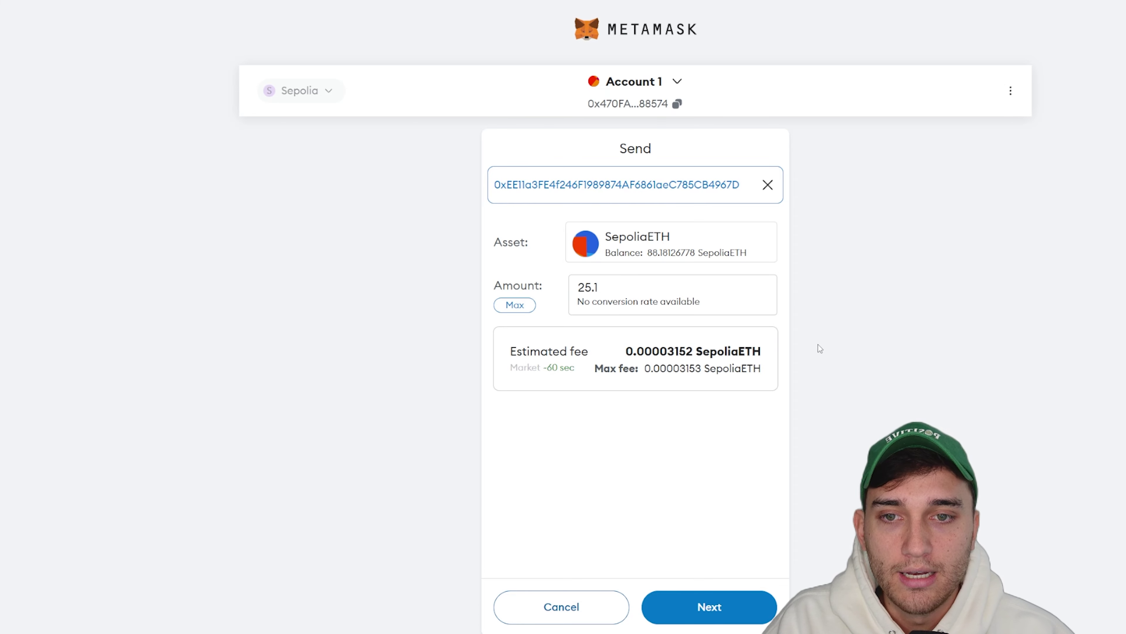
{"action": "left_click", "coordinate": [718, 610]}
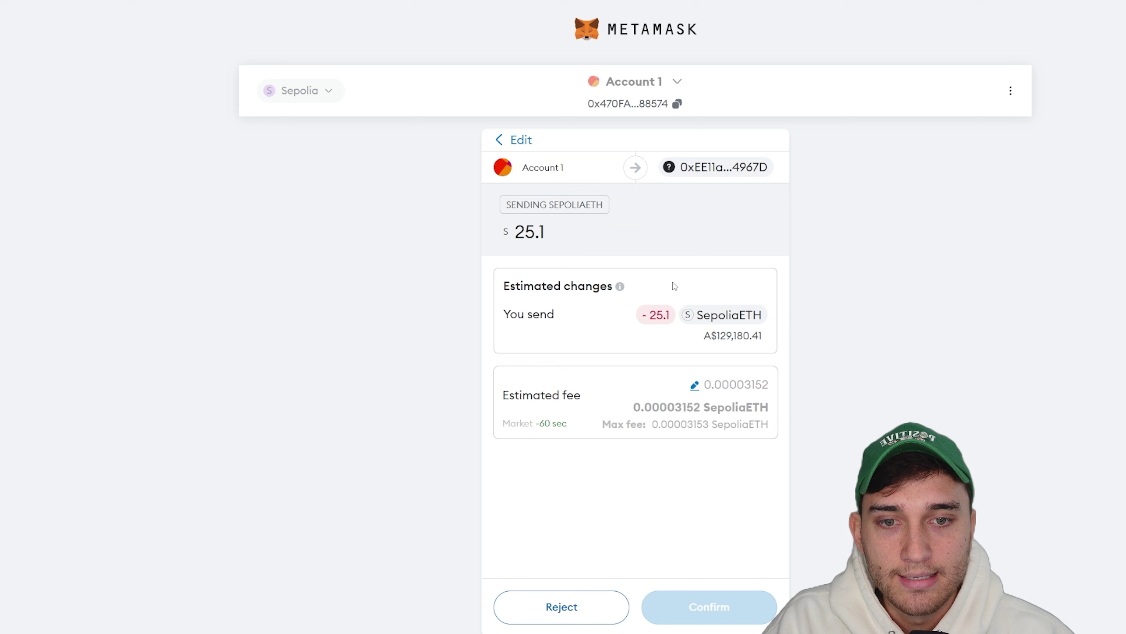
{"action": "left_click", "coordinate": [709, 607]}
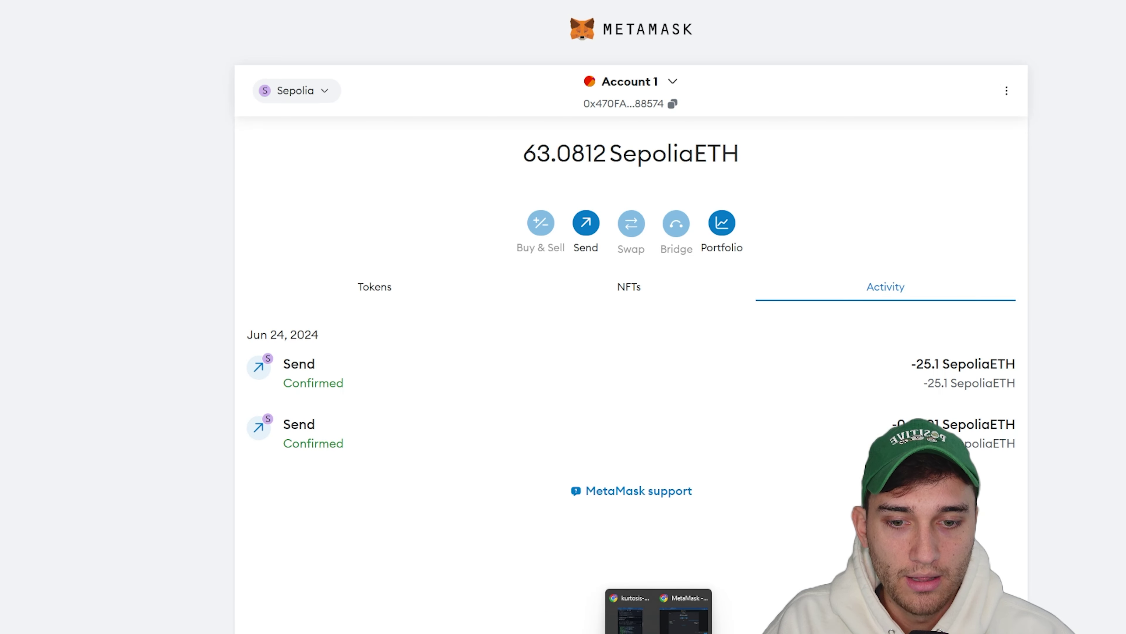
Switch to the other browser's MetaMask wallet and check the imported account's updated SepoliaETH balance
{"action": "left_click", "coordinate": [685, 625]}
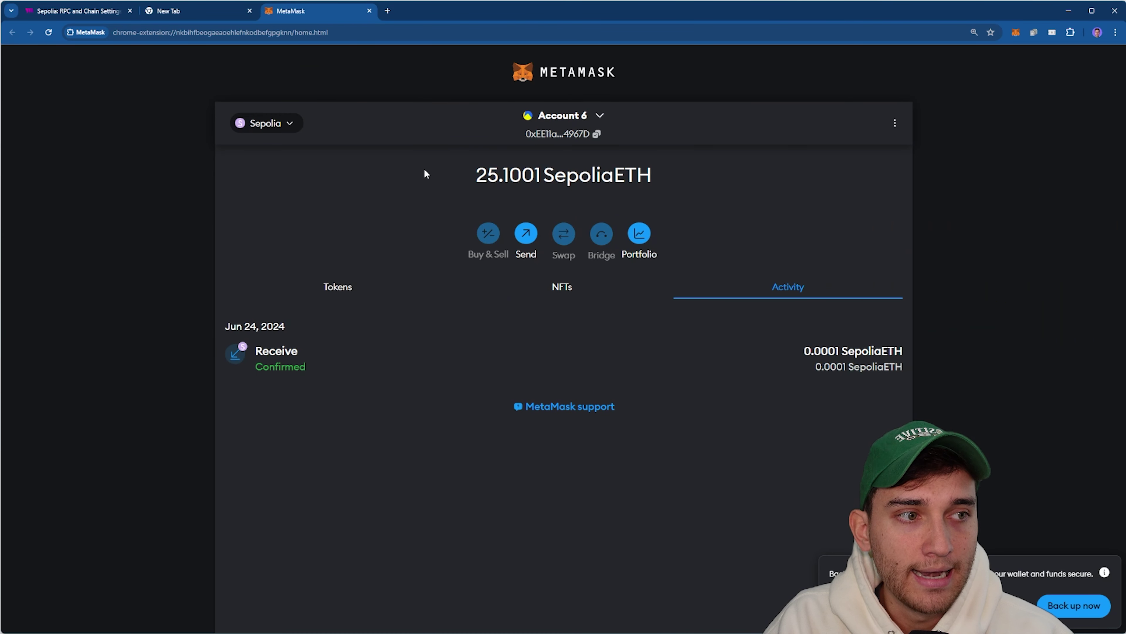
{"action": "left_click_drag", "start_coordinate": [425, 174], "coordinate": [691, 181]}
{"action": "left_click", "coordinate": [1008, 98]}
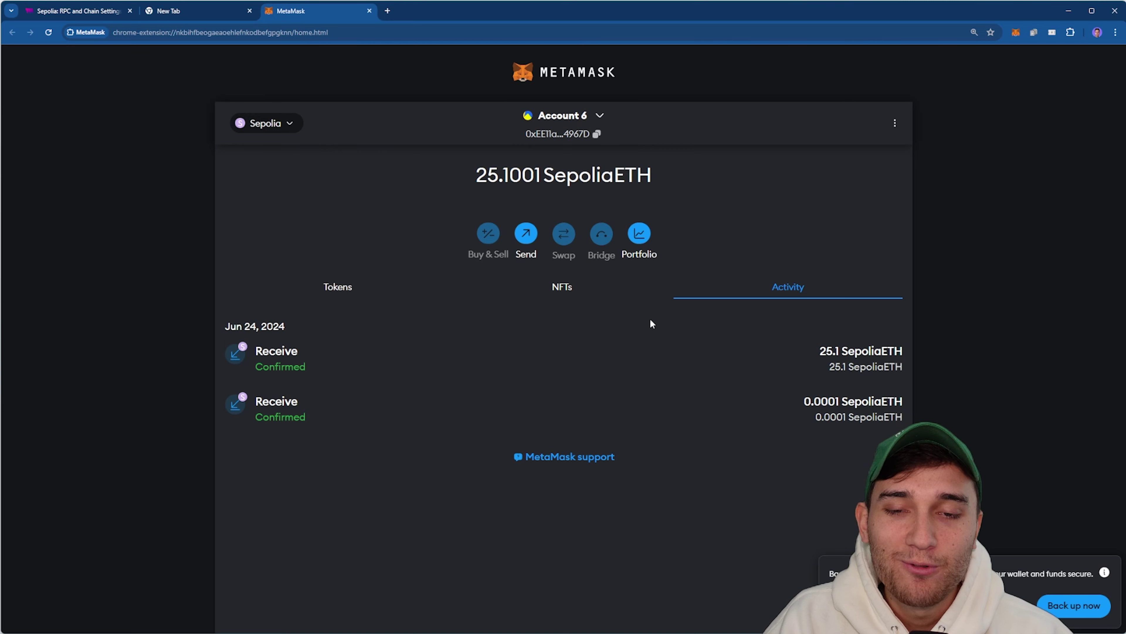
{"action": "left_click_drag", "start_coordinate": [459, 179], "coordinate": [717, 182]}
{"action": "left_click", "coordinate": [717, 181]}
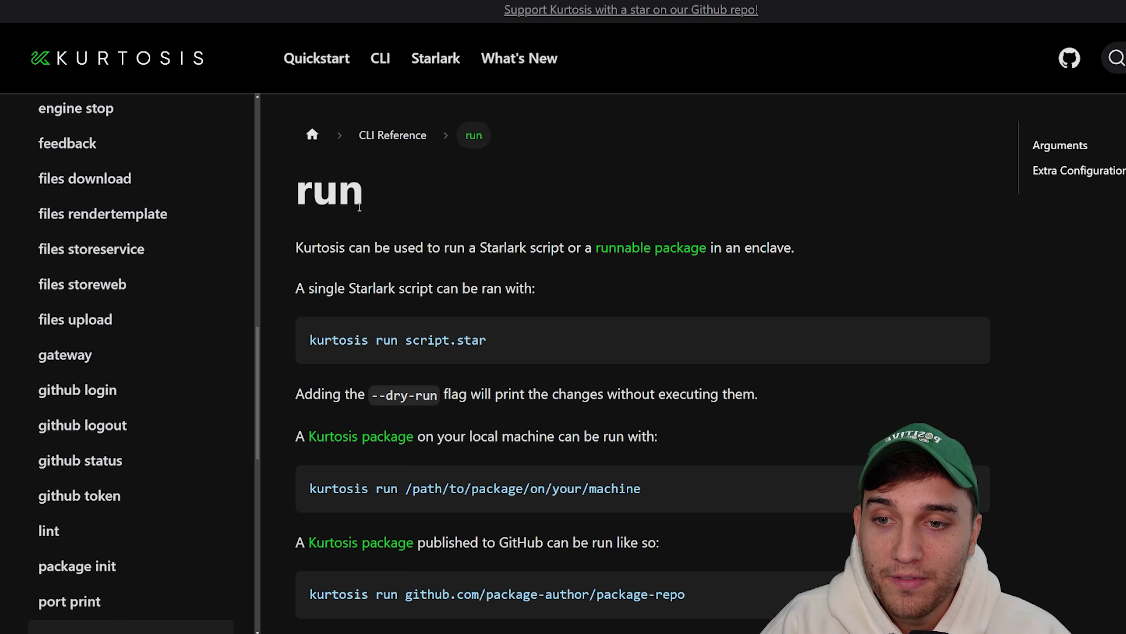
Switch to the Kurtosis CLI Reference and examine the run command page and its single Starlark script example
{"action": "left_click_drag", "start_coordinate": [360, 205], "coordinate": [283, 193]}
{"action": "left_click", "coordinate": [450, 190]}
{"action": "scroll", "coordinate": [757, 323], "scroll_direction": "down", "scroll_amount": 1}
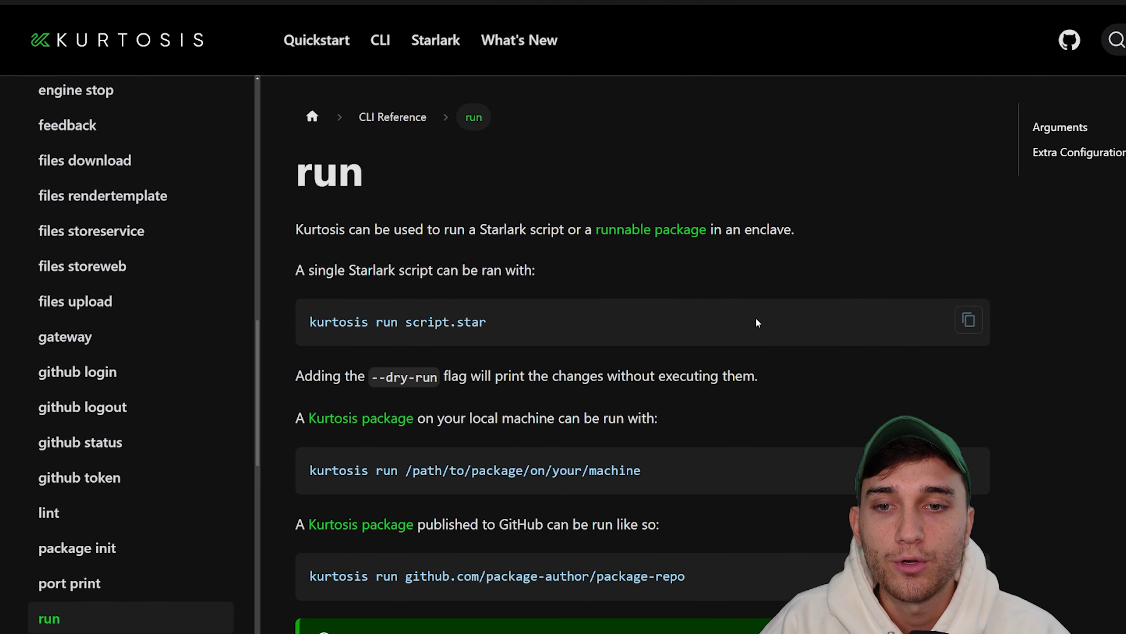
{"action": "scroll", "coordinate": [757, 322], "scroll_direction": "down", "scroll_amount": 1}
{"action": "left_click_drag", "start_coordinate": [510, 291], "coordinate": [407, 289]}
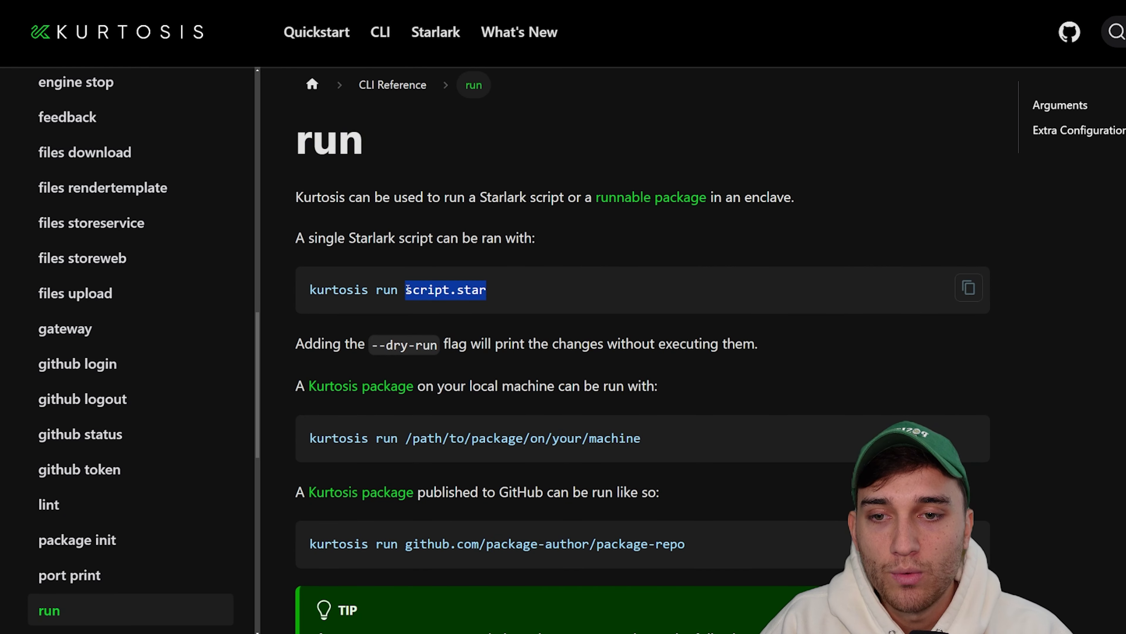
{"action": "left_click", "coordinate": [490, 298]}
{"action": "left_click_drag", "start_coordinate": [502, 296], "coordinate": [458, 292]}
{"action": "left_click", "coordinate": [505, 292]}
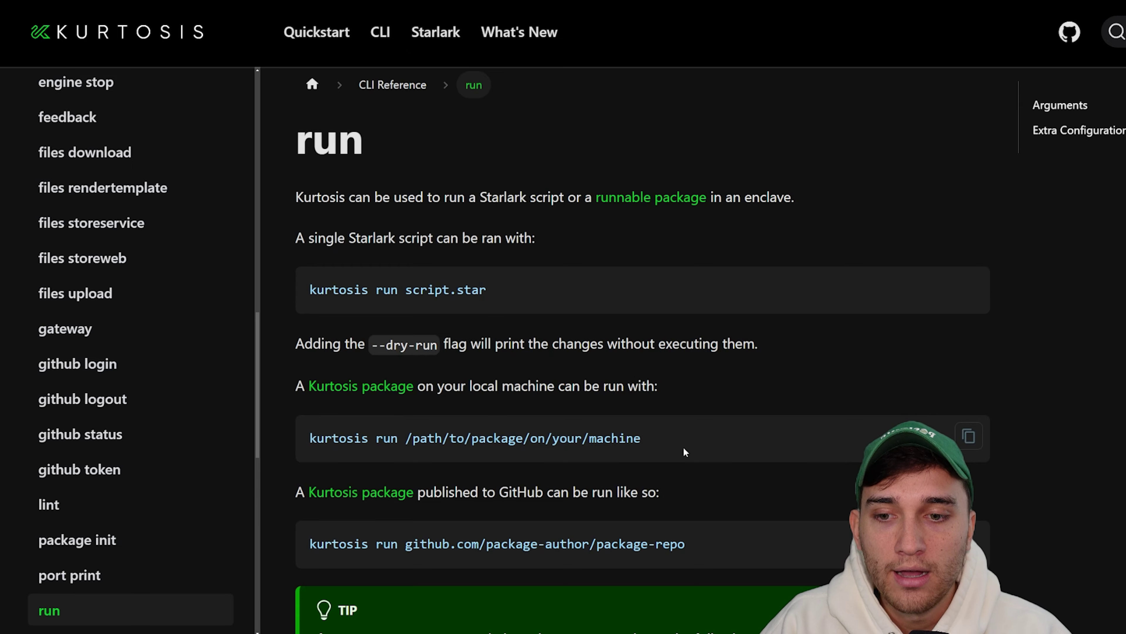
Read the run command's arguments section and its extra flags, including --enclave and --image-download
{"action": "scroll", "coordinate": [683, 447], "scroll_direction": "down", "scroll_amount": 15}
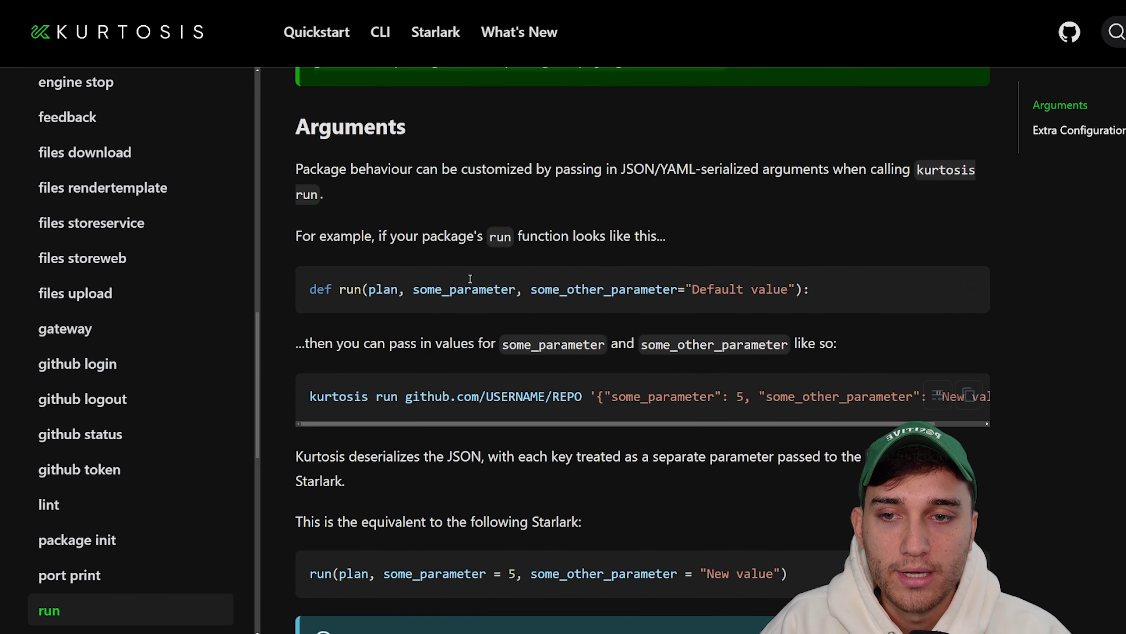
{"action": "scroll", "coordinate": [711, 506], "scroll_direction": "down", "scroll_amount": 11}
{"action": "scroll", "coordinate": [729, 469], "scroll_direction": "down", "scroll_amount": 15}
{"action": "left_click_drag", "start_coordinate": [353, 320], "coordinate": [419, 320]}
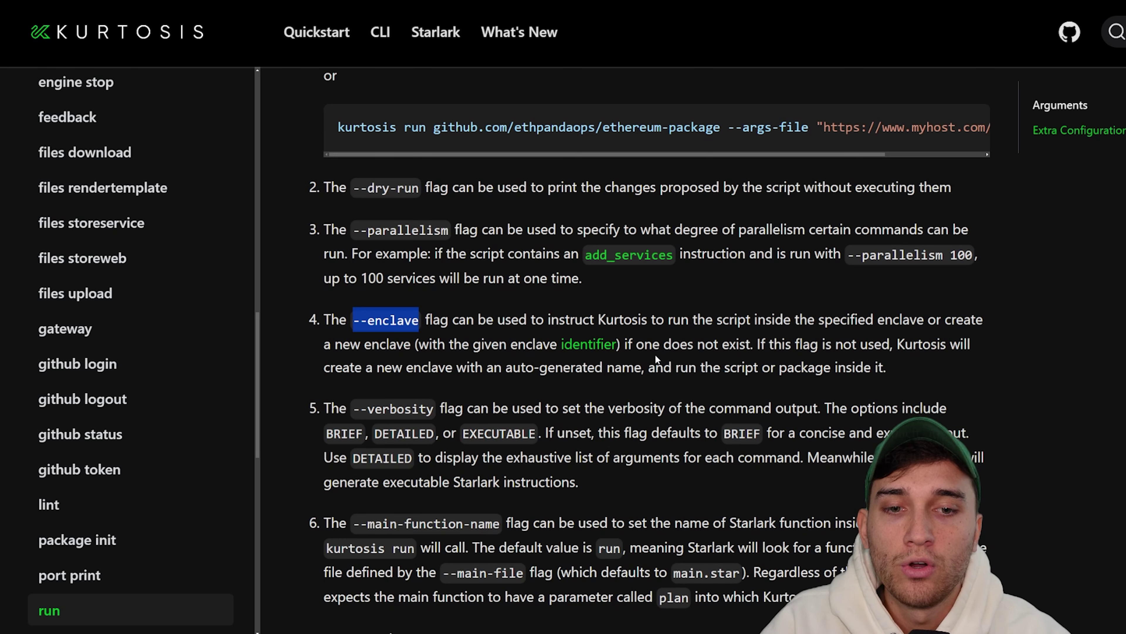
{"action": "scroll", "coordinate": [655, 355], "scroll_direction": "down", "scroll_amount": 15}
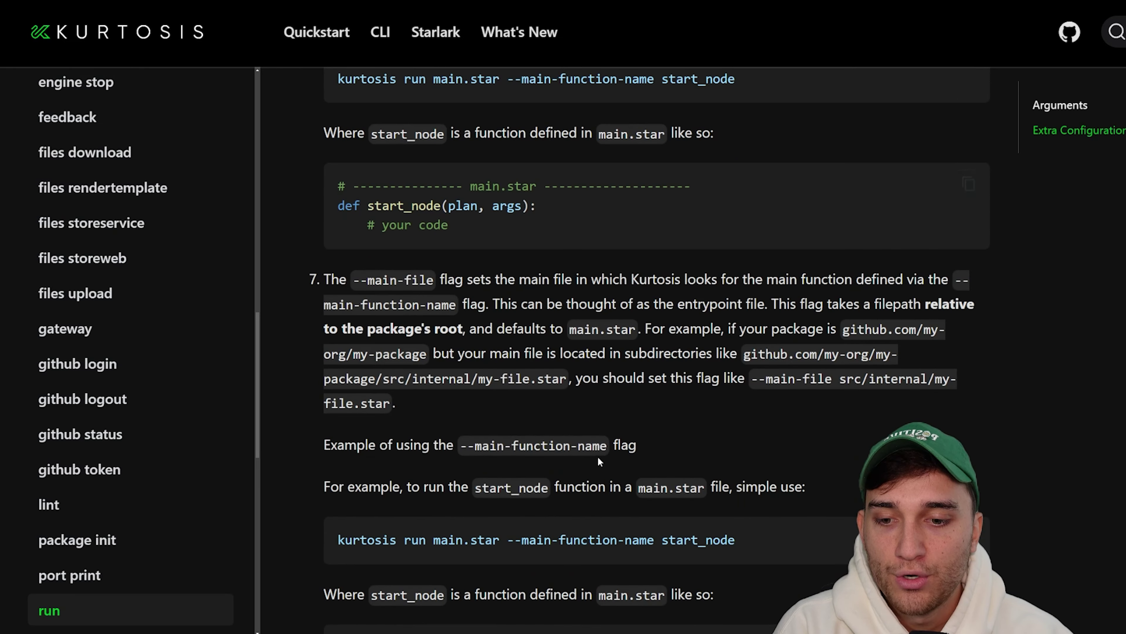
{"action": "scroll", "coordinate": [561, 564], "scroll_direction": "down", "scroll_amount": 9}
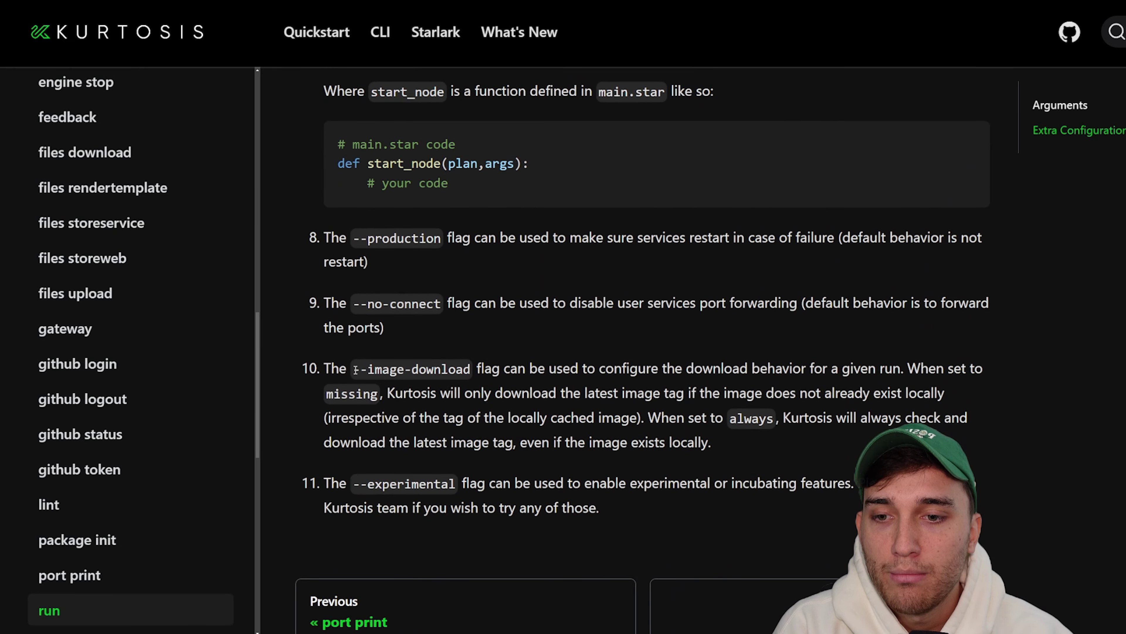
{"action": "left_click_drag", "start_coordinate": [353, 369], "coordinate": [477, 373]}
{"action": "left_click", "coordinate": [471, 373]}
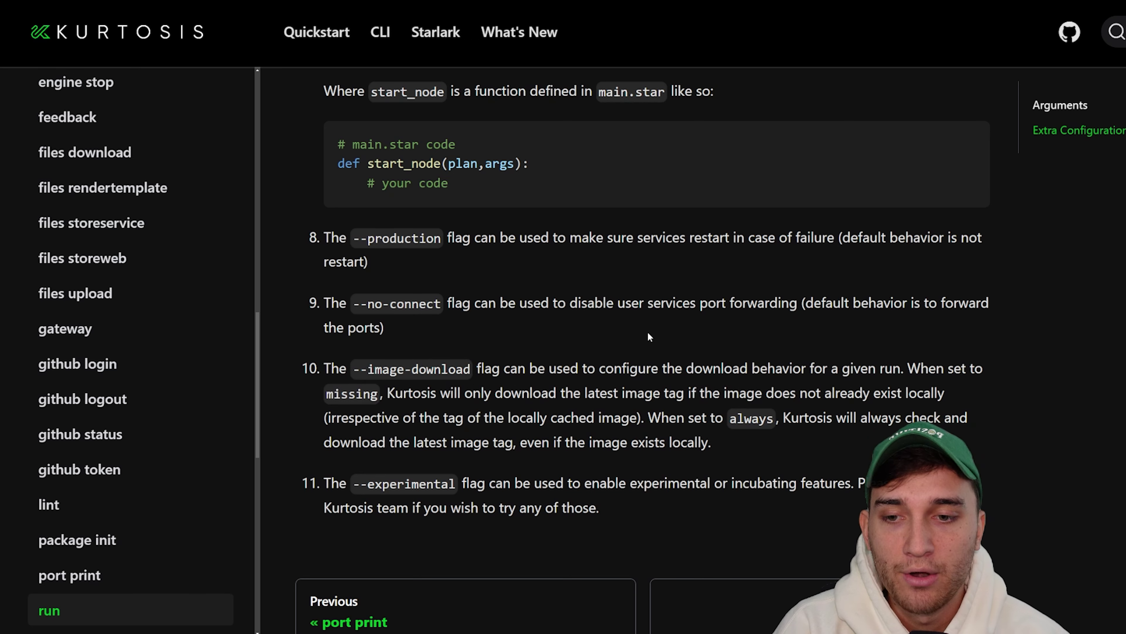
Return to Extra Configuration and examine the --args-file flag with its devnet-5.yaml example
{"action": "scroll", "coordinate": [647, 336], "scroll_direction": "up", "scroll_amount": 10}
{"action": "left_click_drag", "start_coordinate": [354, 274], "coordinate": [433, 275]}
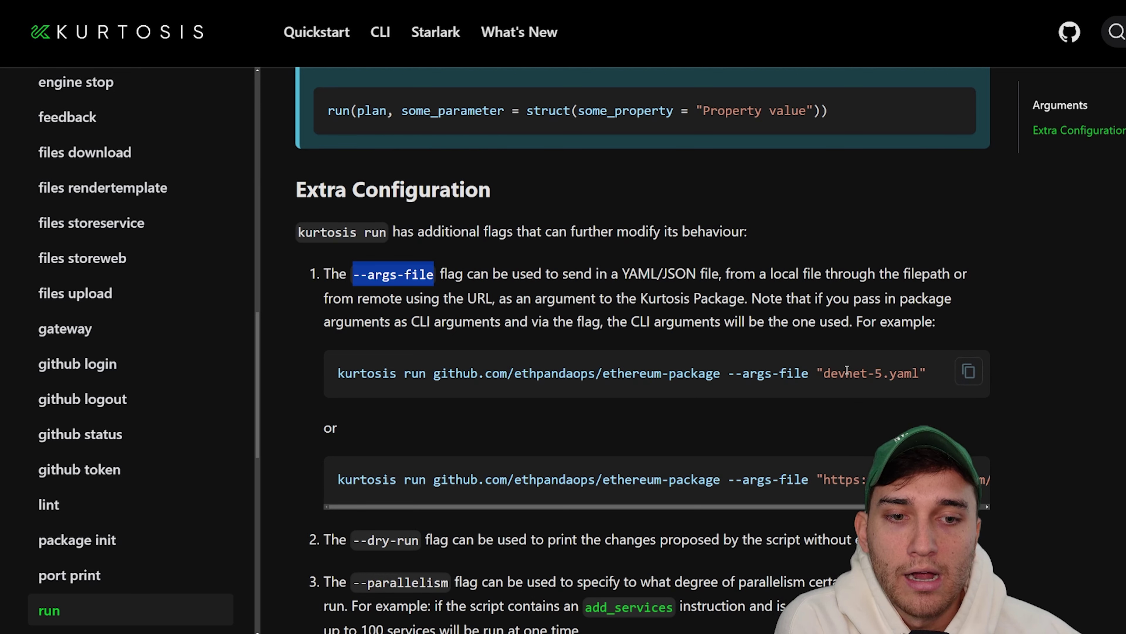
{"action": "scroll", "coordinate": [762, 315], "scroll_direction": "down", "scroll_amount": 1}
{"action": "scroll", "coordinate": [762, 315], "scroll_direction": "down", "scroll_amount": 2}
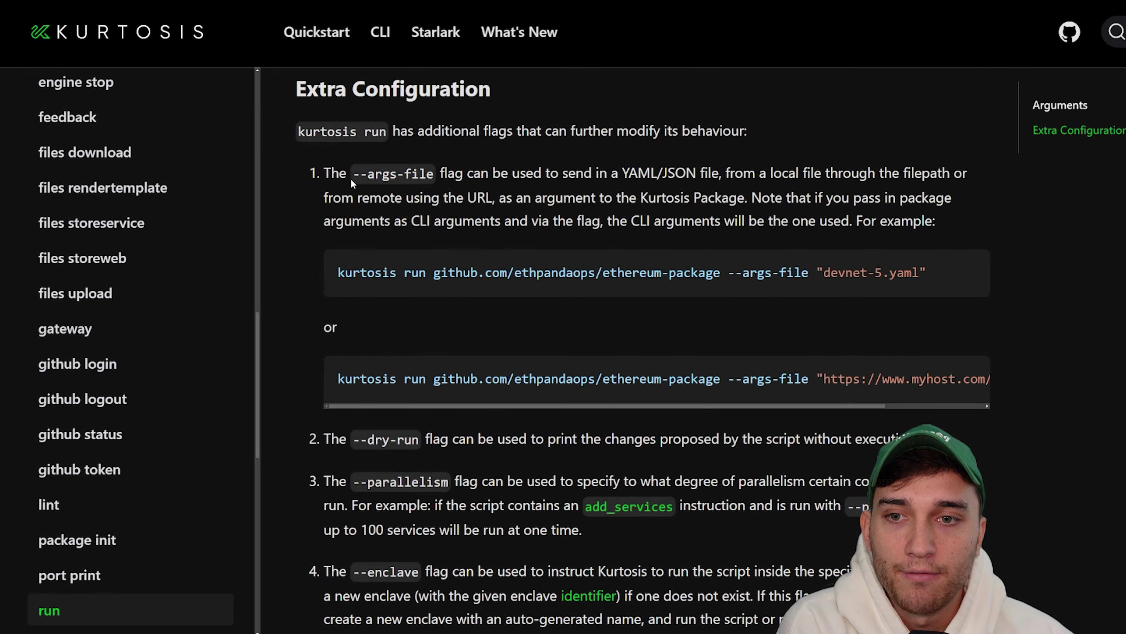
{"action": "left_click_drag", "start_coordinate": [352, 179], "coordinate": [434, 176]}
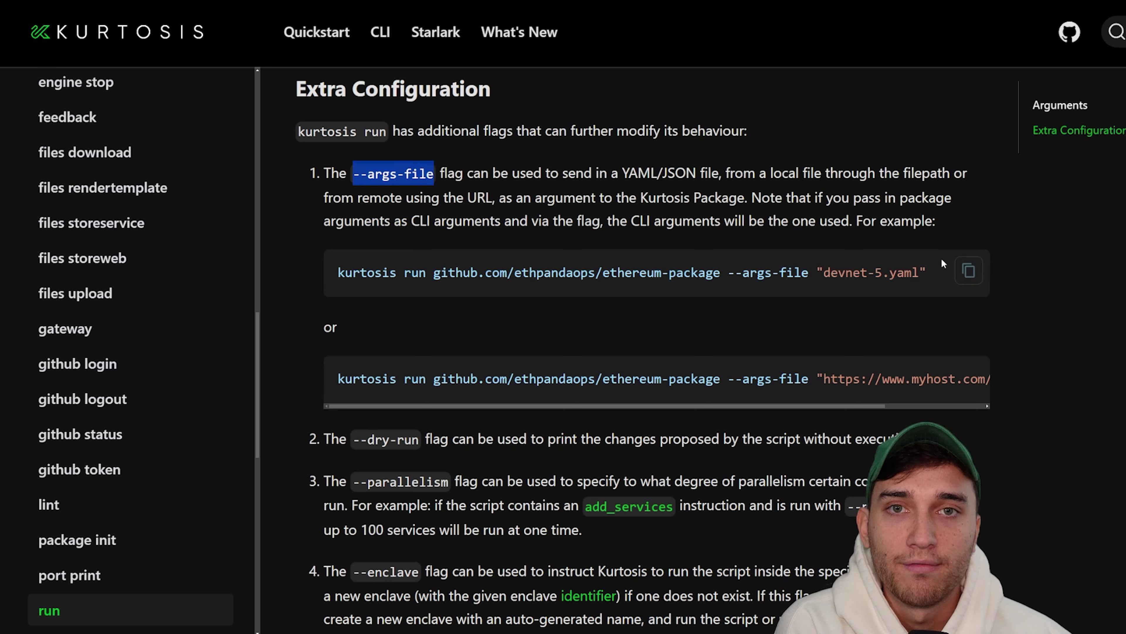
{"action": "left_click_drag", "start_coordinate": [337, 272], "coordinate": [426, 272]}
{"action": "left_click_drag", "start_coordinate": [817, 272], "coordinate": [926, 272]}
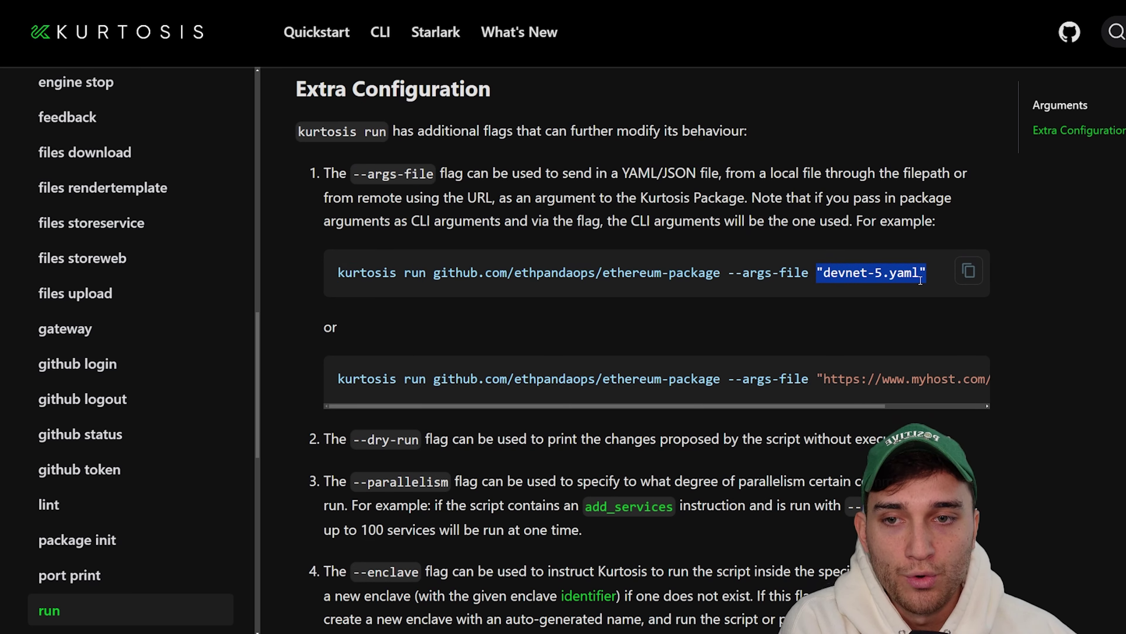
{"action": "left_click", "coordinate": [699, 339]}
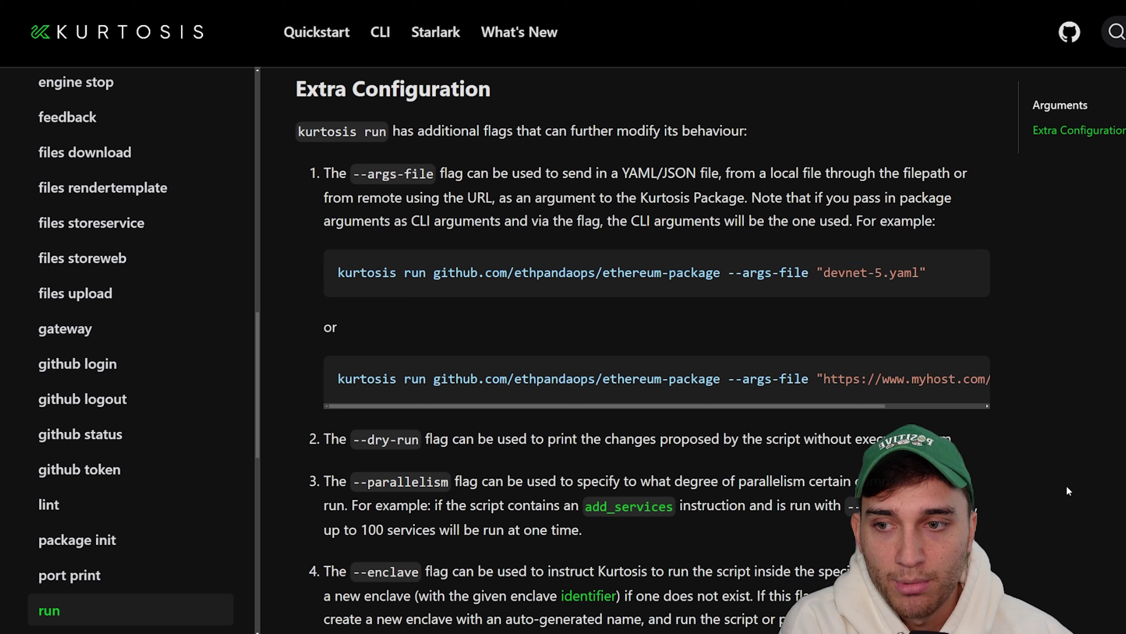
Open the CLI reference page for the clean command and read its purpose and flags
{"action": "scroll", "coordinate": [111, 386], "scroll_direction": "up", "scroll_amount": 12}
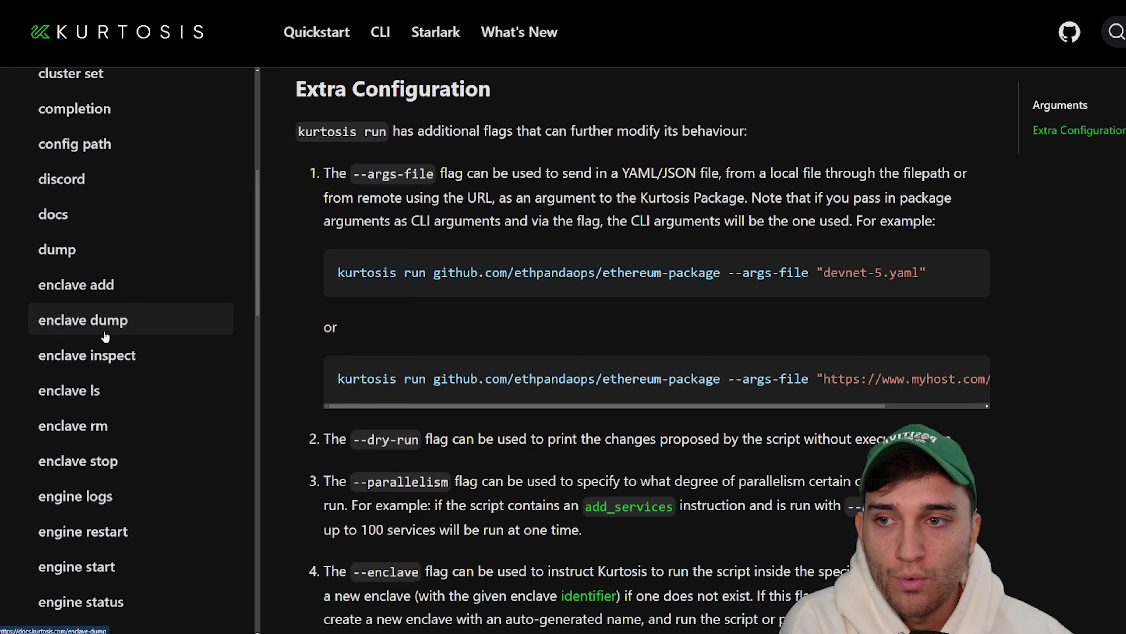
{"action": "scroll", "coordinate": [111, 320], "scroll_direction": "up", "scroll_amount": 5}
{"action": "left_click", "coordinate": [79, 219]}
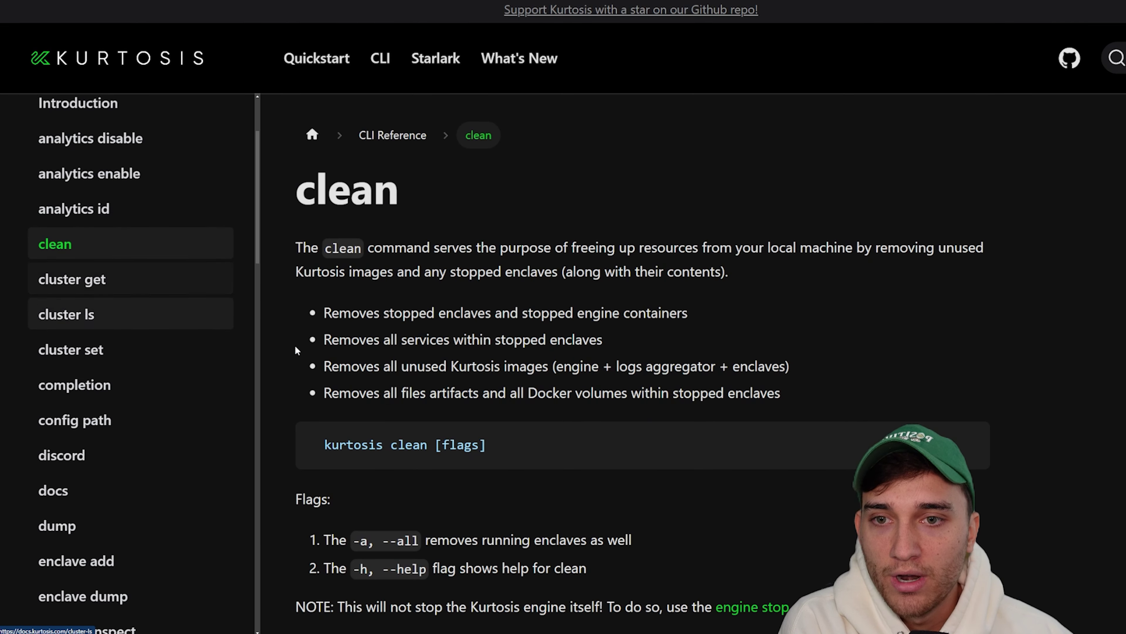
{"action": "scroll", "coordinate": [454, 254], "scroll_direction": "down", "scroll_amount": 2}
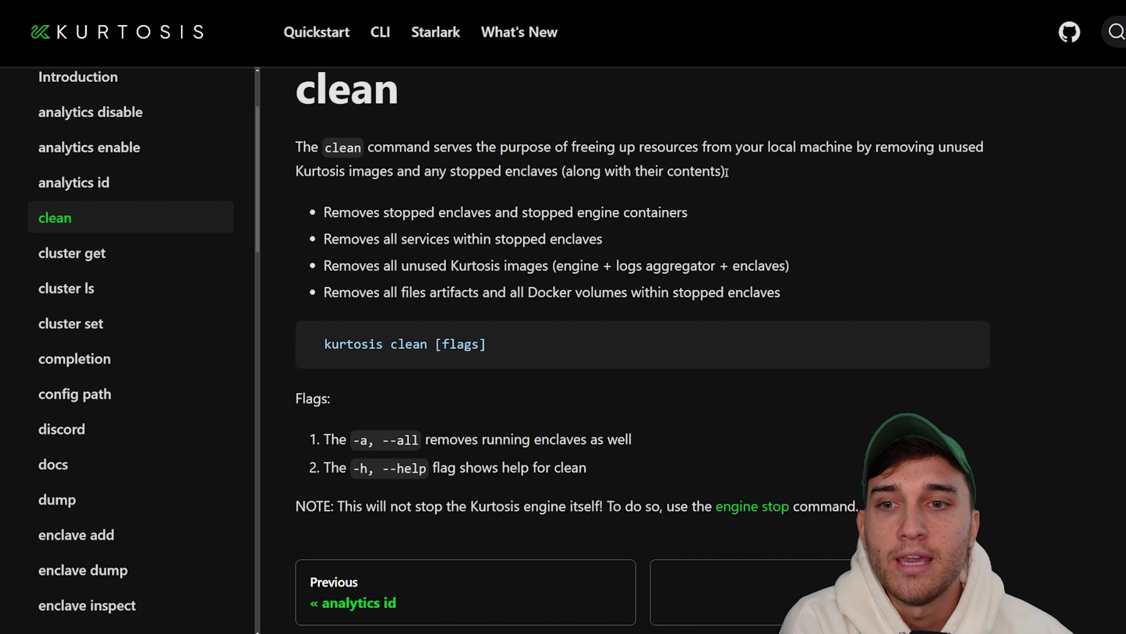
{"action": "left_click_drag", "start_coordinate": [295, 171], "coordinate": [554, 173]}
{"action": "left_click", "coordinate": [798, 182]}
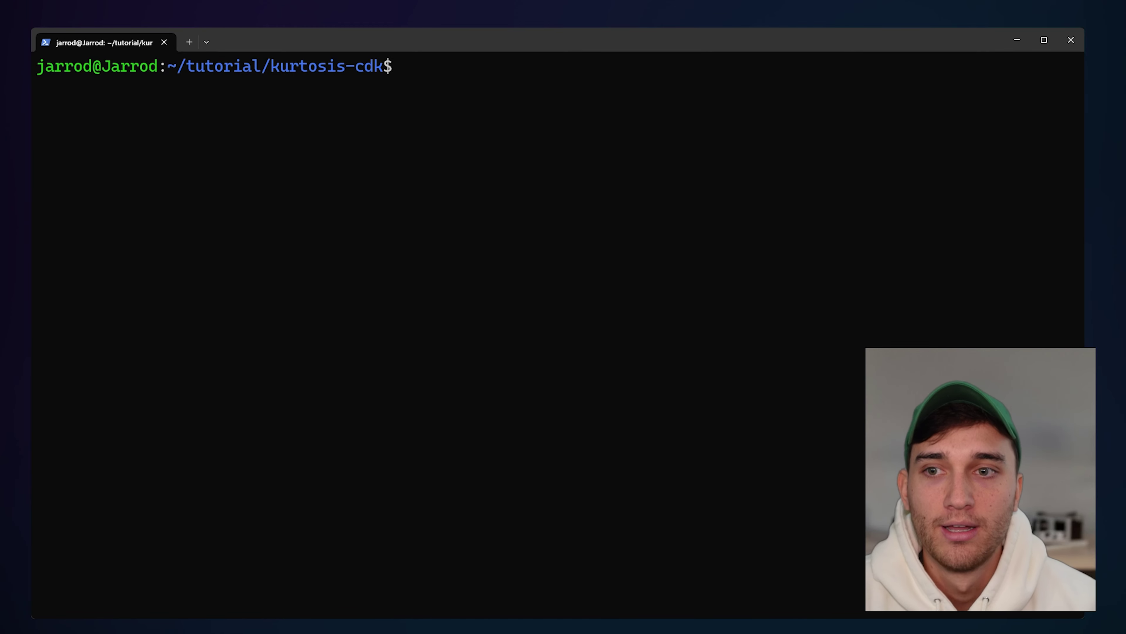
Switch to the terminal in kurtosis-cdk, run "kurtosis clean --all" to remove all enclaves, and clear the screen
{"action": "type", "text": "kur"}
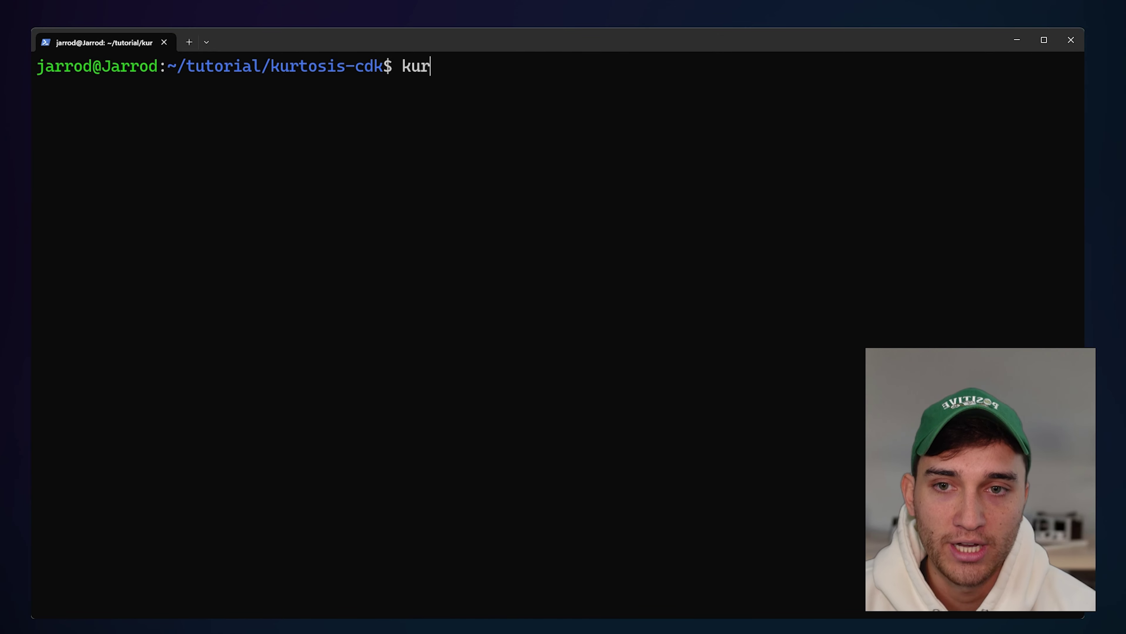
{"action": "type", "text": "tosis clean --all"}
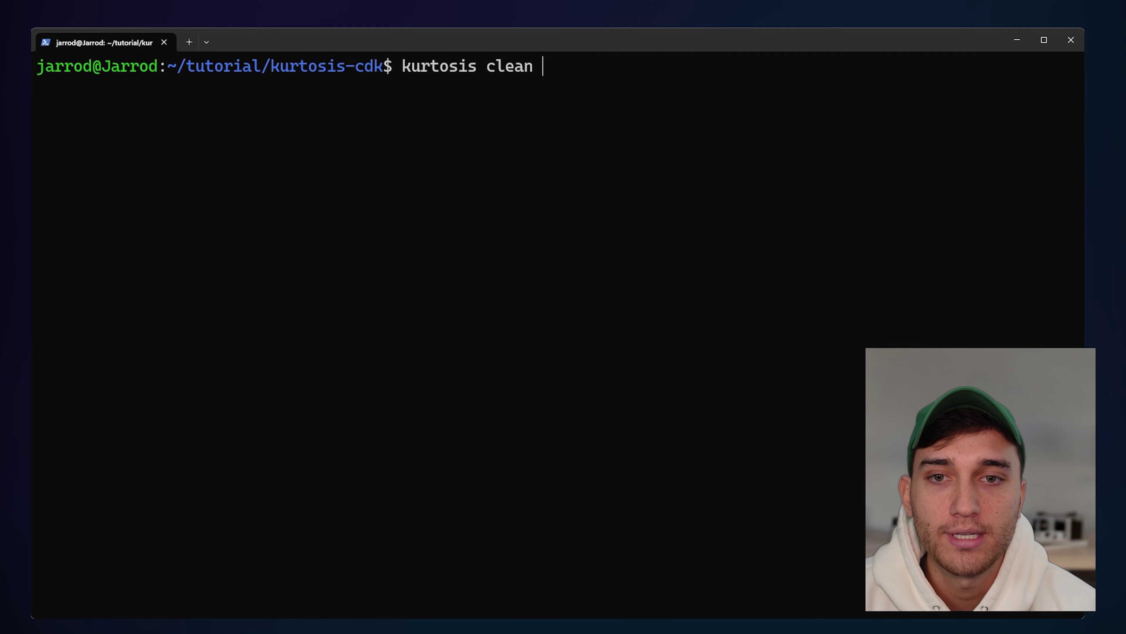
{"action": "key", "text": "Return"}
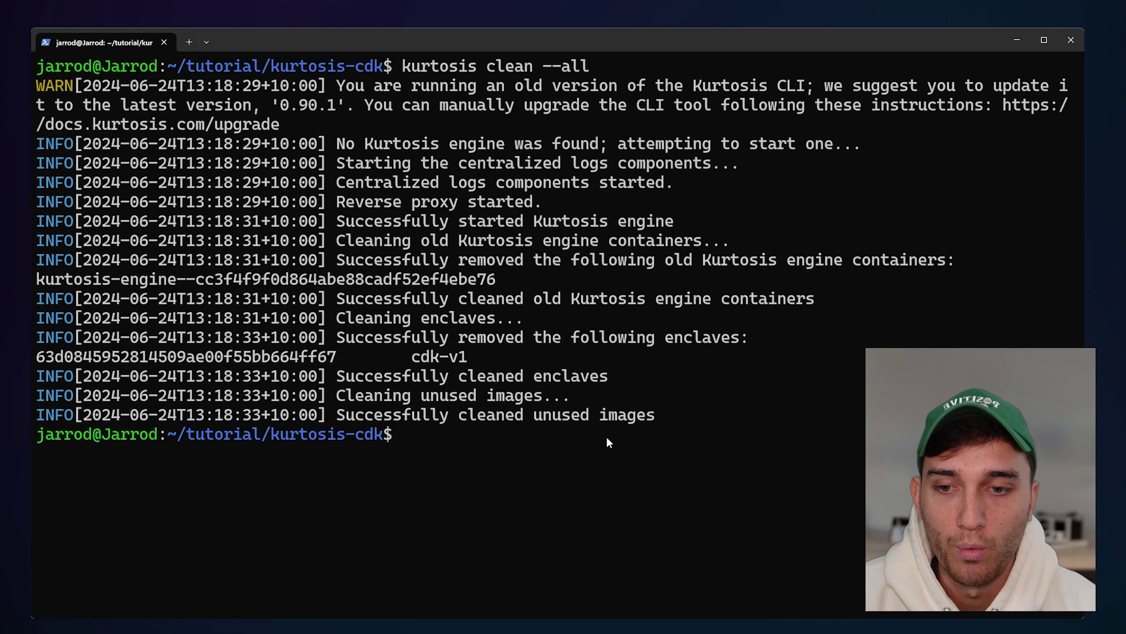
{"action": "type", "text": "clear"}
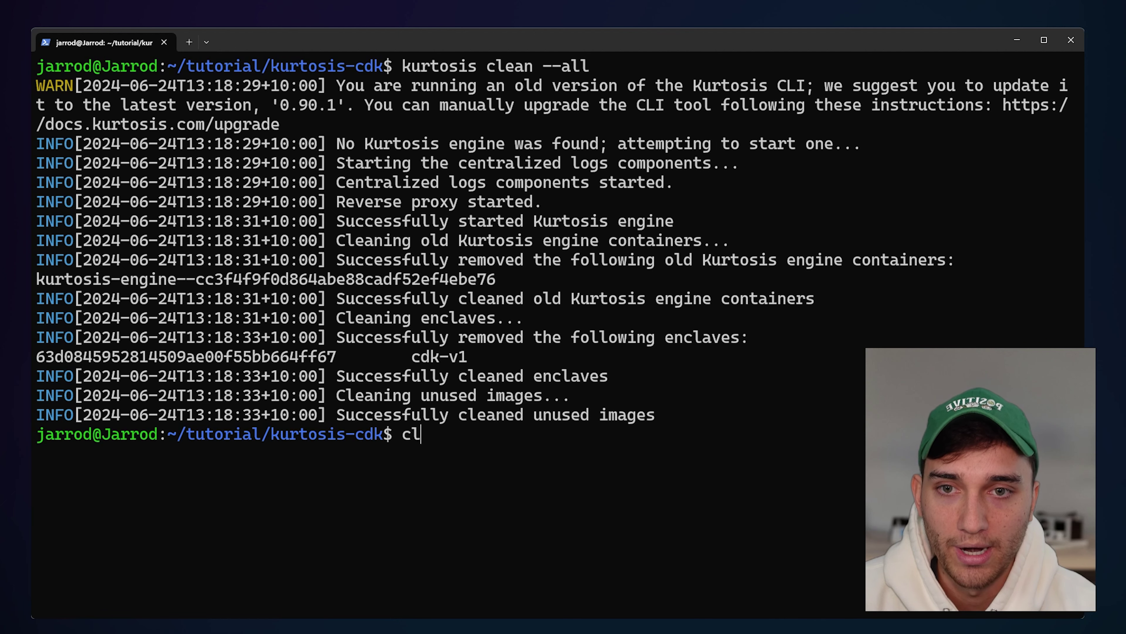
{"action": "key", "text": "Return"}
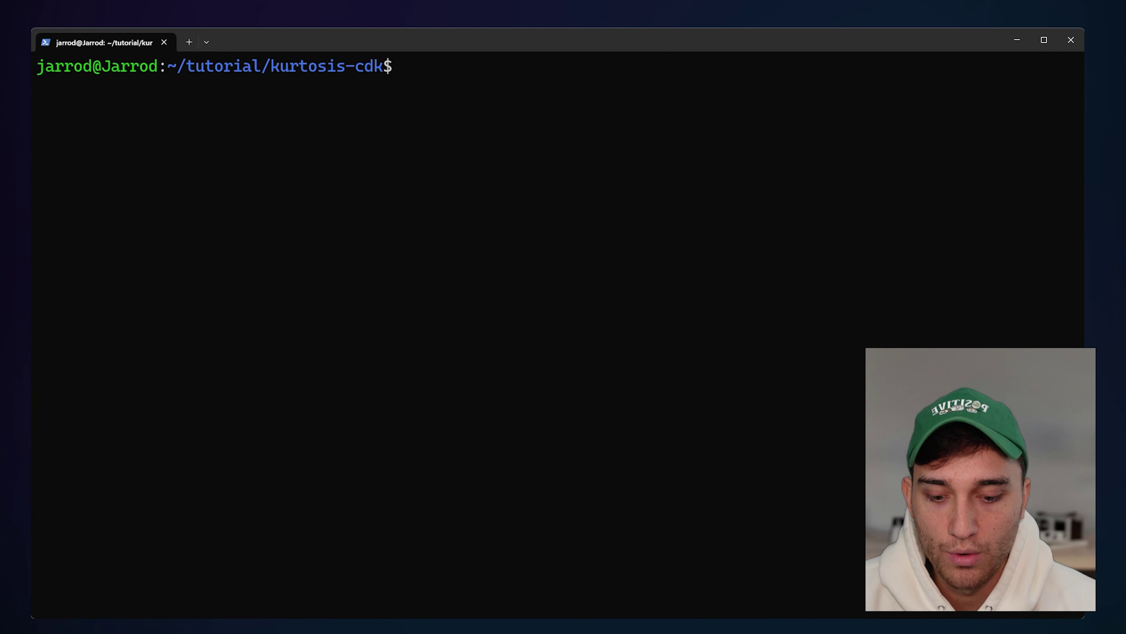
Begin the deployment command with "kurtosis run --enclave cdk-v1" without executing it
{"action": "type", "text": "kurtosis run"}
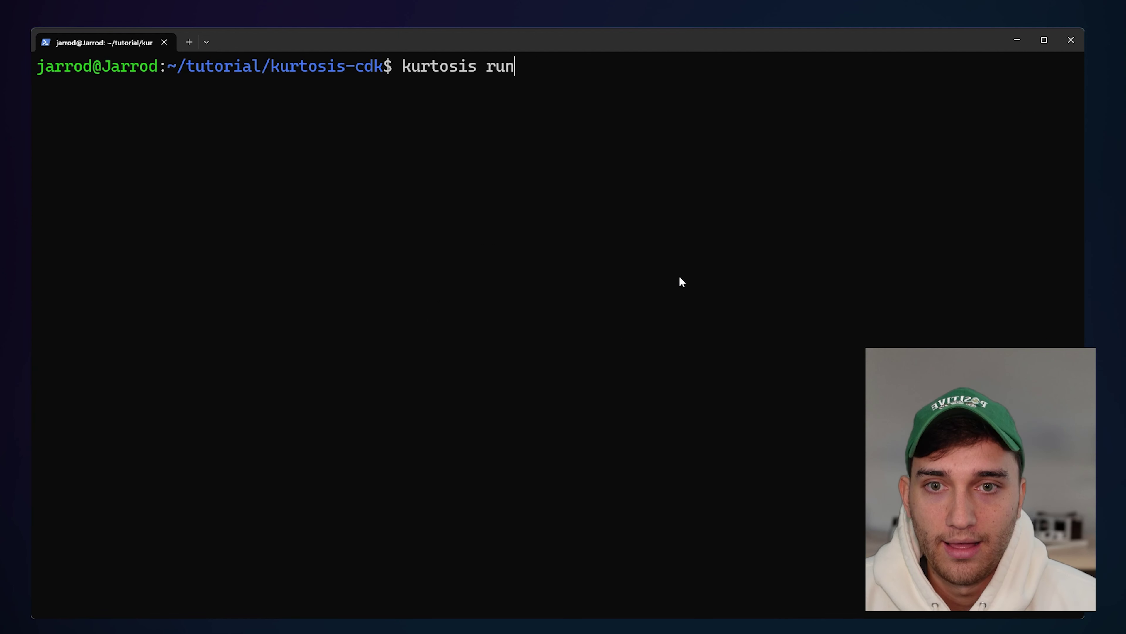
{"action": "type", "text": " --enclave cdk"}
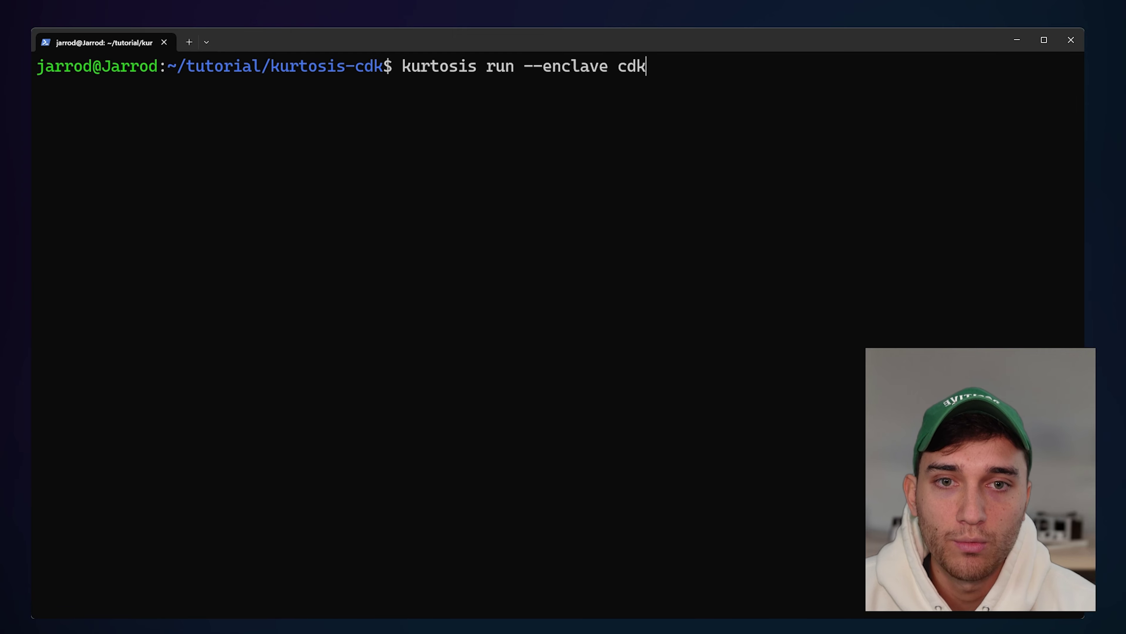
{"action": "type", "text": "-v1"}
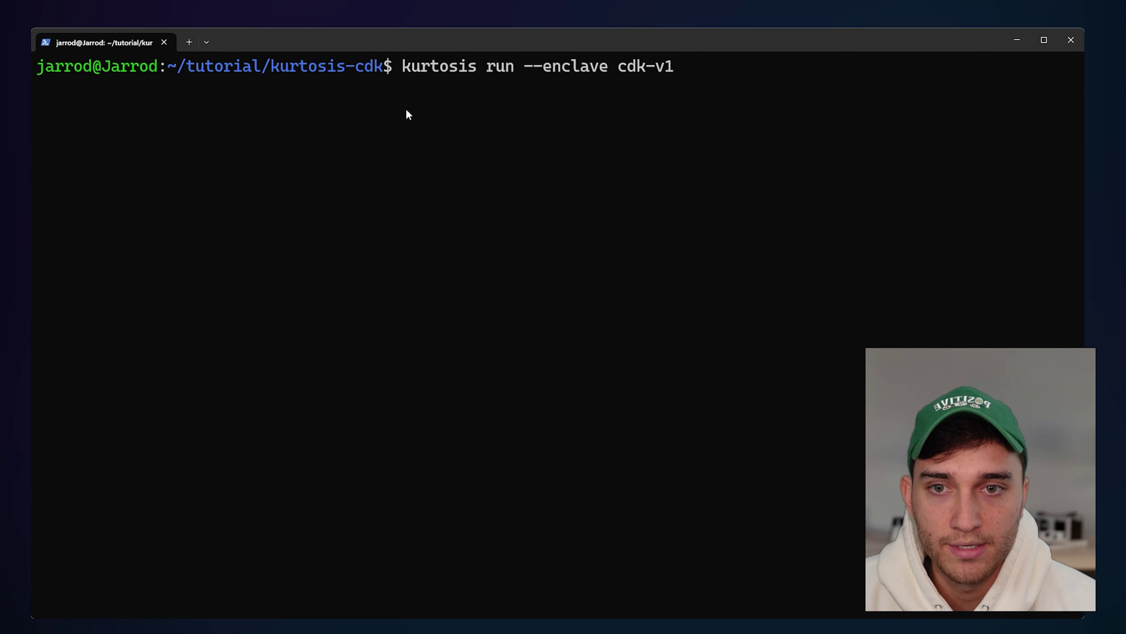
{"action": "left_click_drag", "start_coordinate": [401, 70], "coordinate": [658, 68]}
{"action": "left_click", "coordinate": [687, 79]}
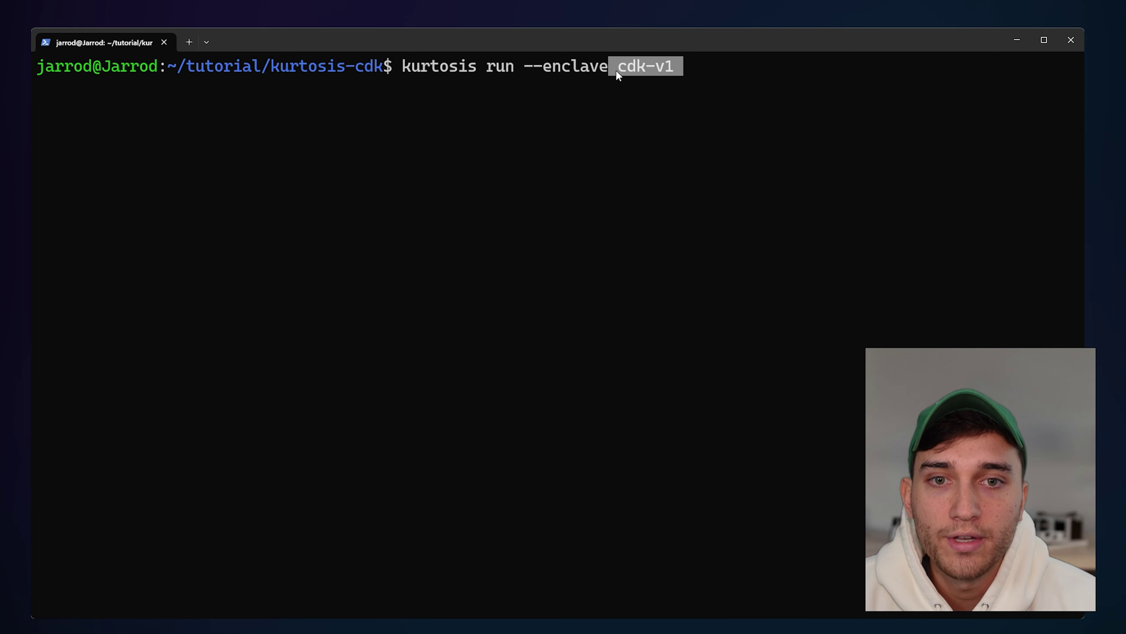
{"action": "left_click", "coordinate": [724, 78]}
Extend the run command with "--args-file params.yml --image-download always ." to target the current directory
{"action": "type", "text": "--args"}
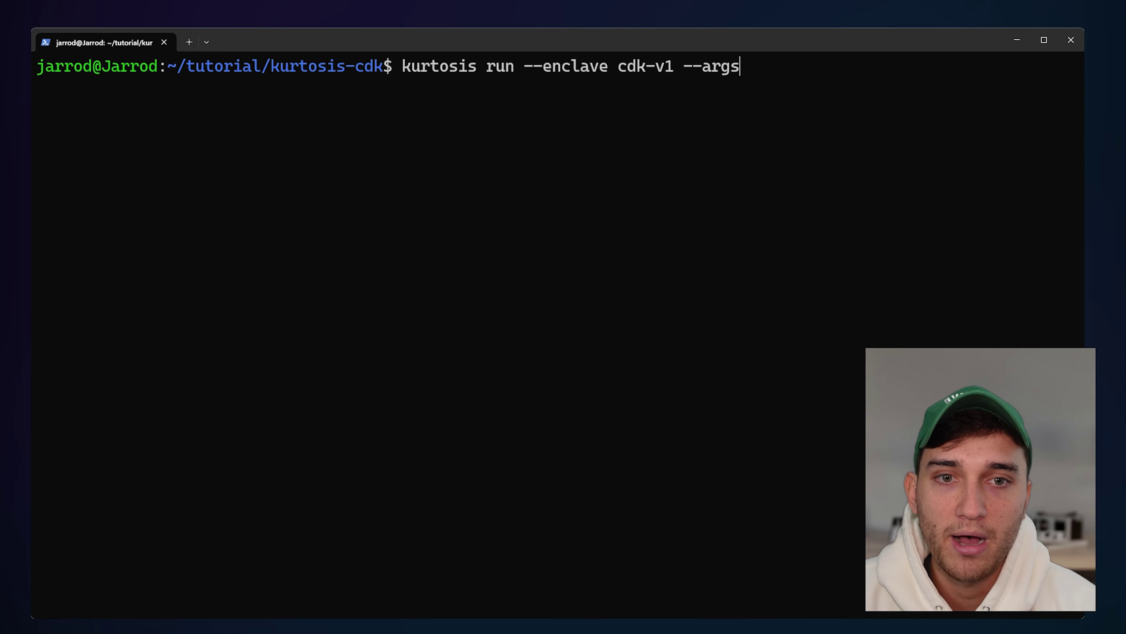
{"action": "type", "text": "-file"}
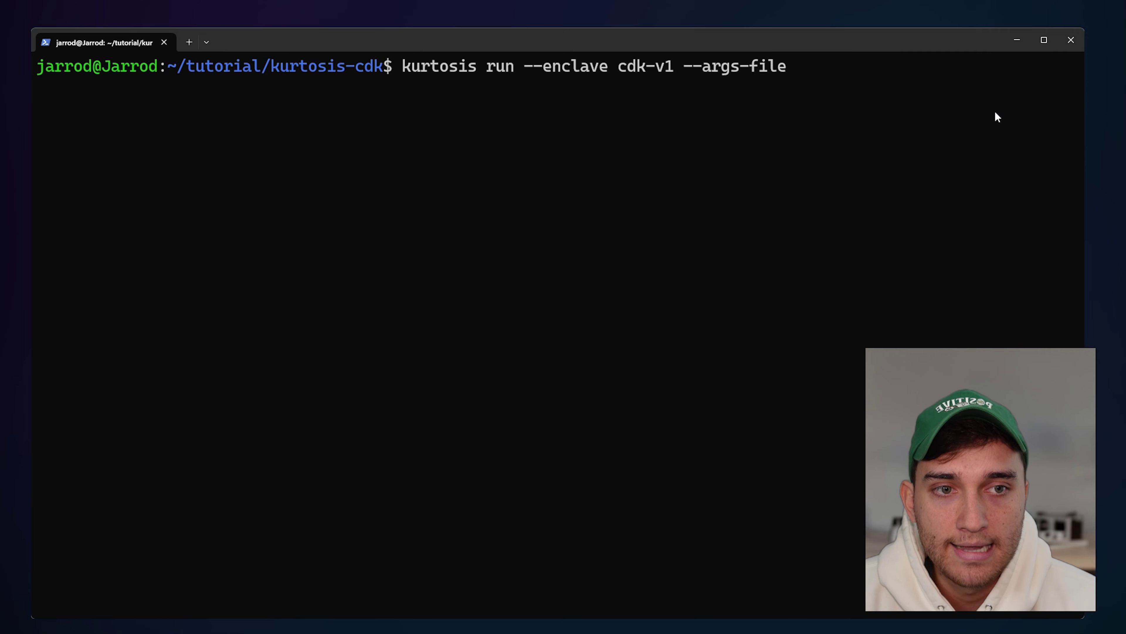
{"action": "type", "text": " params.yml"}
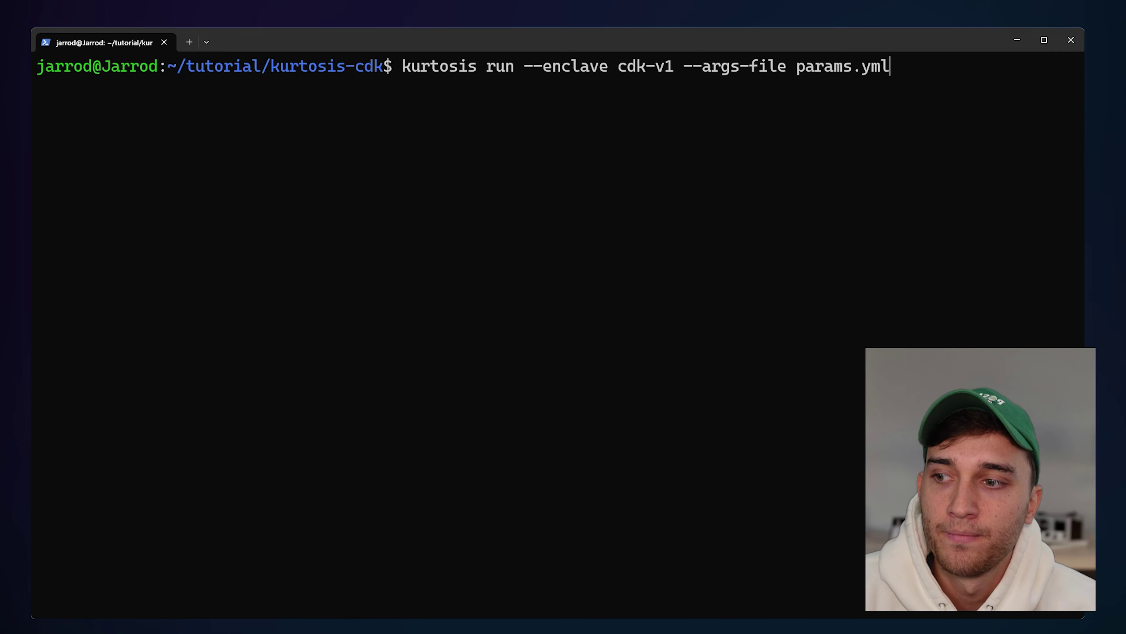
{"action": "type", "text": "--image"}
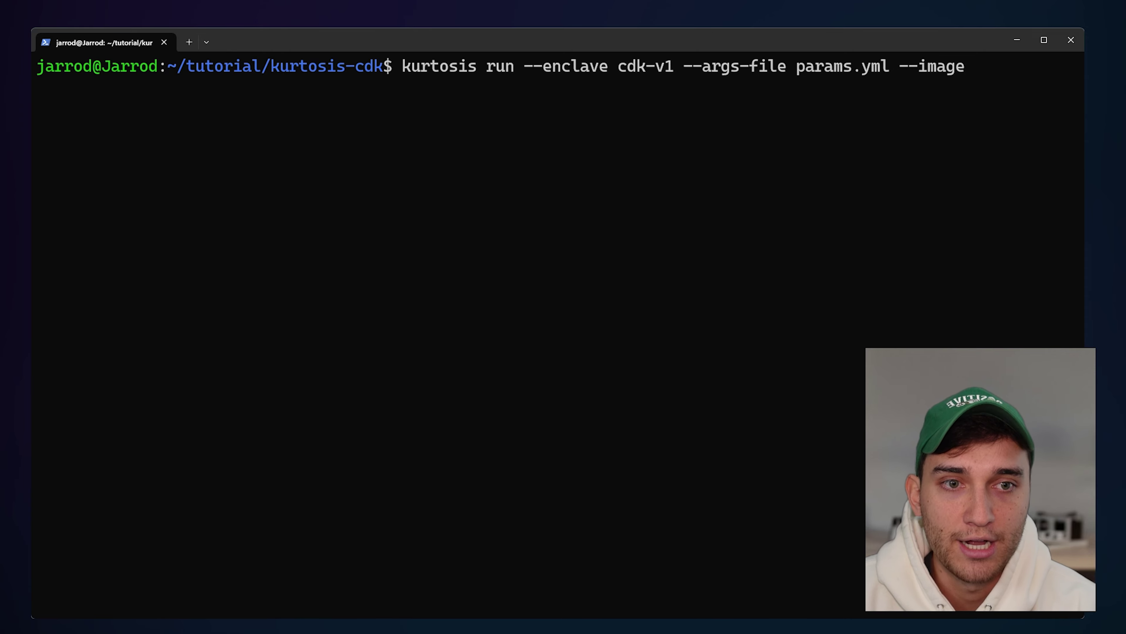
{"action": "type", "text": "-download always"}
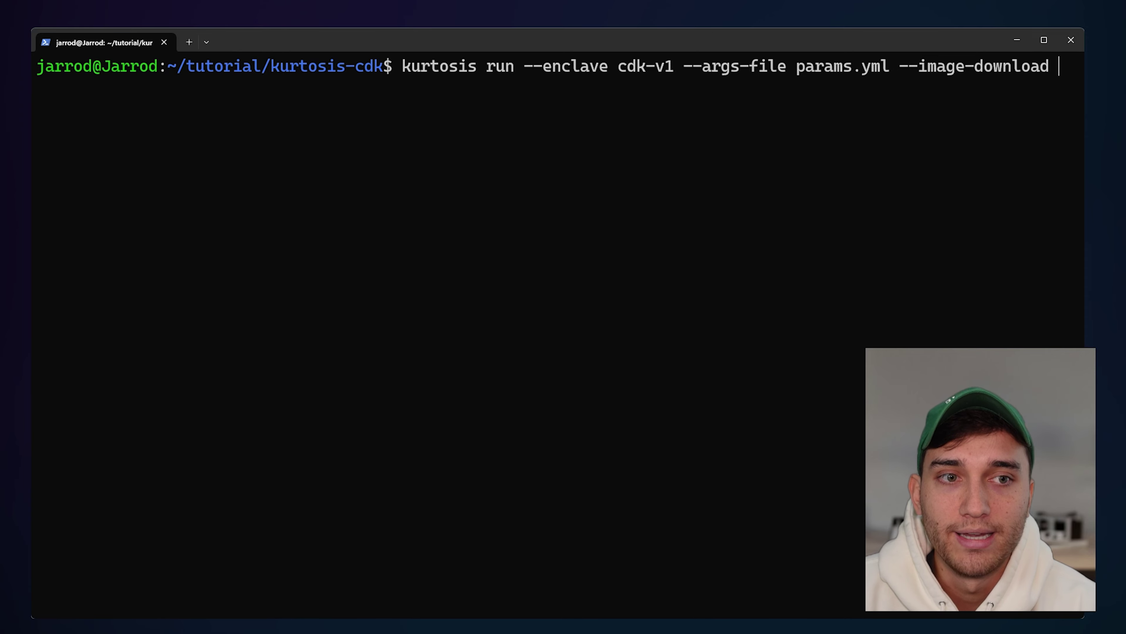
{"action": "left_click_drag", "start_coordinate": [1083, 145], "coordinate": [1125, 146]}
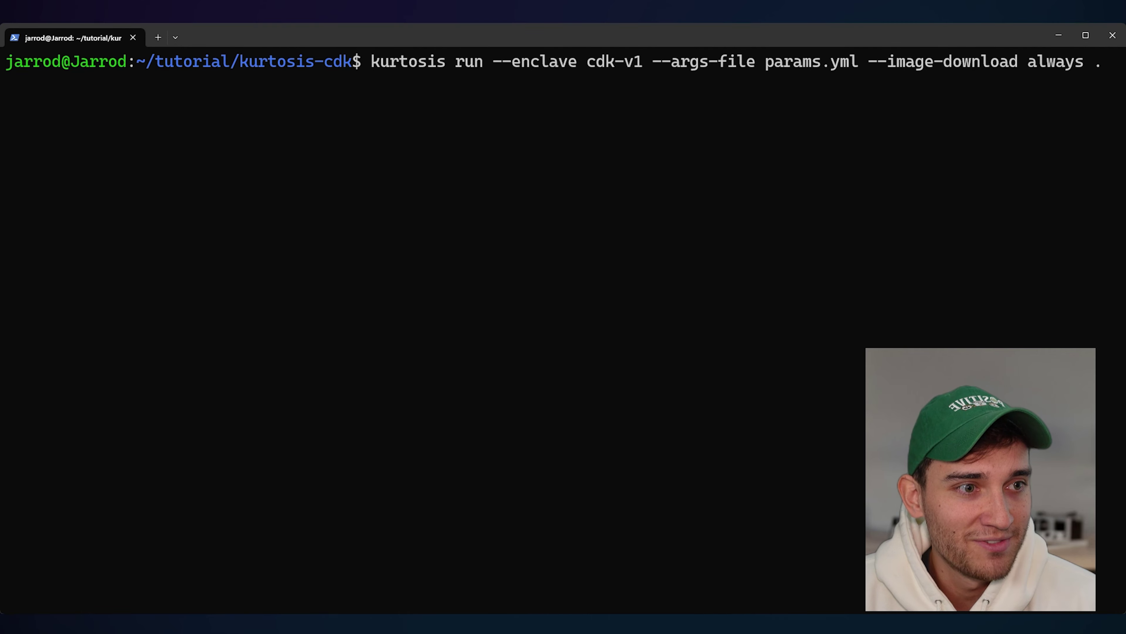
Review each part of the composed run command: enclave, args file, image download option, and the current-directory package path
{"action": "left_click_drag", "start_coordinate": [372, 63], "coordinate": [495, 71]}
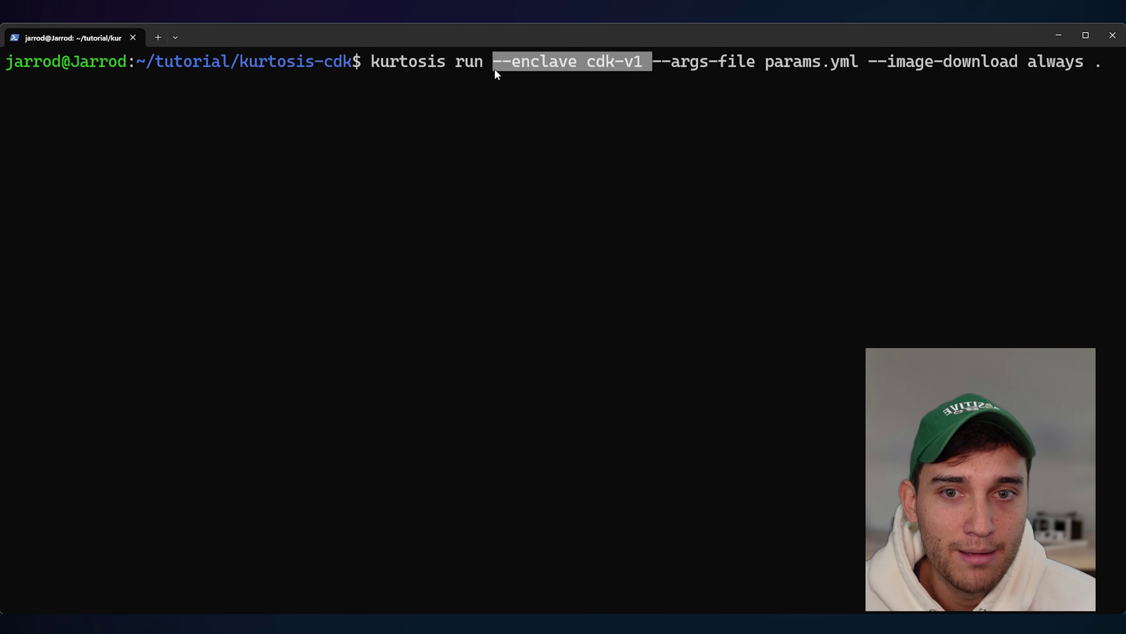
{"action": "left_click_drag", "start_coordinate": [644, 61], "coordinate": [768, 63]}
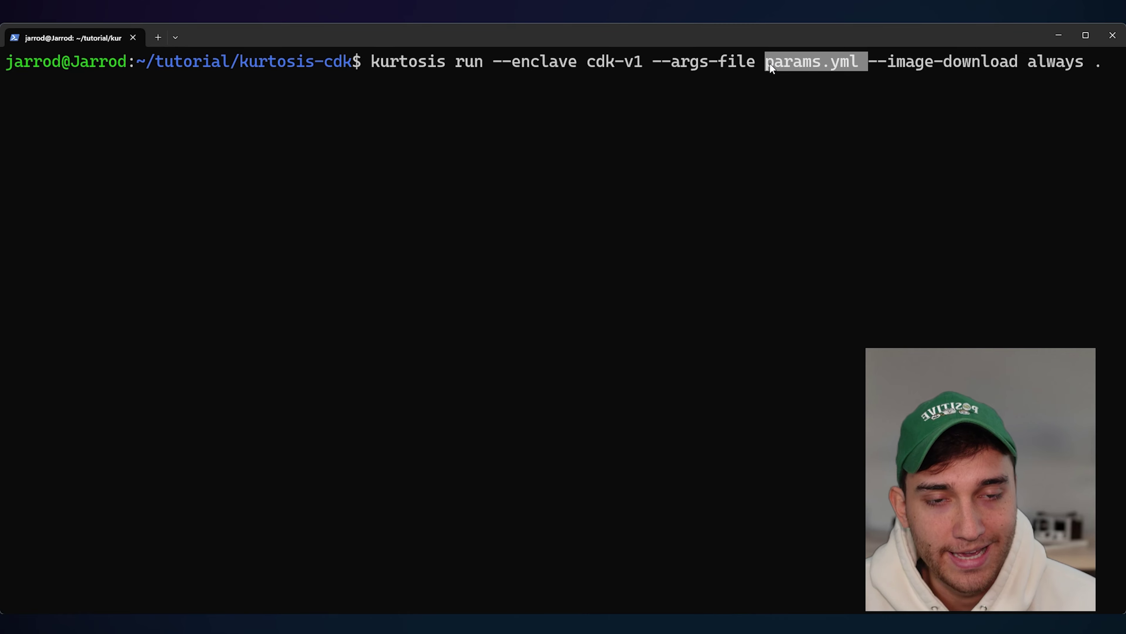
{"action": "left_click_drag", "start_coordinate": [860, 62], "coordinate": [1057, 70]}
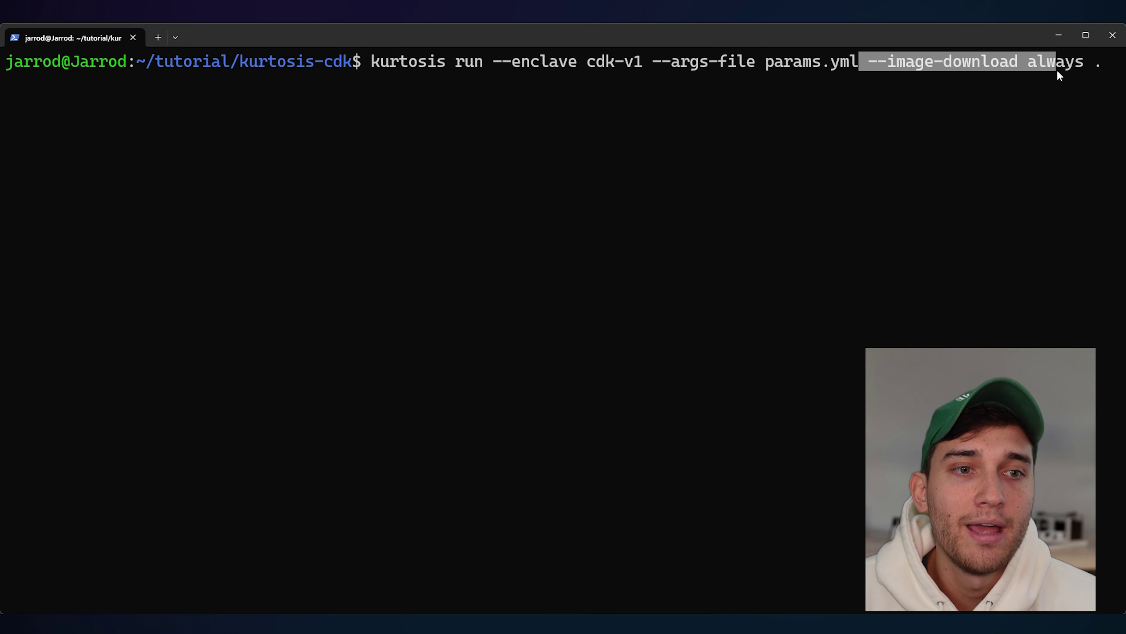
{"action": "left_click", "coordinate": [1059, 110]}
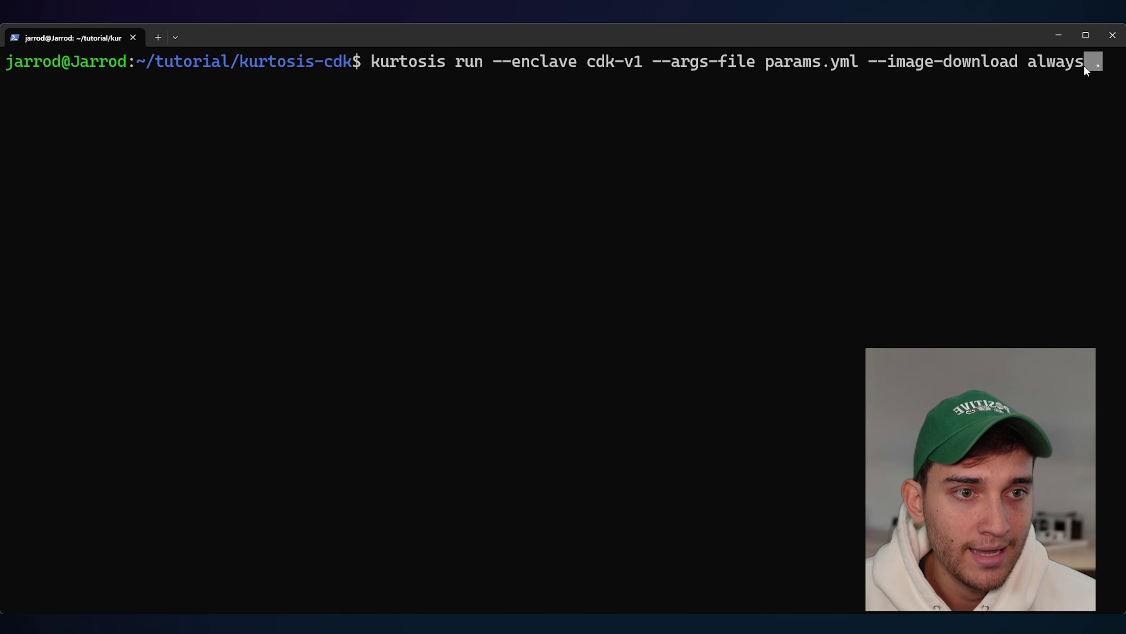
{"action": "left_click", "coordinate": [1063, 109]}
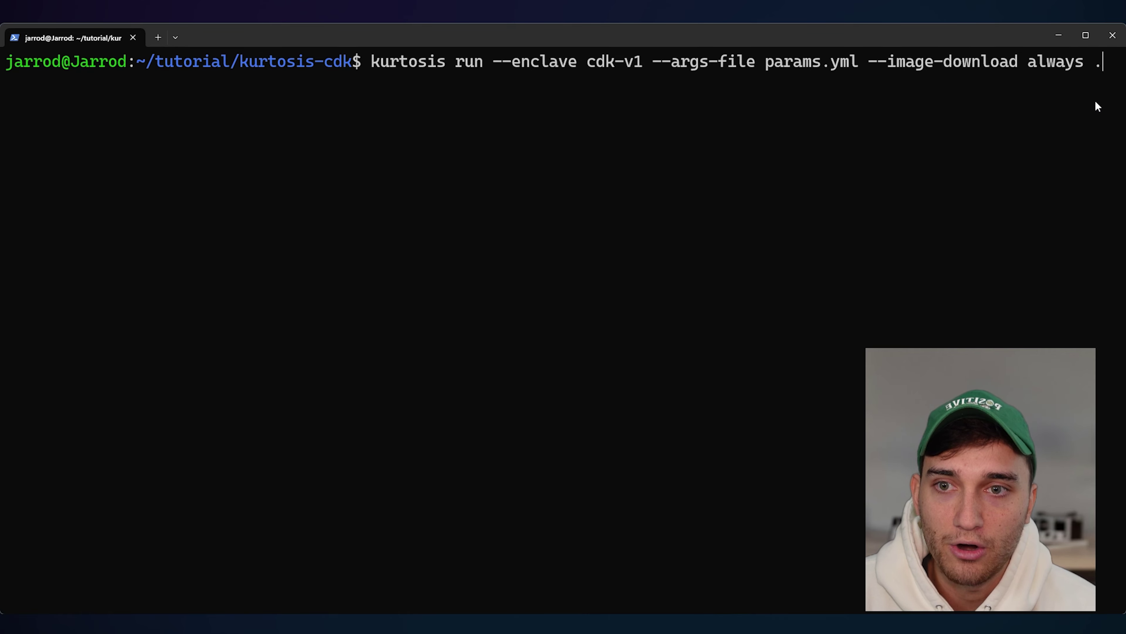
{"action": "left_click_drag", "start_coordinate": [360, 66], "coordinate": [247, 69]}
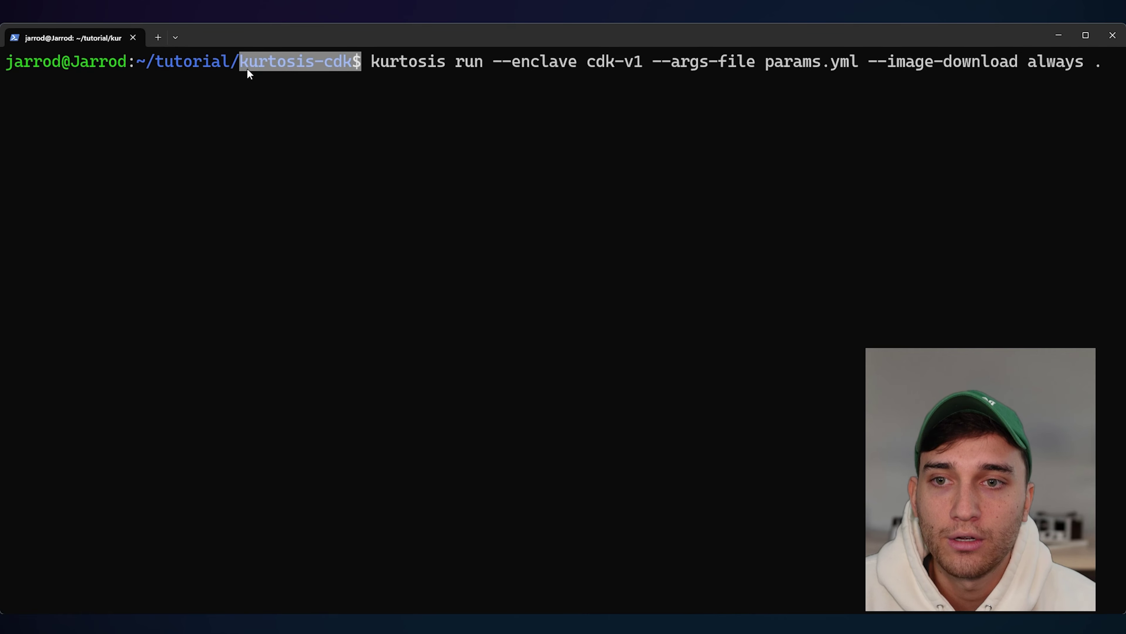
Execute the composed kurtosis run command and go through its output from the beginning
{"action": "left_click", "coordinate": [607, 140]}
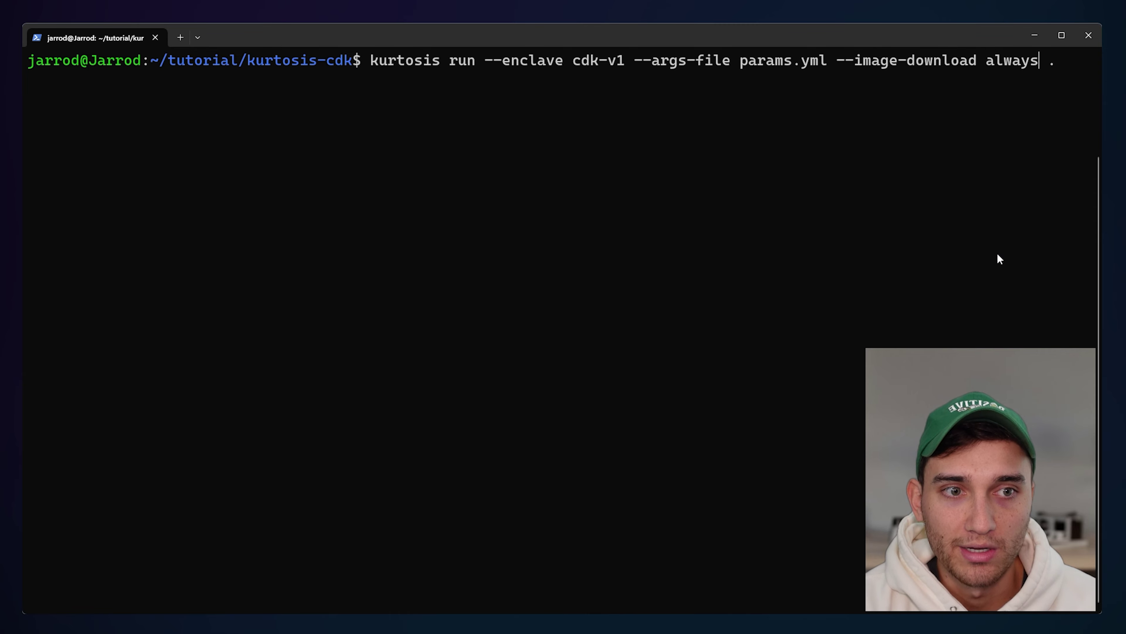
{"action": "key", "text": "Return"}
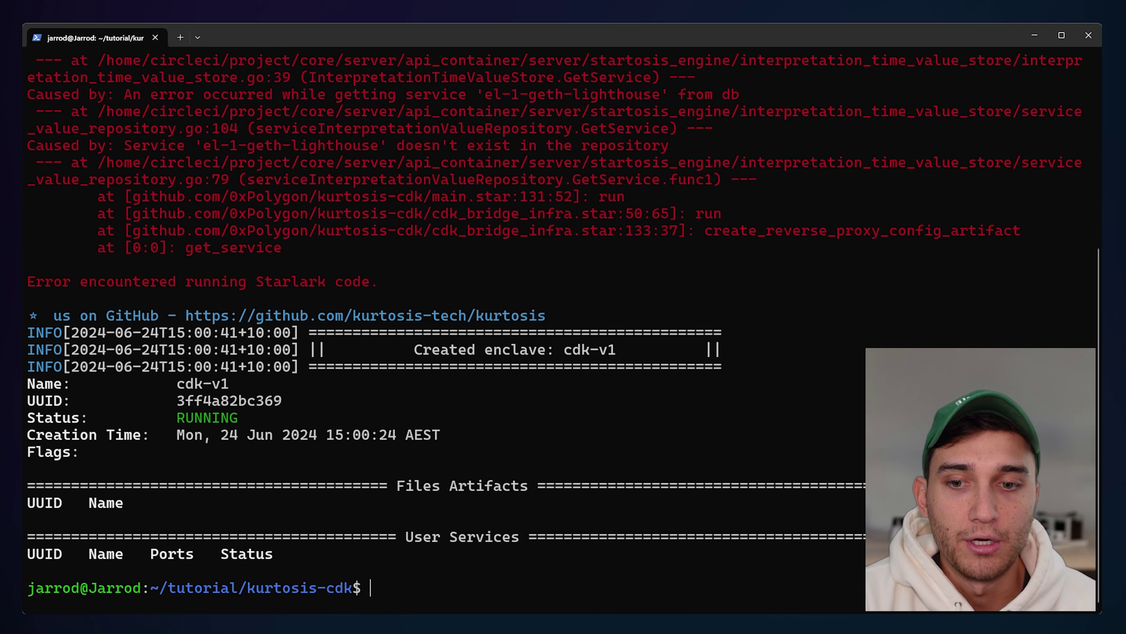
{"action": "scroll", "coordinate": [827, 318], "scroll_direction": "up", "scroll_amount": 4}
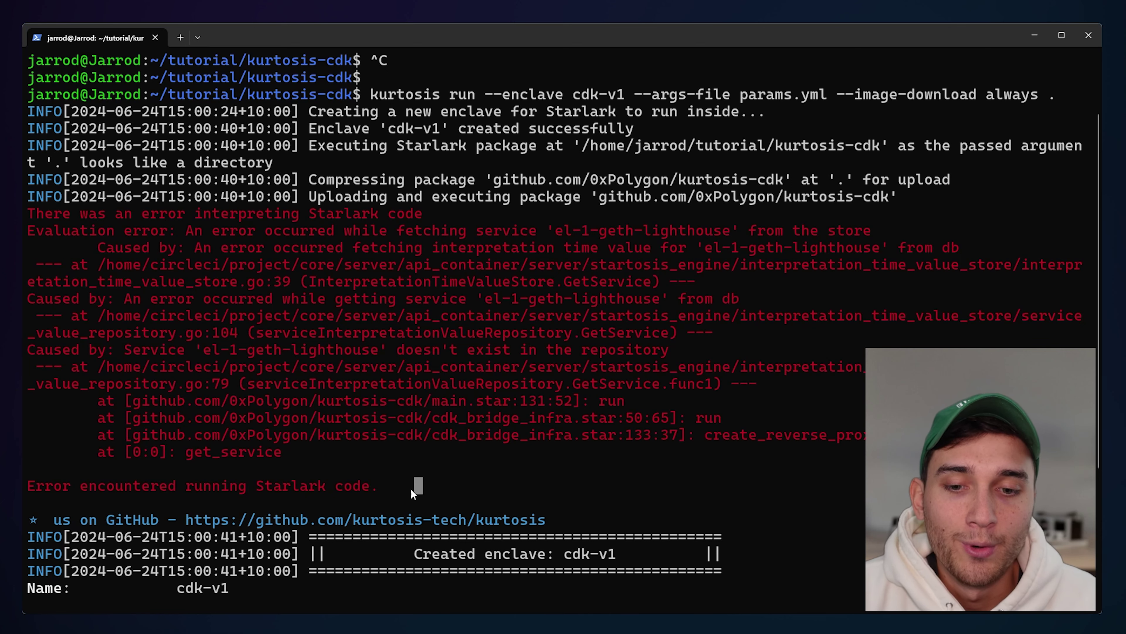
{"action": "left_click_drag", "start_coordinate": [410, 488], "coordinate": [28, 214]}
{"action": "key", "text": "ctrl+c"}
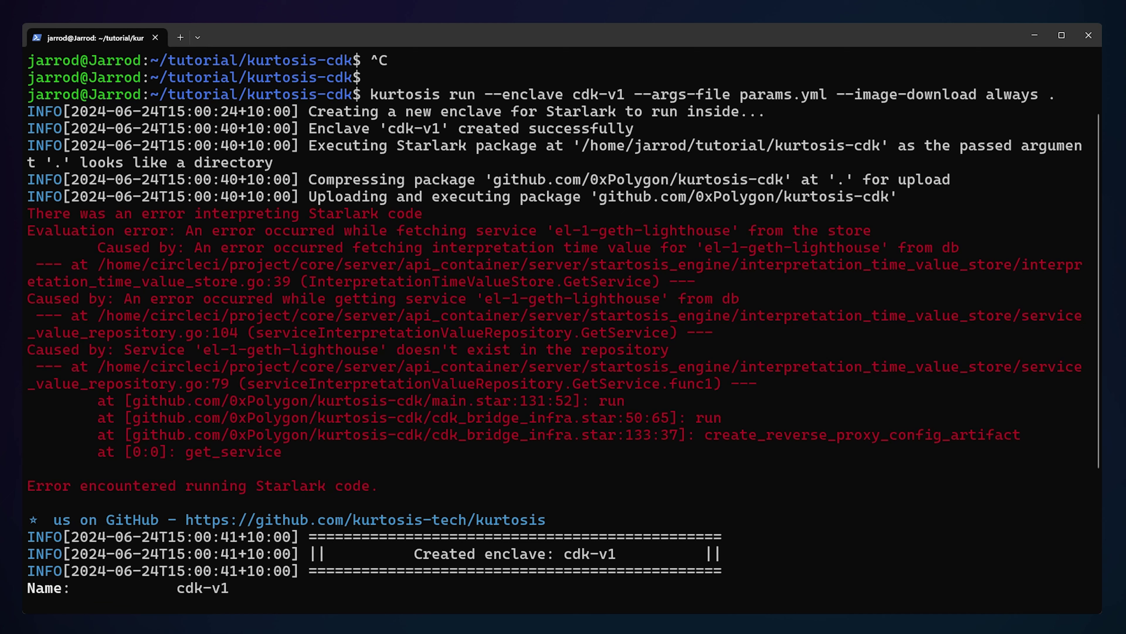
Examine the stack trace entry for cdk_bridge_infra.star:133:37 and its create_reverse_proxy_config_artifact function
{"action": "left_click_drag", "start_coordinate": [433, 435], "coordinate": [638, 437]}
{"action": "left_click", "coordinate": [643, 437]}
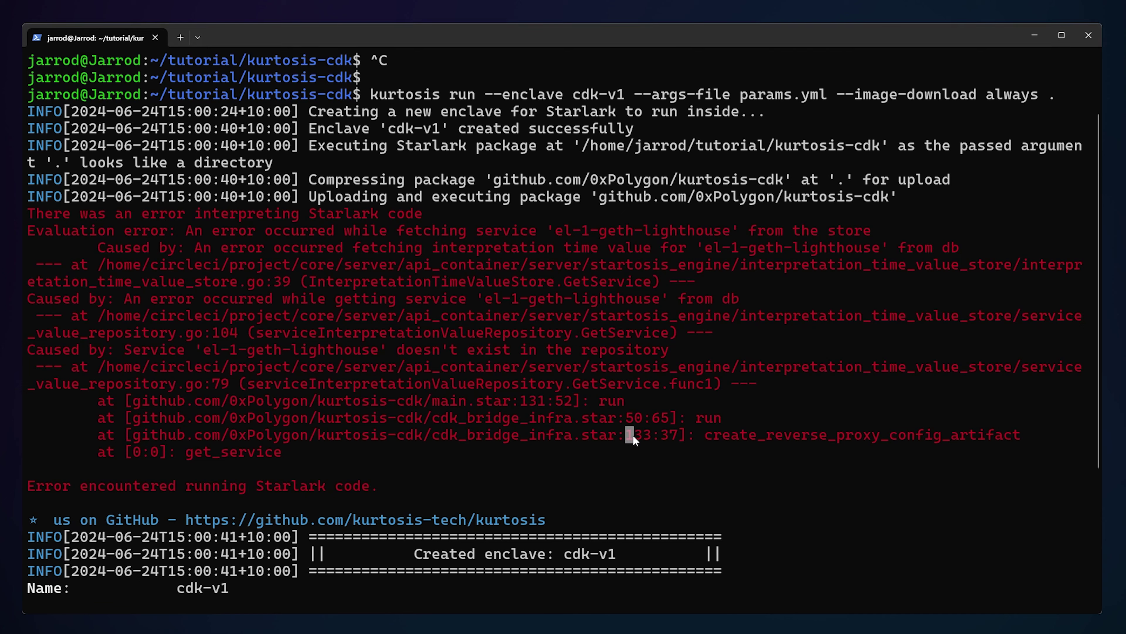
{"action": "left_click_drag", "start_coordinate": [704, 437], "coordinate": [942, 446]}
{"action": "left_click", "coordinate": [941, 445]}
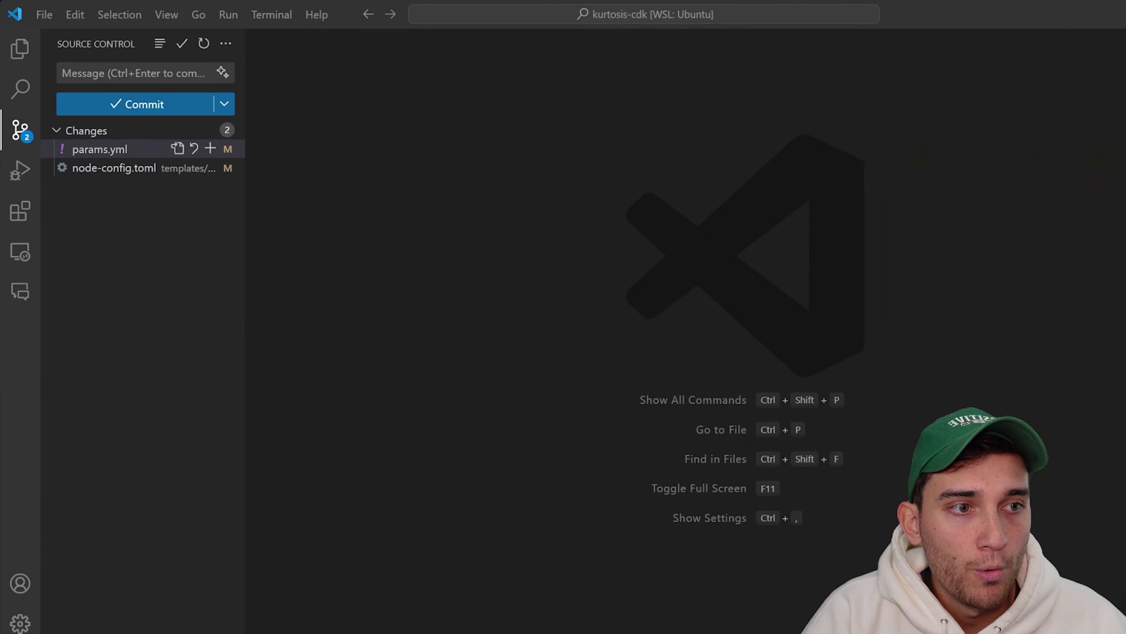
Switch to VS Code, open cdk_bridge_infra.star, and inspect the l1rpc_service assignment on line 133
{"action": "key", "text": "ctrl+shift+e"}
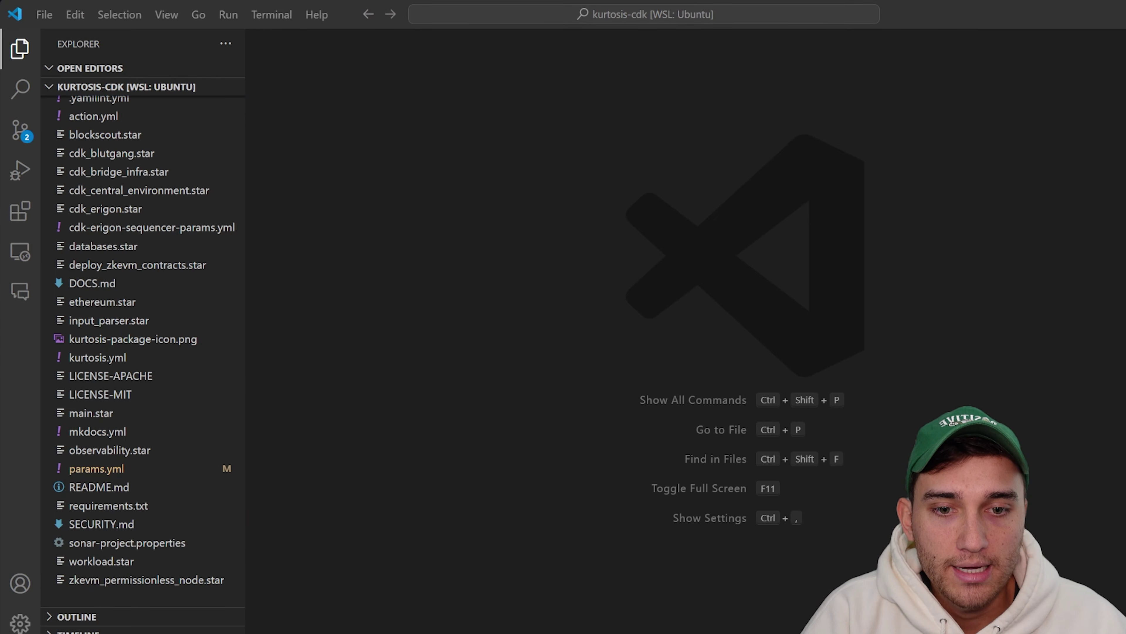
{"action": "scroll", "coordinate": [168, 301], "scroll_direction": "up", "scroll_amount": 4}
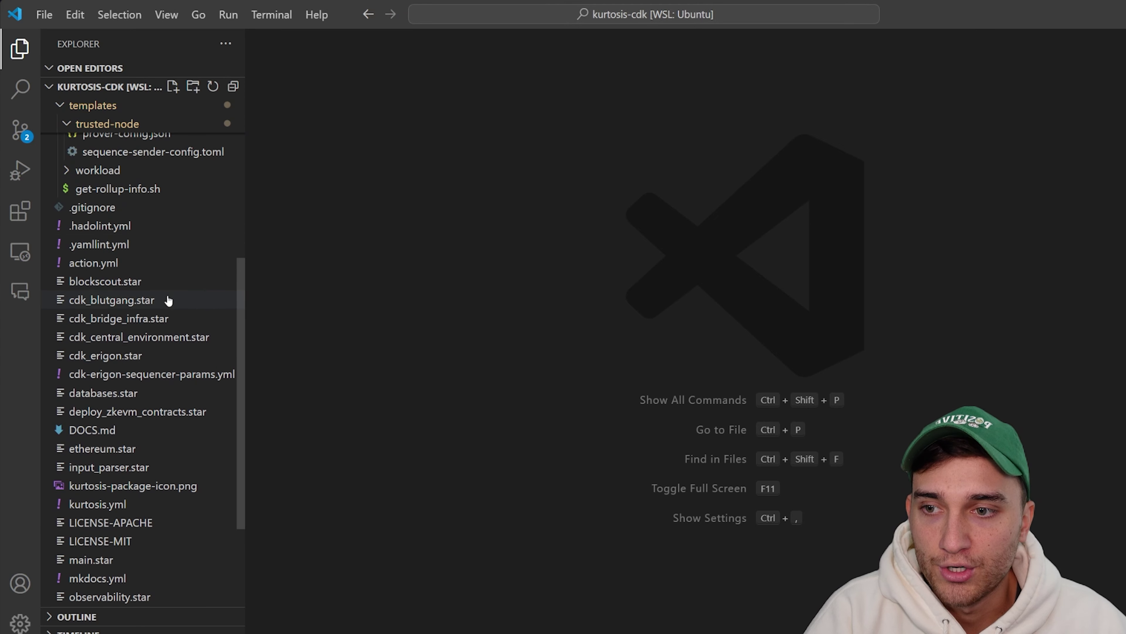
{"action": "left_click", "coordinate": [144, 319]}
{"action": "scroll", "coordinate": [667, 340], "scroll_direction": "up", "scroll_amount": 1}
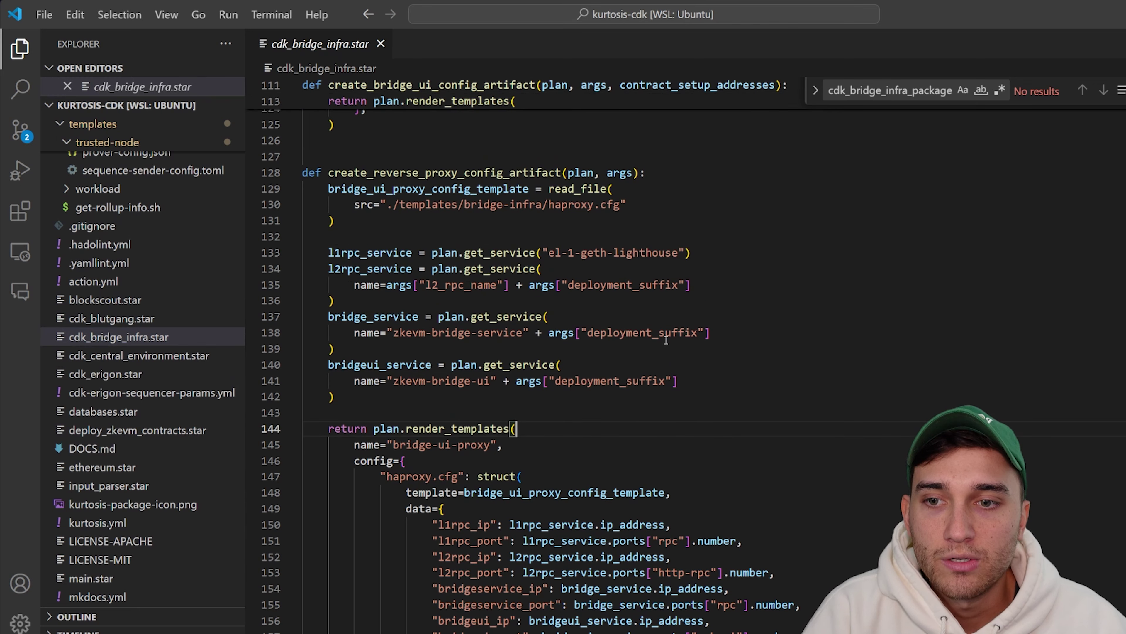
{"action": "left_click_drag", "start_coordinate": [739, 249], "coordinate": [298, 246]}
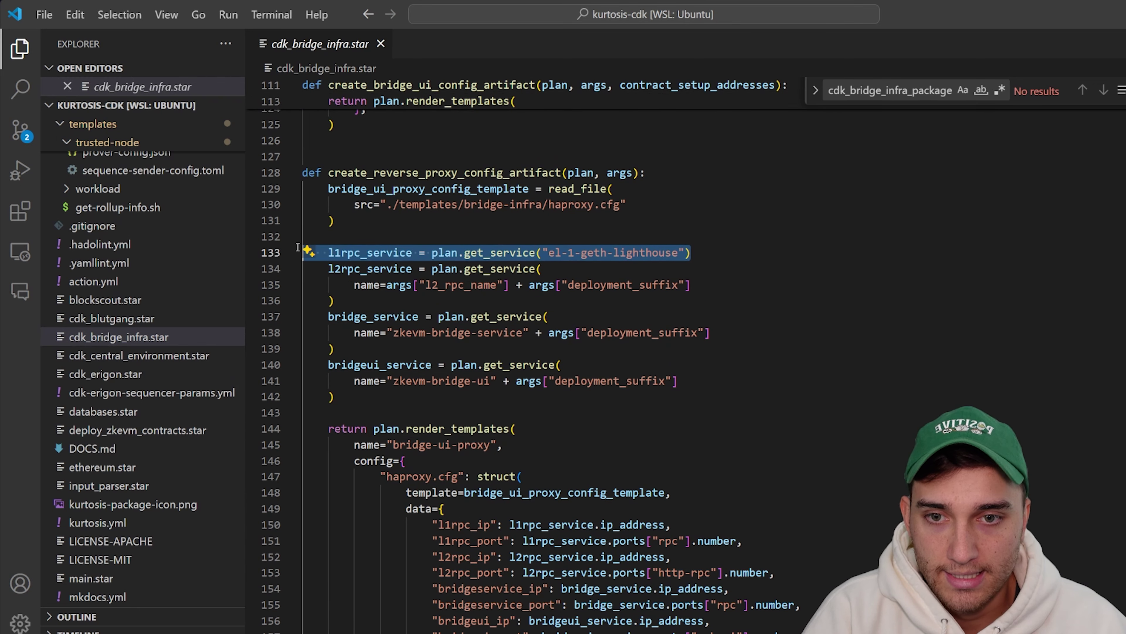
{"action": "left_click", "coordinate": [734, 260]}
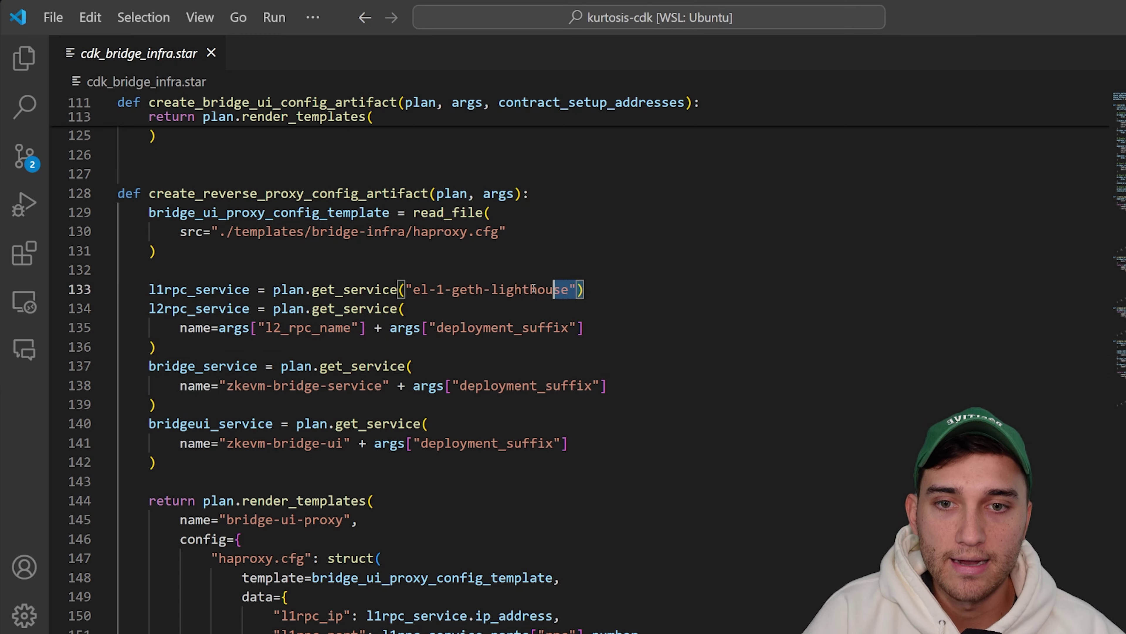
{"action": "left_click_drag", "start_coordinate": [585, 289], "coordinate": [123, 288]}
{"action": "left_click_drag", "start_coordinate": [681, 291], "coordinate": [148, 290]}
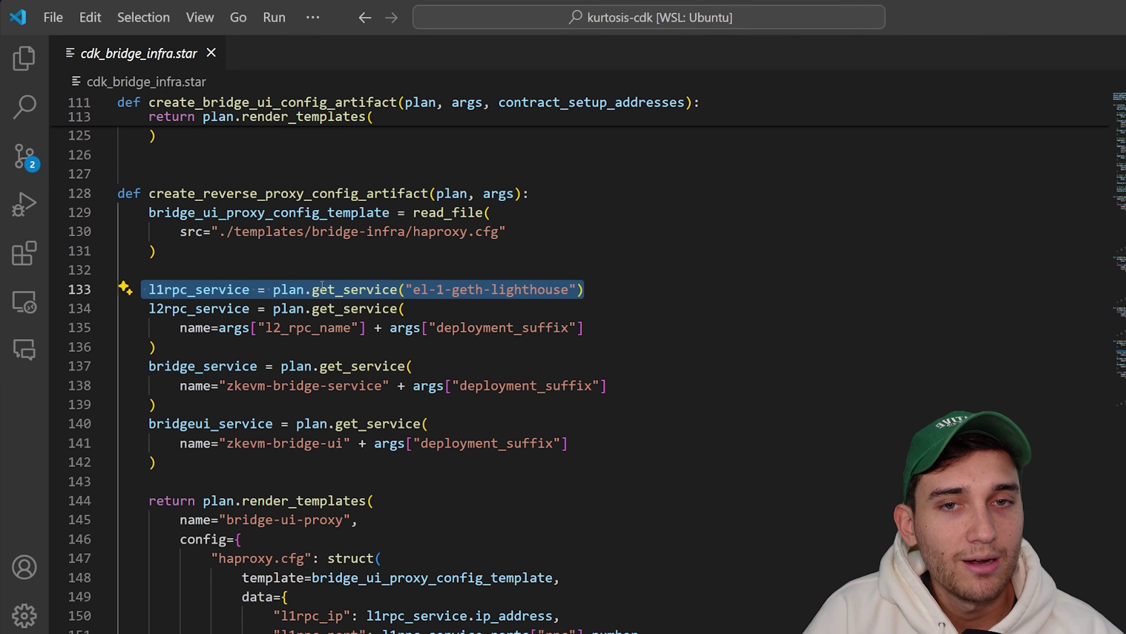
Switch to the 0xPolygon/kurtosis-cdk issues on GitHub and read the issue "bridge deployment don't support custom L1 RPC"
{"action": "key", "text": "alt+Tab"}
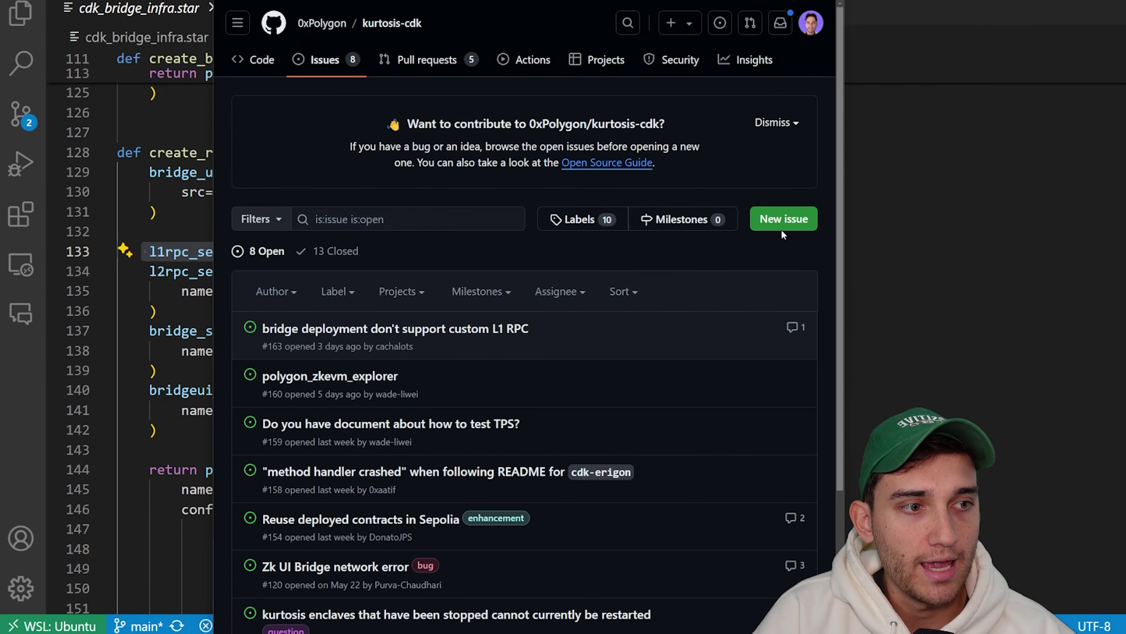
{"action": "left_click_drag", "start_coordinate": [262, 328], "coordinate": [528, 328]}
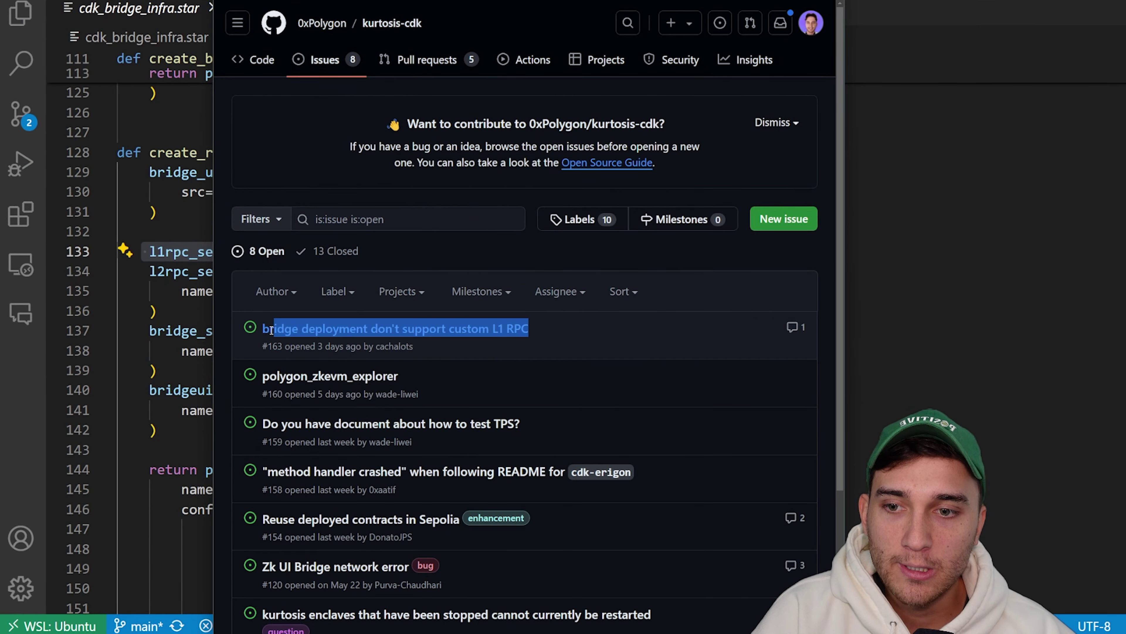
{"action": "left_click", "coordinate": [468, 314]}
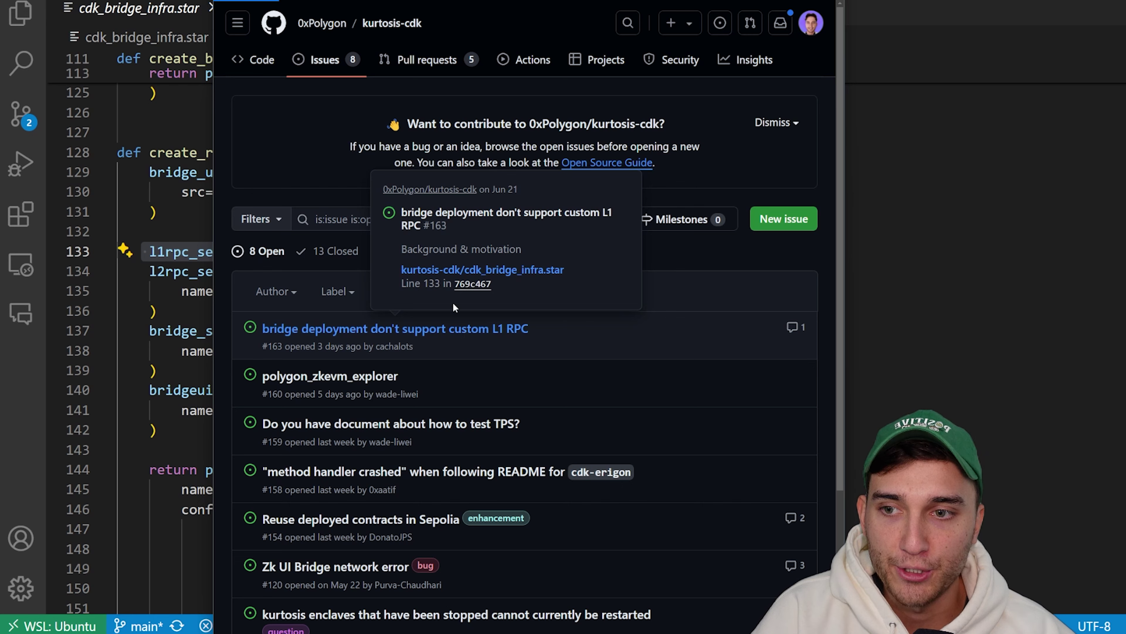
{"action": "left_click", "coordinate": [465, 331]}
{"action": "left_click_drag", "start_coordinate": [377, 347], "coordinate": [418, 348]}
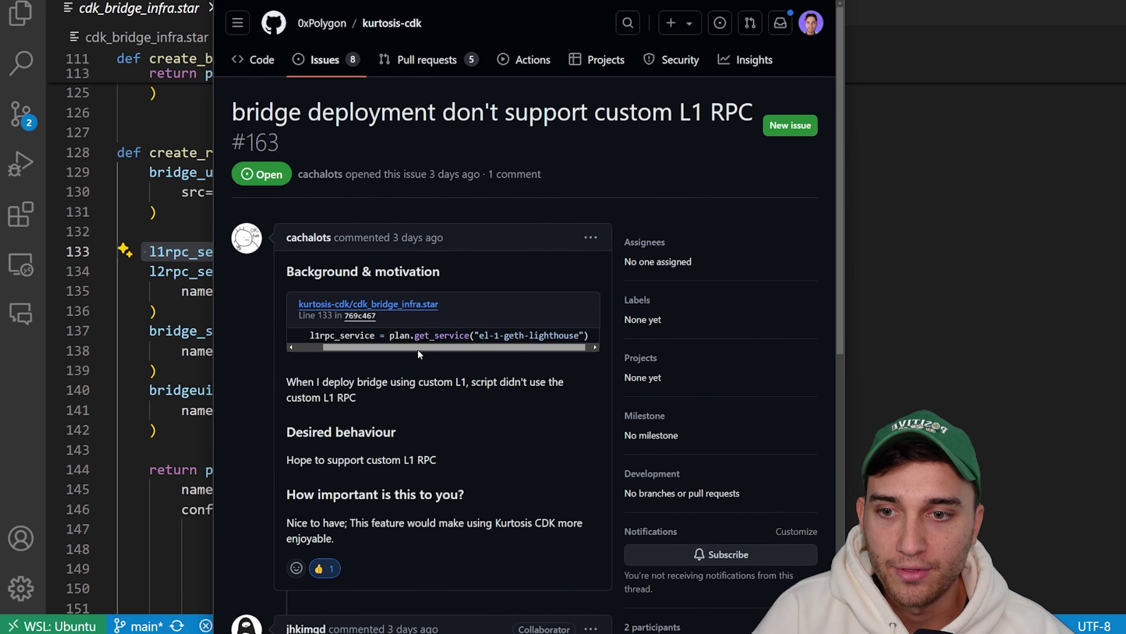
{"action": "scroll", "coordinate": [493, 362], "scroll_direction": "down", "scroll_amount": 1}
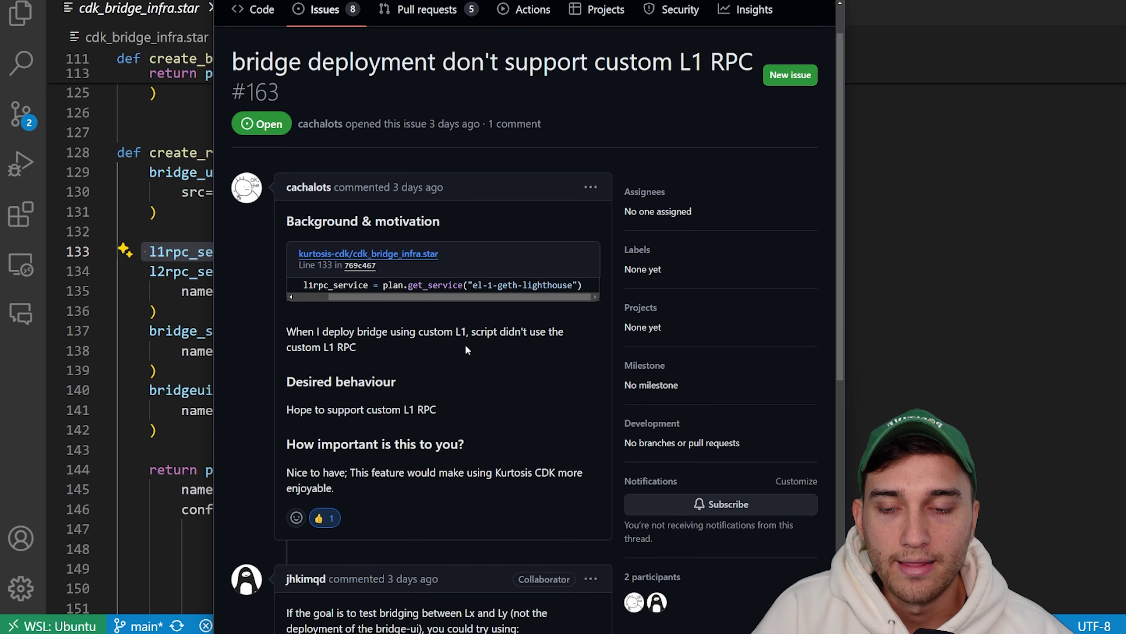
Return to VS Code and search the whole project for "el-1-geth-lighthouse", taken from line 133
{"action": "key", "text": "alt+Tab"}
{"action": "left_click_drag", "start_coordinate": [599, 252], "coordinate": [143, 253]}
{"action": "left_click_drag", "start_coordinate": [422, 252], "coordinate": [588, 252]}
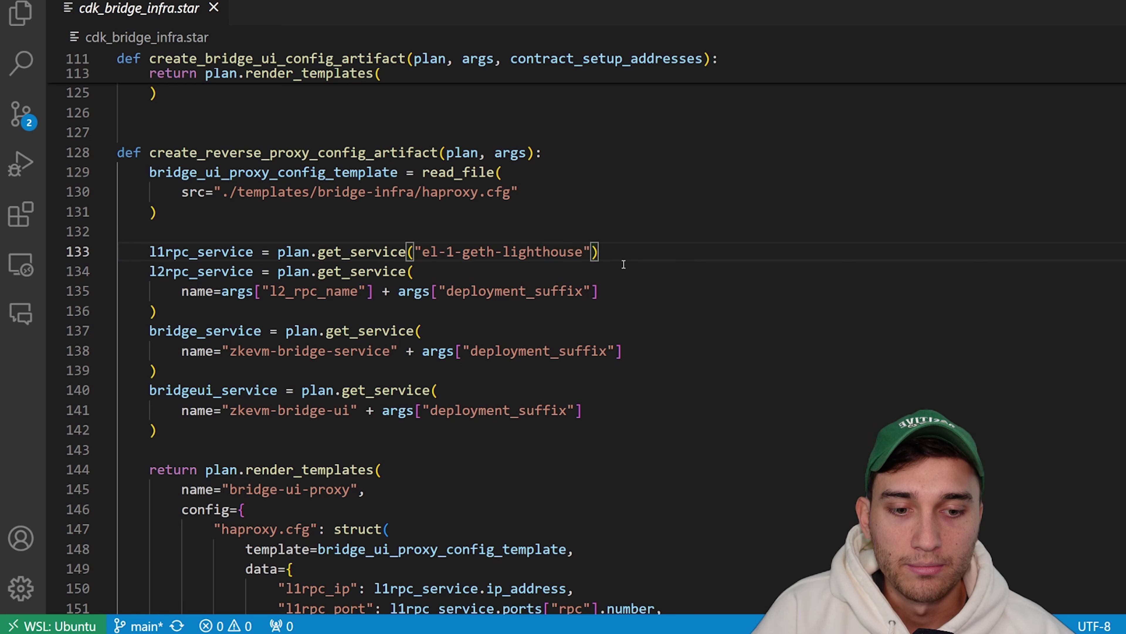
{"action": "key", "text": "ctrl+shift+f"}
{"action": "left_click", "coordinate": [782, 252]}
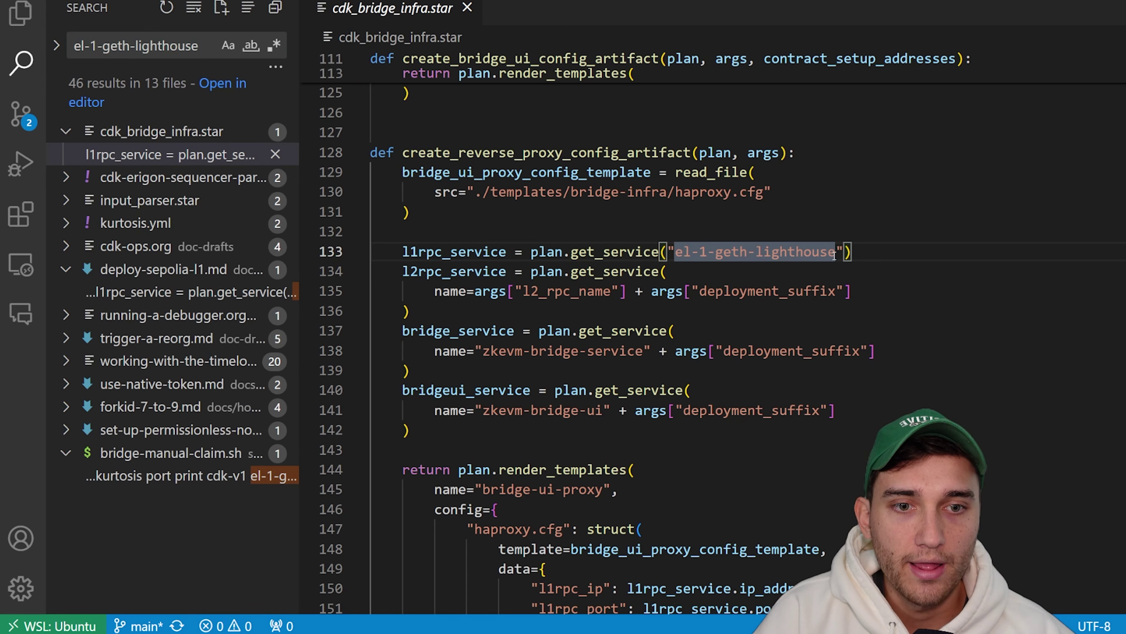
{"action": "key", "text": "ctrl+shift+f"}
{"action": "key", "text": "BackSpace"}
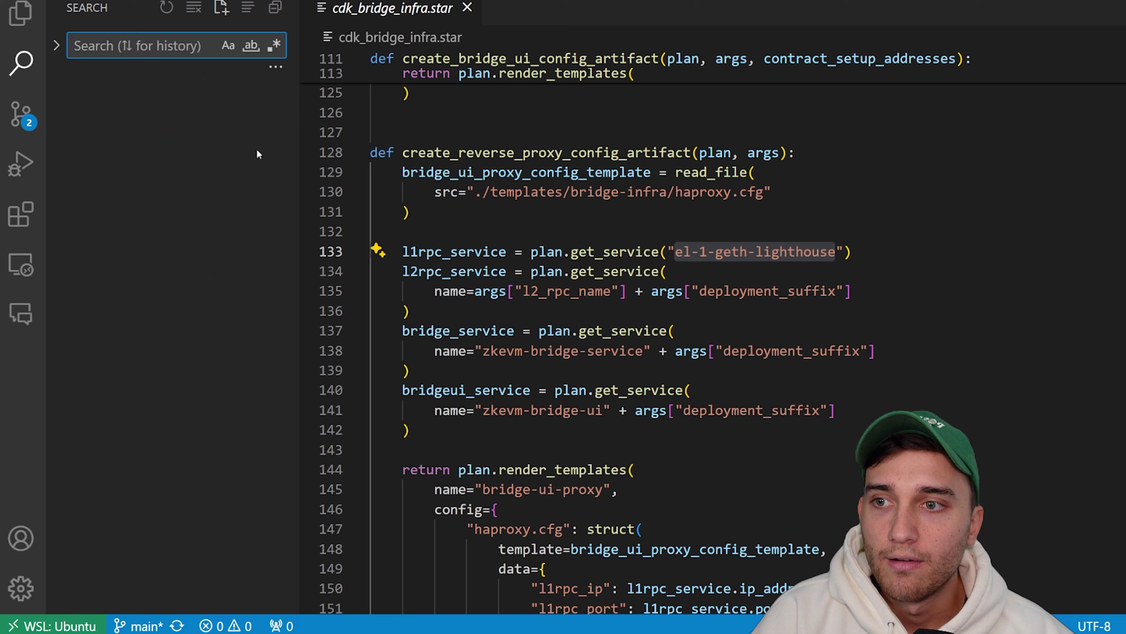
{"action": "left_click_drag", "start_coordinate": [675, 252], "coordinate": [836, 252]}
{"action": "key", "text": "ctrl+shift+f"}
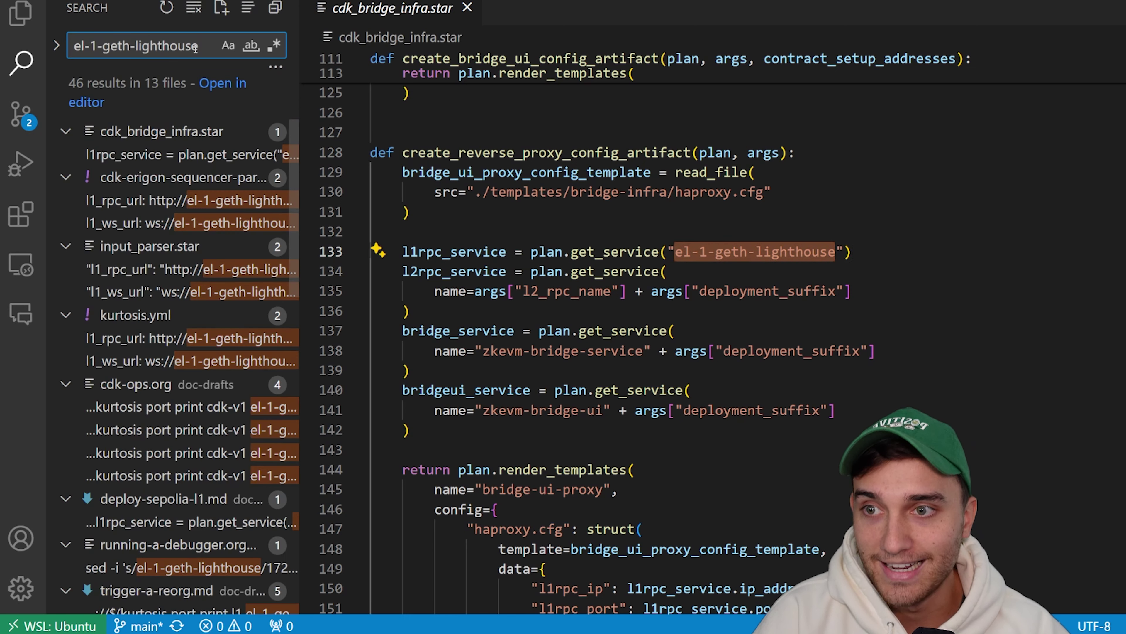
Open the deploy-sepolia-l1.md match with a Markdown preview beside it, hide the sidebar, and widen the preview
{"action": "scroll", "coordinate": [188, 258], "scroll_direction": "down", "scroll_amount": 1}
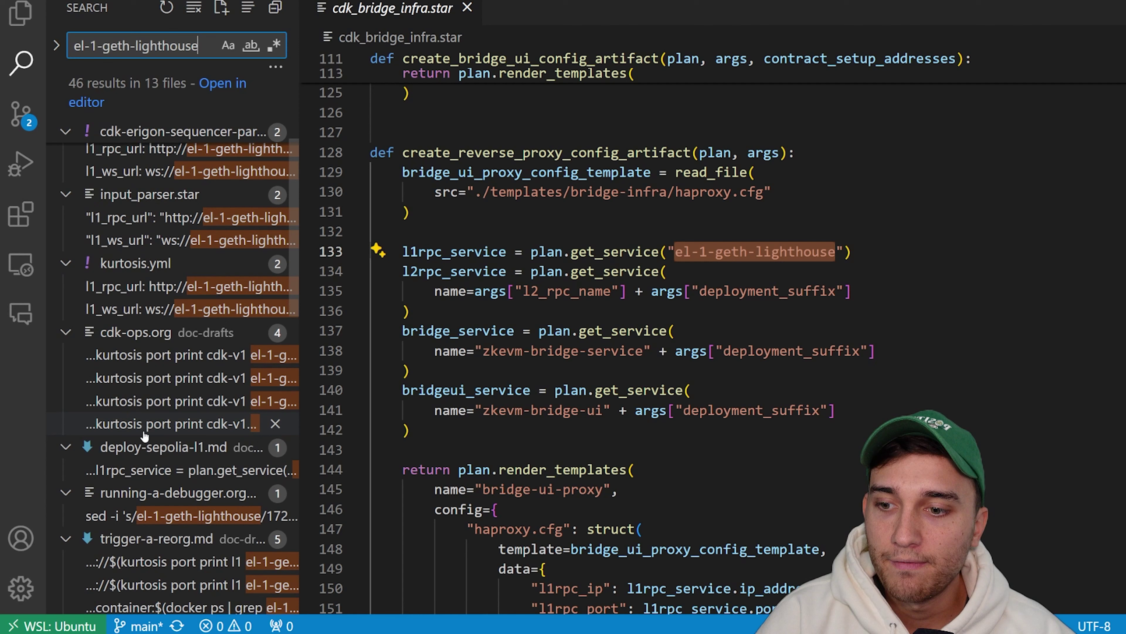
{"action": "left_click", "coordinate": [163, 468]}
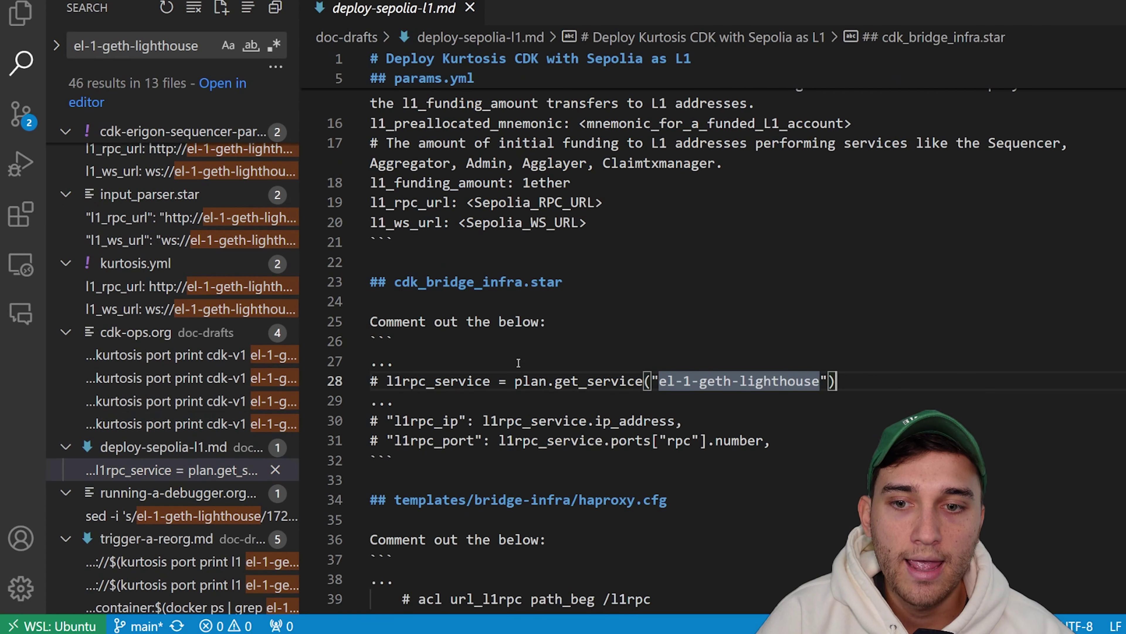
{"action": "key", "text": "ctrl+k"}
{"action": "key", "text": "v"}
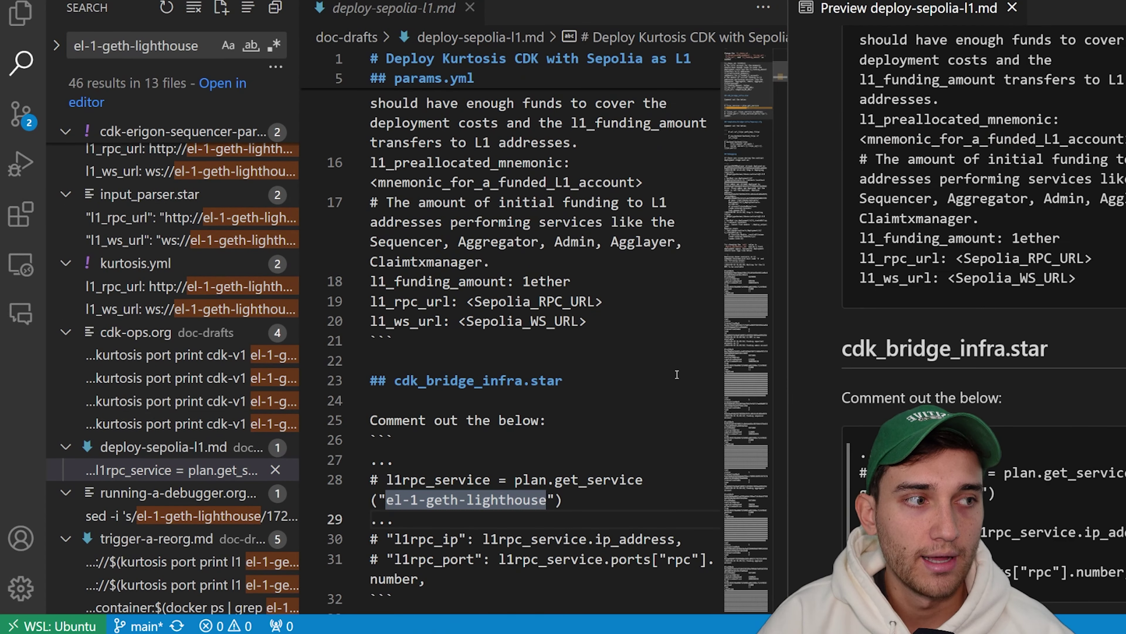
{"action": "key", "text": "ctrl+b"}
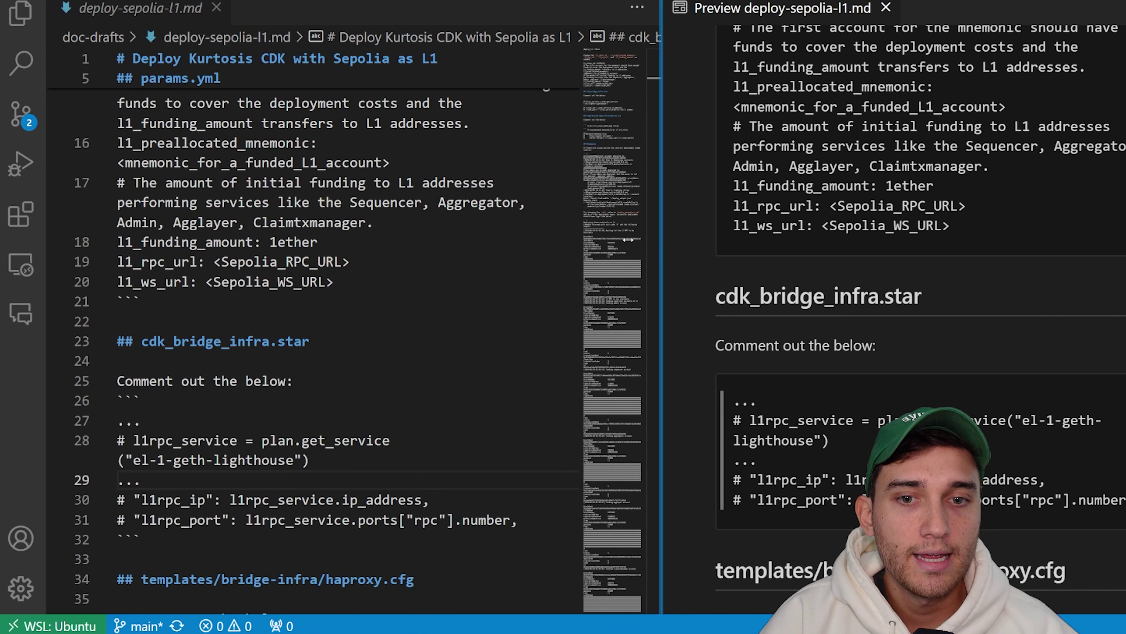
{"action": "left_click_drag", "start_coordinate": [662, 255], "coordinate": [352, 245]}
Review the lines to comment out under the cdk_bridge_infra.star heading in the preview
{"action": "left_click_drag", "start_coordinate": [430, 367], "coordinate": [844, 427]}
{"action": "left_click", "coordinate": [844, 427]}
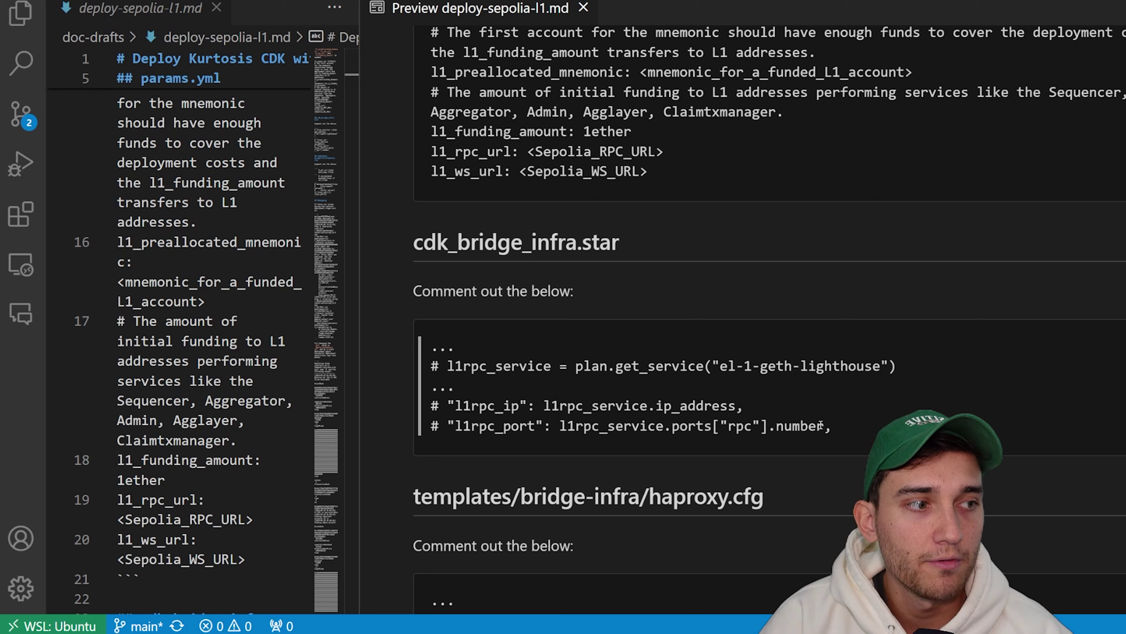
{"action": "left_click_drag", "start_coordinate": [833, 426], "coordinate": [438, 358]}
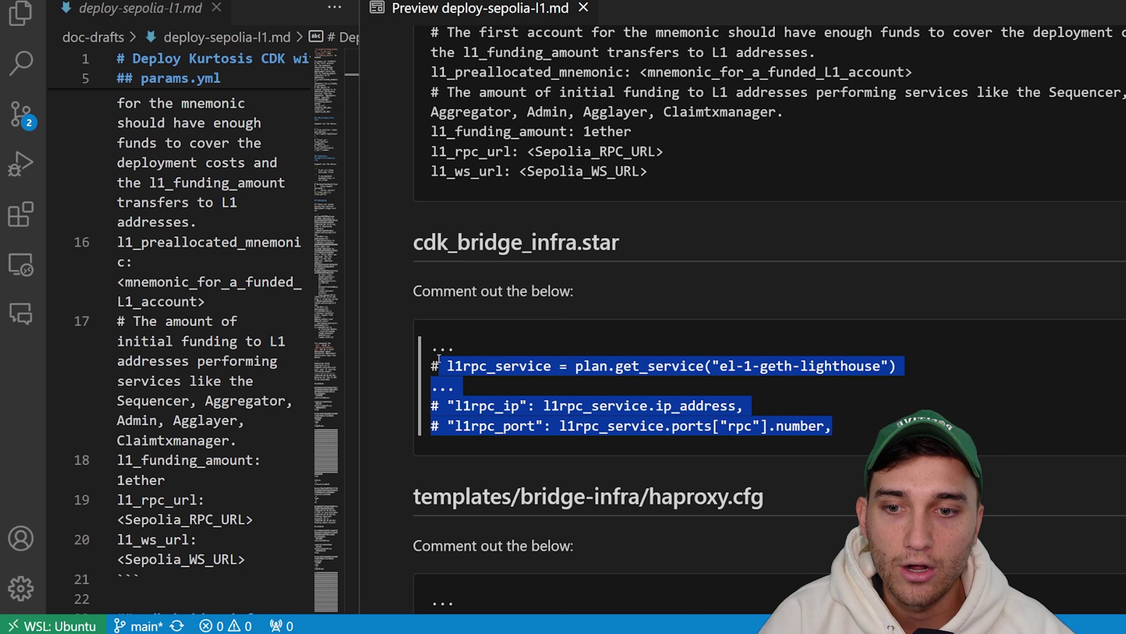
{"action": "left_click", "coordinate": [466, 373]}
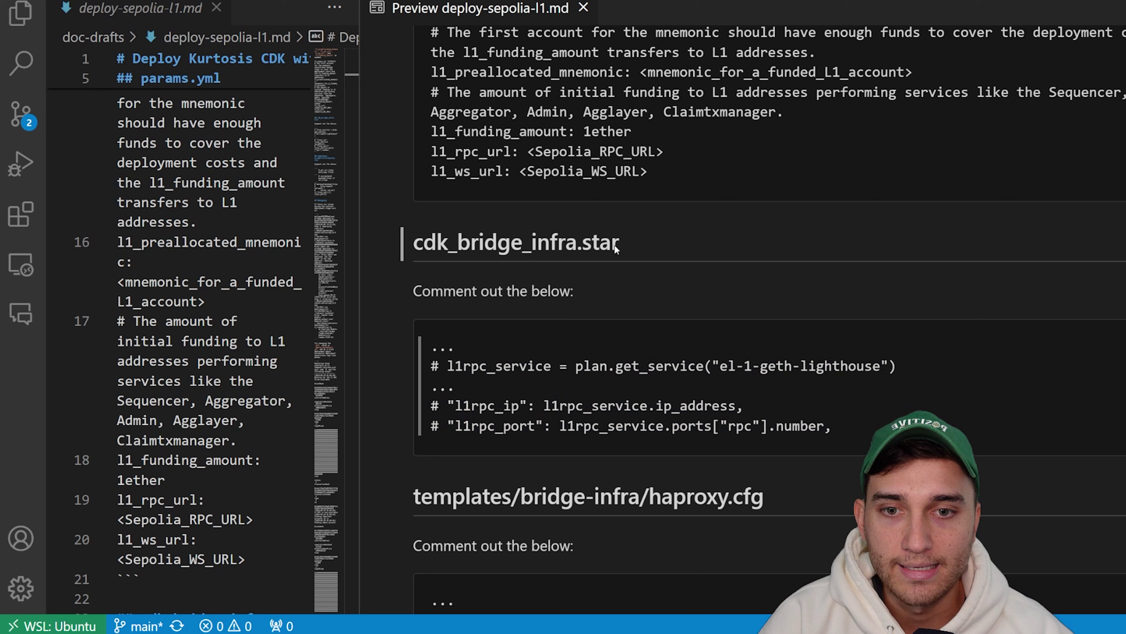
Copy the cdk_bridge_infra.star heading from the preview and use it to open that file through quick file search
{"action": "left_click_drag", "start_coordinate": [621, 247], "coordinate": [407, 244]}
{"action": "key", "text": "ctrl+c"}
{"action": "key", "text": "ctrl+p"}
{"action": "key", "text": "ctrl+v"}
{"action": "key", "text": "Return"}
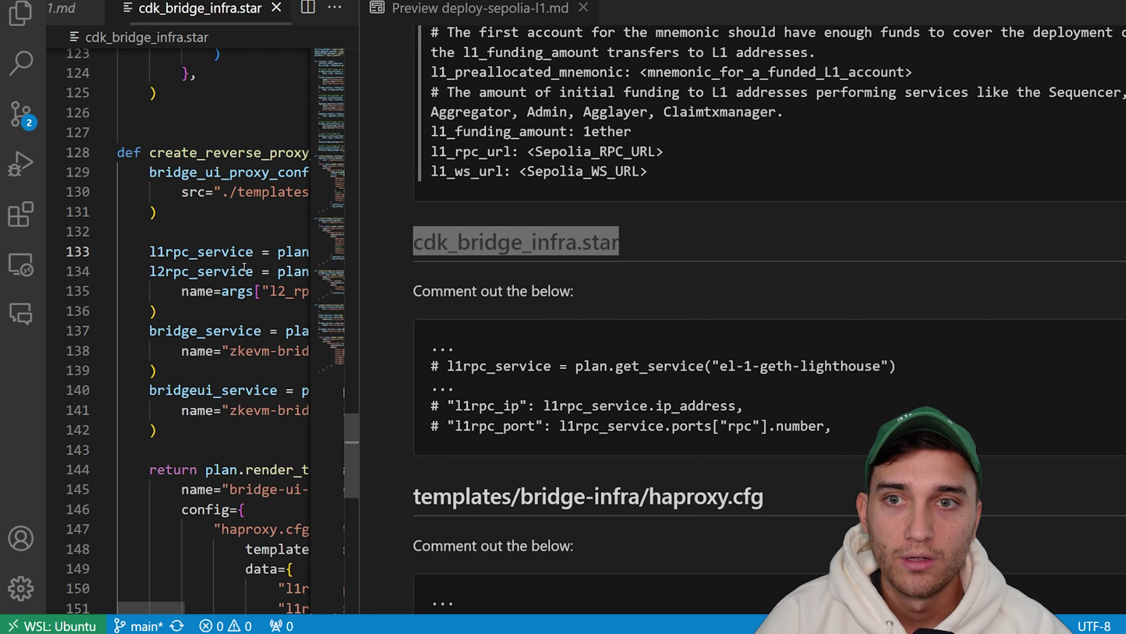
Widen the code editor and comment out the l1rpc_service line (133) in cdk_bridge_infra.star
{"action": "left_click", "coordinate": [503, 361]}
{"action": "left_click_drag", "start_coordinate": [447, 366], "coordinate": [551, 366]}
{"action": "left_click", "coordinate": [196, 270]}
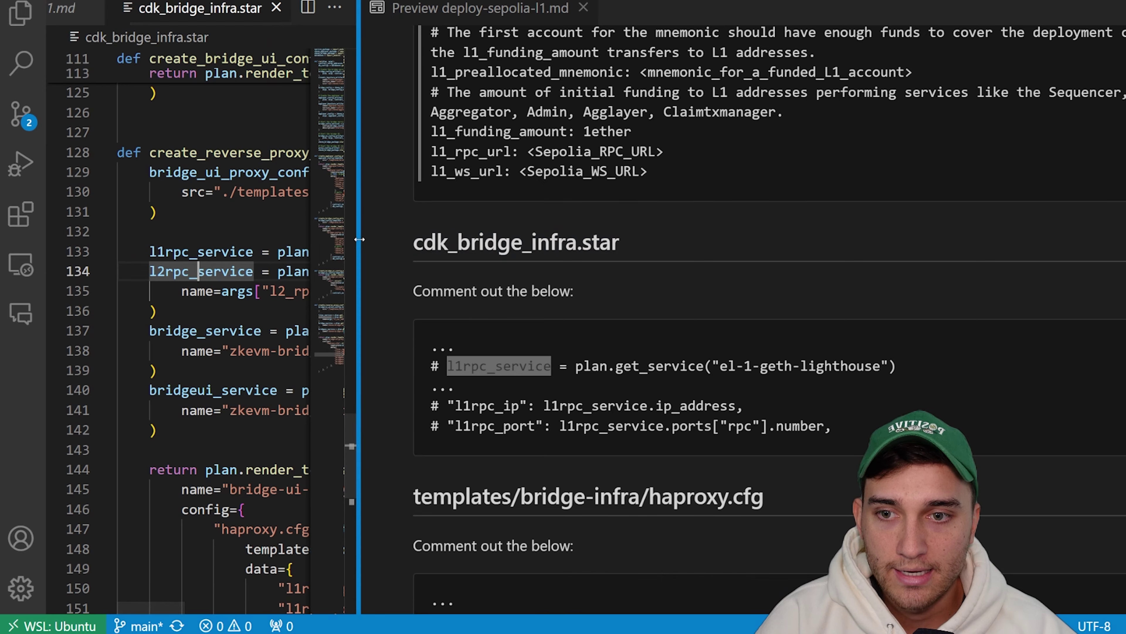
{"action": "left_click_drag", "start_coordinate": [357, 254], "coordinate": [785, 254]}
{"action": "left_click", "coordinate": [548, 252]}
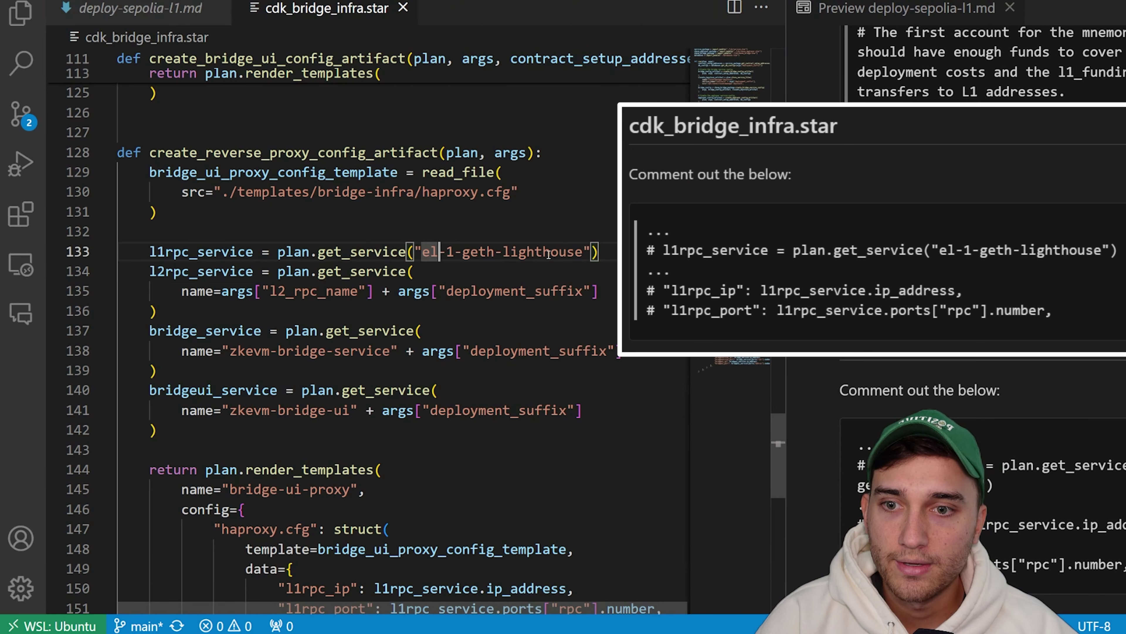
{"action": "key", "text": "ctrl+slash"}
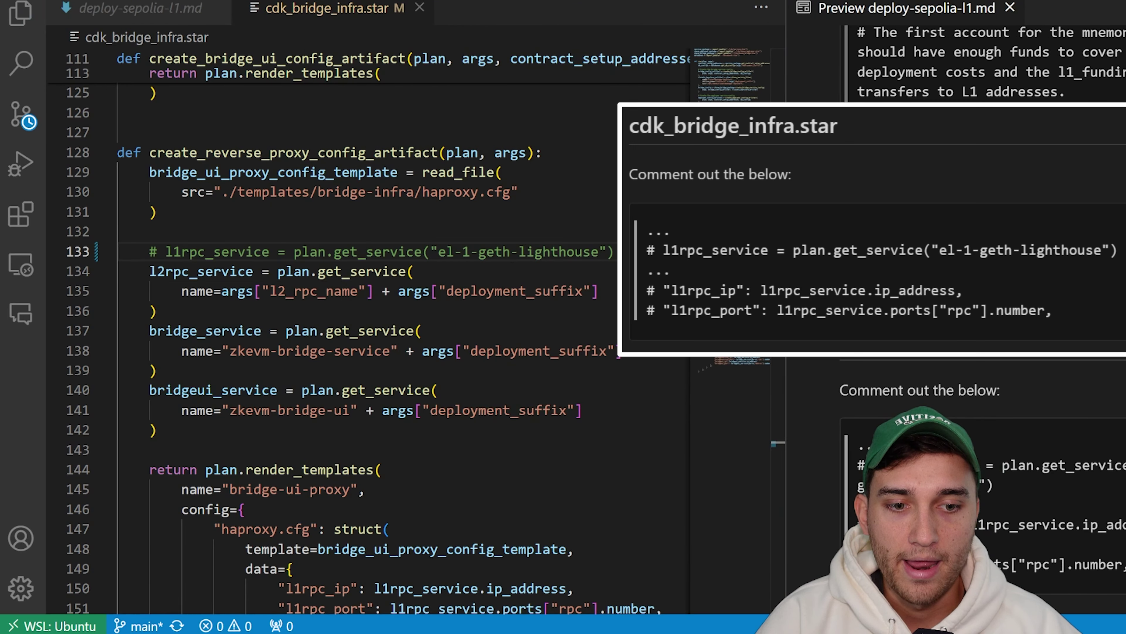
Comment out the "l1rpc_ip" entry on line 150 in the haproxy.cfg template data
{"action": "left_click", "coordinate": [416, 469]}
{"action": "scroll", "coordinate": [416, 468], "scroll_direction": "down", "scroll_amount": 2}
{"action": "scroll", "coordinate": [416, 468], "scroll_direction": "down", "scroll_amount": 2}
{"action": "double_click", "coordinate": [470, 405]}
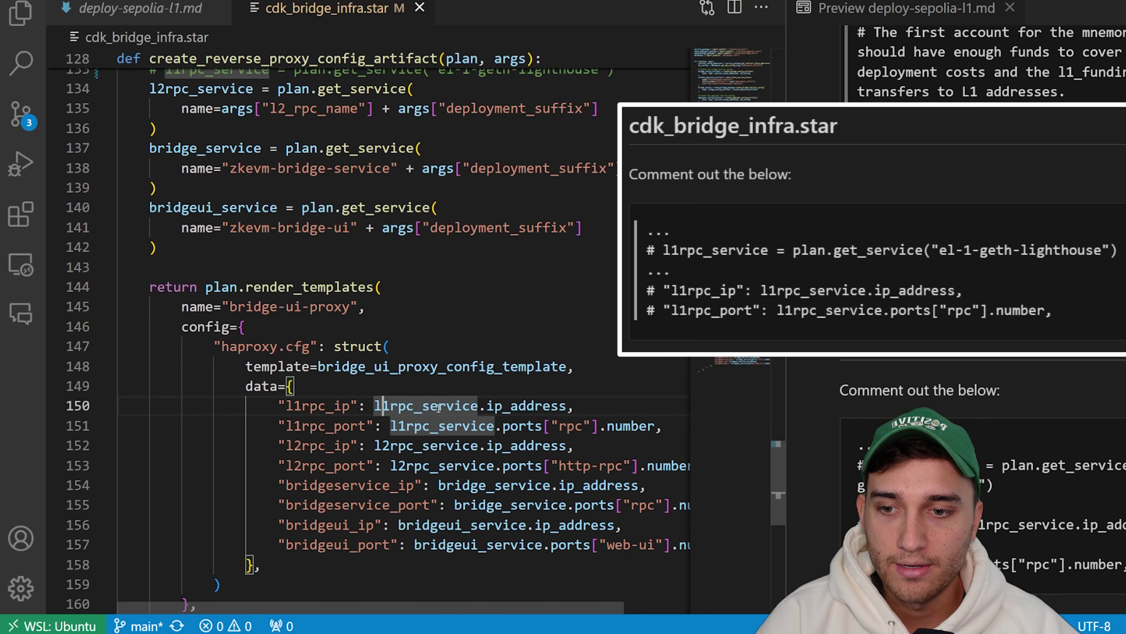
{"action": "scroll", "coordinate": [474, 399], "scroll_direction": "down", "scroll_amount": 1}
{"action": "left_click", "coordinate": [506, 380]}
{"action": "scroll", "coordinate": [1028, 378], "scroll_direction": "down", "scroll_amount": 4}
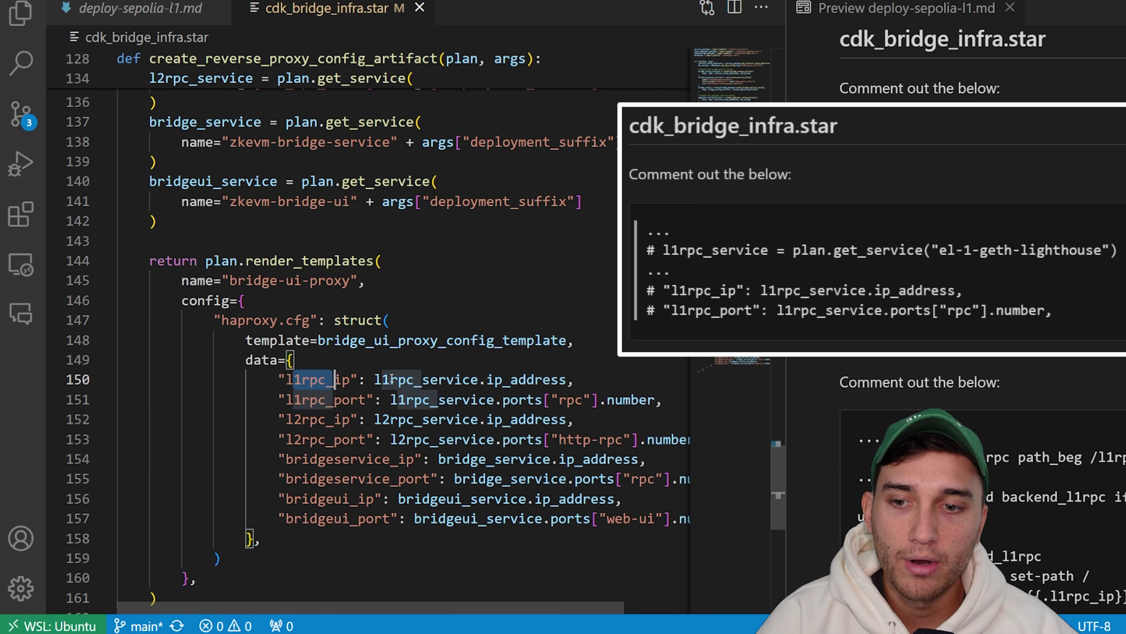
{"action": "left_click", "coordinate": [527, 380]}
{"action": "key", "text": "ctrl+slash"}
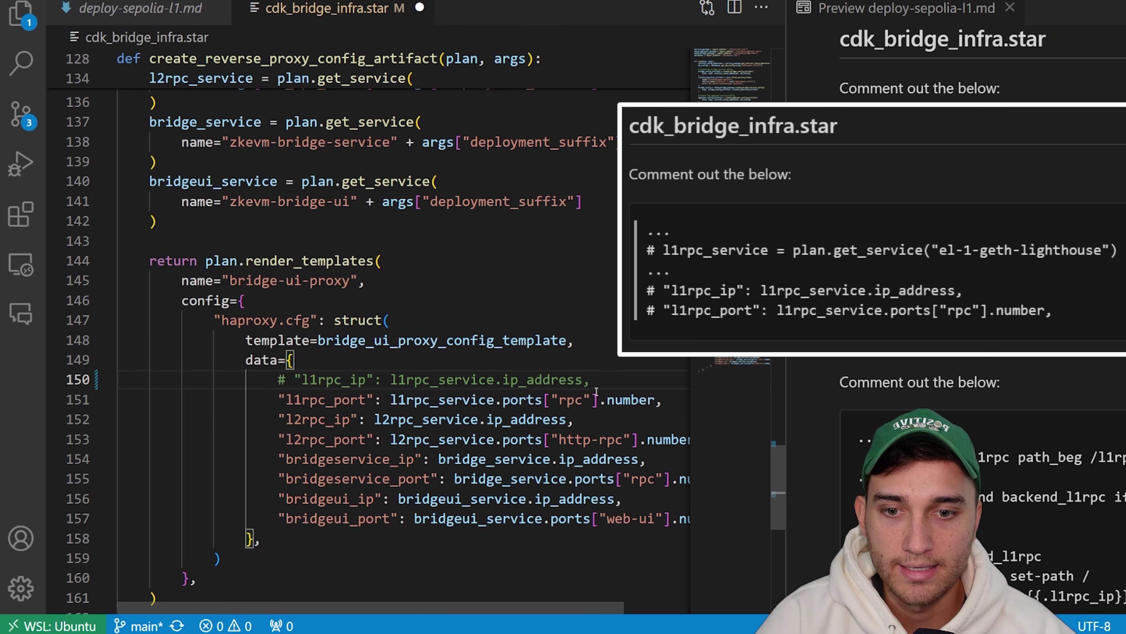
Comment out the "l1rpc_port" entry on line 151 in the haproxy.cfg template data and save cdk_bridge_infra.star
{"action": "left_click_drag", "start_coordinate": [592, 380], "coordinate": [251, 382]}
{"action": "scroll", "coordinate": [292, 412], "scroll_direction": "up", "scroll_amount": 4}
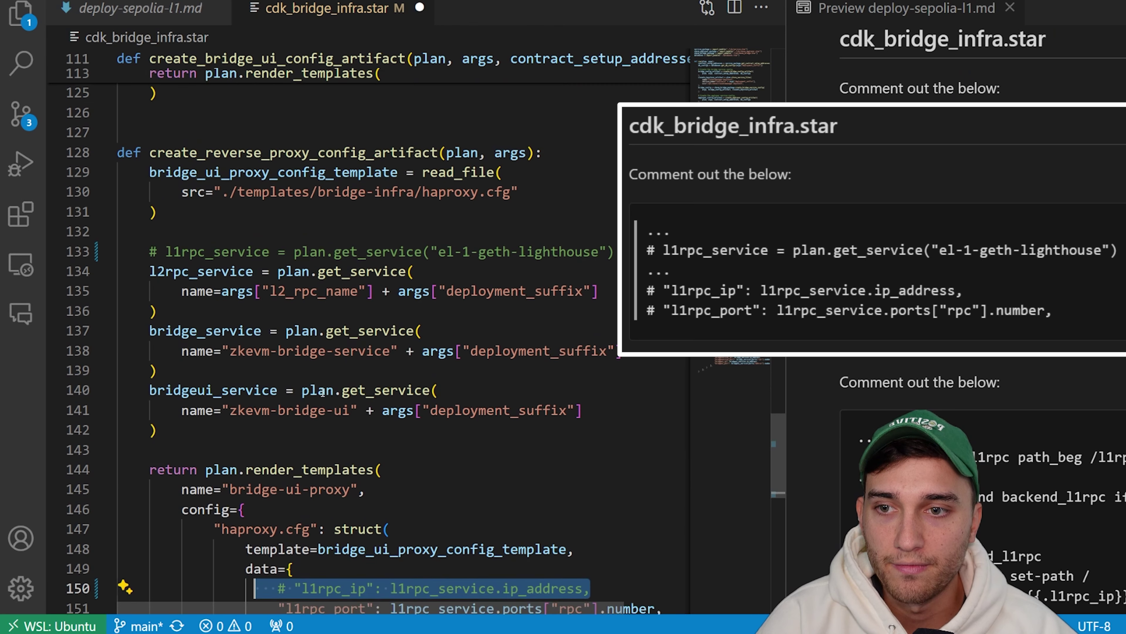
{"action": "left_click_drag", "start_coordinate": [614, 279], "coordinate": [119, 280]}
{"action": "scroll", "coordinate": [160, 290], "scroll_direction": "down", "scroll_amount": 4}
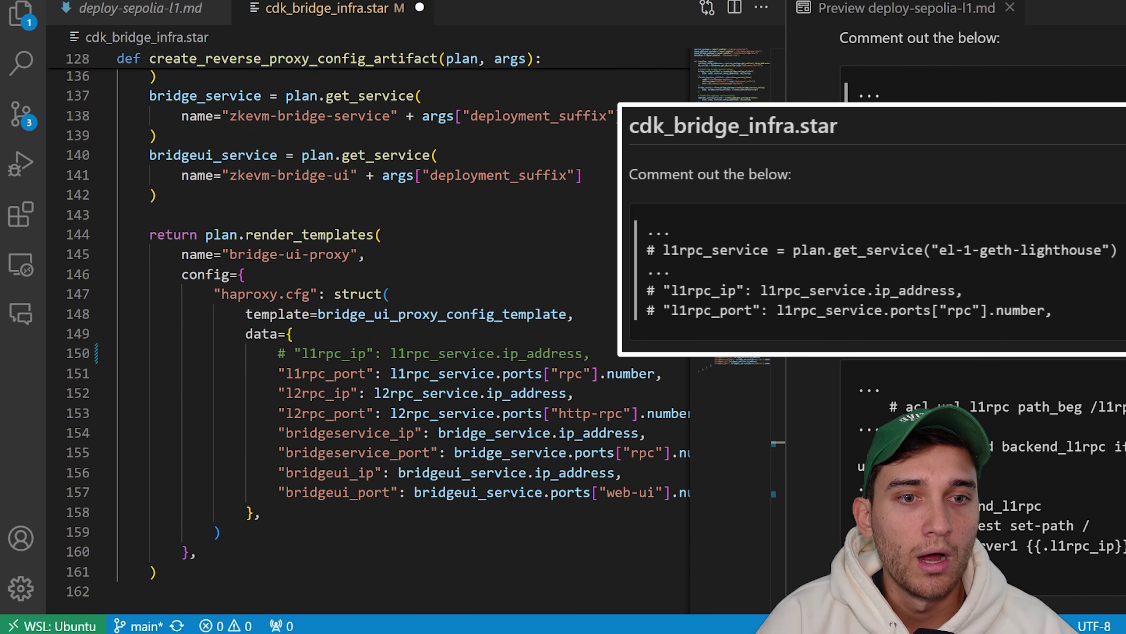
{"action": "left_click", "coordinate": [541, 354]}
{"action": "left_click", "coordinate": [509, 374]}
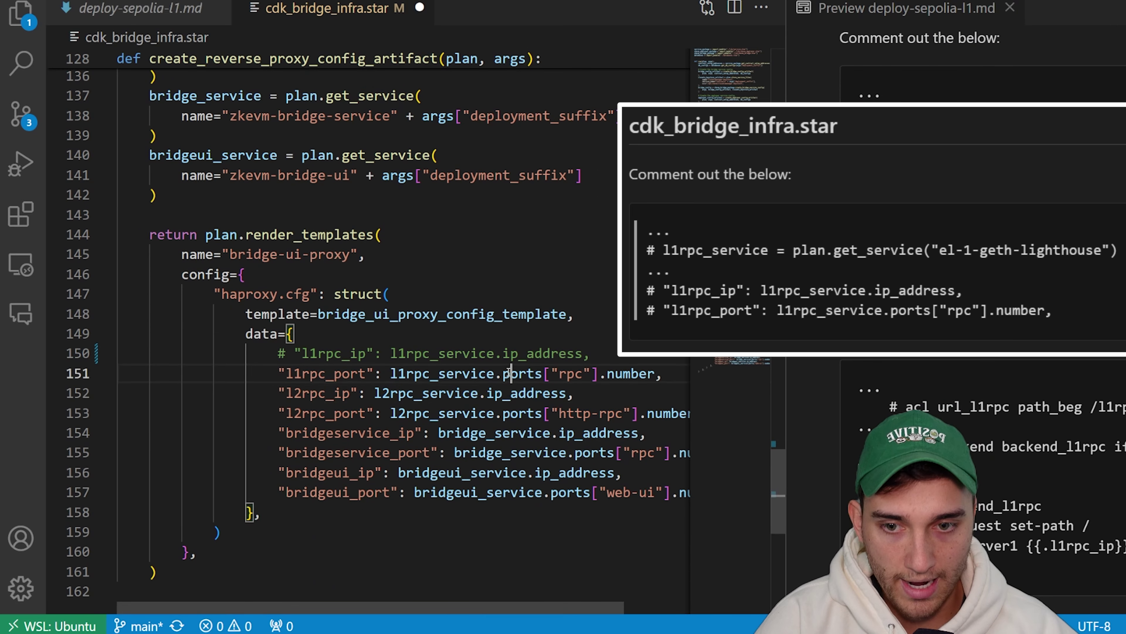
{"action": "key", "text": "ctrl+slash"}
{"action": "triple_click", "coordinate": [510, 374]}
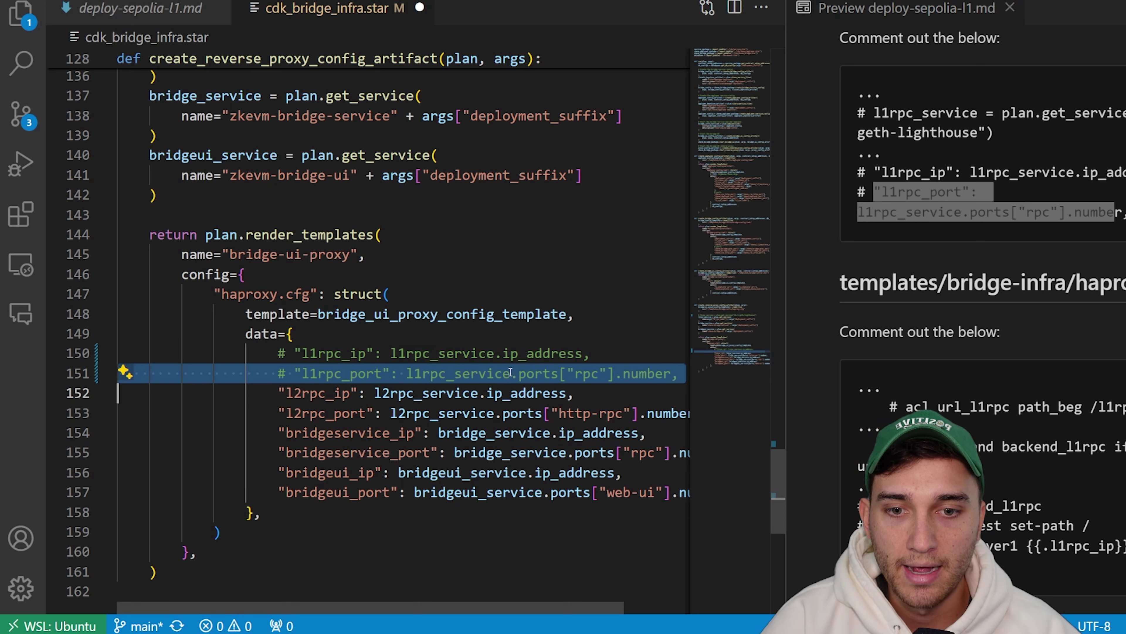
{"action": "key", "text": "ctrl+s"}
Open templates/bridge-infra/haproxy.cfg through quick file search for "haproxy" and show it in the file explorer
{"action": "left_click", "coordinate": [952, 274]}
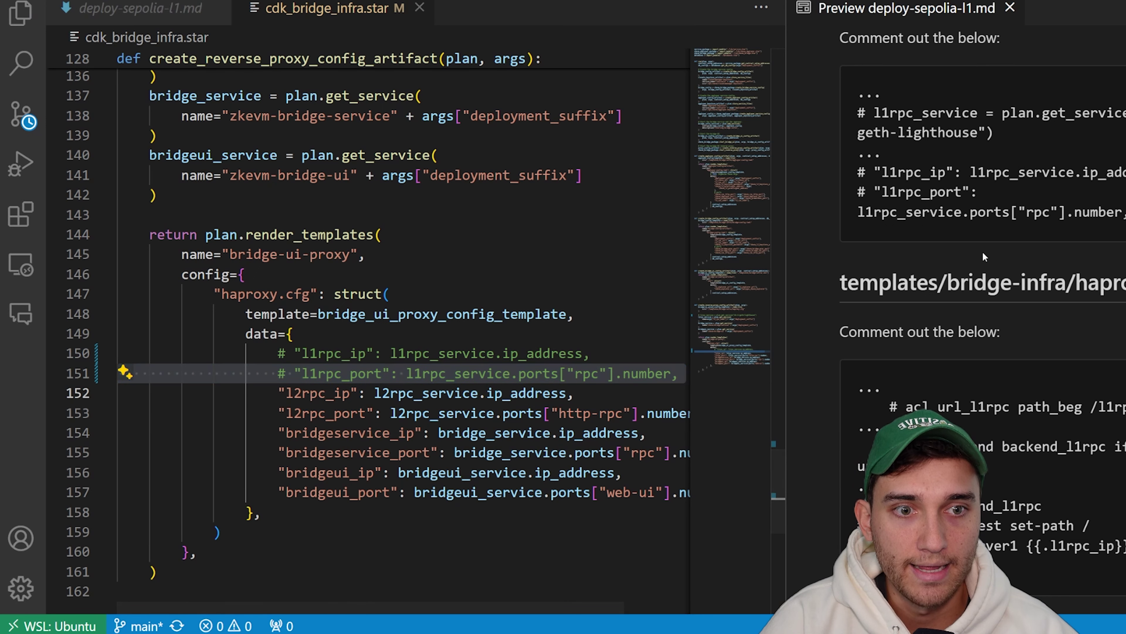
{"action": "left_click", "coordinate": [1010, 7]}
{"action": "left_click", "coordinate": [727, 374]}
{"action": "key", "text": "Up"}
{"action": "key", "text": "Up"}
{"action": "key", "text": "Up"}
{"action": "key", "text": "Up"}
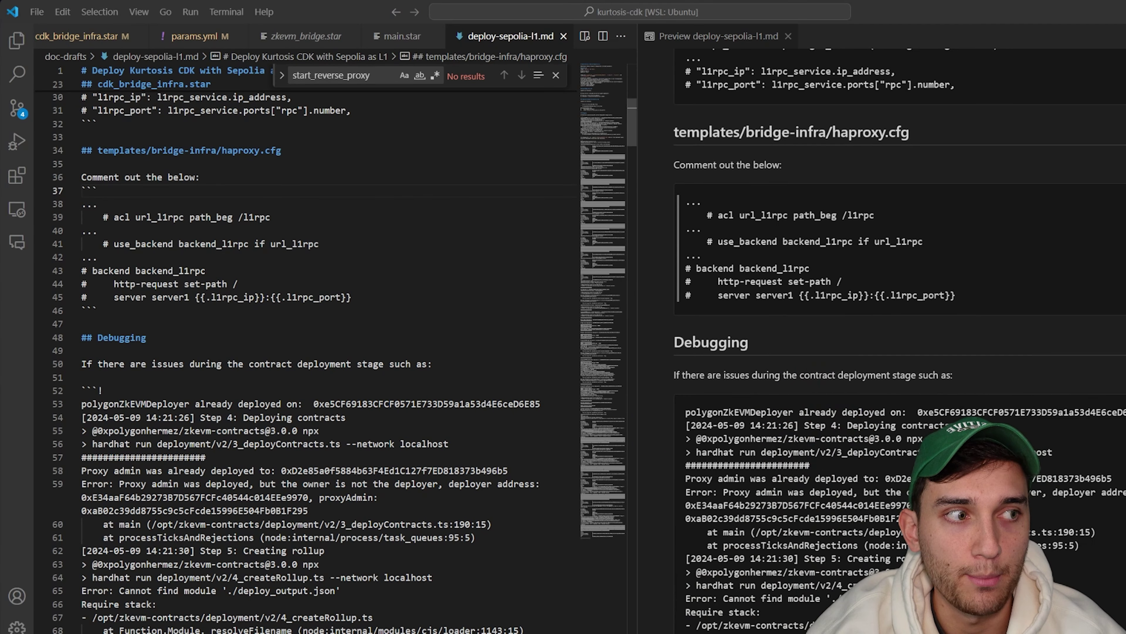
{"action": "left_click", "coordinate": [461, 276]}
{"action": "key", "text": "ctrl+p"}
{"action": "type", "text": "haproxy"}
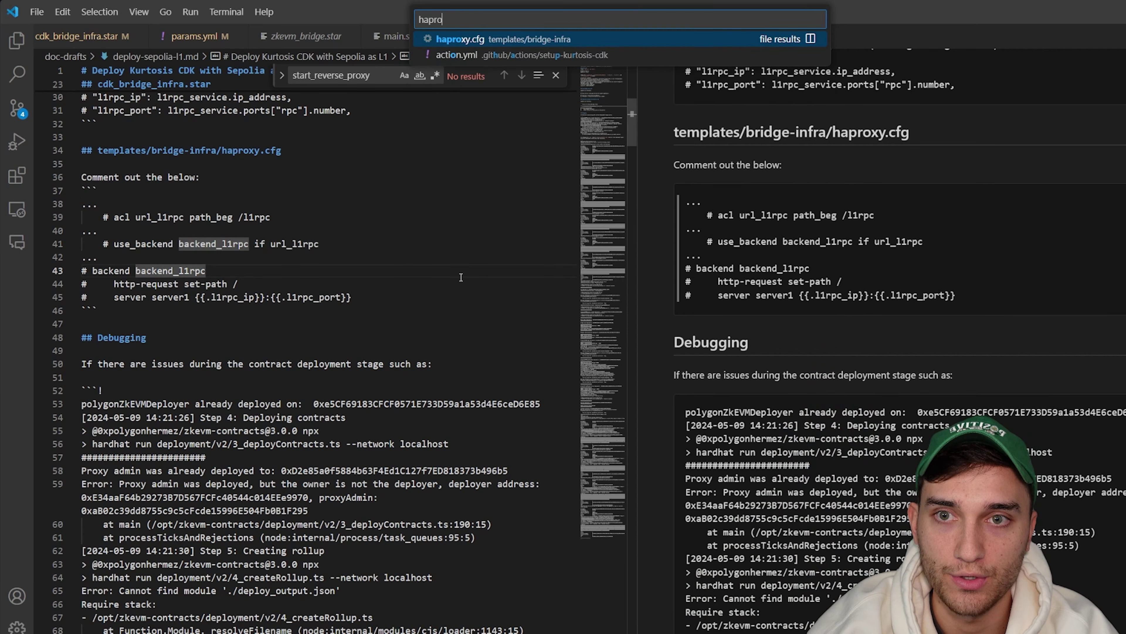
{"action": "key", "text": "Return"}
{"action": "key", "text": "ctrl+shift+f"}
{"action": "key", "text": "ctrl+shift+e"}
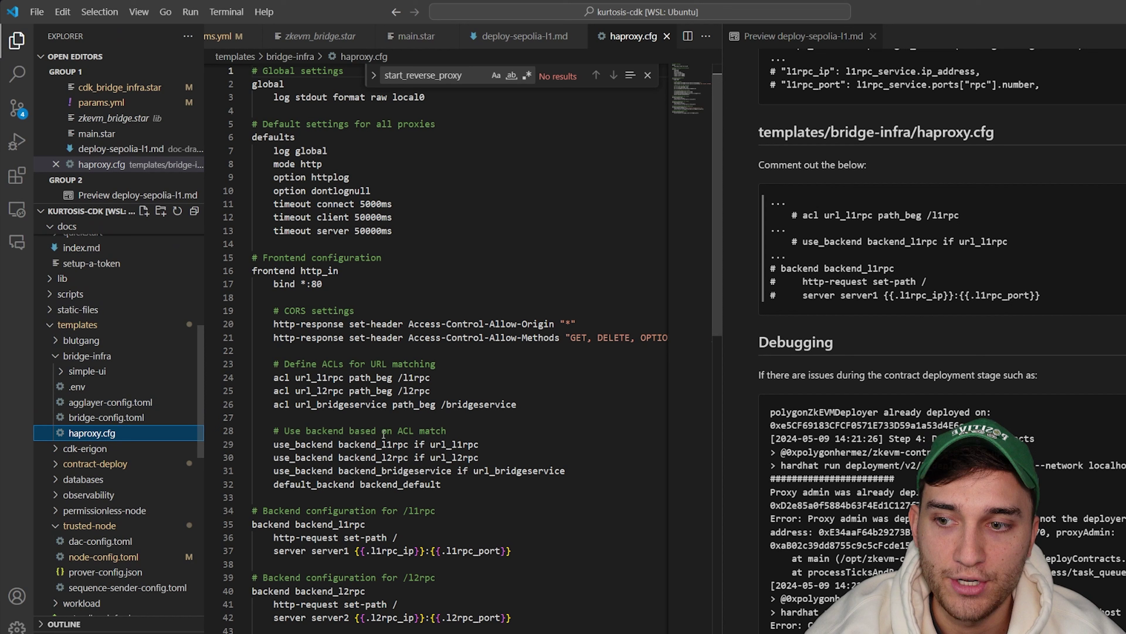
{"action": "left_click", "coordinate": [522, 423]}
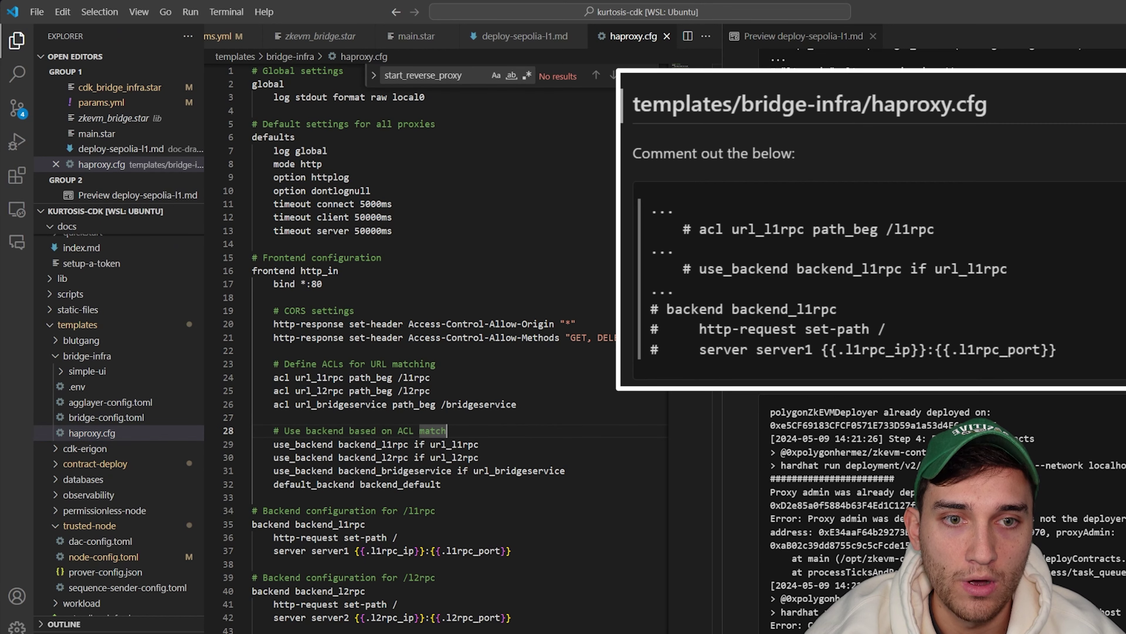
Search haproxy.cfg for "url_l1rpc" and go to its acl definition on line 24
{"action": "key", "text": "ctrl+2"}
{"action": "left_click", "coordinate": [537, 289]}
{"action": "key", "text": "ctrl+f"}
{"action": "type", "text": "url_l1rpc"}
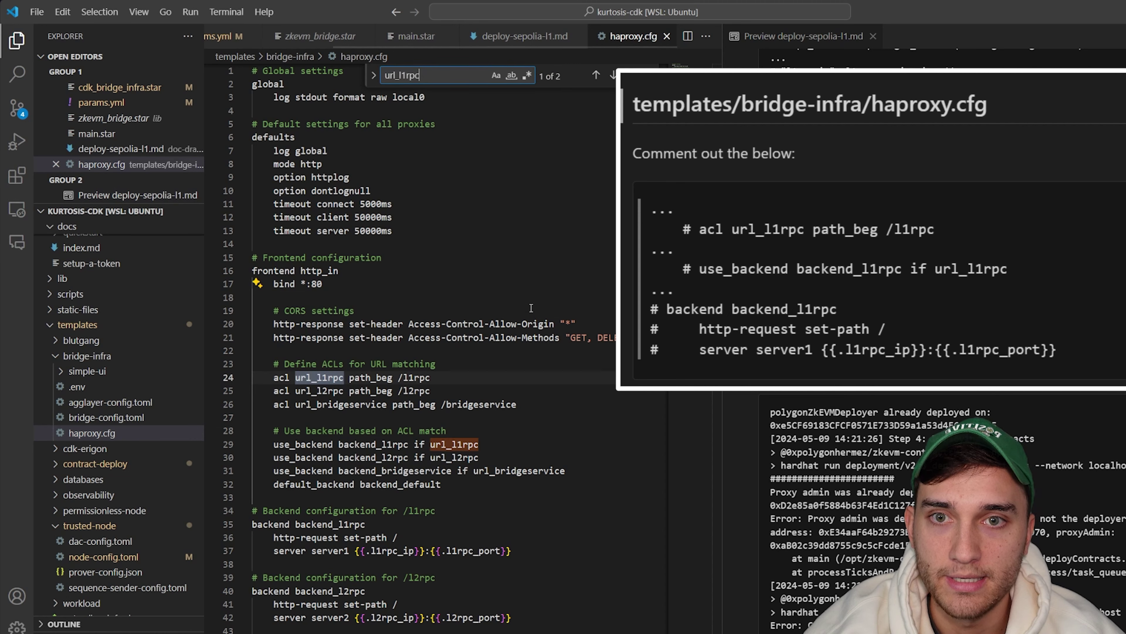
{"action": "key", "text": "Return"}
{"action": "left_click", "coordinate": [454, 380]}
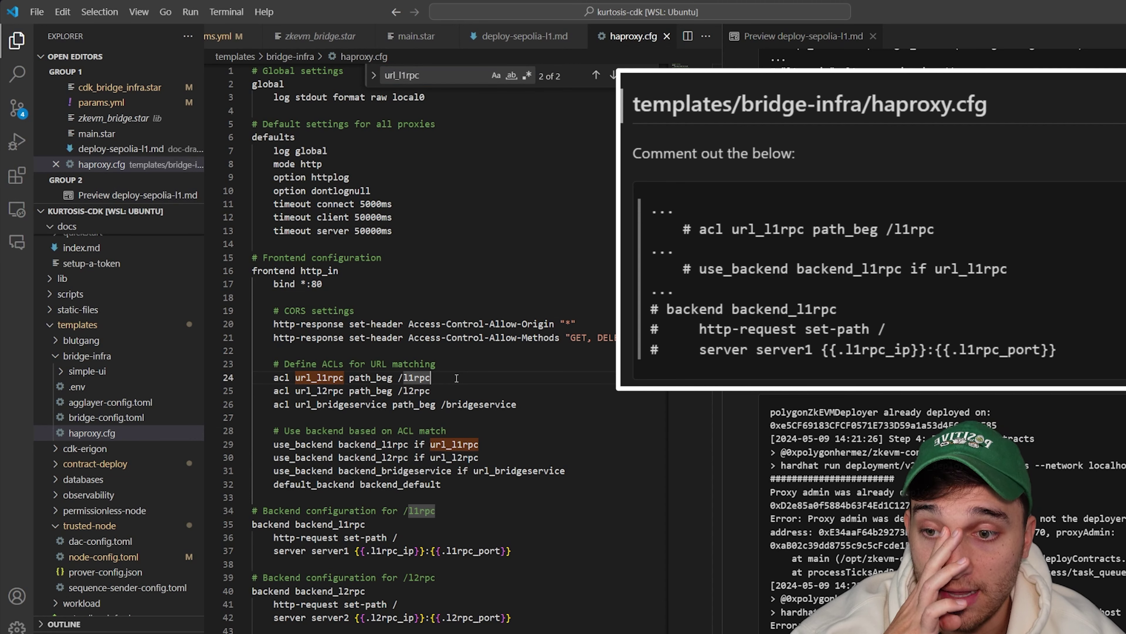
Enlarge the editor text, comment out the acl url_l1rpc line (24) and the use_backend backend_l1rpc line (29), and save haproxy.cfg
{"action": "key", "text": "ctrl+equal"}
{"action": "key", "text": "ctrl+equal"}
{"action": "key", "text": "ctrl+b"}
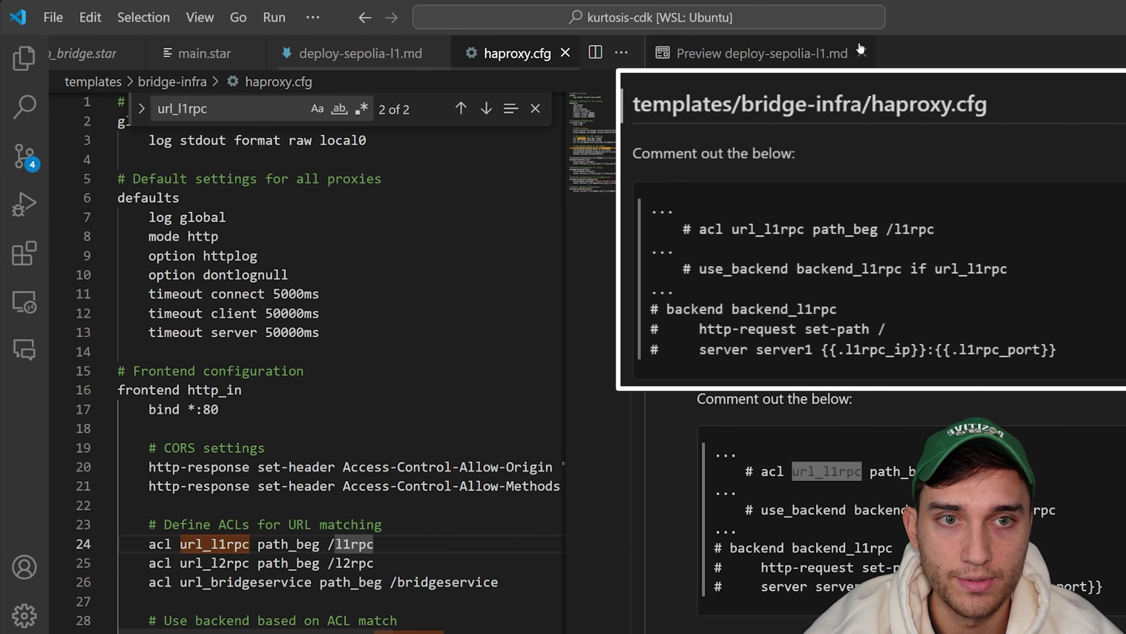
{"action": "scroll", "coordinate": [310, 311], "scroll_direction": "down", "scroll_amount": 4}
{"action": "key", "text": "Escape"}
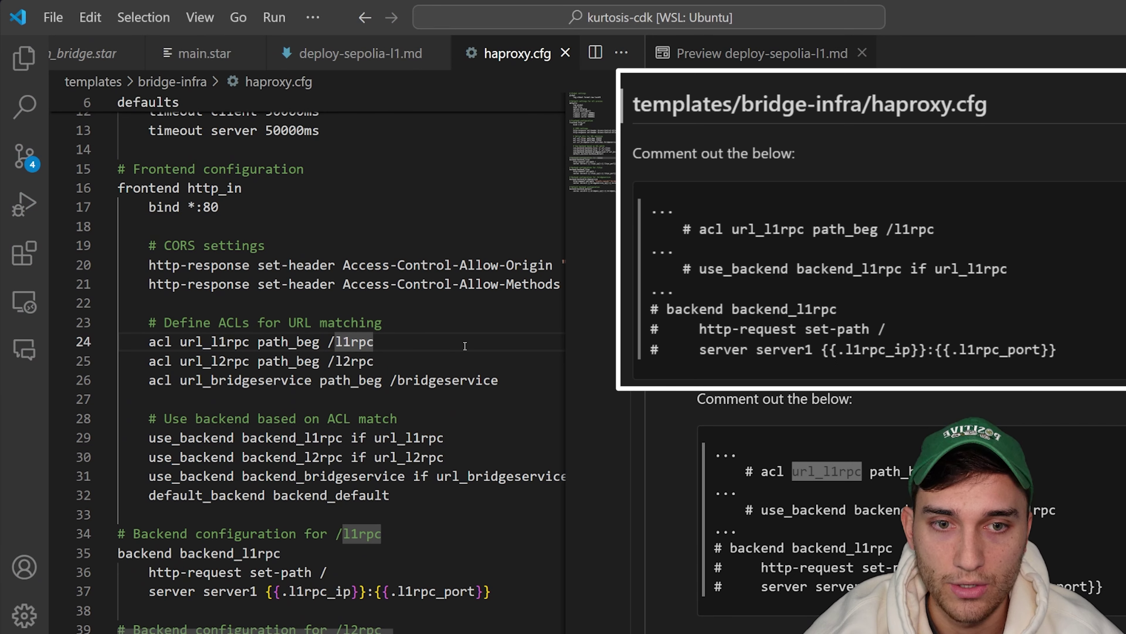
{"action": "left_click_drag", "start_coordinate": [375, 342], "coordinate": [135, 342]}
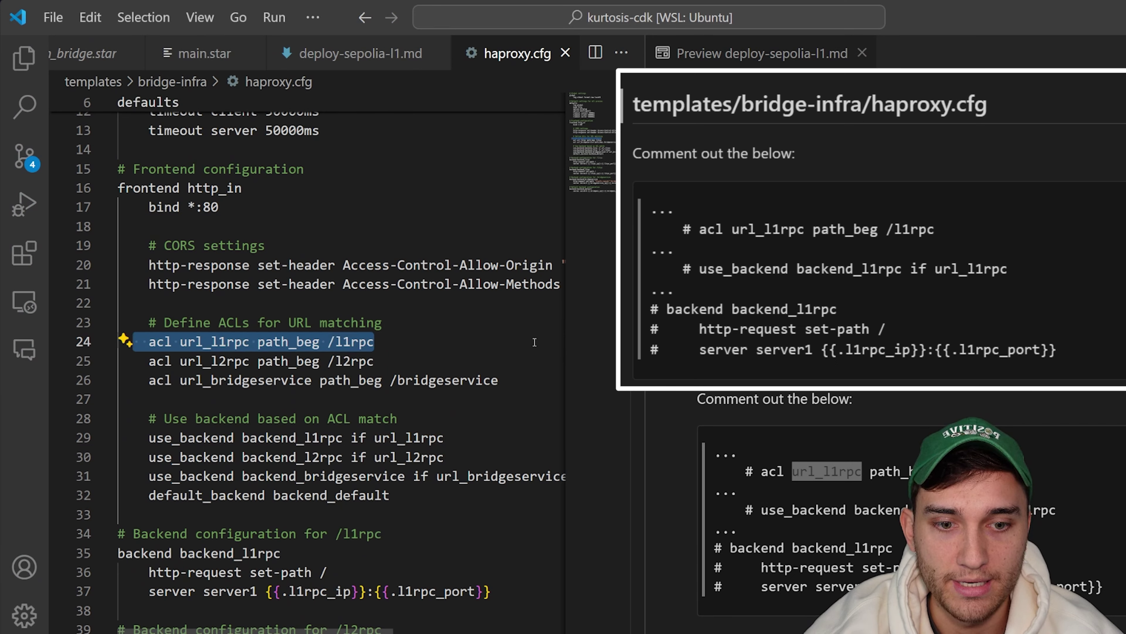
{"action": "key", "text": "ctrl+slash"}
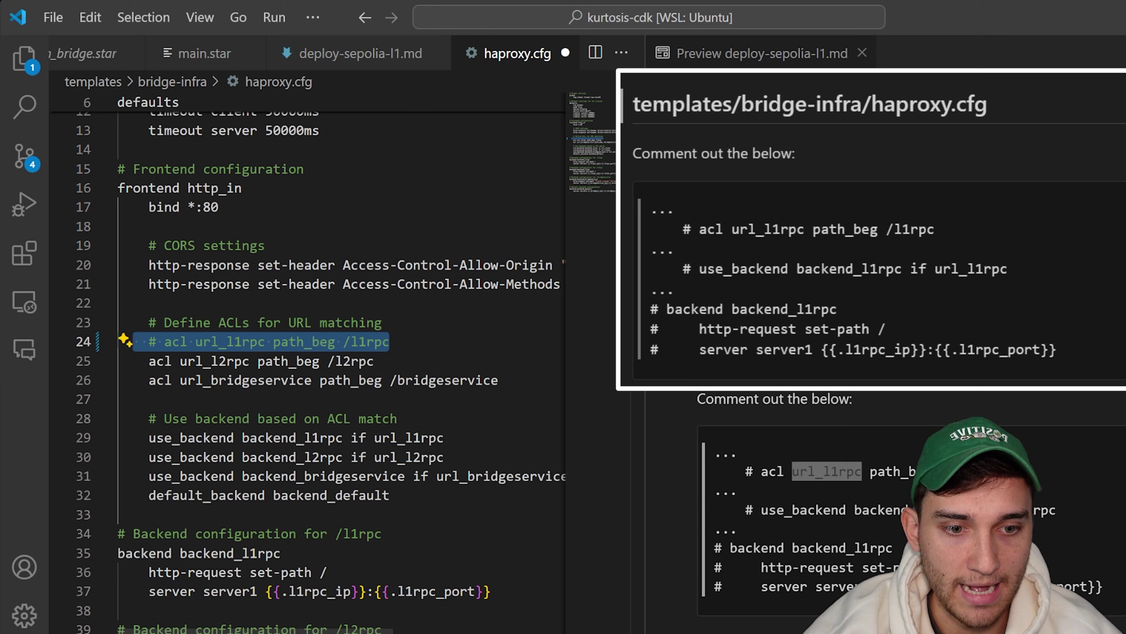
{"action": "left_click", "coordinate": [407, 437]}
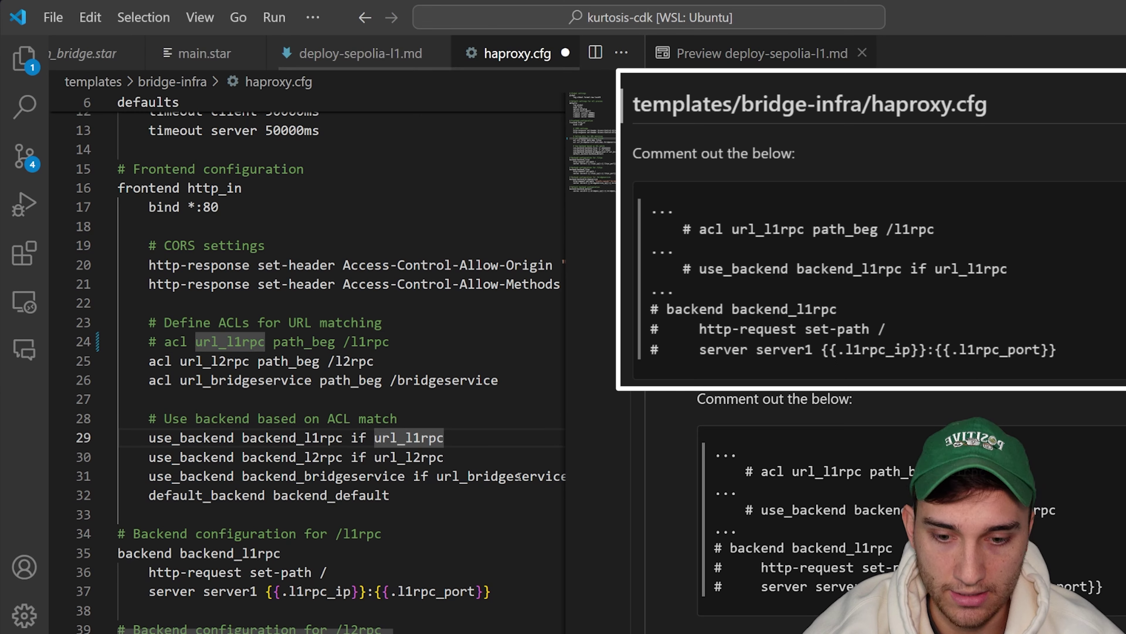
{"action": "key", "text": "ctrl+slash"}
{"action": "key", "text": "ctrl+s"}
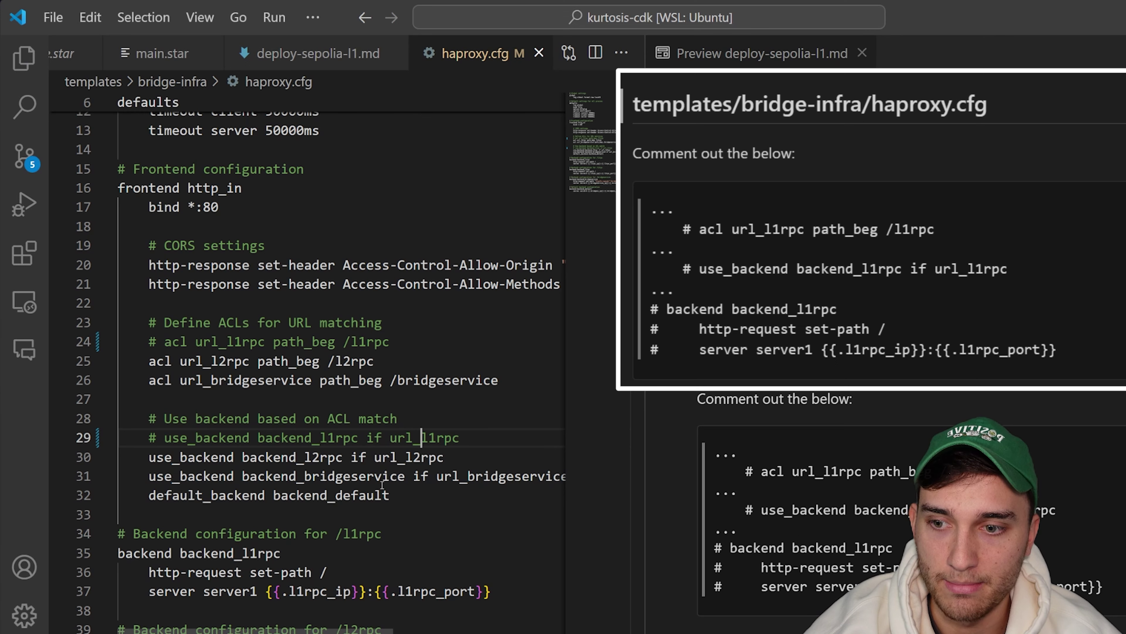
Comment out the whole backend backend_l1rpc block on lines 35 to 37 of haproxy.cfg and save the file
{"action": "double_click", "coordinate": [350, 495]}
{"action": "scroll", "coordinate": [304, 529], "scroll_direction": "down", "scroll_amount": 1}
{"action": "double_click", "coordinate": [304, 529]}
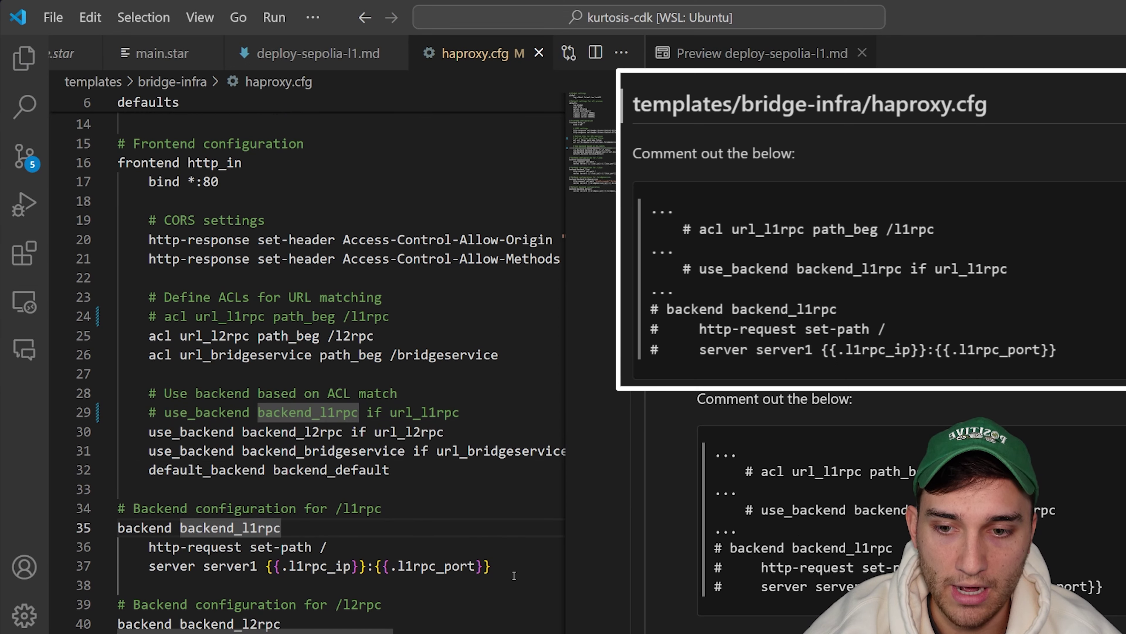
{"action": "left_click_drag", "start_coordinate": [514, 575], "coordinate": [118, 529]}
{"action": "key", "text": "ctrl+slash"}
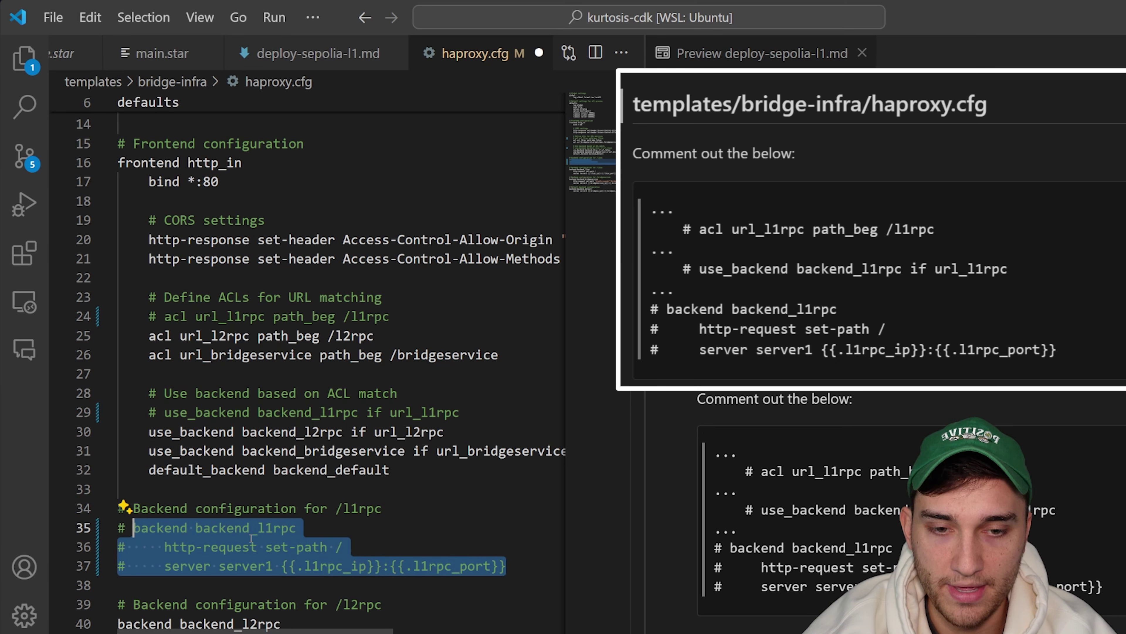
{"action": "left_click", "coordinate": [377, 553]}
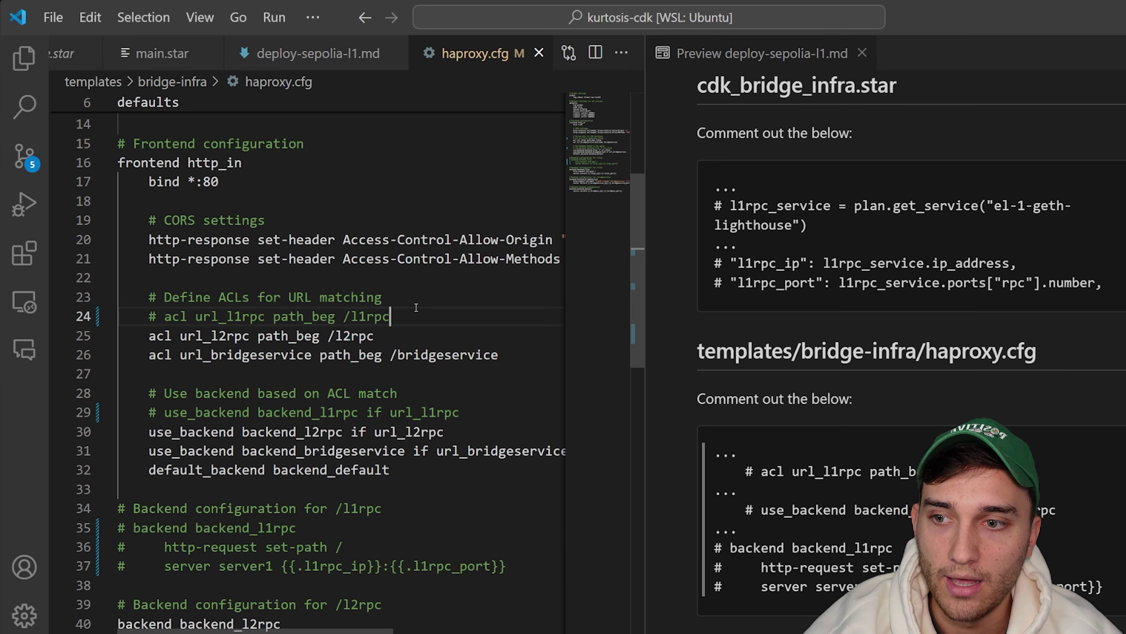
Review the commented-out l1rpc lines in haproxy.cfg and check the remaining instructions in the preview
{"action": "left_click_drag", "start_coordinate": [390, 316], "coordinate": [118, 316]}
{"action": "left_click_drag", "start_coordinate": [462, 412], "coordinate": [120, 413]}
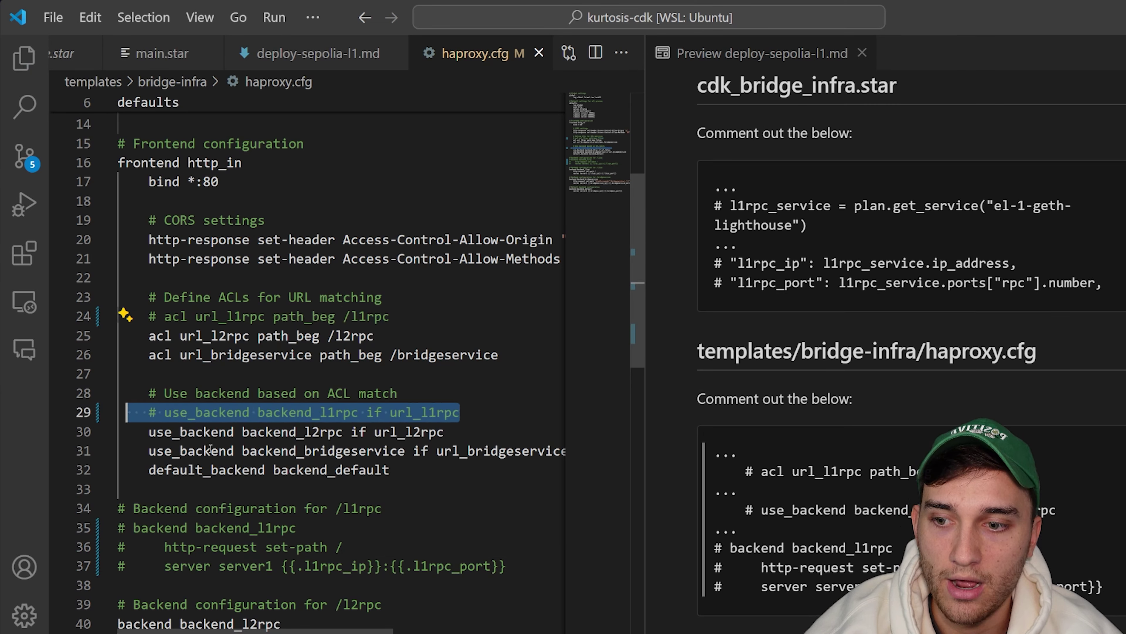
{"action": "left_click_drag", "start_coordinate": [506, 566], "coordinate": [117, 527]}
{"action": "left_click", "coordinate": [437, 527]}
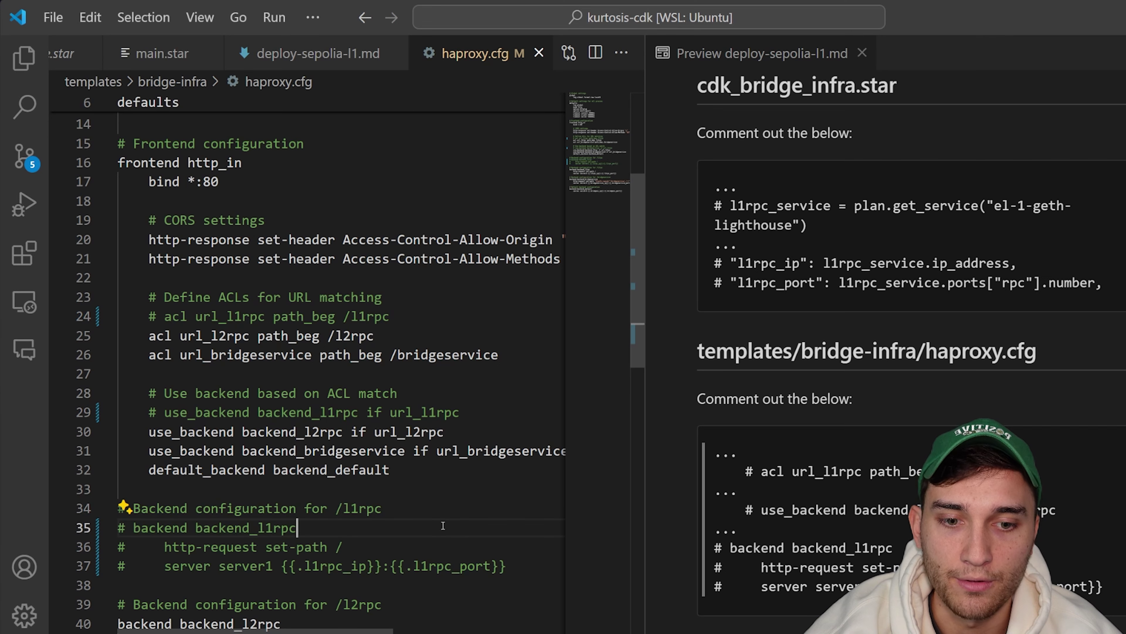
{"action": "scroll", "coordinate": [887, 310], "scroll_direction": "down", "scroll_amount": 8}
{"action": "left_click", "coordinate": [366, 450]}
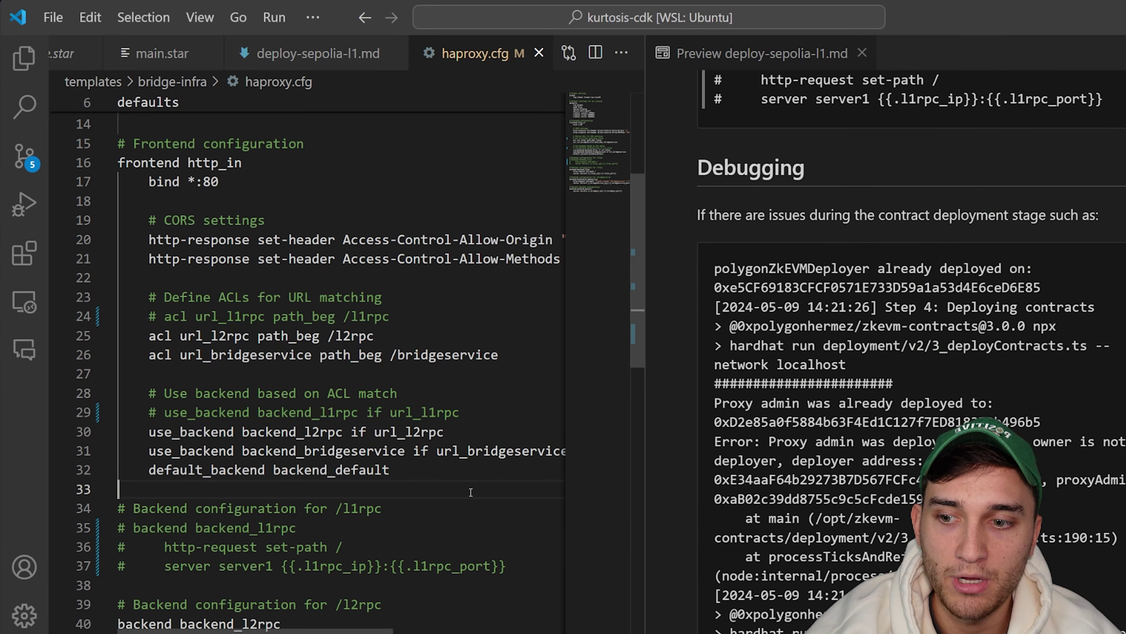
{"action": "left_click", "coordinate": [451, 355]}
{"action": "double_click", "coordinate": [452, 355]}
{"action": "left_click_drag", "start_coordinate": [336, 297], "coordinate": [341, 297]}
{"action": "double_click", "coordinate": [337, 297]}
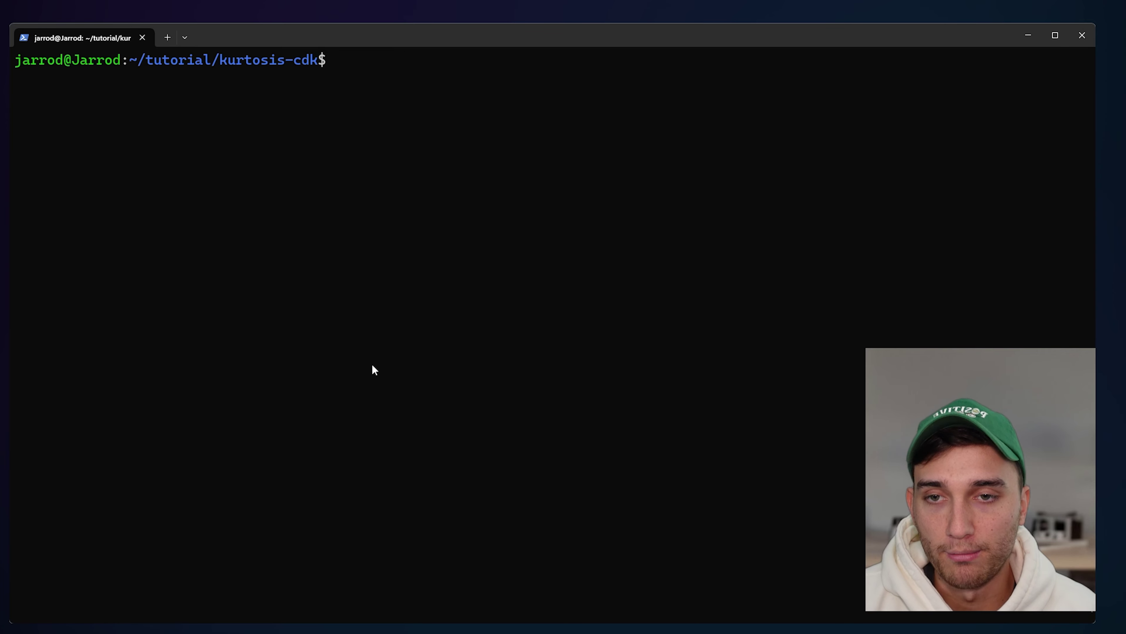
Switch to the terminal, run kurtosis clean --all in the kurtosis-cdk folder, and check which enclaves are removed
{"action": "type", "text": "kur"}
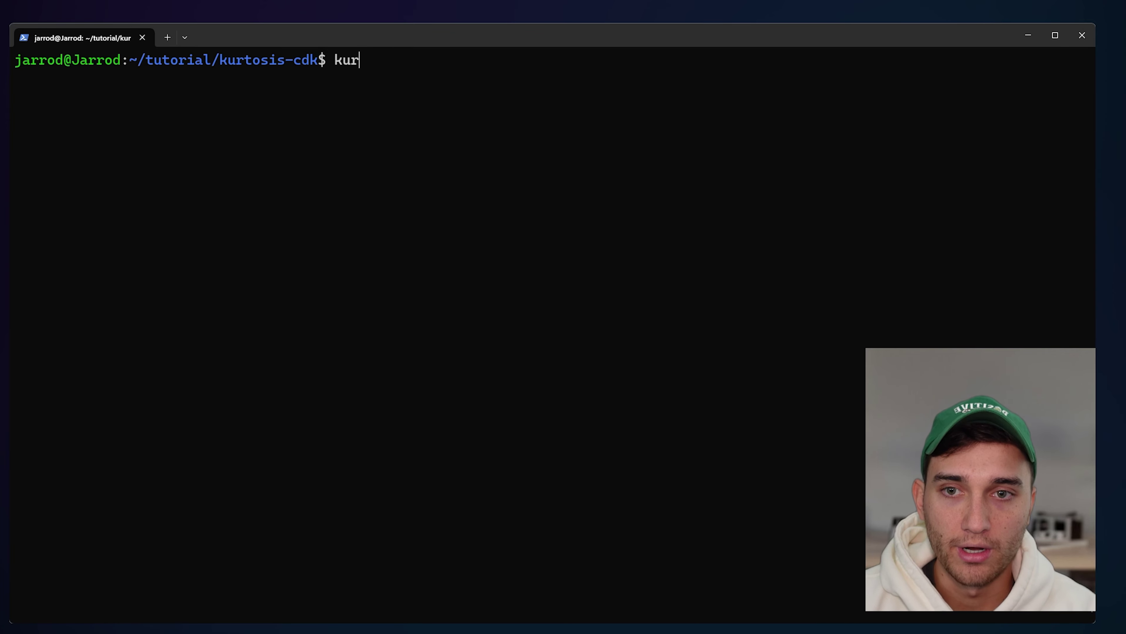
{"action": "type", "text": "tosis run clean"}
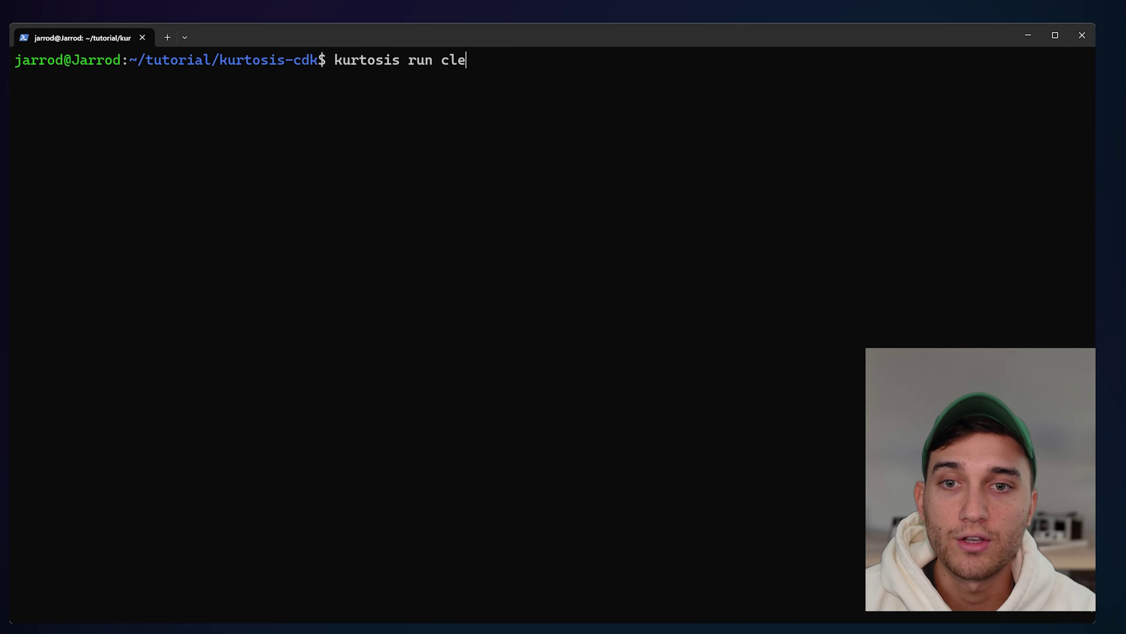
{"action": "key", "text": "BackSpace"}
{"action": "key", "text": "BackSpace"}
{"action": "key", "text": "BackSpace"}
{"action": "key", "text": "BackSpace"}
{"action": "key", "text": "BackSpace"}
{"action": "key", "text": "BackSpace"}
{"action": "key", "text": "BackSpace"}
{"action": "type", "text": "clean --all"}
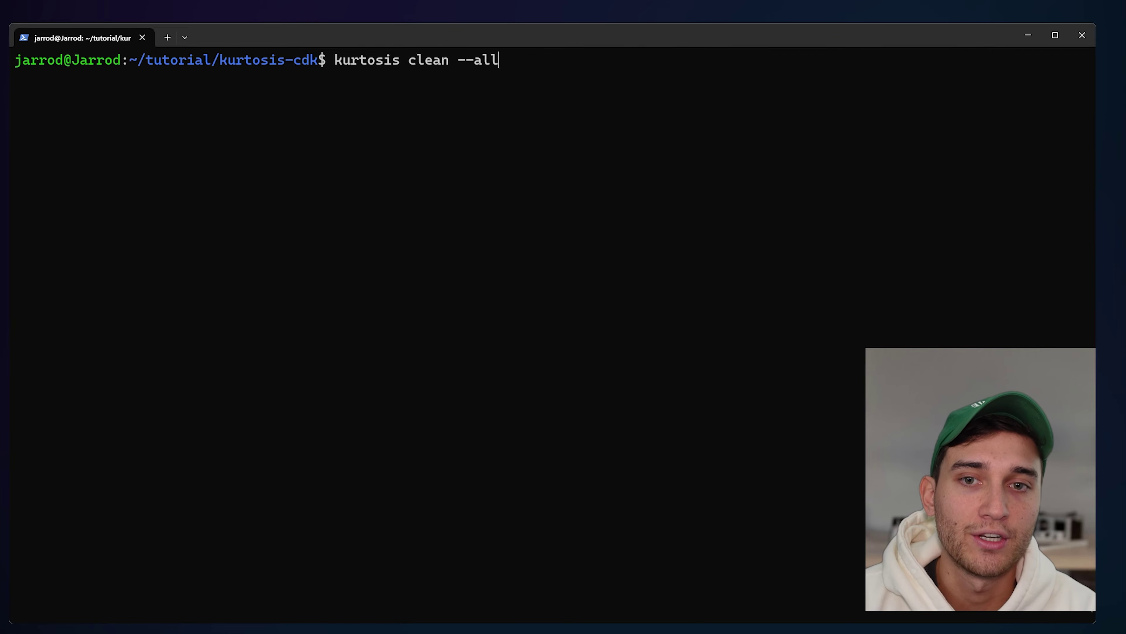
{"action": "key", "text": "Return"}
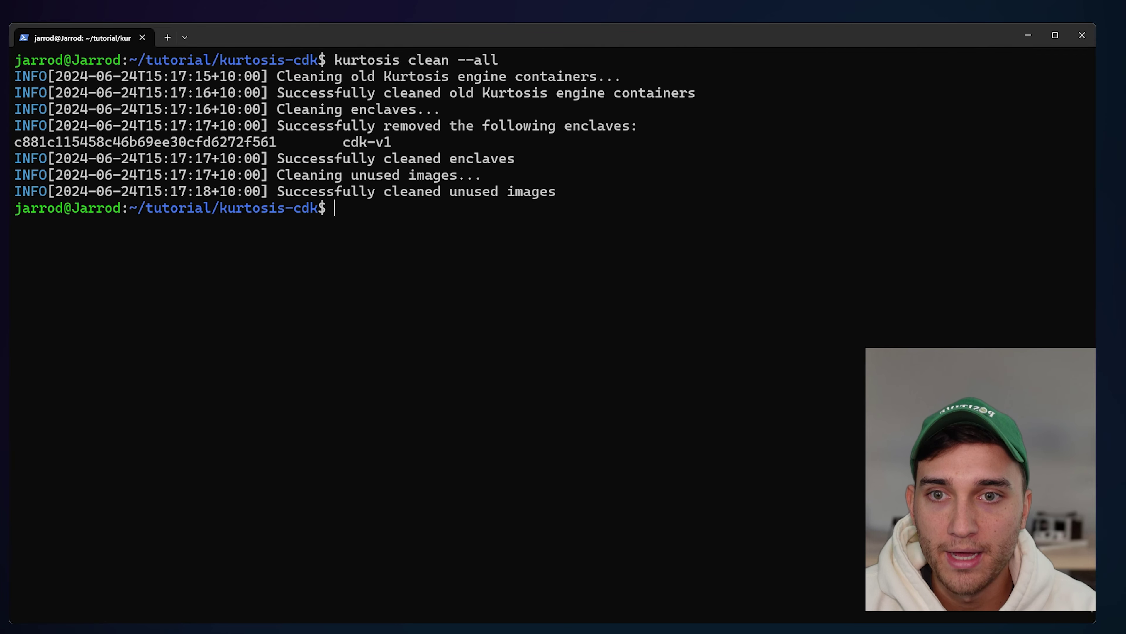
{"action": "left_click_drag", "start_coordinate": [428, 141], "coordinate": [17, 131]}
{"action": "left_click", "coordinate": [601, 124]}
{"action": "double_click", "coordinate": [601, 124]}
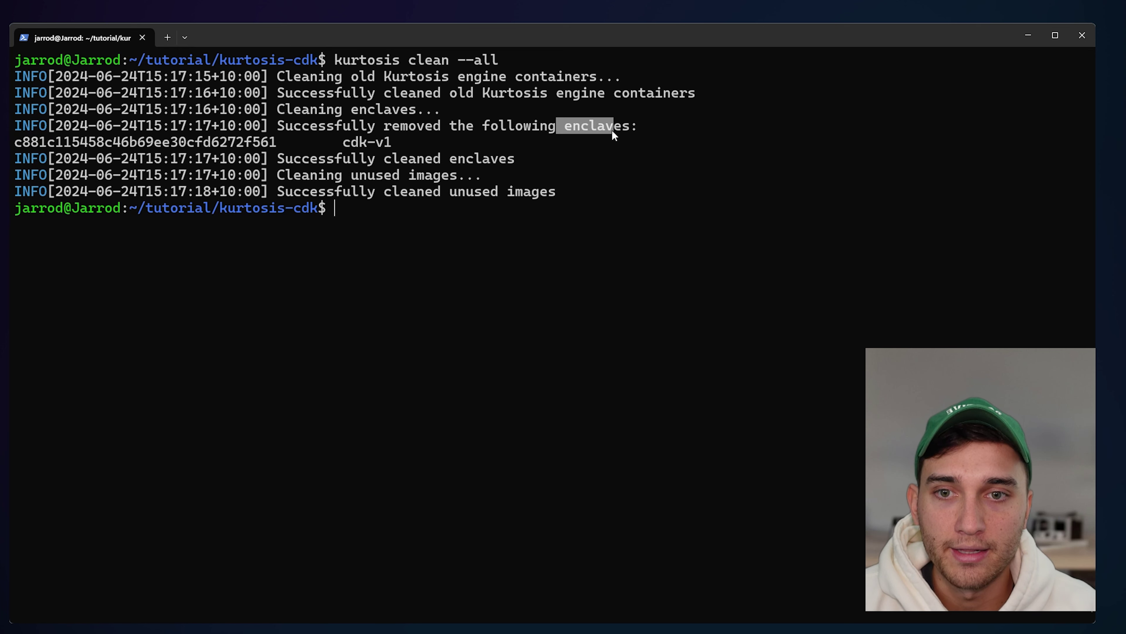
{"action": "left_click", "coordinate": [534, 145]}
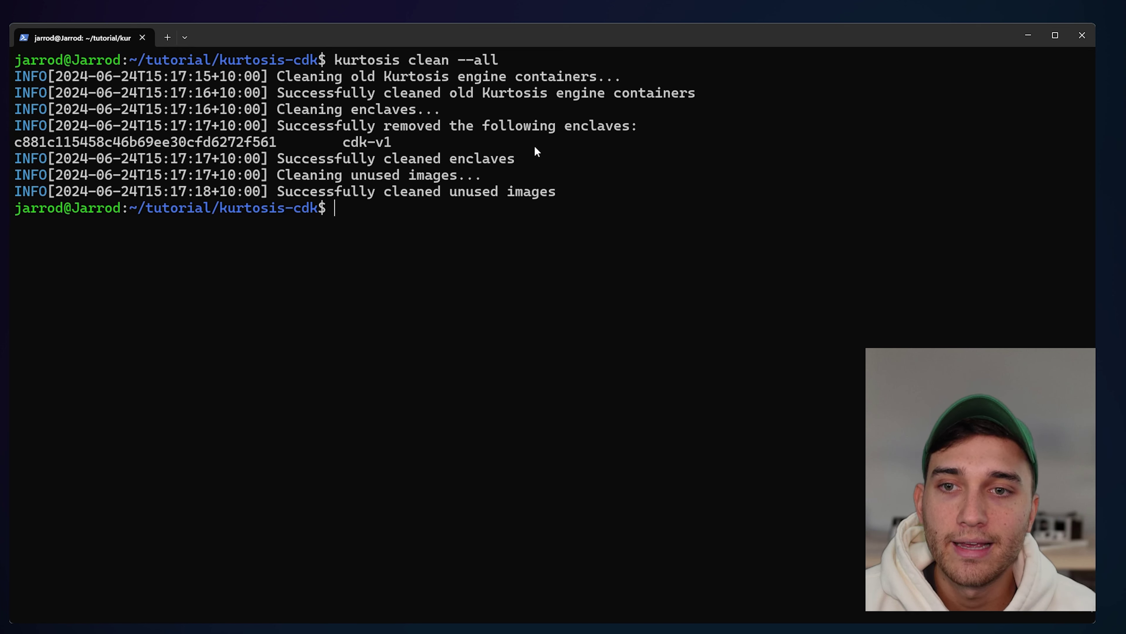
Rerun the deployment with kurtosis run --enclave cdk-v1 --args-file params.yml --image-download always . from the command history
{"action": "key", "text": "Up"}
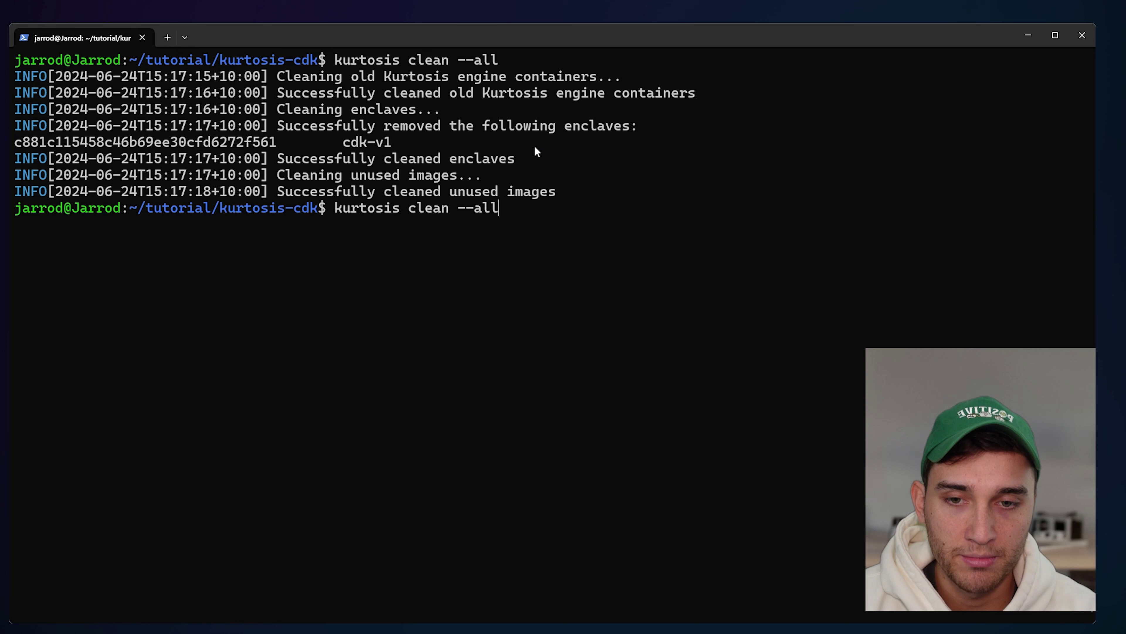
{"action": "key", "text": "Up"}
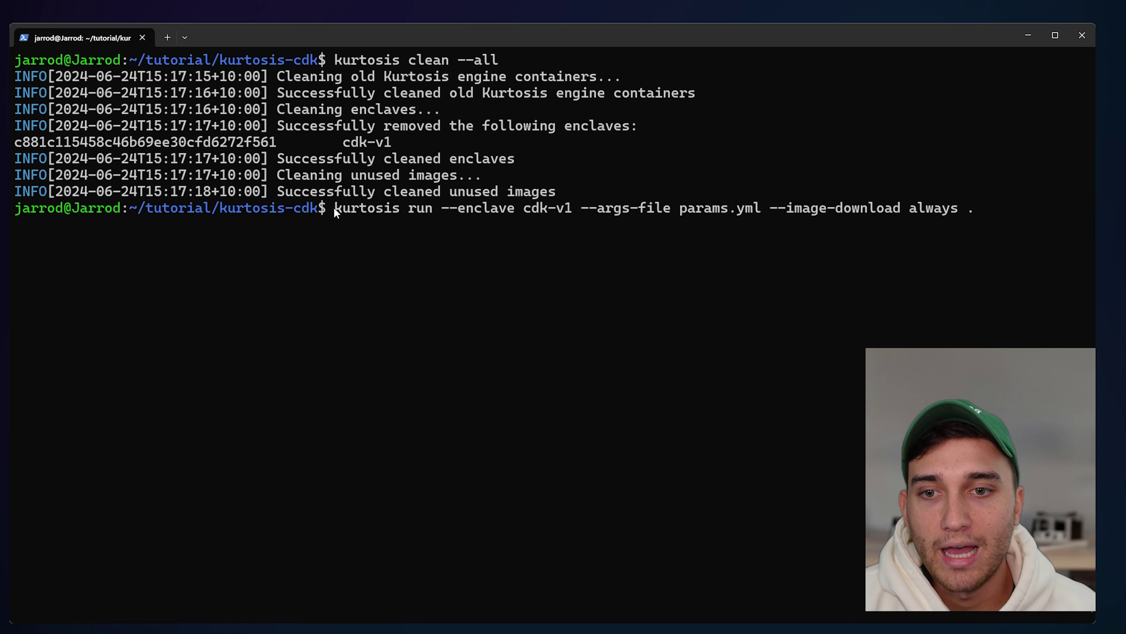
{"action": "left_click_drag", "start_coordinate": [334, 208], "coordinate": [994, 212]}
{"action": "left_click", "coordinate": [569, 251]}
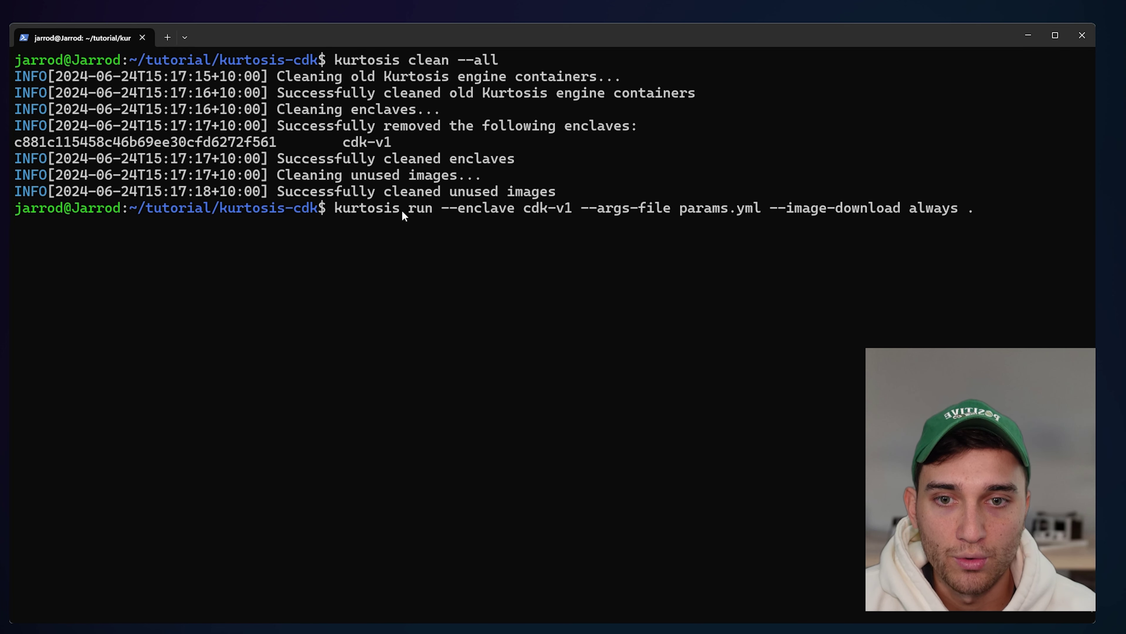
{"action": "left_click_drag", "start_coordinate": [458, 210], "coordinate": [965, 213]}
{"action": "left_click", "coordinate": [992, 210]}
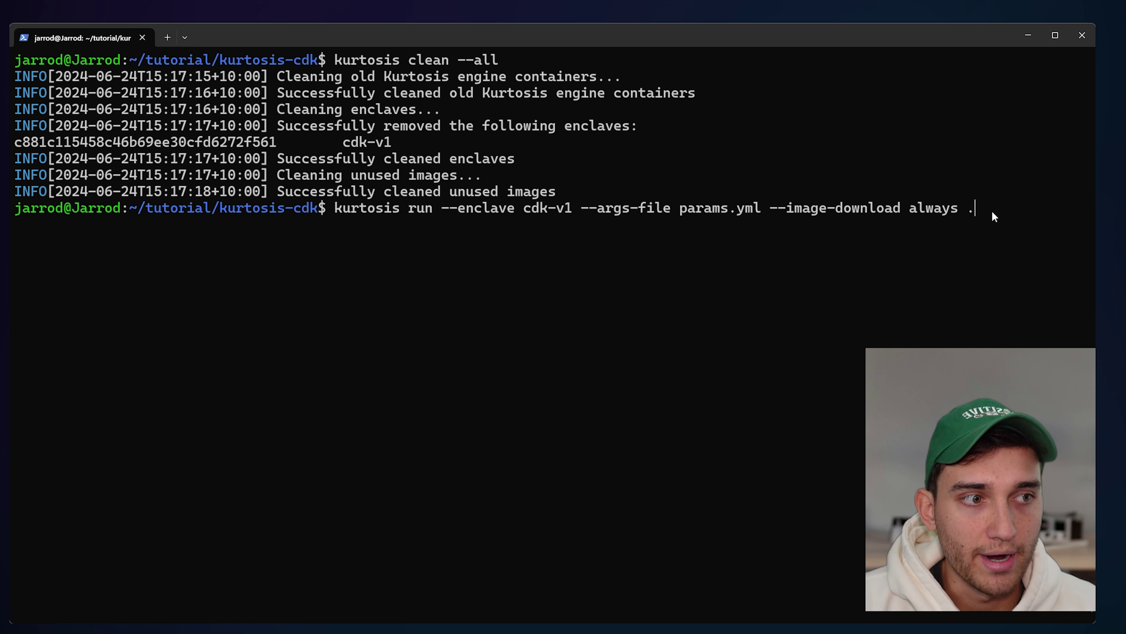
{"action": "key", "text": "Return"}
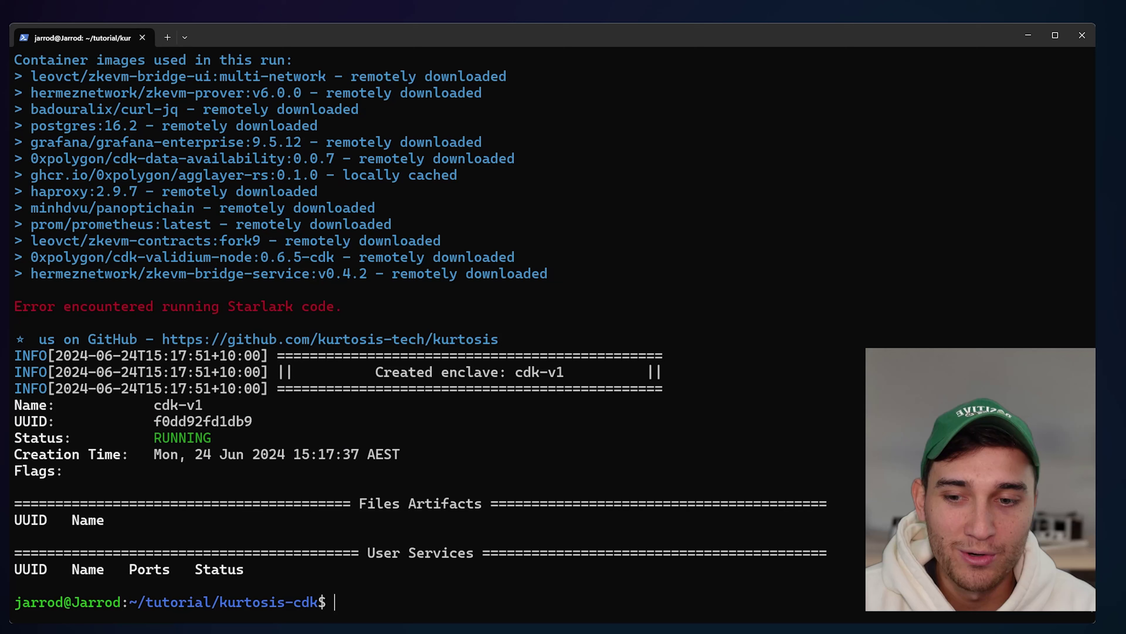
Examine the Starlark validation error in the terminal and copy the failing image name ghcr.io/agglayer/agglayer-rs:0.1.0
{"action": "scroll", "coordinate": [765, 391], "scroll_direction": "up", "scroll_amount": 9}
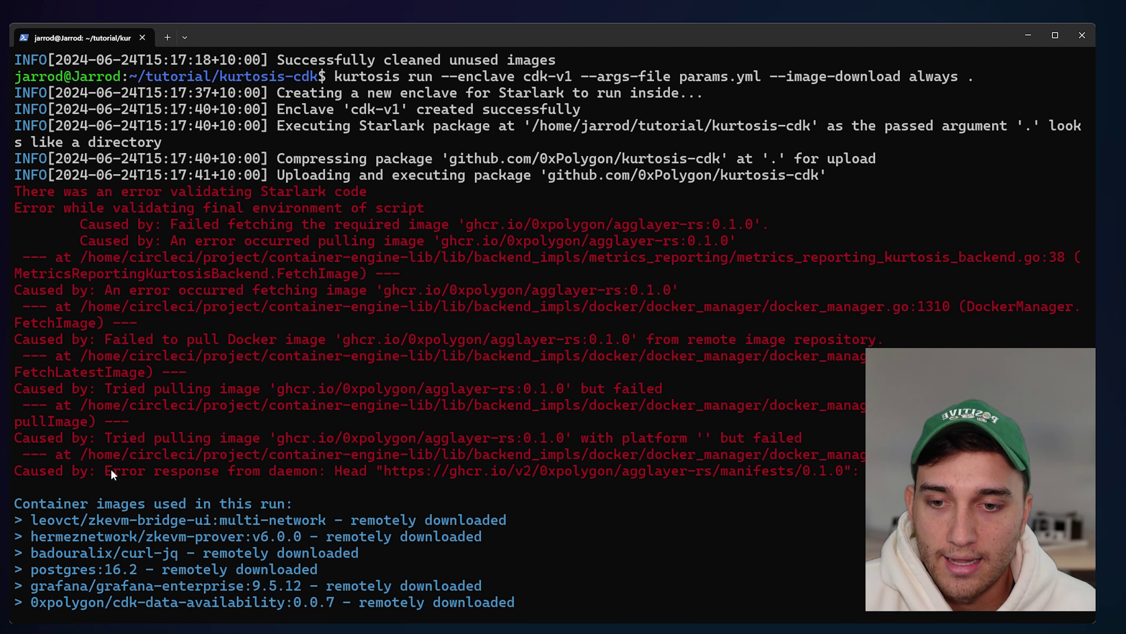
{"action": "left_click_drag", "start_coordinate": [111, 469], "coordinate": [657, 469]}
{"action": "left_click", "coordinate": [541, 474]}
{"action": "right_click", "coordinate": [712, 469]}
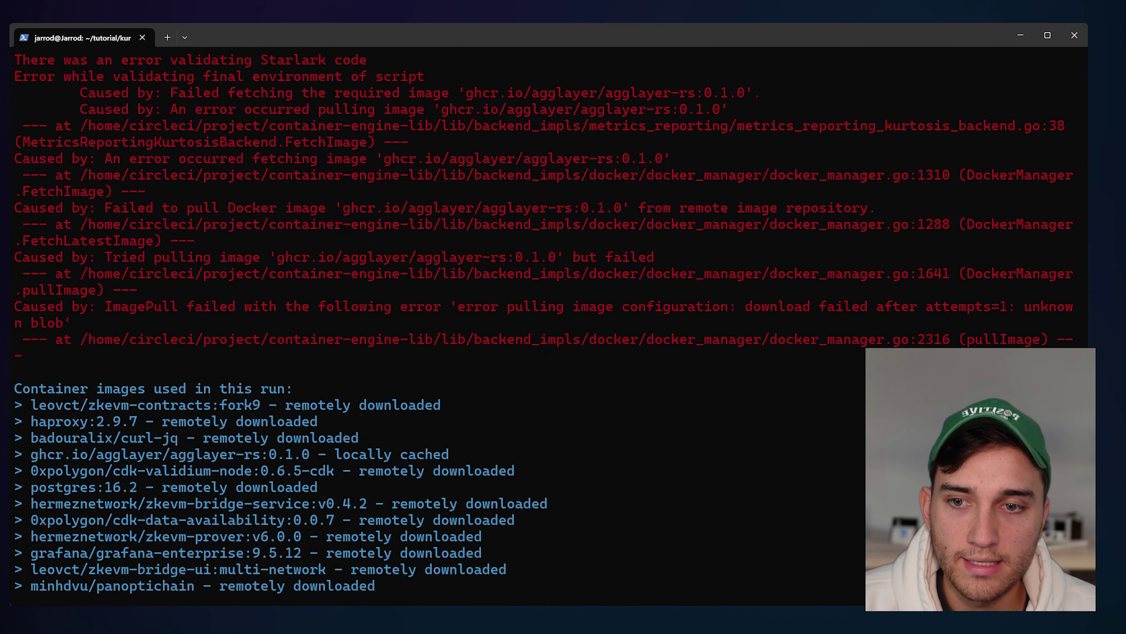
{"action": "left_click_drag", "start_coordinate": [277, 257], "coordinate": [436, 266]}
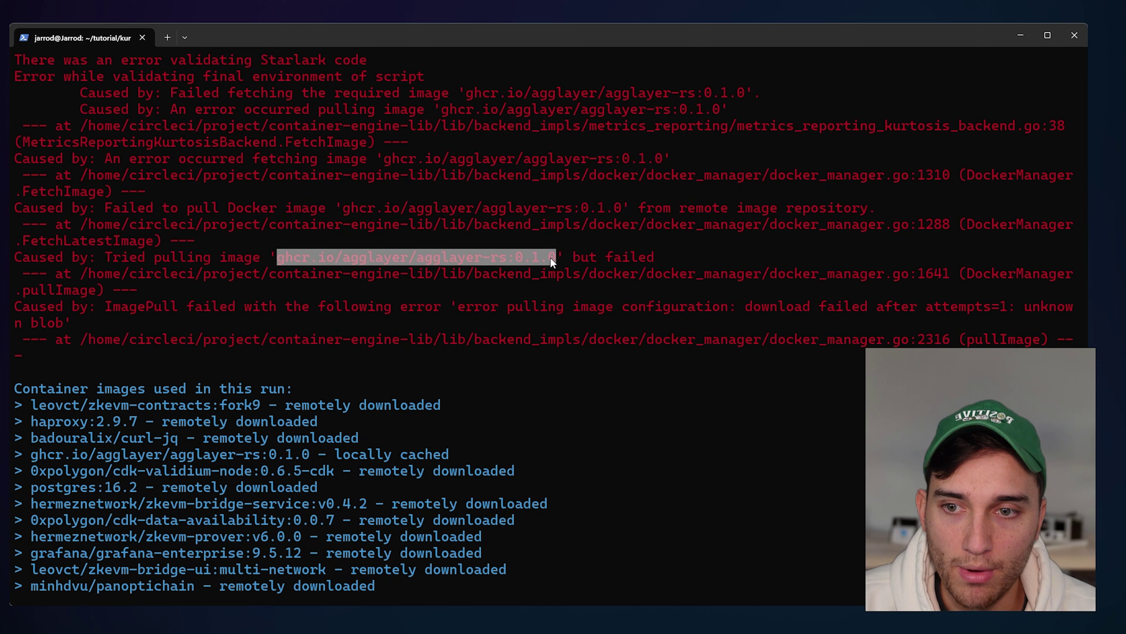
{"action": "key", "text": "ctrl+c"}
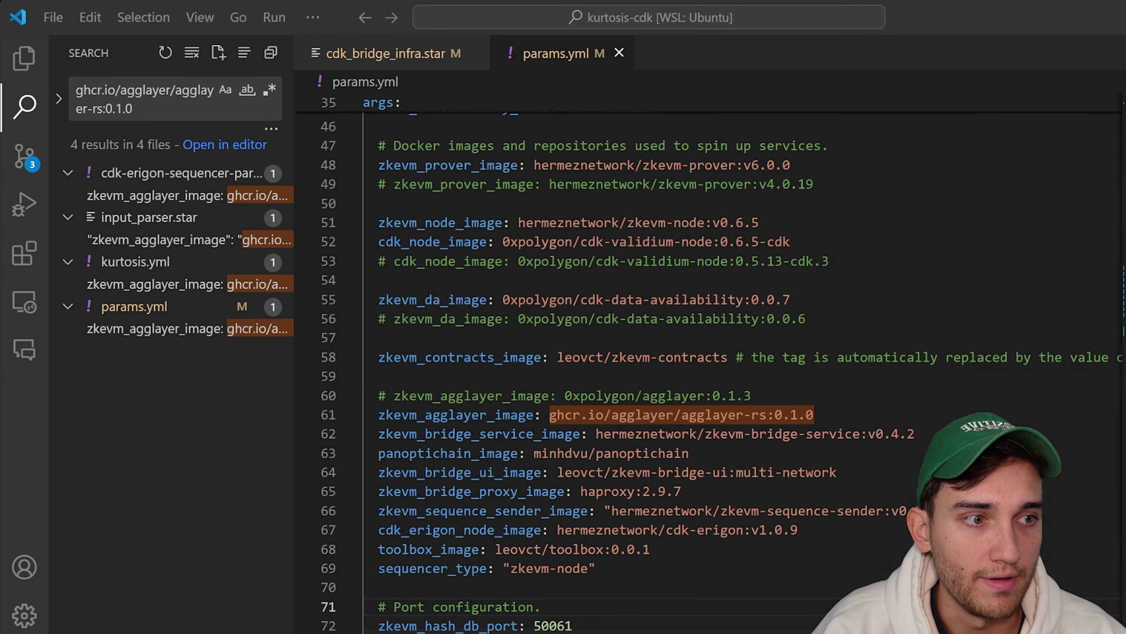
In VS Code, open the params.yml search match for ghcr.io/agglayer/agglayer-rs:0.1.0 and examine the zkevm_agglayer_image value on line 61
{"action": "left_click", "coordinate": [155, 334]}
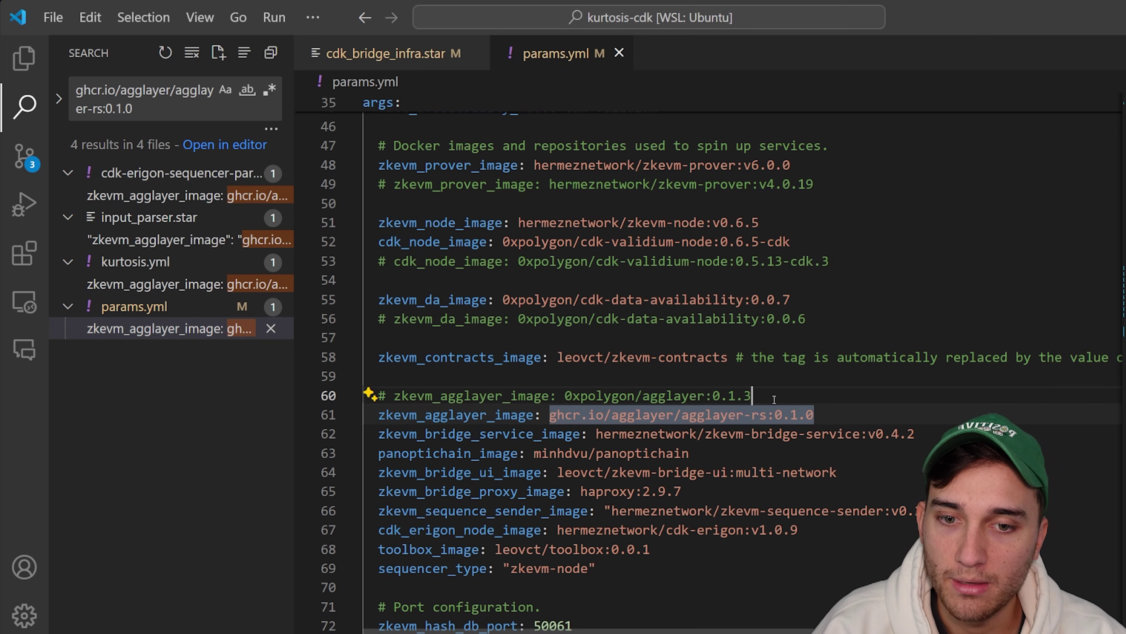
{"action": "scroll", "coordinate": [872, 356], "scroll_direction": "down", "scroll_amount": 1}
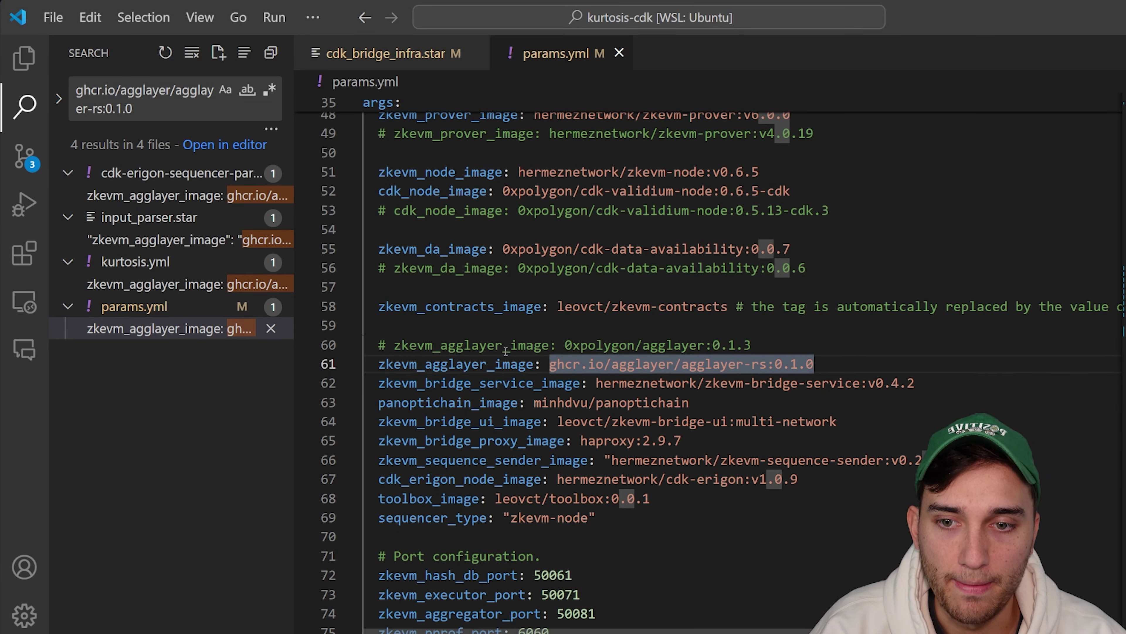
{"action": "left_click", "coordinate": [612, 383]}
{"action": "left_click", "coordinate": [585, 365]}
{"action": "left_click", "coordinate": [833, 365]}
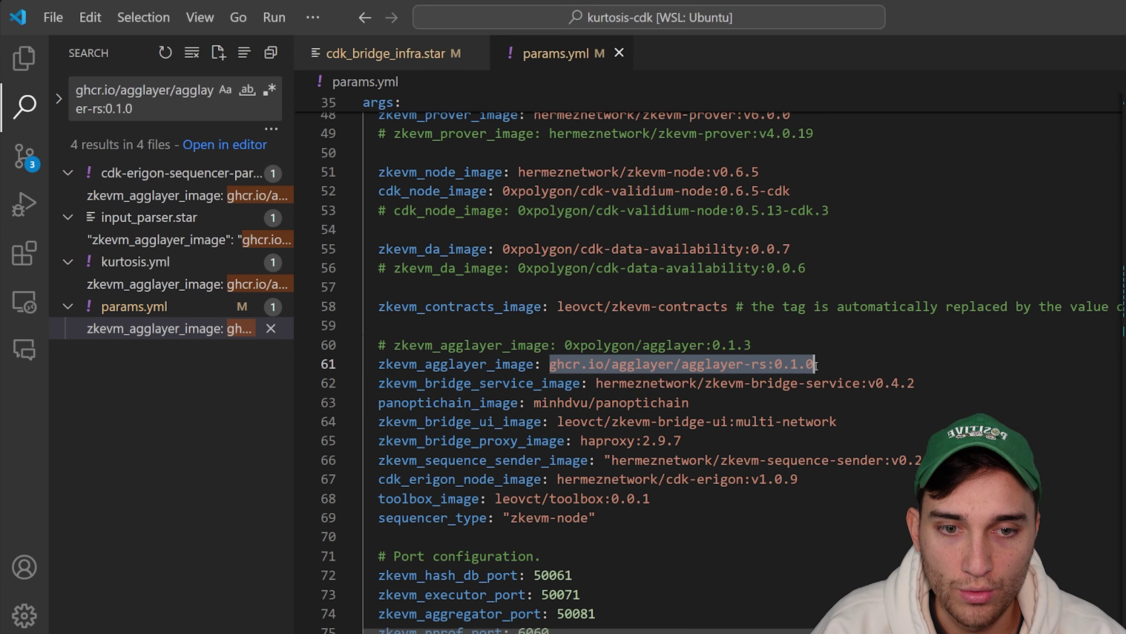
{"action": "key", "text": "ctrl+shift+Left"}
{"action": "key", "text": "ctrl+shift+Left"}
{"action": "key", "text": "ctrl+shift+Left"}
{"action": "key", "text": "ctrl+shift+Left"}
{"action": "key", "text": "ctrl+shift+Left"}
{"action": "key", "text": "ctrl+shift+Left"}
{"action": "key", "text": "ctrl+shift+Left"}
{"action": "key", "text": "ctrl+shift+Left"}
{"action": "left_click", "coordinate": [854, 372]}
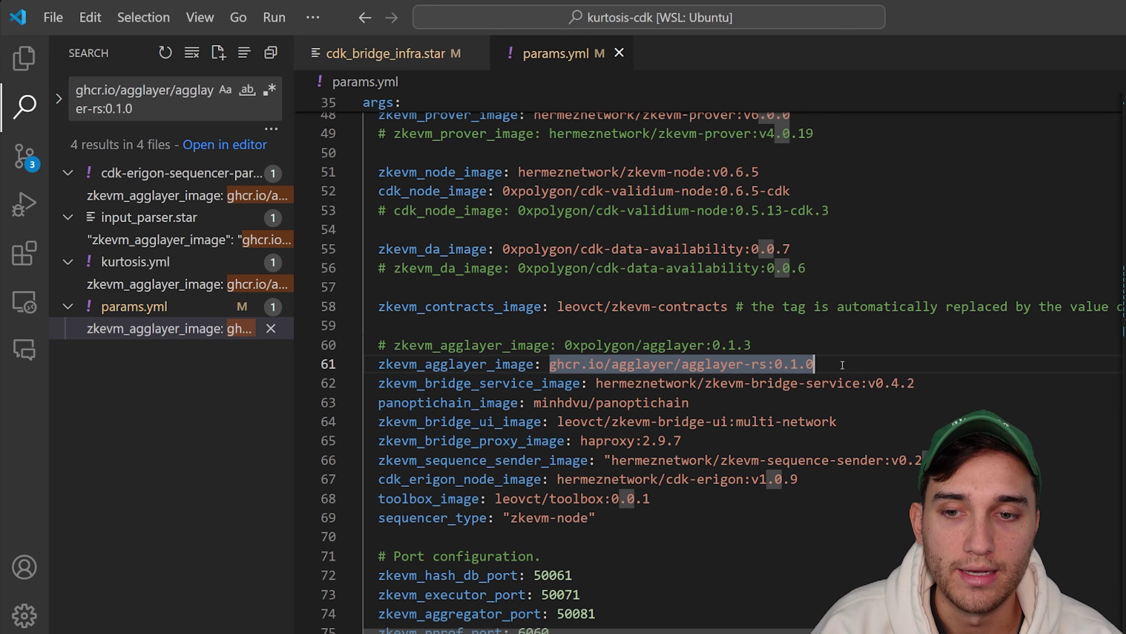
In params.yml, uncomment the 0xpolygon/agglayer:0.1.3 image on line 60, comment out the agglayer-rs:0.1.0 image on line 61, and save
{"action": "left_click", "coordinate": [737, 345]}
{"action": "left_click_drag", "start_coordinate": [772, 341], "coordinate": [564, 345]}
{"action": "left_click", "coordinate": [788, 351]}
{"action": "key", "text": "shift+Left"}
{"action": "key", "text": "shift+Left"}
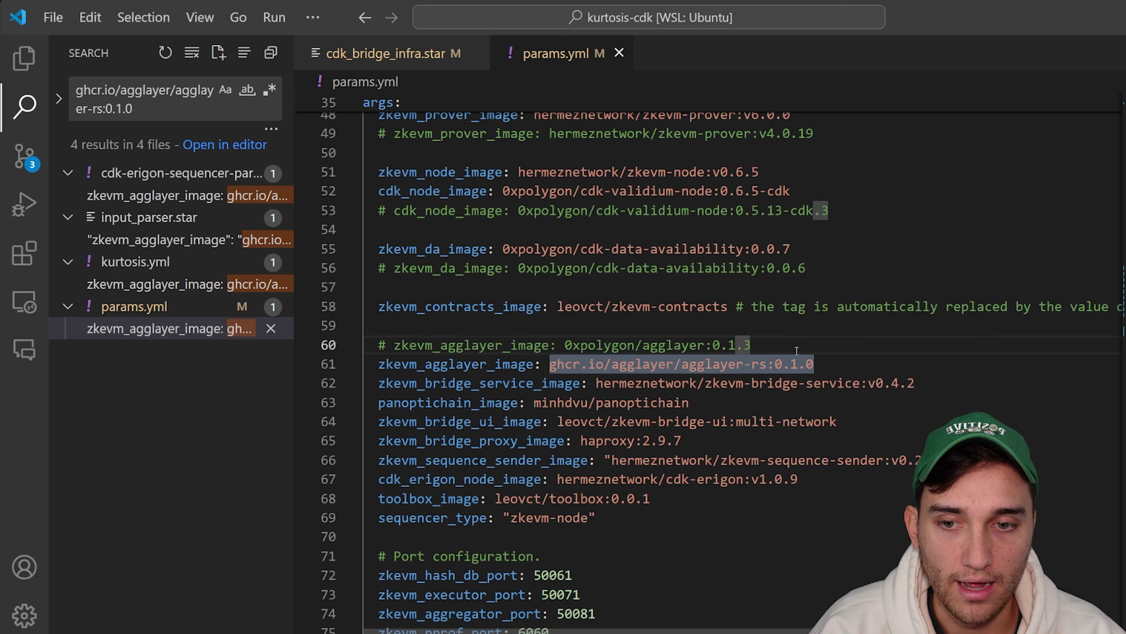
{"action": "key", "text": "ctrl+slash"}
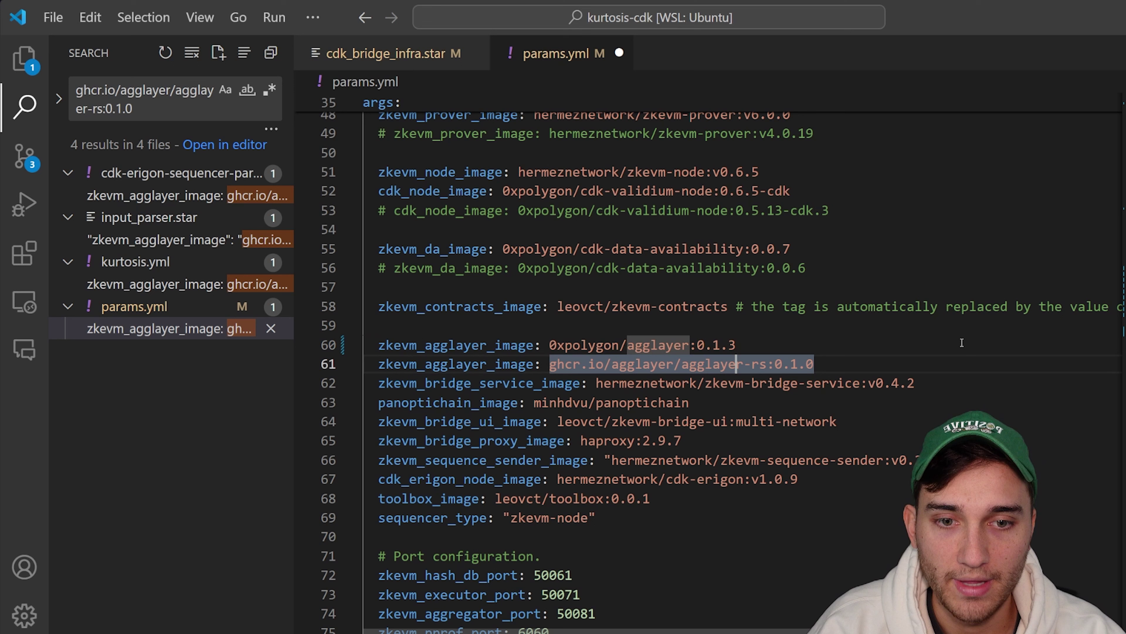
{"action": "key", "text": "Down"}
{"action": "key", "text": "ctrl+slash"}
{"action": "key", "text": "Up"}
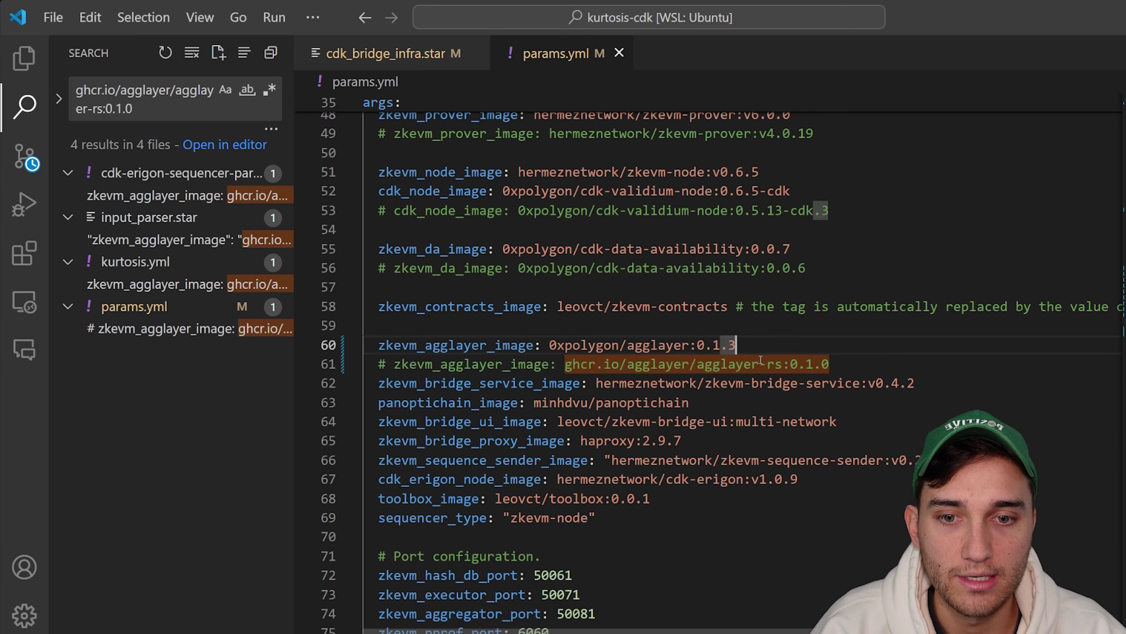
Compare the repository and version of the active agglayer image on line 60 with the commented-out image on line 61
{"action": "left_click", "coordinate": [550, 344]}
{"action": "left_click_drag", "start_coordinate": [634, 363], "coordinate": [550, 344]}
{"action": "left_click", "coordinate": [848, 365]}
{"action": "double_click", "coordinate": [557, 344]}
{"action": "left_click", "coordinate": [621, 344]}
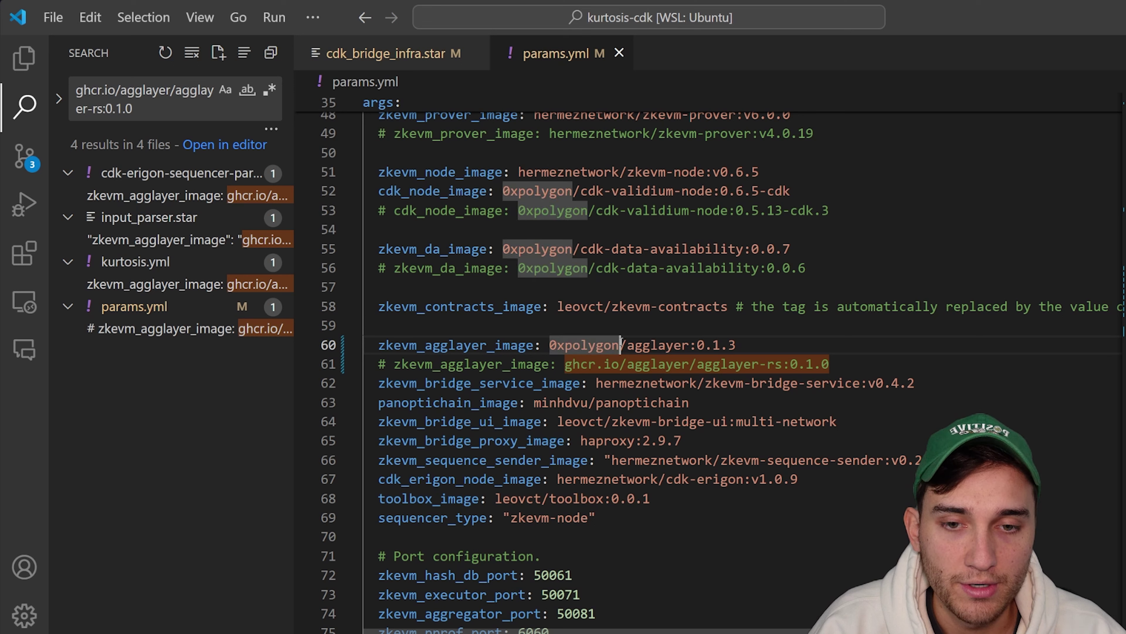
{"action": "double_click", "coordinate": [701, 345]}
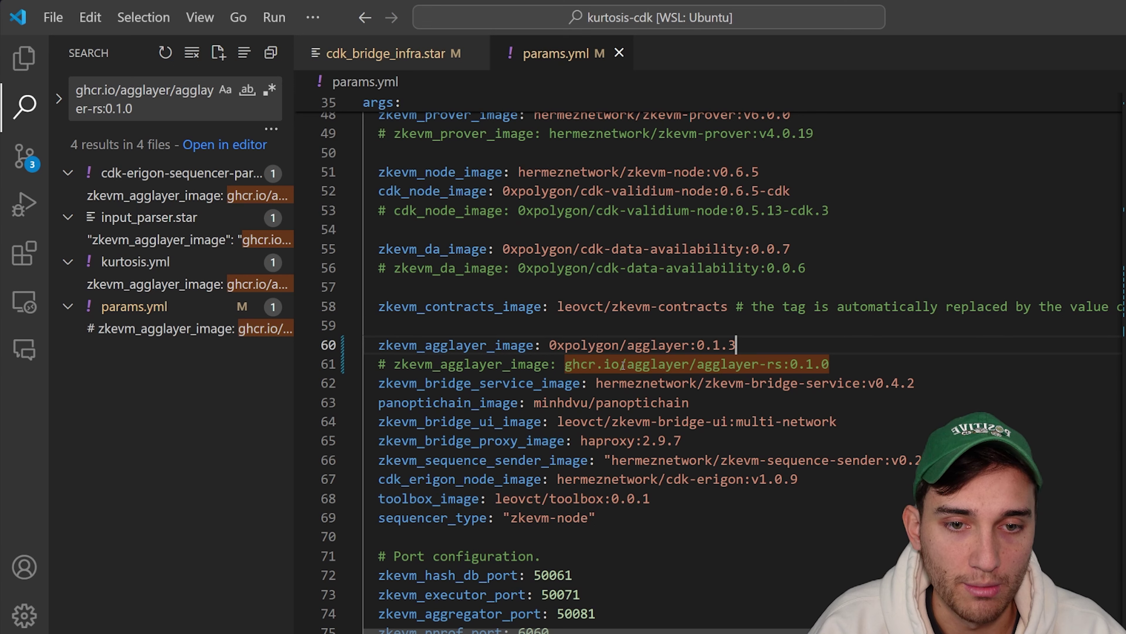
{"action": "left_click_drag", "start_coordinate": [550, 344], "coordinate": [729, 345]}
{"action": "left_click", "coordinate": [753, 344]}
{"action": "key", "text": "shift+Left"}
{"action": "key", "text": "shift+Left"}
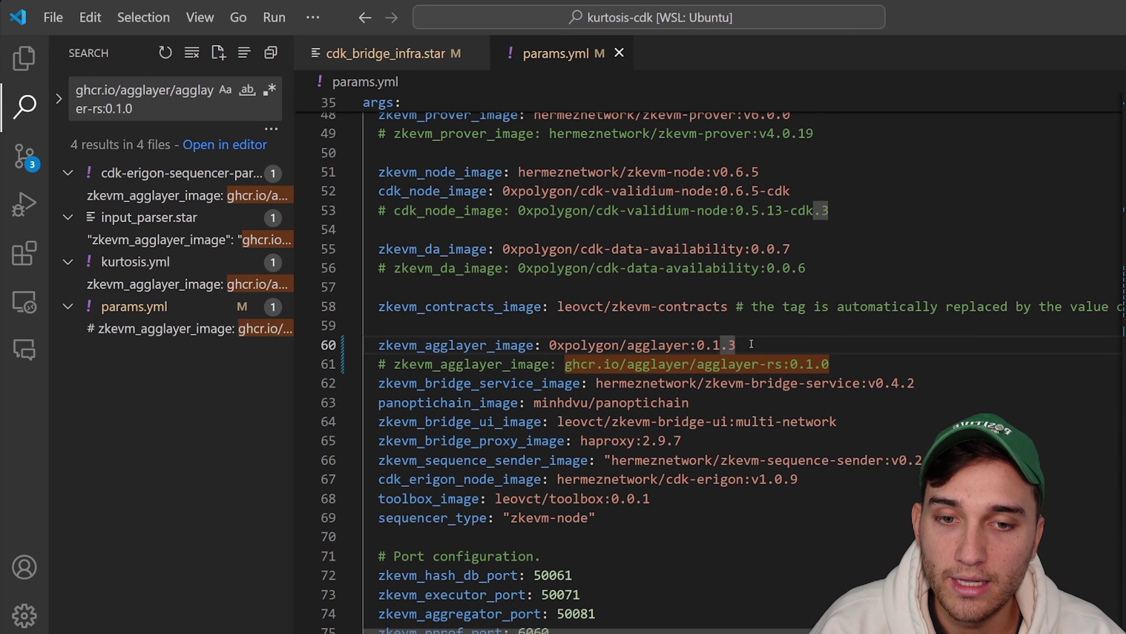
Switch to the terminal and run kurtosis clean --all from the command history to remove the old enclave
{"action": "key", "text": "BackSpace"}
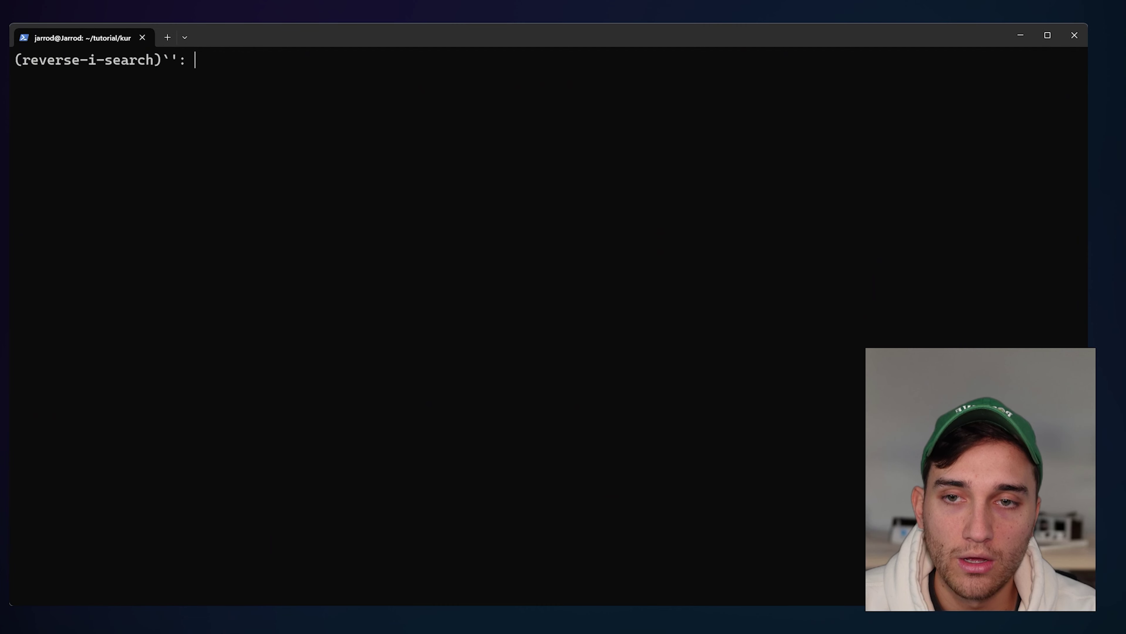
{"action": "type", "text": "clean"}
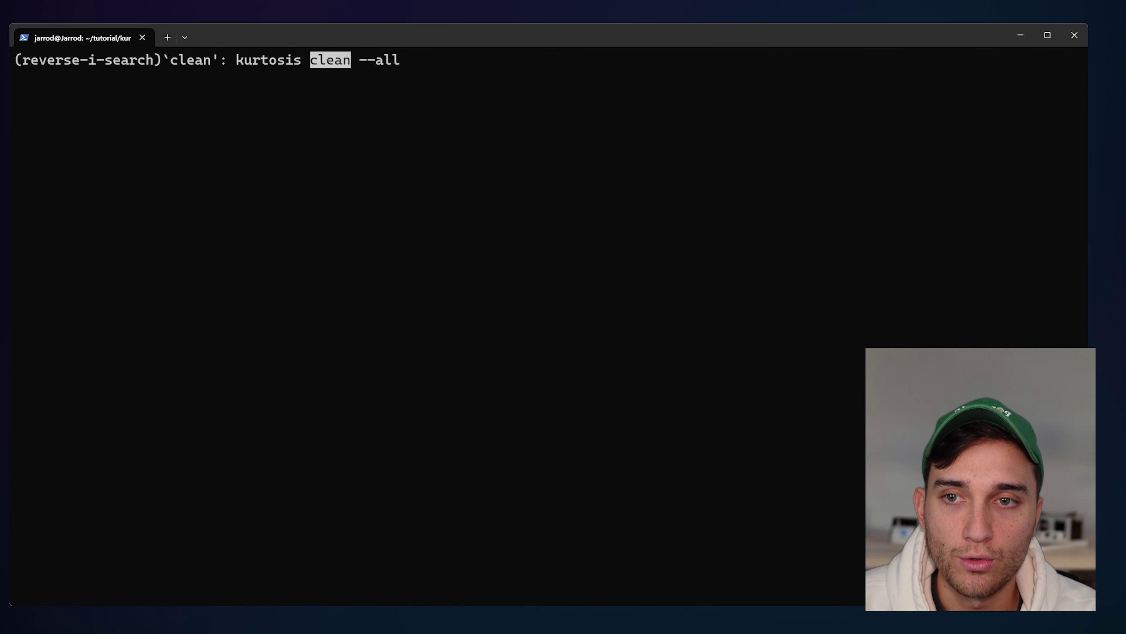
{"action": "key", "text": "Return"}
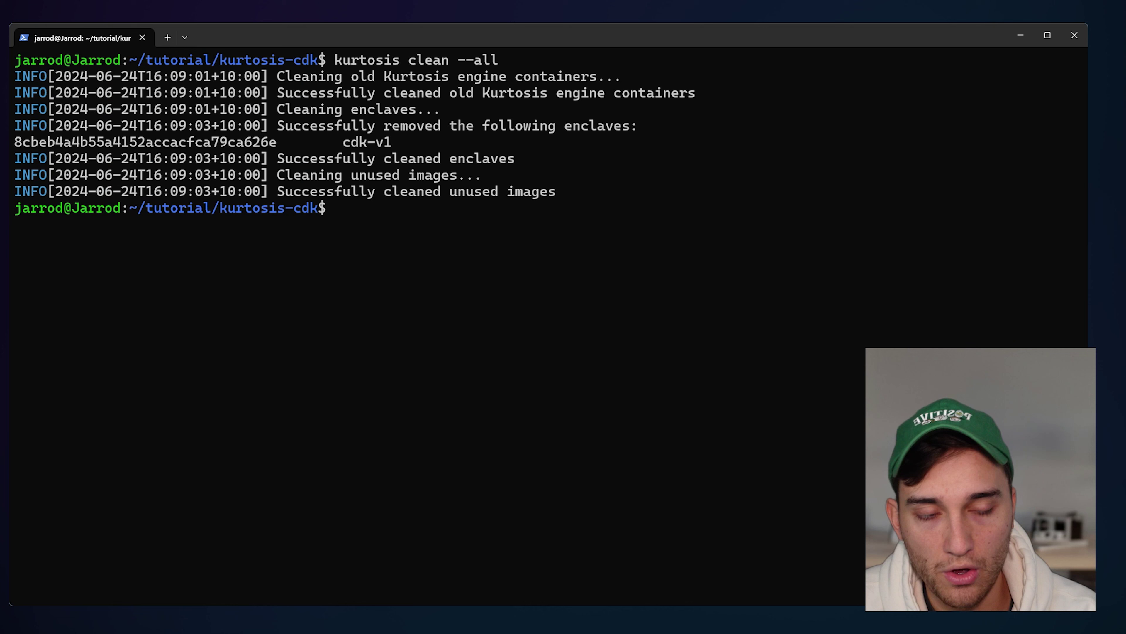
Run kurtosis run --enclave cdk-v1 --args-file params.yml --image-download always . again to deploy with the changed agglayer image
{"action": "key", "text": "Up"}
{"action": "key", "text": "Up"}
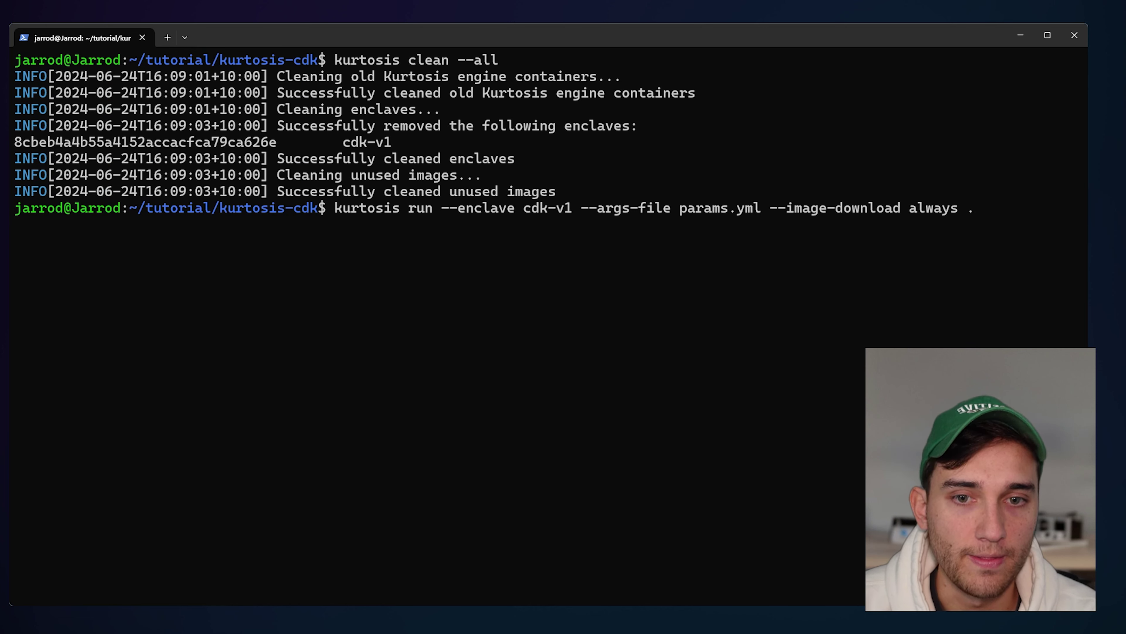
{"action": "key", "text": "Return"}
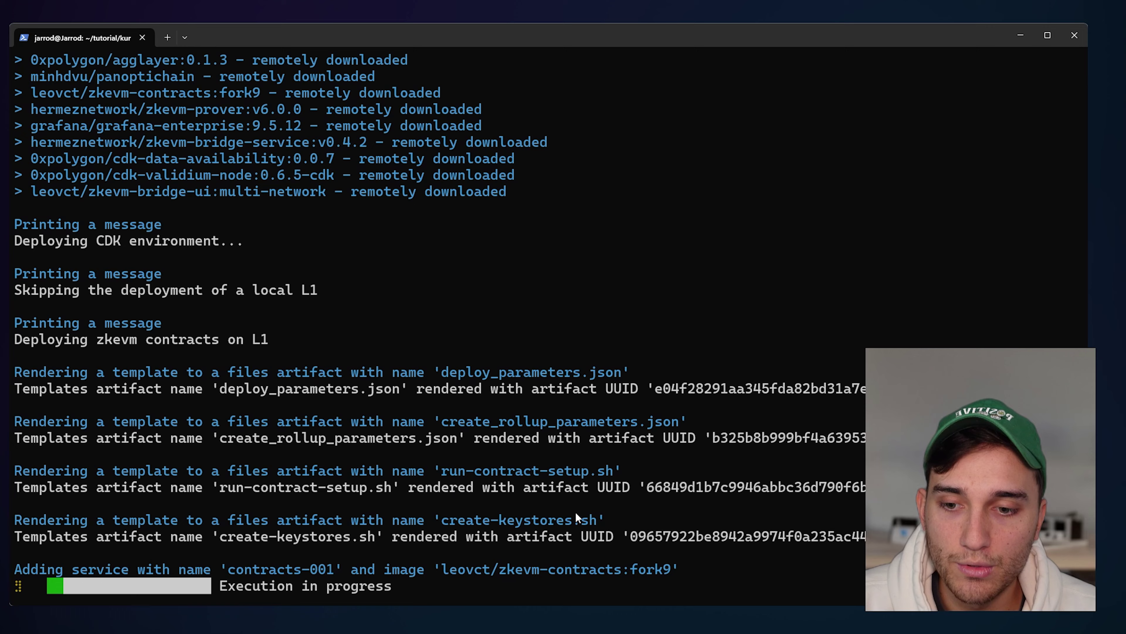
Follow the early deployment output, checking the downloaded images, the local L1 handling and the zkevm contracts stage
{"action": "scroll", "coordinate": [515, 503], "scroll_direction": "up", "scroll_amount": 3}
{"action": "scroll", "coordinate": [523, 511], "scroll_direction": "down", "scroll_amount": 3}
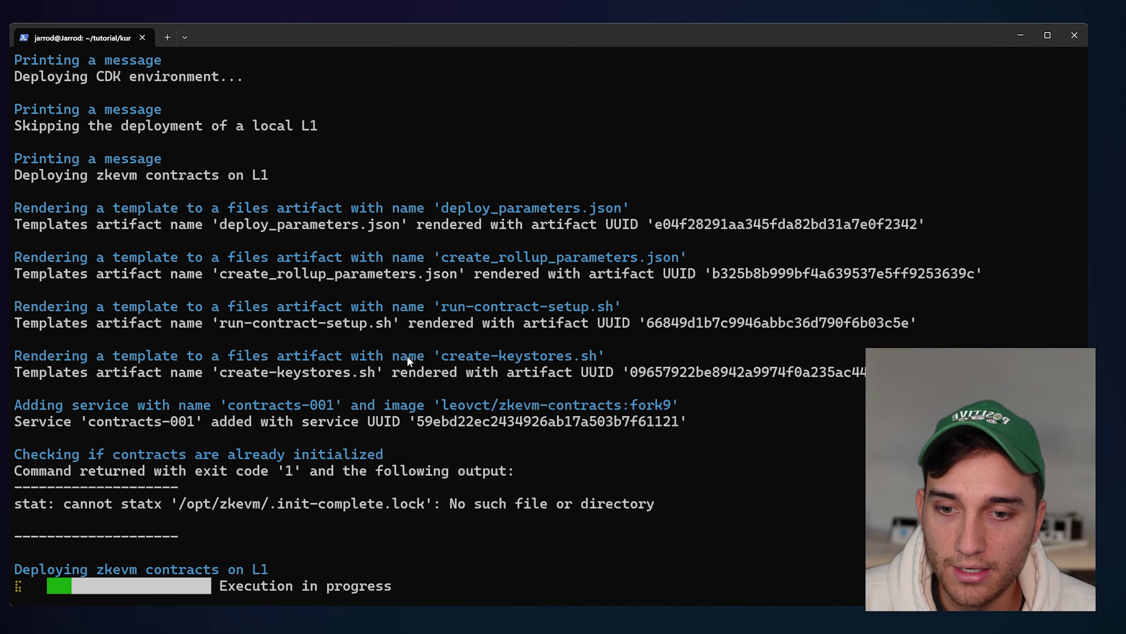
{"action": "scroll", "coordinate": [188, 244], "scroll_direction": "up", "scroll_amount": 1}
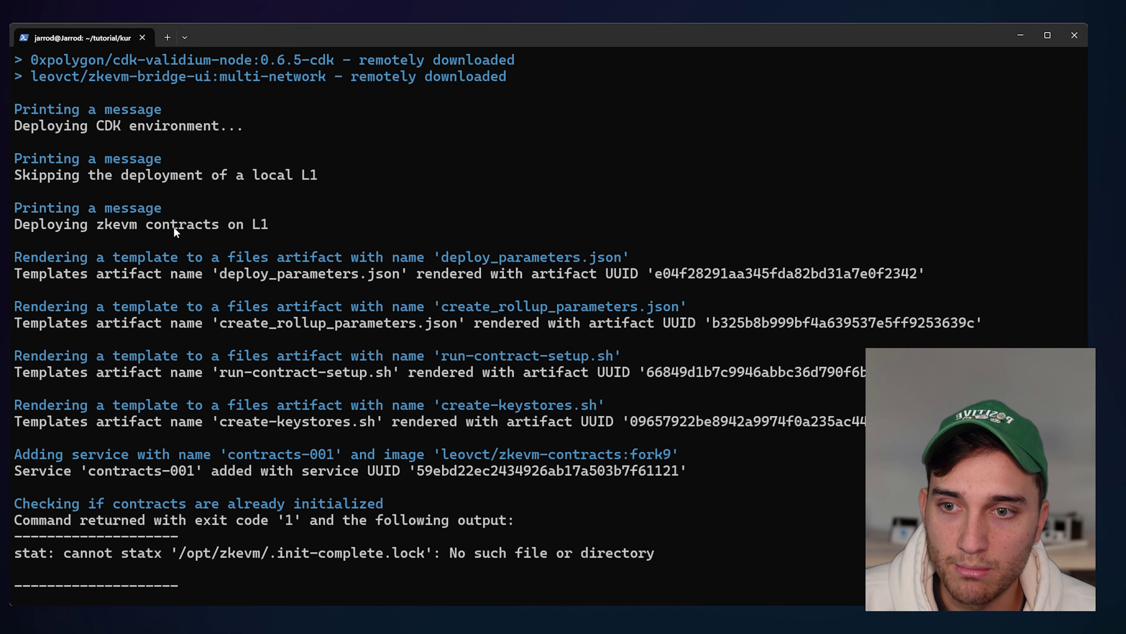
{"action": "scroll", "coordinate": [293, 240], "scroll_direction": "down", "scroll_amount": 1}
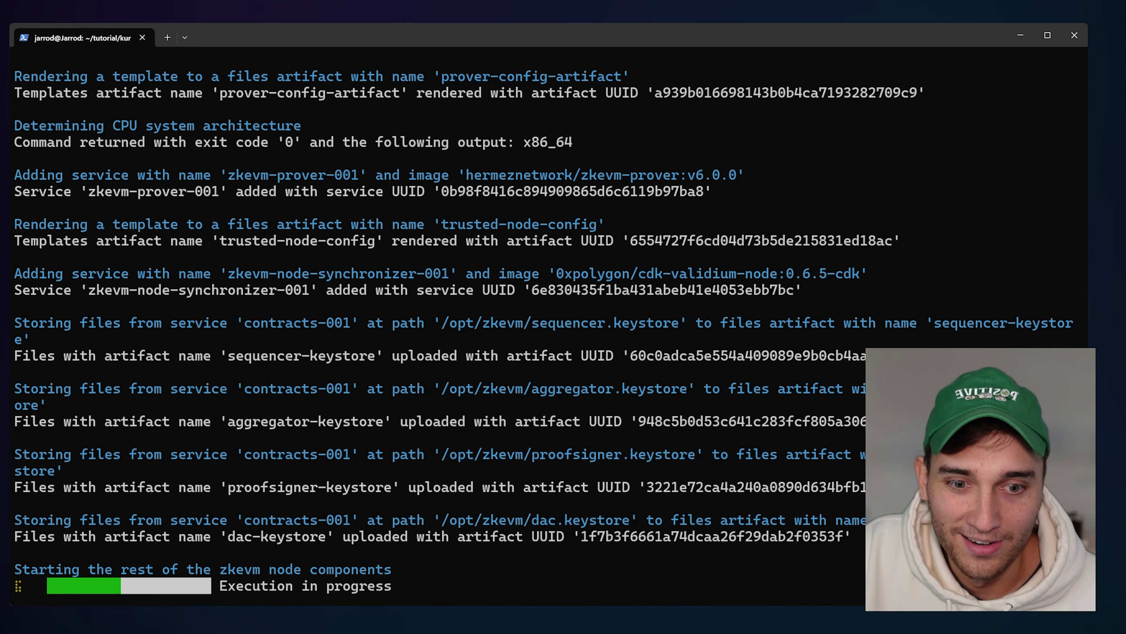
Examine the transaction receipts logged for deploying the zkevm contracts and funding the accounts on L1
{"action": "scroll", "coordinate": [548, 324], "scroll_direction": "up", "scroll_amount": 18}
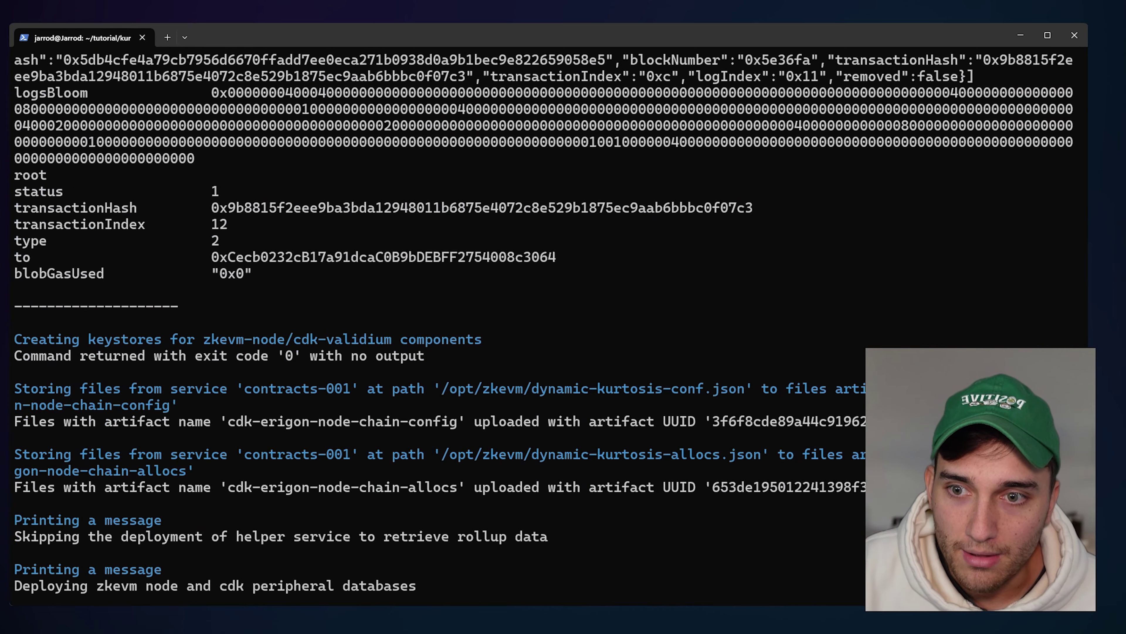
{"action": "scroll", "coordinate": [548, 324], "scroll_direction": "up", "scroll_amount": 20}
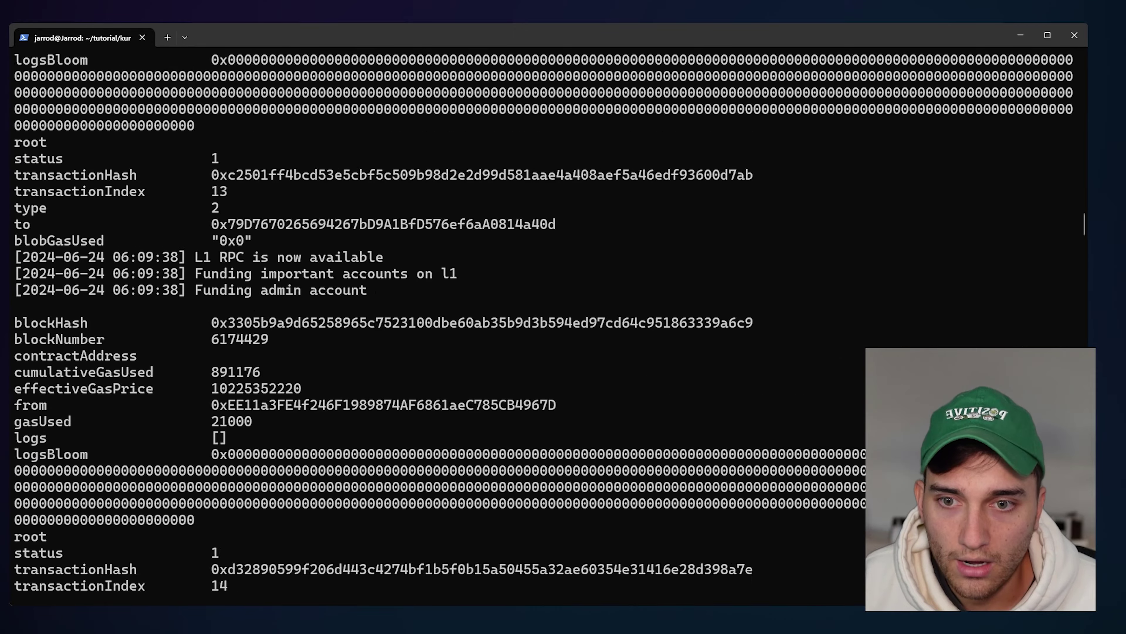
{"action": "scroll", "coordinate": [549, 324], "scroll_direction": "up", "scroll_amount": 19}
{"action": "scroll", "coordinate": [549, 323], "scroll_direction": "down", "scroll_amount": 9}
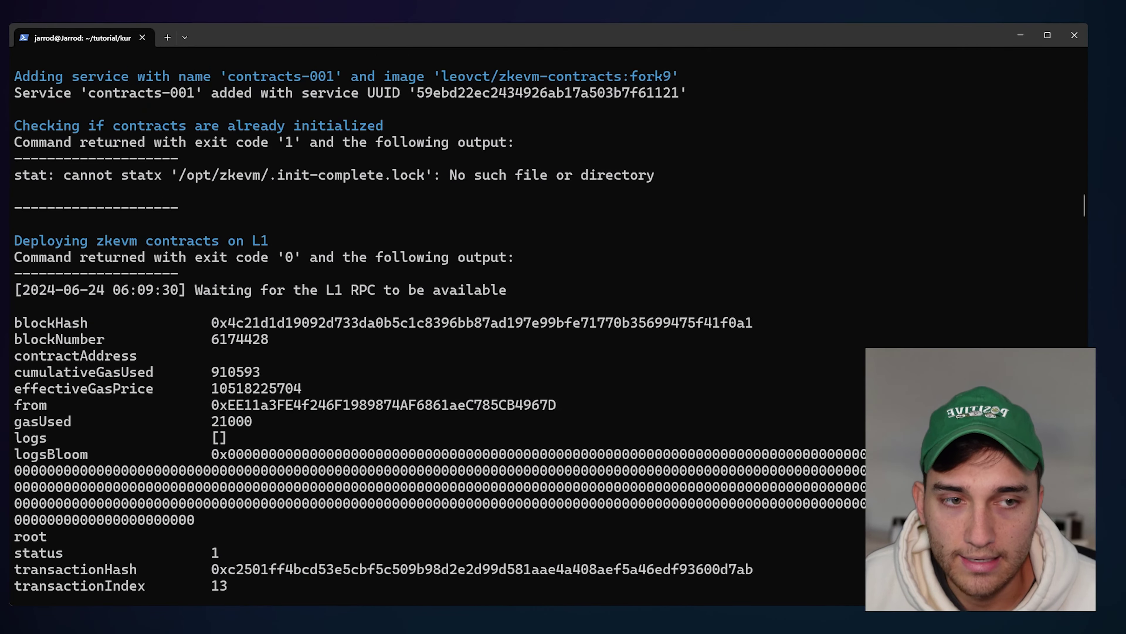
{"action": "scroll", "coordinate": [548, 324], "scroll_direction": "down", "scroll_amount": 5}
{"action": "scroll", "coordinate": [548, 324], "scroll_direction": "down", "scroll_amount": 20}
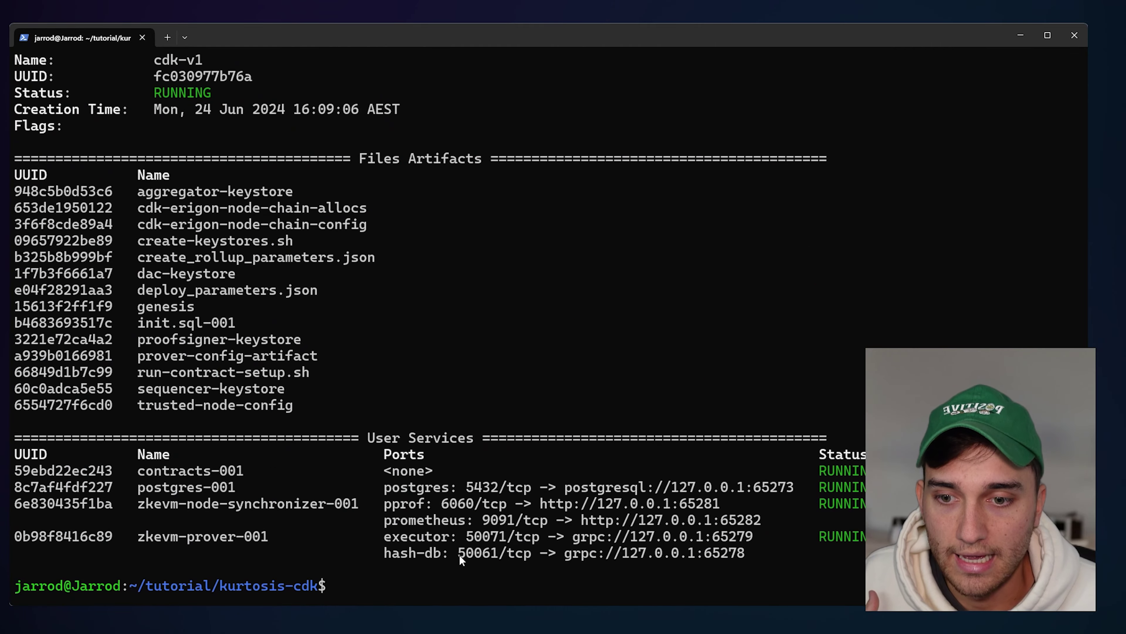
Review the sequencer error entries in the deployment log to find the cause of the failure
{"action": "scroll", "coordinate": [494, 523], "scroll_direction": "up", "scroll_amount": 7}
{"action": "scroll", "coordinate": [494, 523], "scroll_direction": "up", "scroll_amount": 15}
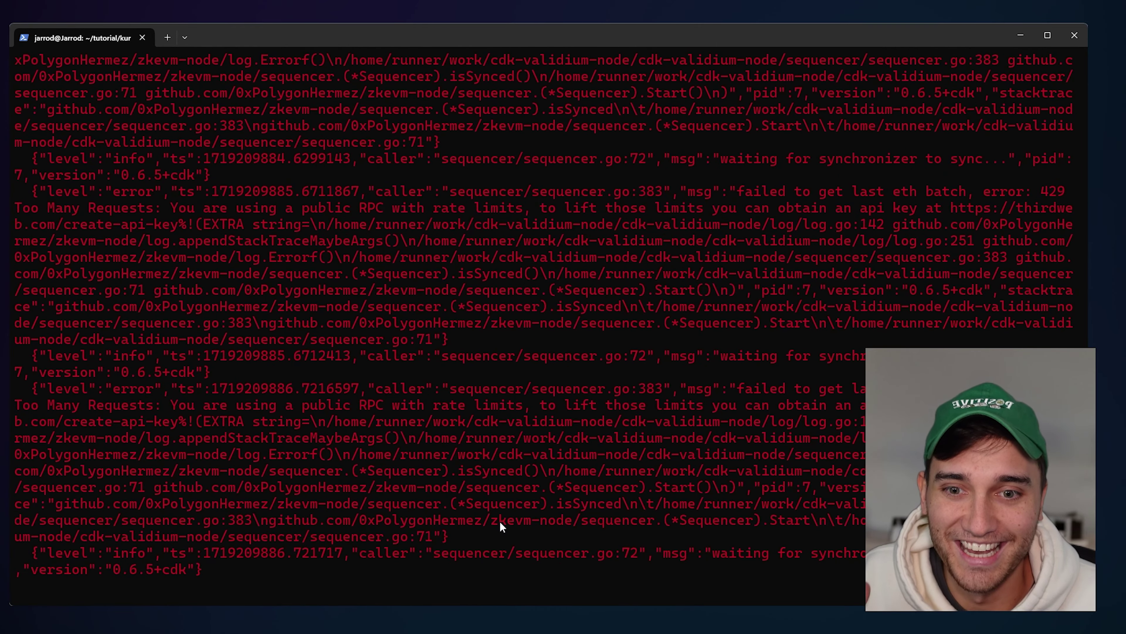
{"action": "scroll", "coordinate": [493, 488], "scroll_direction": "up", "scroll_amount": 20}
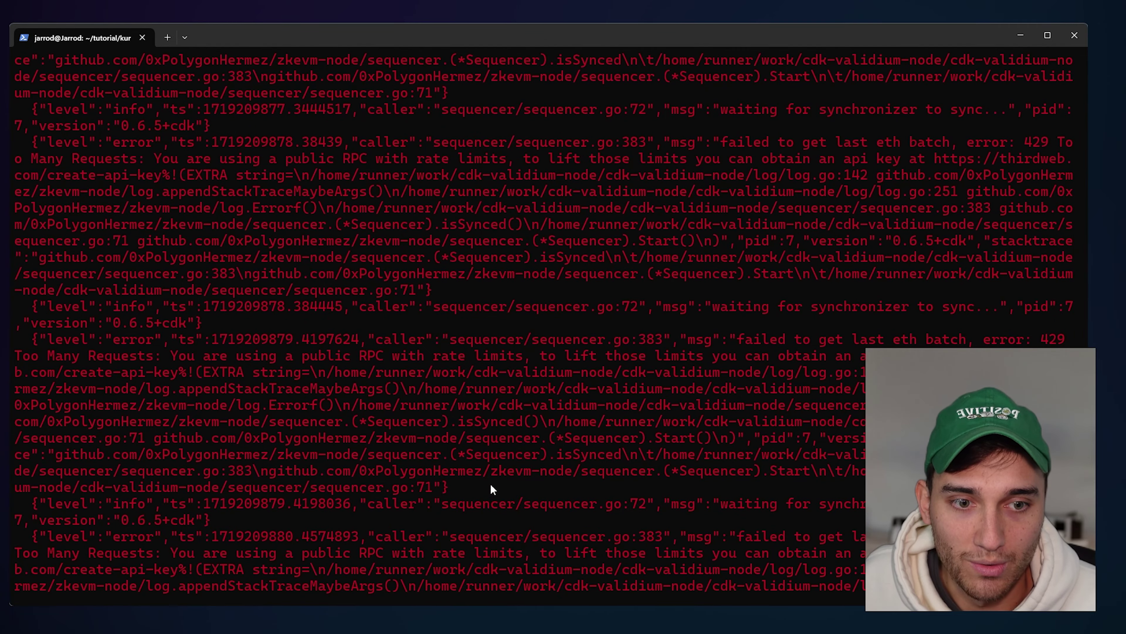
{"action": "scroll", "coordinate": [472, 465], "scroll_direction": "up", "scroll_amount": 20}
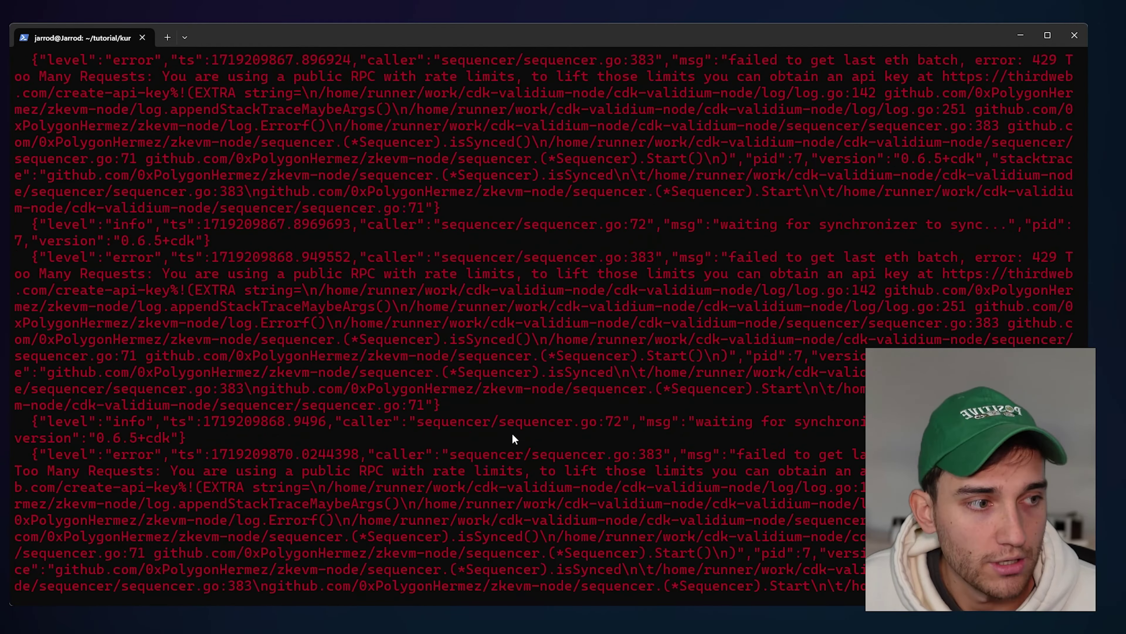
{"action": "scroll", "coordinate": [499, 425], "scroll_direction": "up", "scroll_amount": 15}
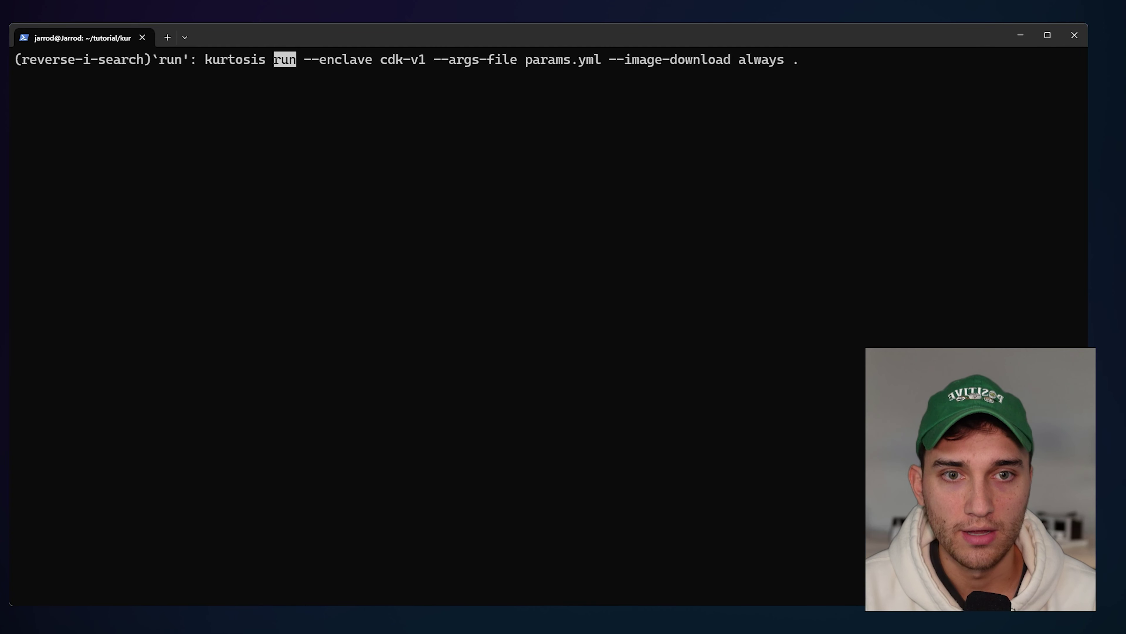
Rerun the cdk-v1 deployment with the kurtosis run command found in the command history
{"action": "key", "text": "Return"}
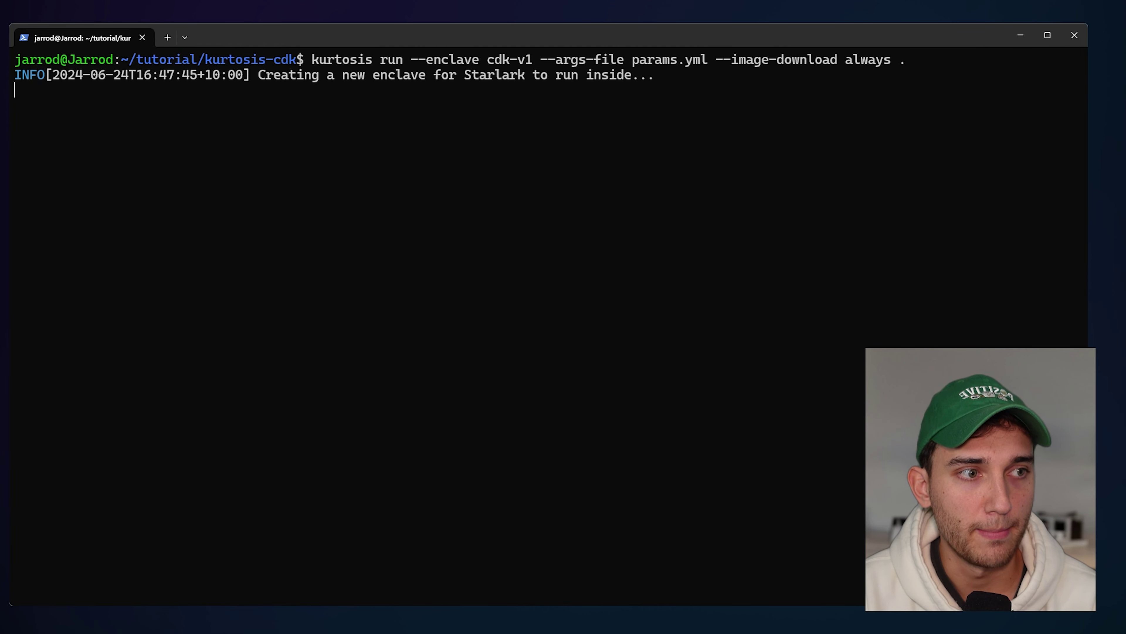